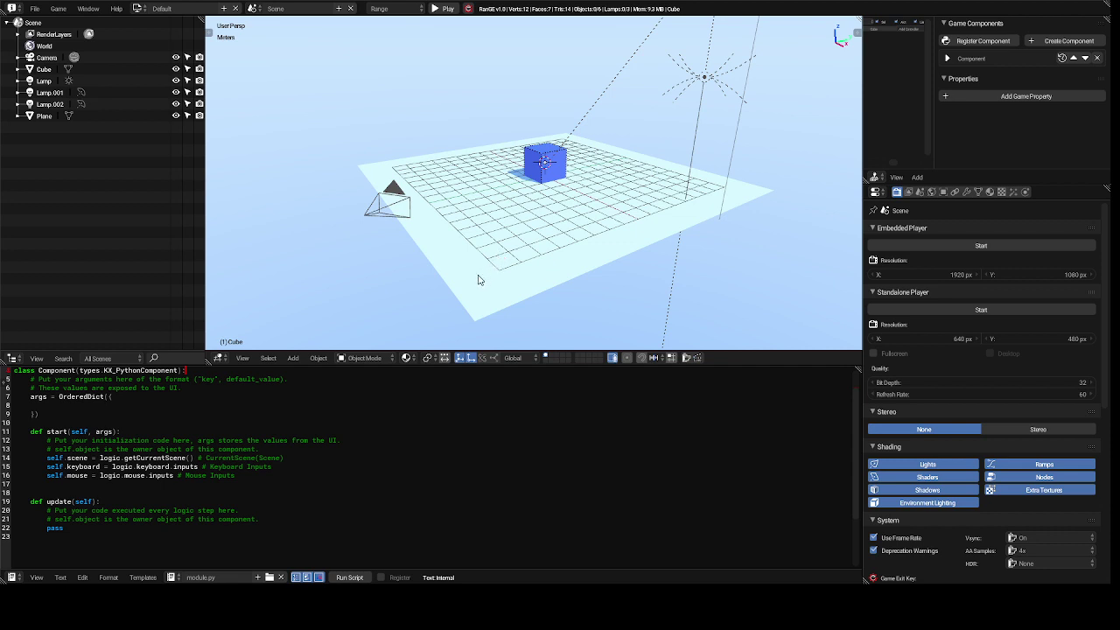
- Raise the ground plane straight up along Z until it covers the cube, and switch it to Edit Mode
{"action": "left_click", "coordinate": [478, 280]}
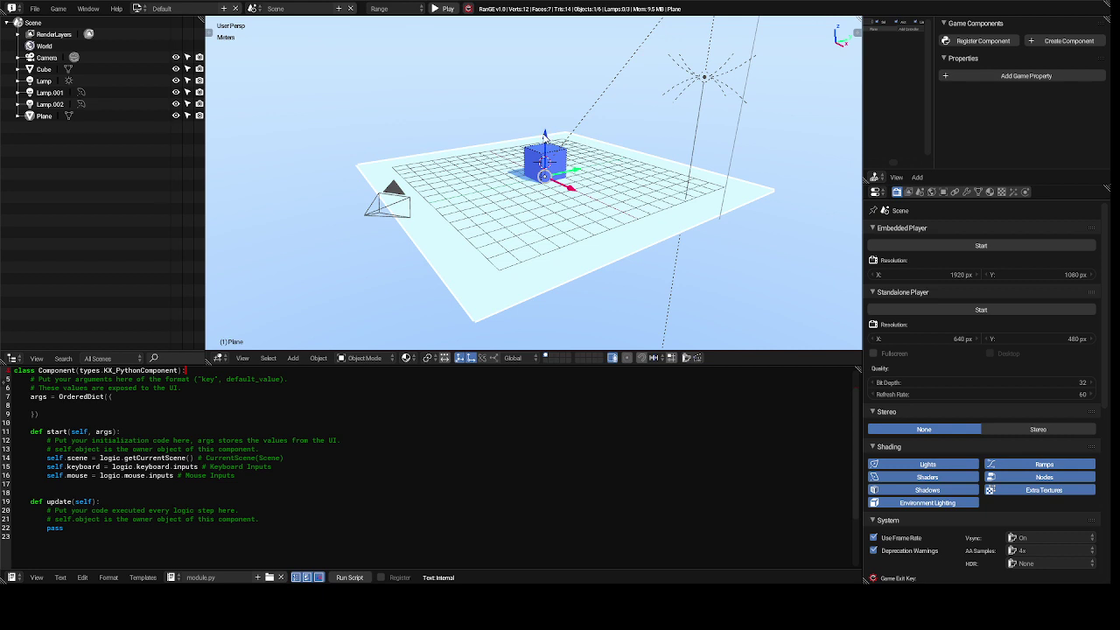
{"action": "left_click_drag", "start_coordinate": [544, 136], "coordinate": [525, 106]}
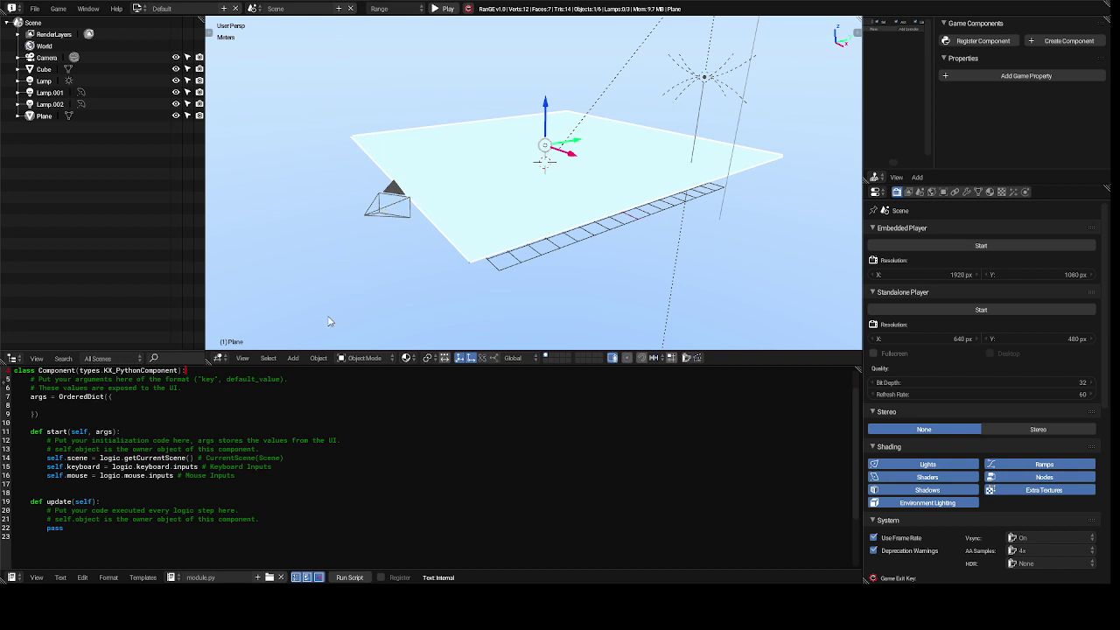
{"action": "left_click", "coordinate": [339, 360]}
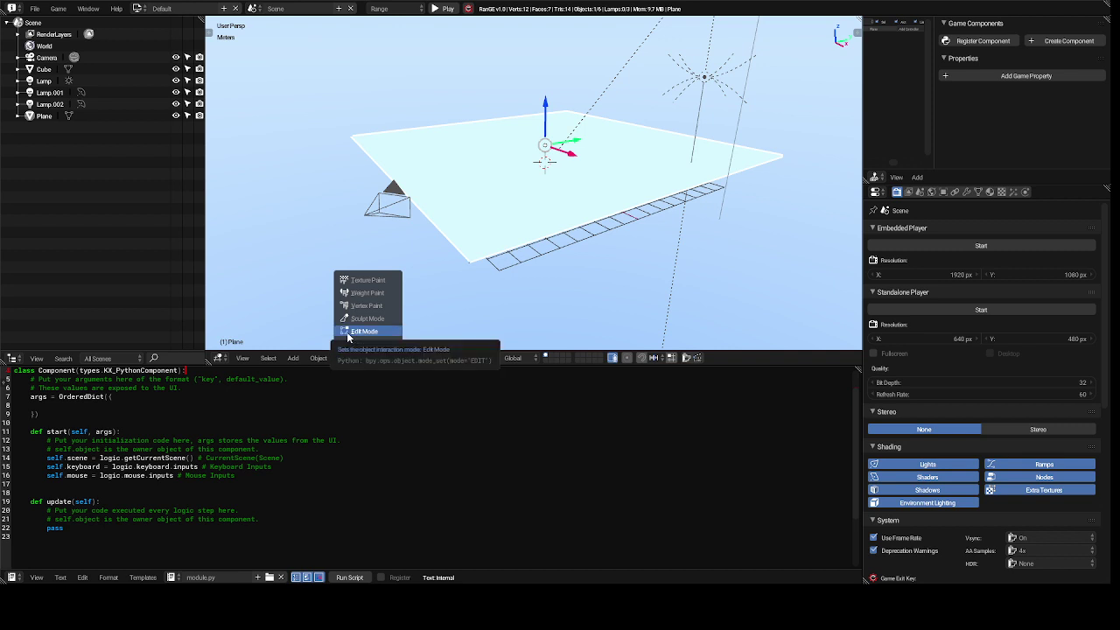
{"action": "left_click", "coordinate": [363, 332]}
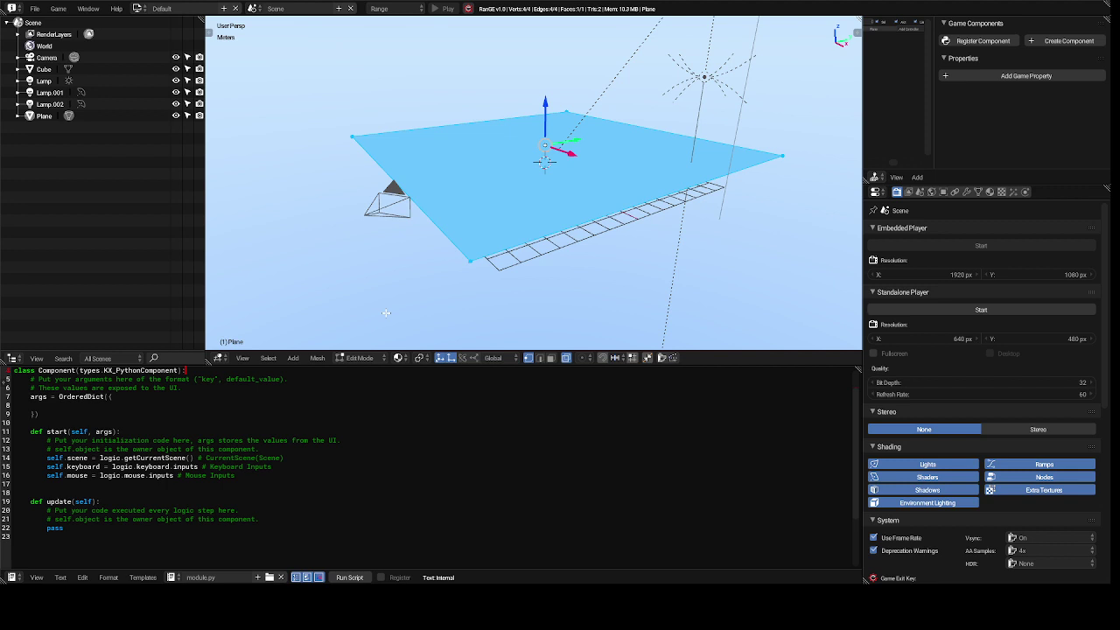
- Subdivide the whole plane twice, with one cut each time, to get a four-by-four grid of tiles
{"action": "key", "text": "t"}
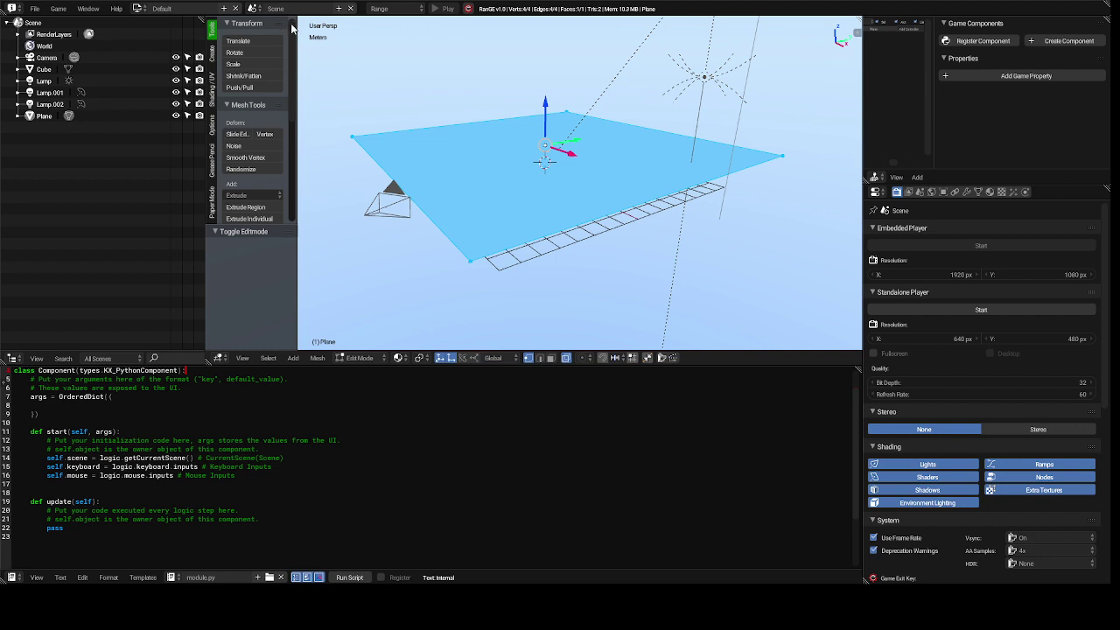
{"action": "left_click_drag", "start_coordinate": [291, 28], "coordinate": [289, 92]}
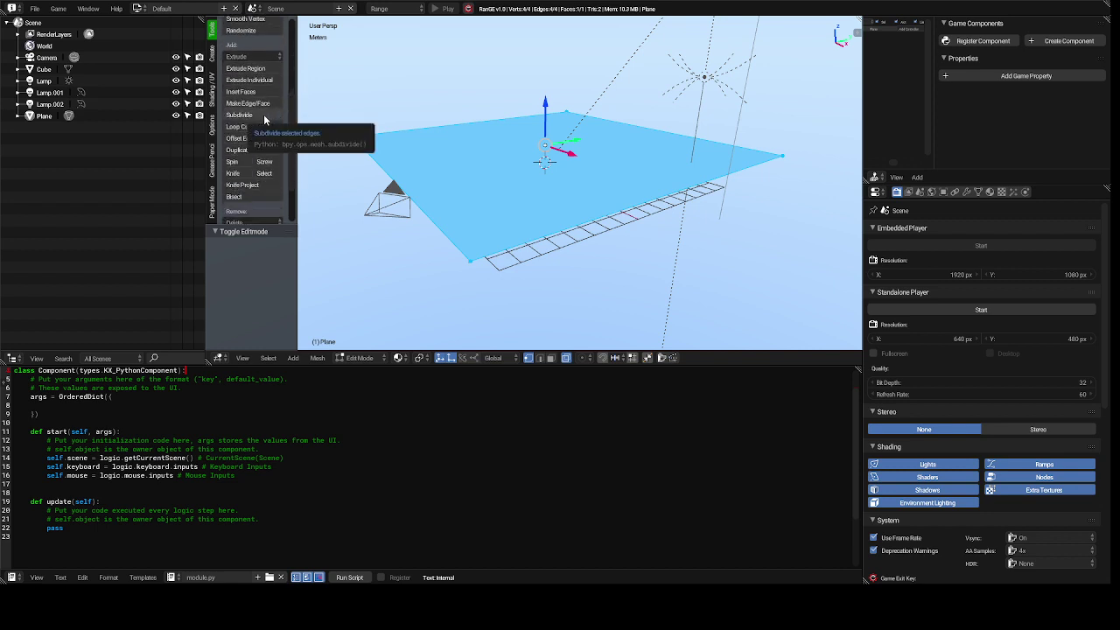
{"action": "left_click", "coordinate": [266, 116]}
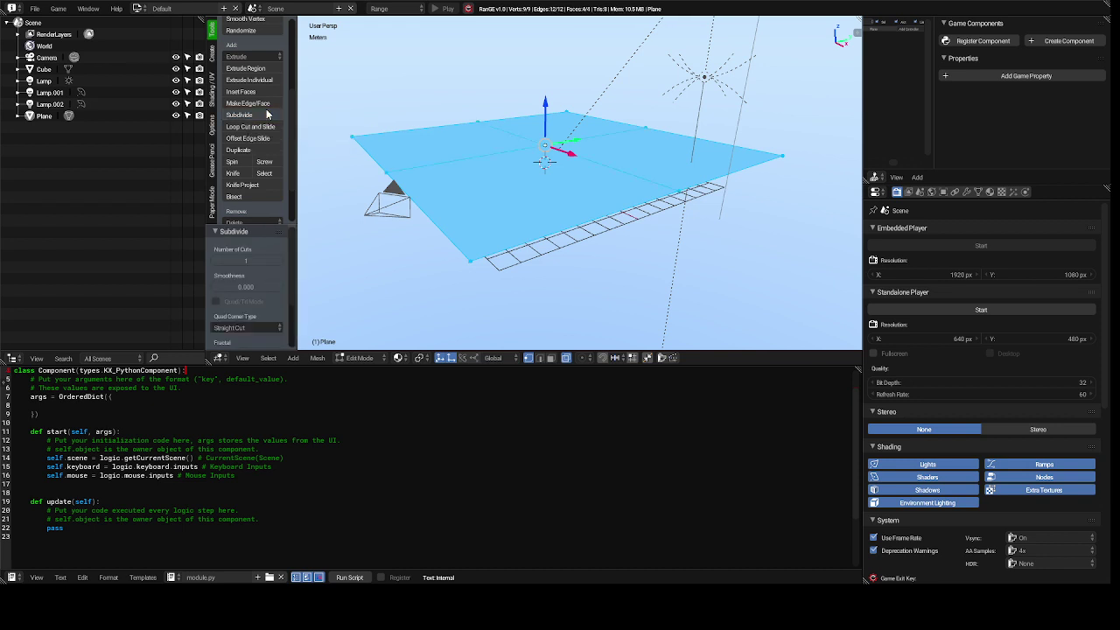
{"action": "left_click", "coordinate": [266, 115]}
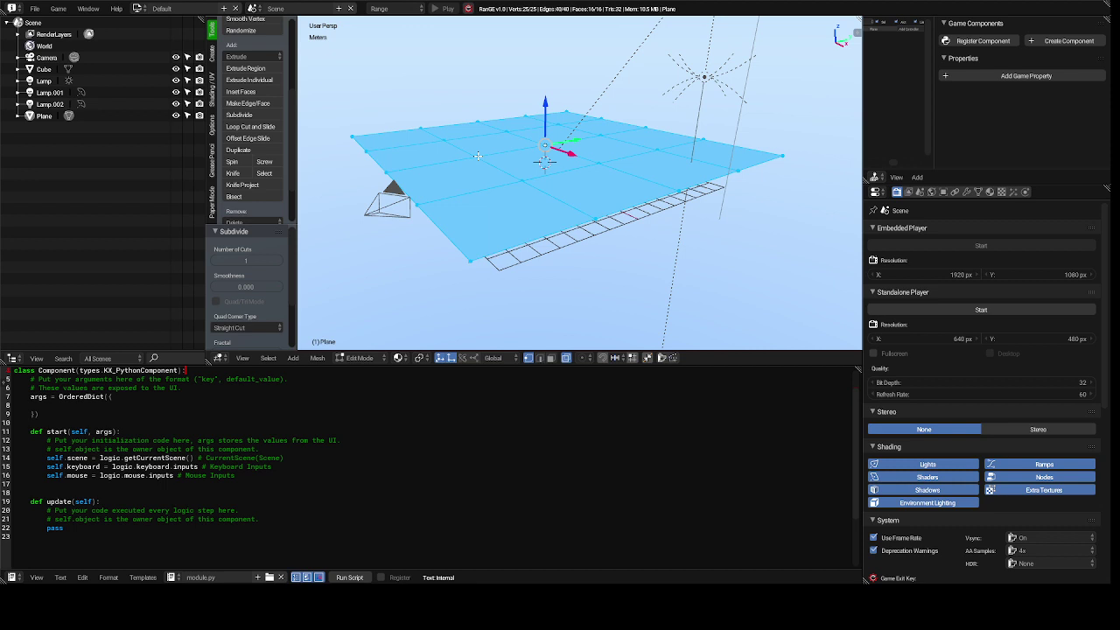
- Select the four corner vertices of the front inner tile beside the plane's centre
{"action": "right_click", "coordinate": [477, 156]}
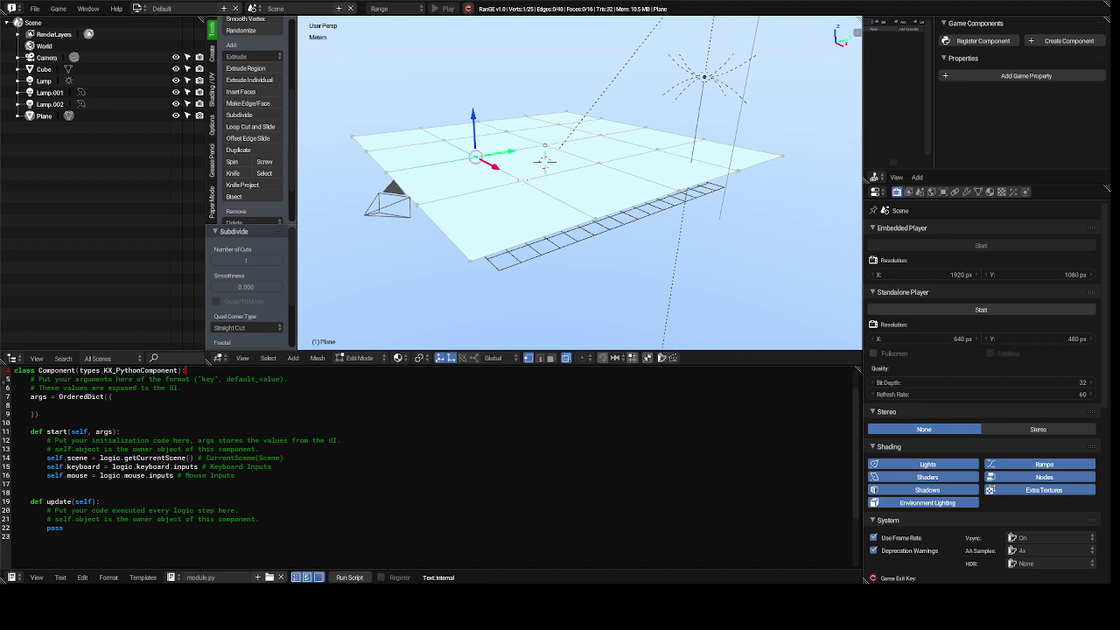
{"action": "left_click", "coordinate": [545, 160], "text": "ctrl"}
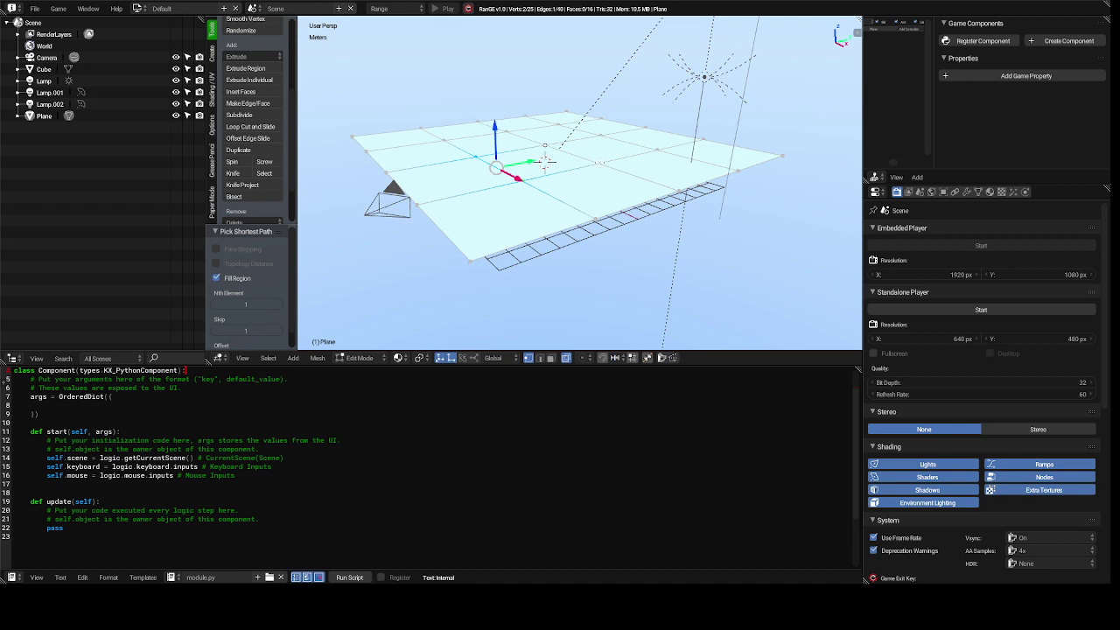
{"action": "left_click", "coordinate": [545, 161], "text": "ctrl"}
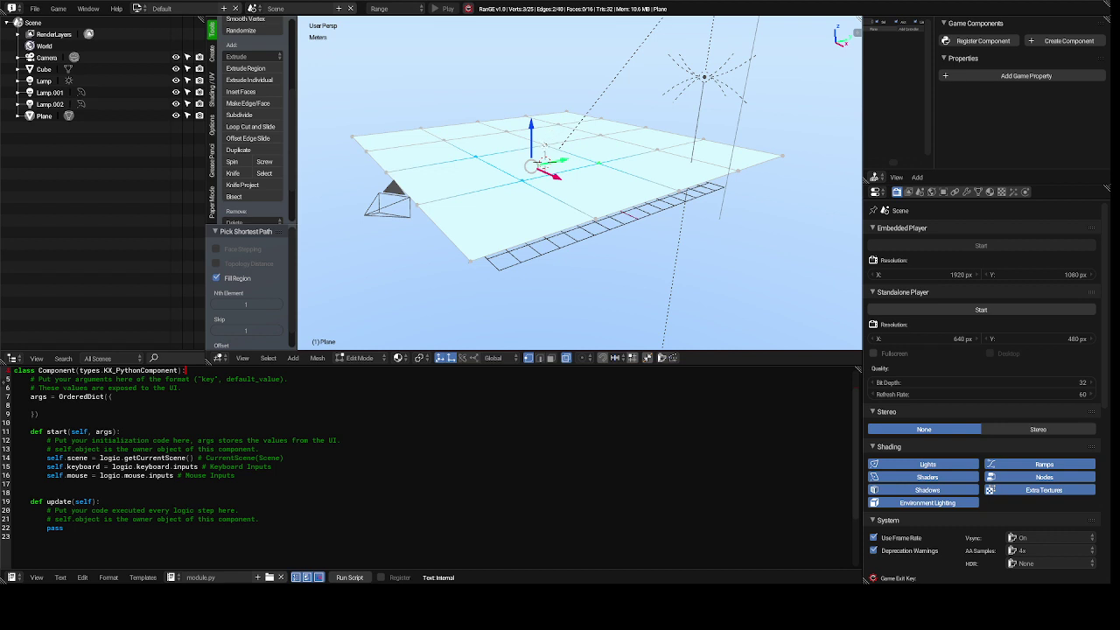
{"action": "left_click", "coordinate": [544, 148], "text": "ctrl"}
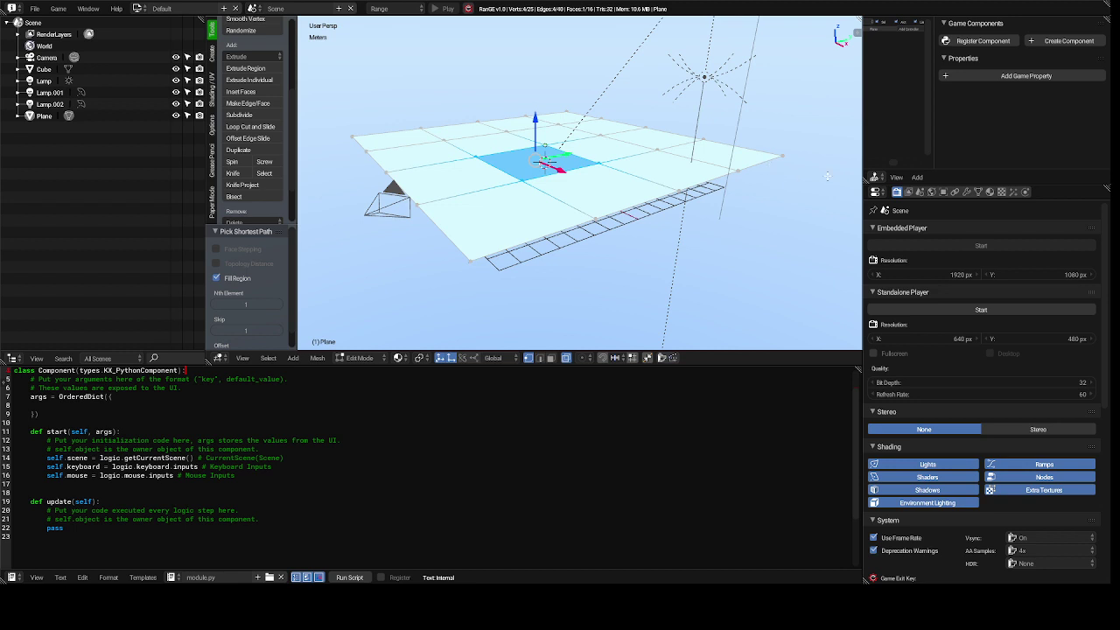
- Set the Ground material's diffuse color to purple and add a new material in a second slot on the plane
{"action": "left_click", "coordinate": [990, 191]}
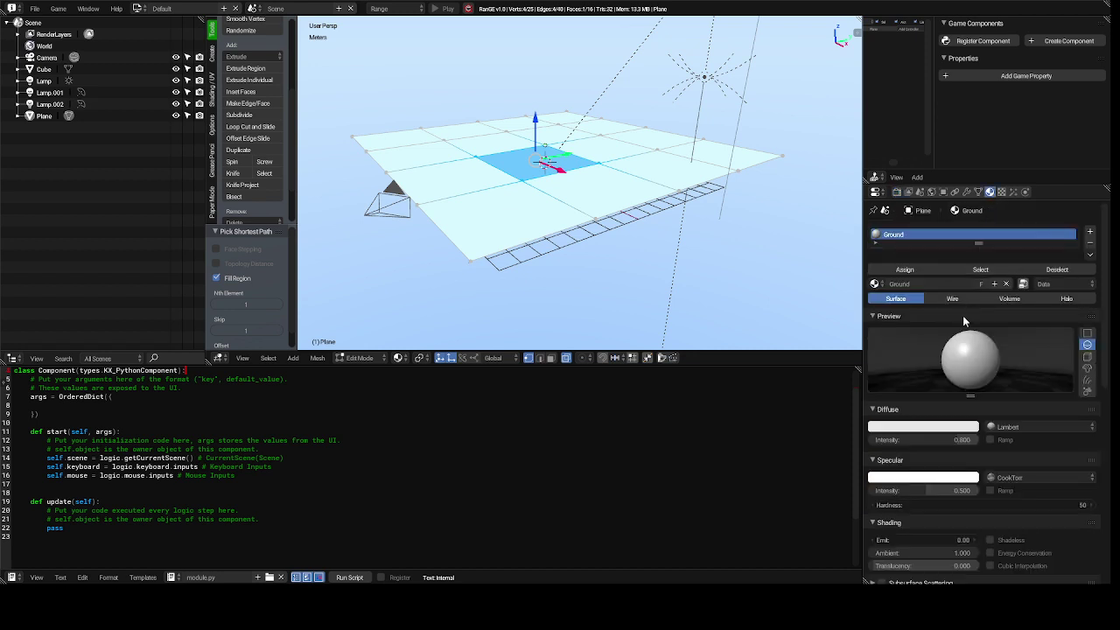
{"action": "left_click", "coordinate": [914, 429]}
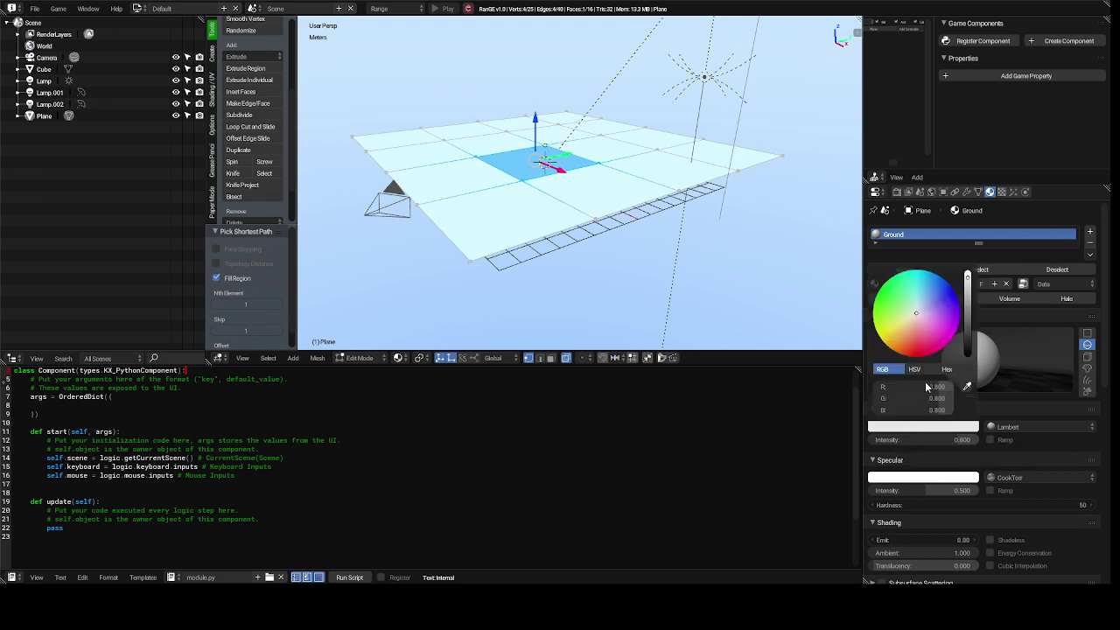
{"action": "left_click", "coordinate": [934, 328]}
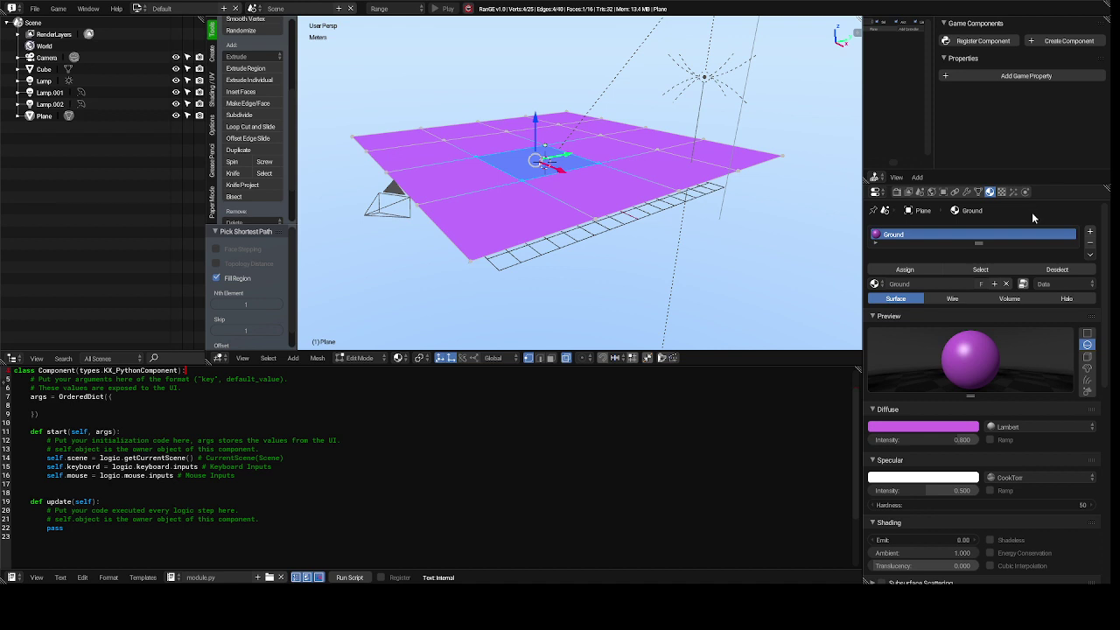
{"action": "left_click", "coordinate": [1091, 233]}
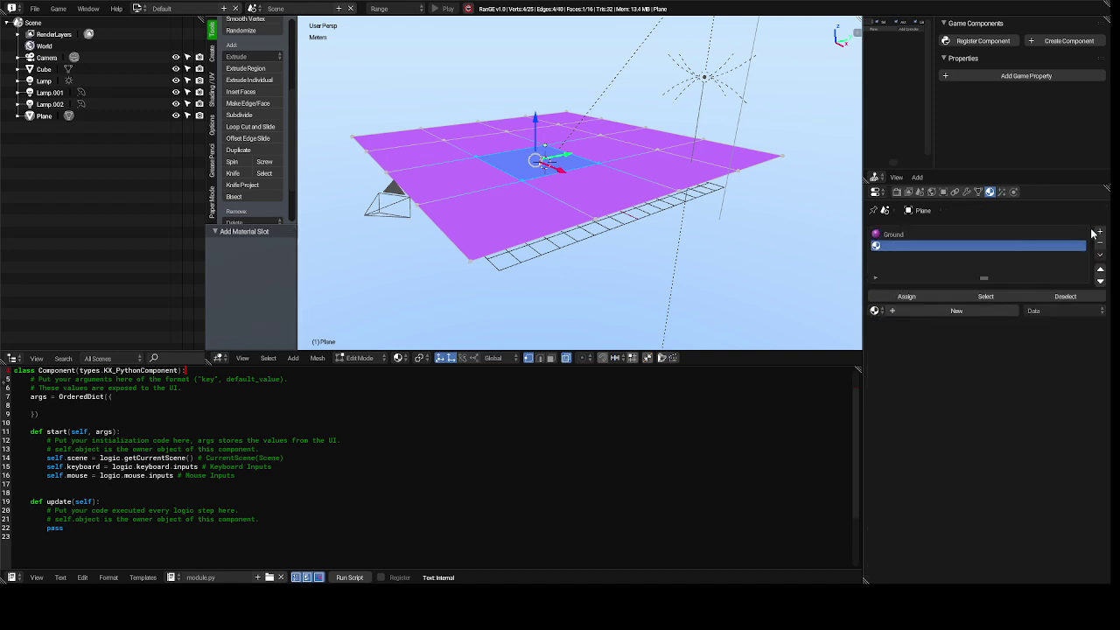
{"action": "left_click", "coordinate": [962, 311]}
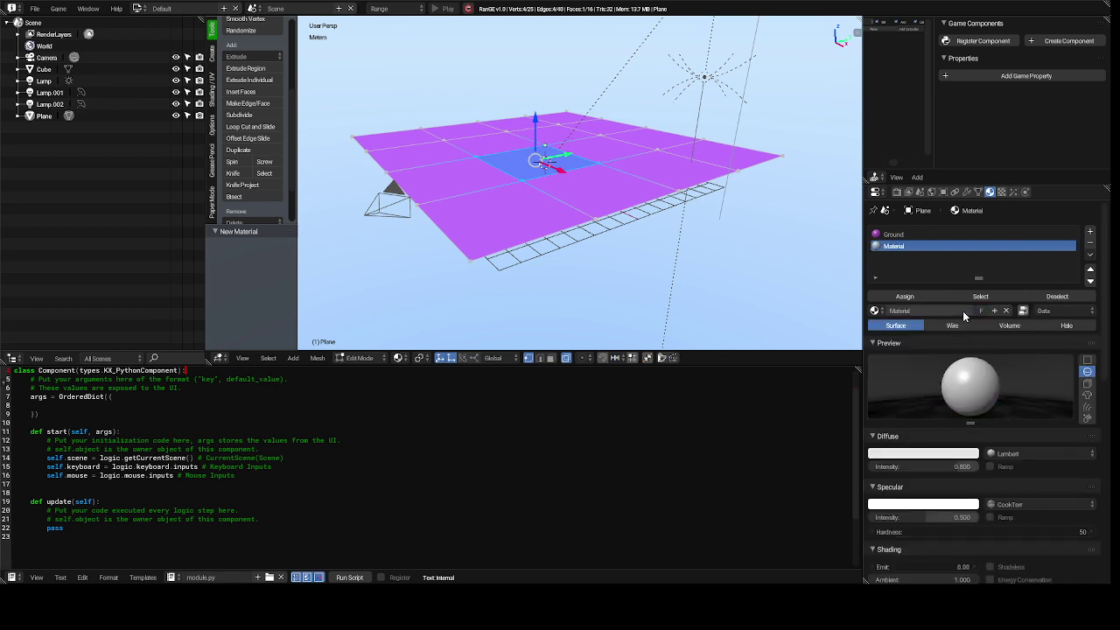
- Set the second material's diffuse color to blue and assign it to the selected tile
{"action": "left_click", "coordinate": [899, 460]}
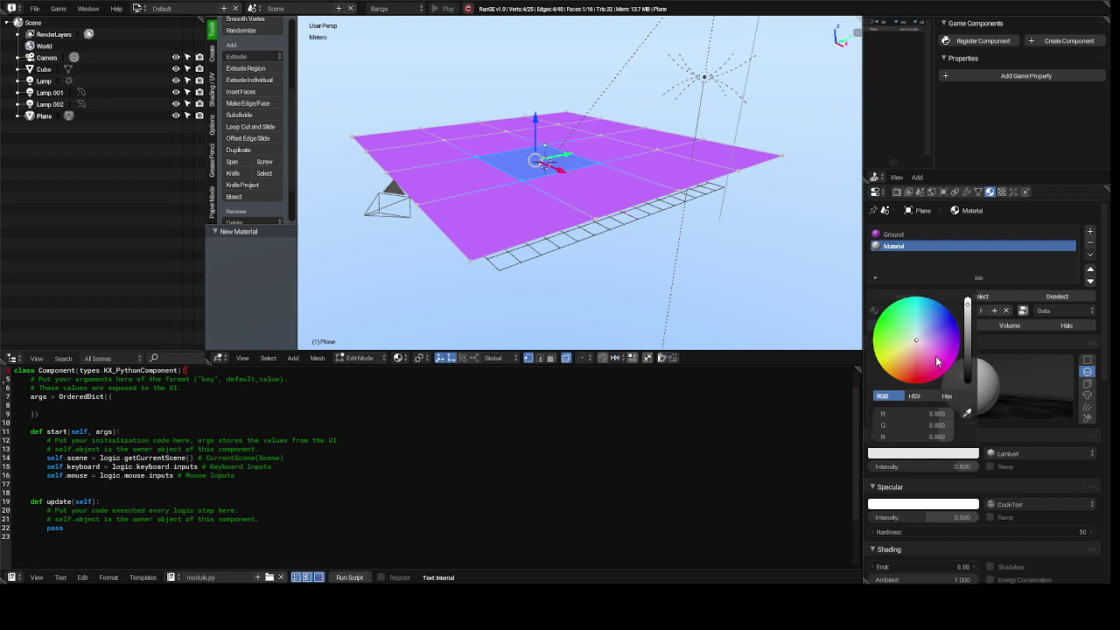
{"action": "left_click_drag", "start_coordinate": [917, 340], "coordinate": [951, 315]}
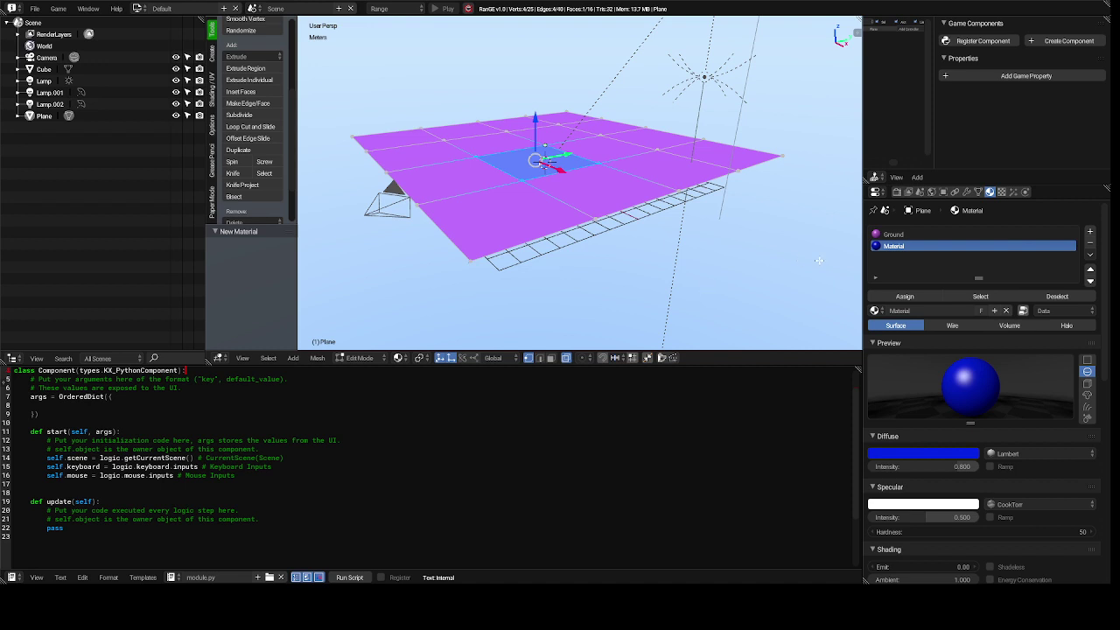
{"action": "left_click", "coordinate": [904, 296]}
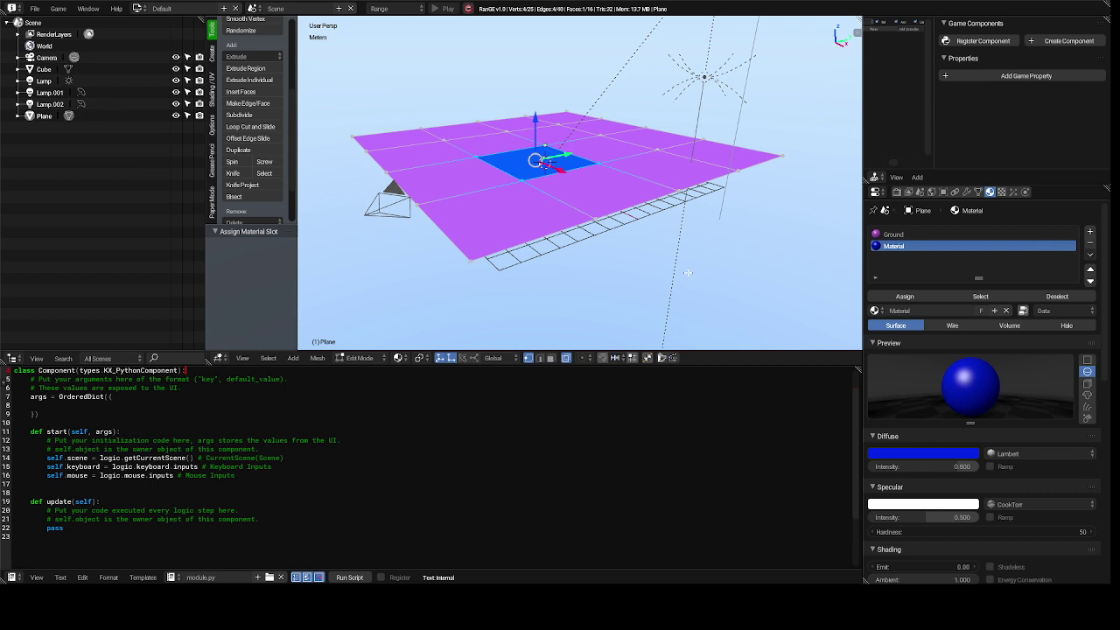
- Give the edge tile diagonally adjacent to the blue one a new third material with a red diffuse color, and clear the selection
{"action": "left_click", "coordinate": [600, 163]}
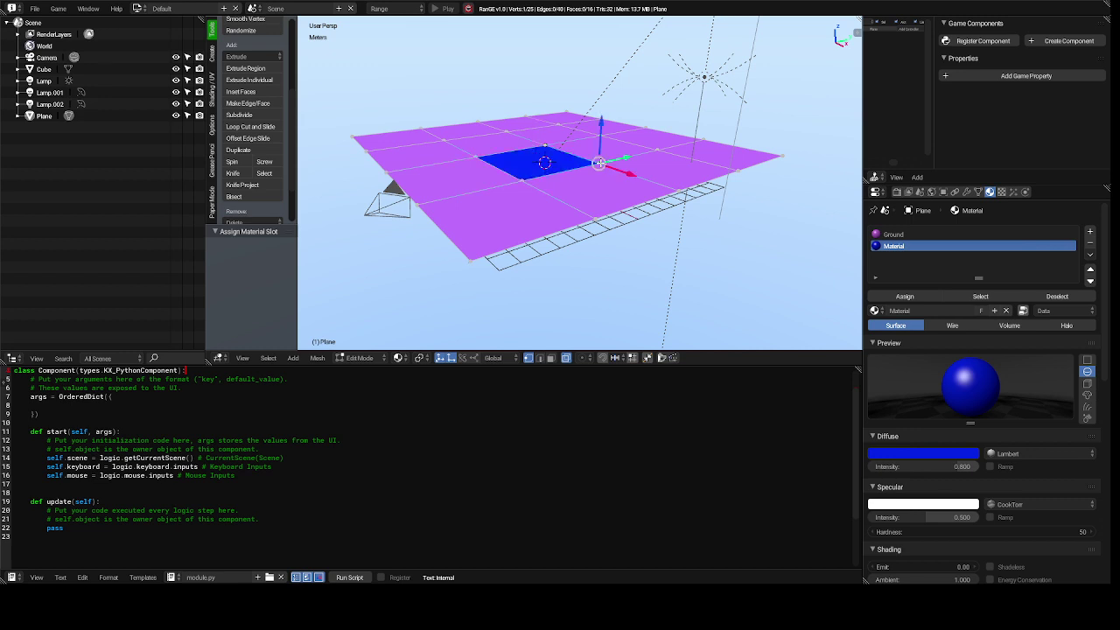
{"action": "right_click", "coordinate": [678, 190], "text": "ctrl"}
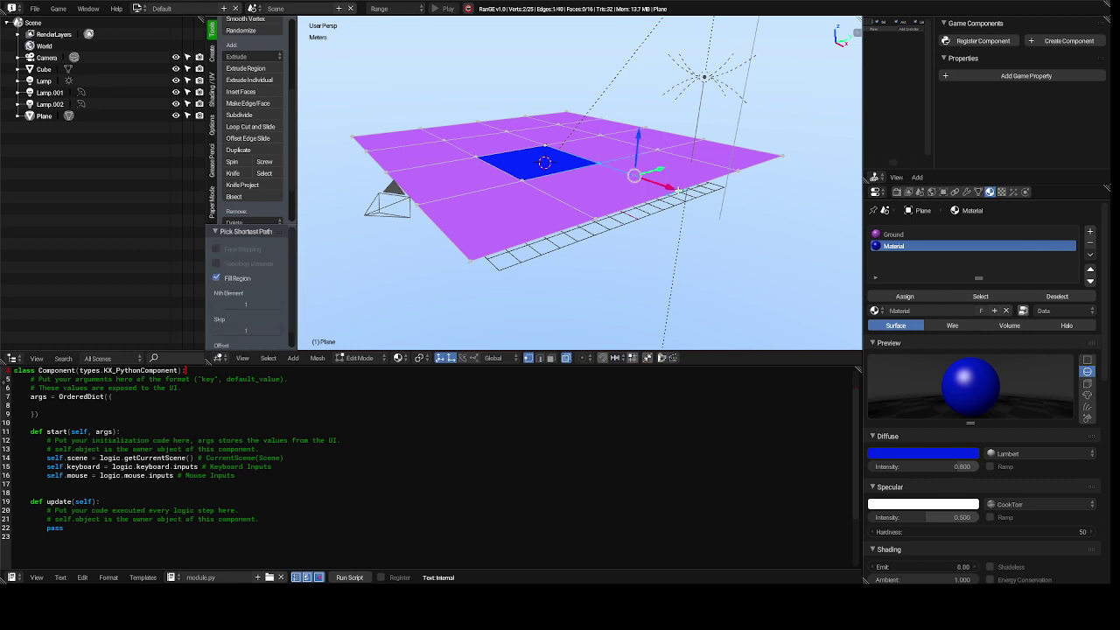
{"action": "right_click", "coordinate": [736, 171], "text": "ctrl"}
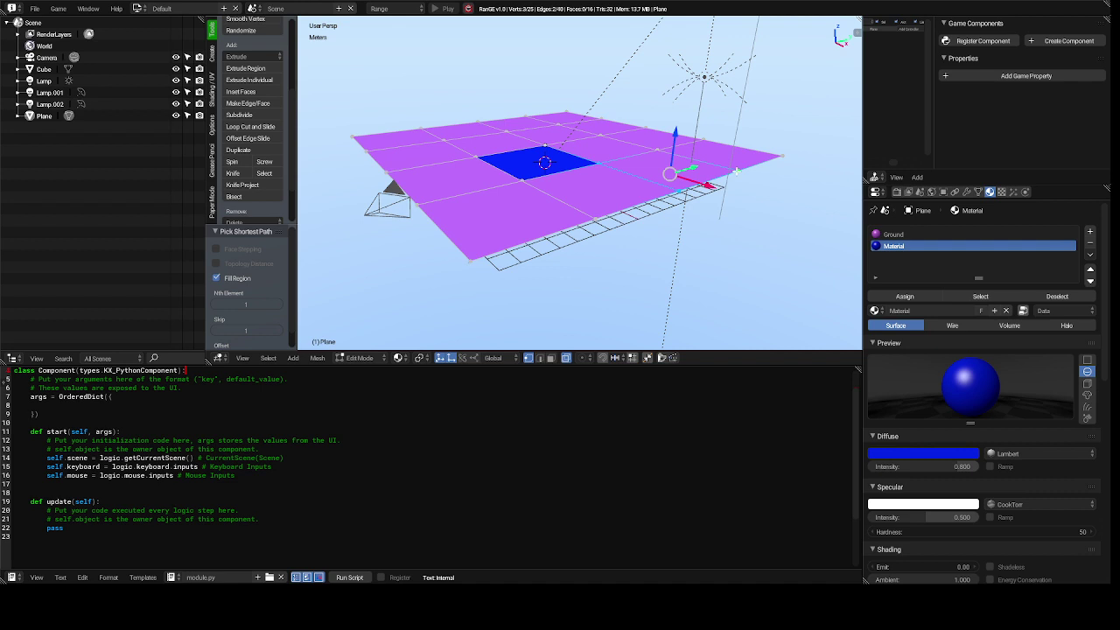
{"action": "right_click", "coordinate": [661, 150], "text": "ctrl"}
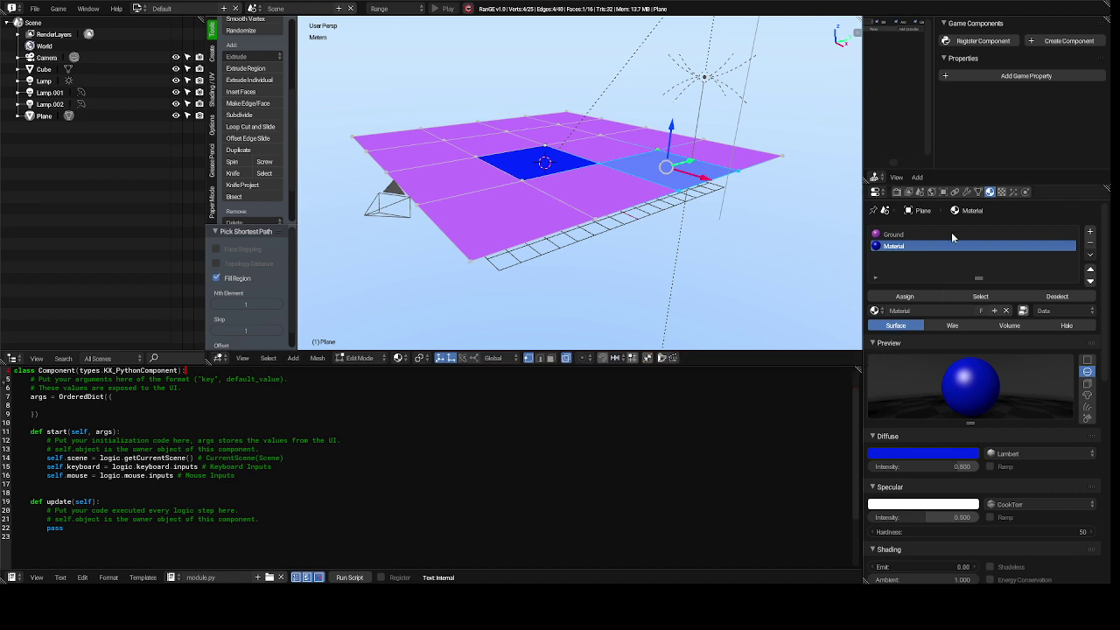
{"action": "left_click", "coordinate": [1092, 234]}
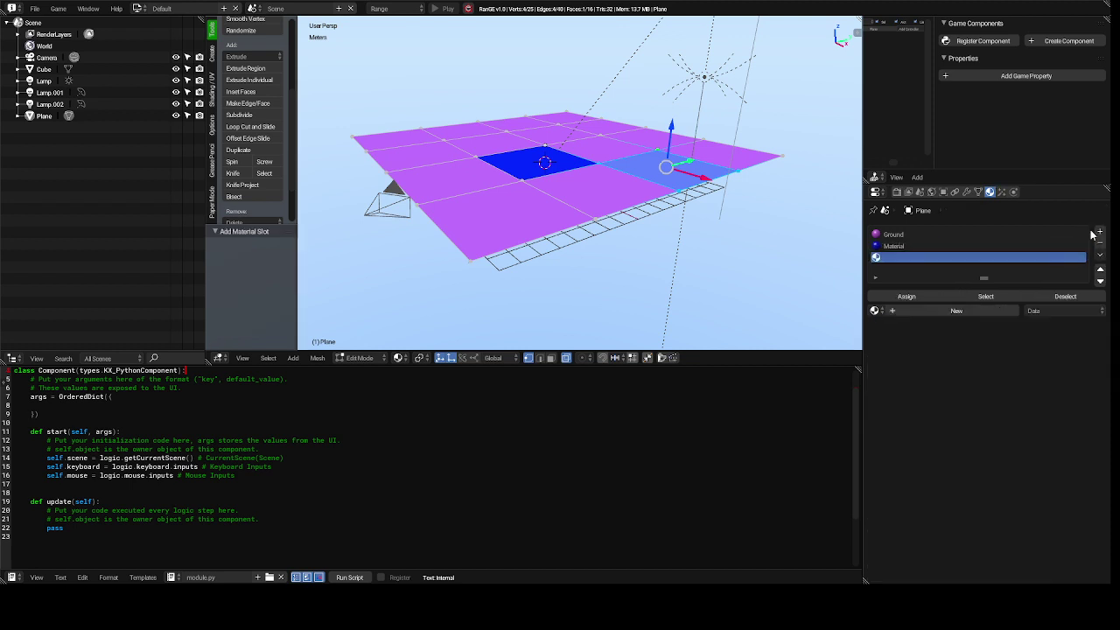
{"action": "left_click", "coordinate": [998, 312]}
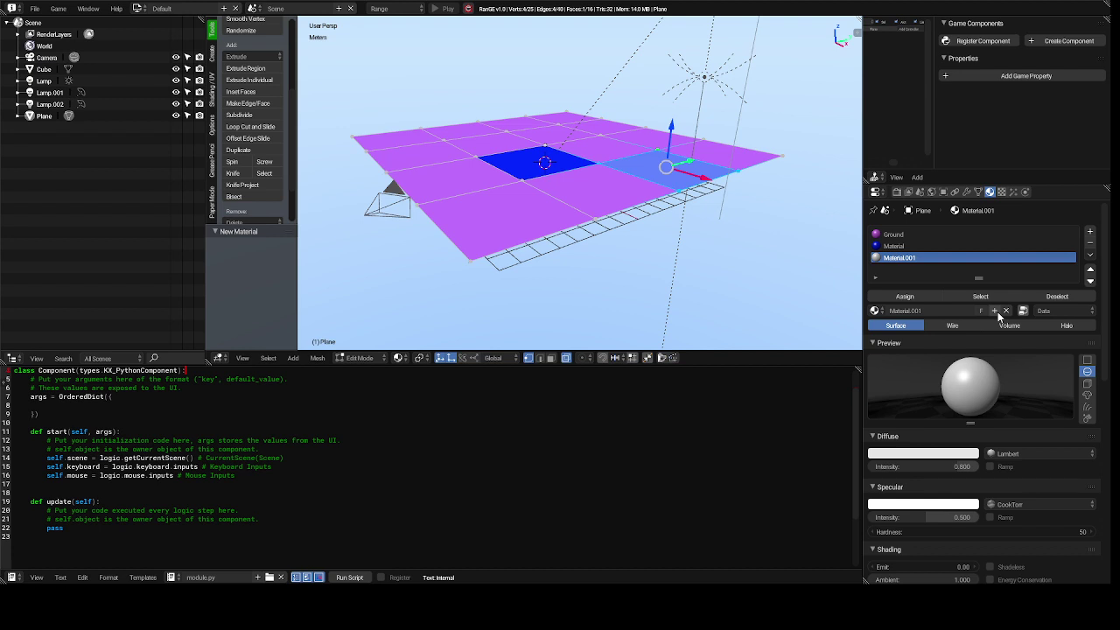
{"action": "left_click", "coordinate": [916, 455]}
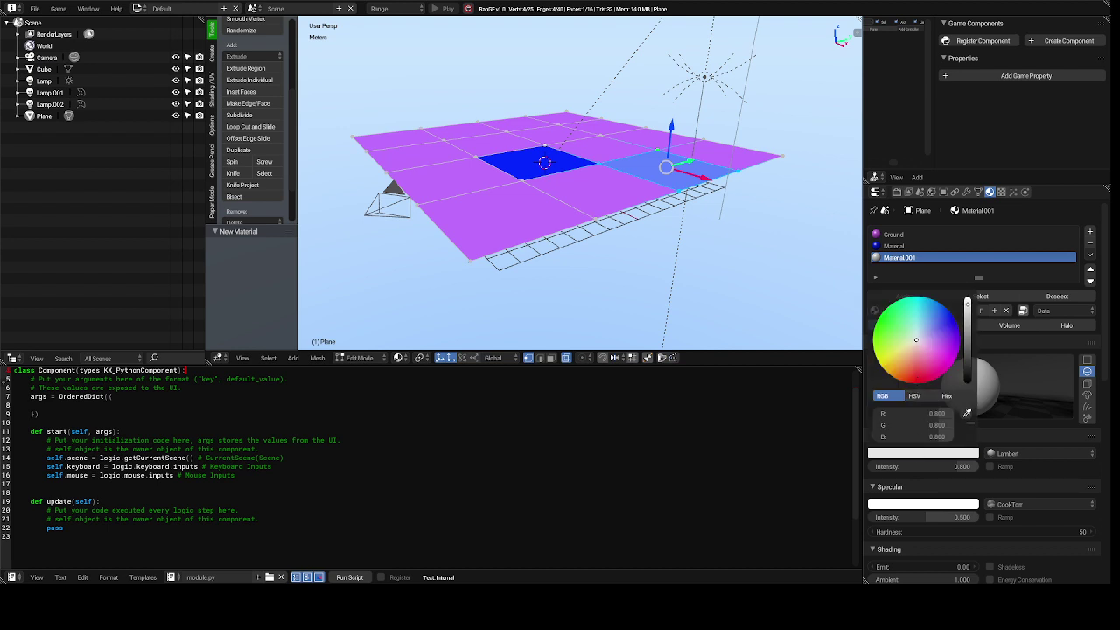
{"action": "left_click", "coordinate": [919, 382]}
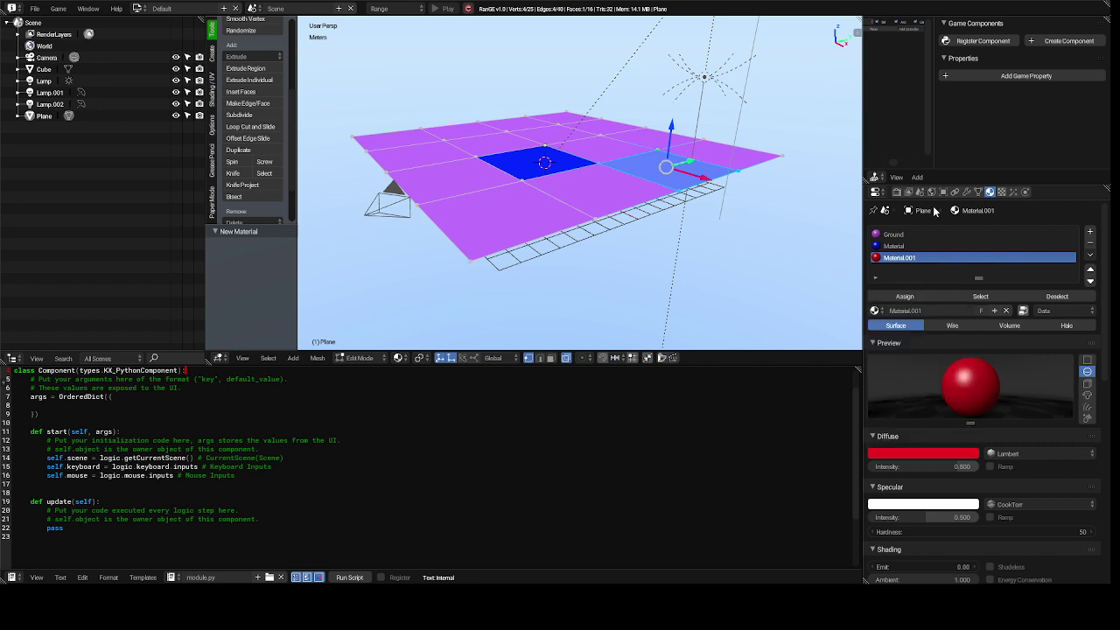
{"action": "left_click", "coordinate": [921, 297]}
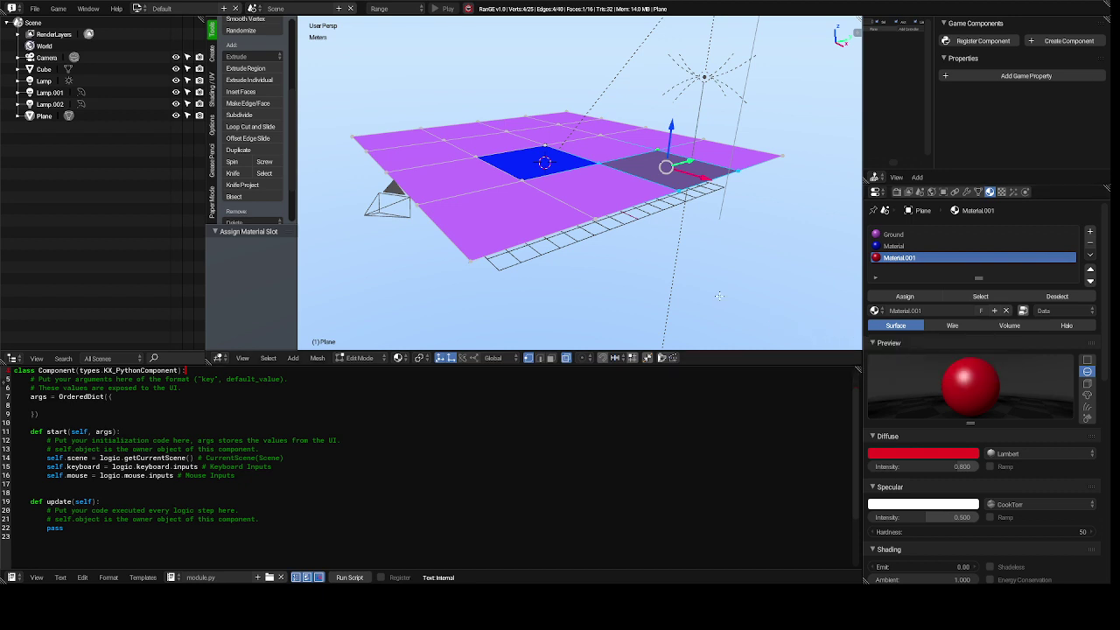
{"action": "key", "text": "a"}
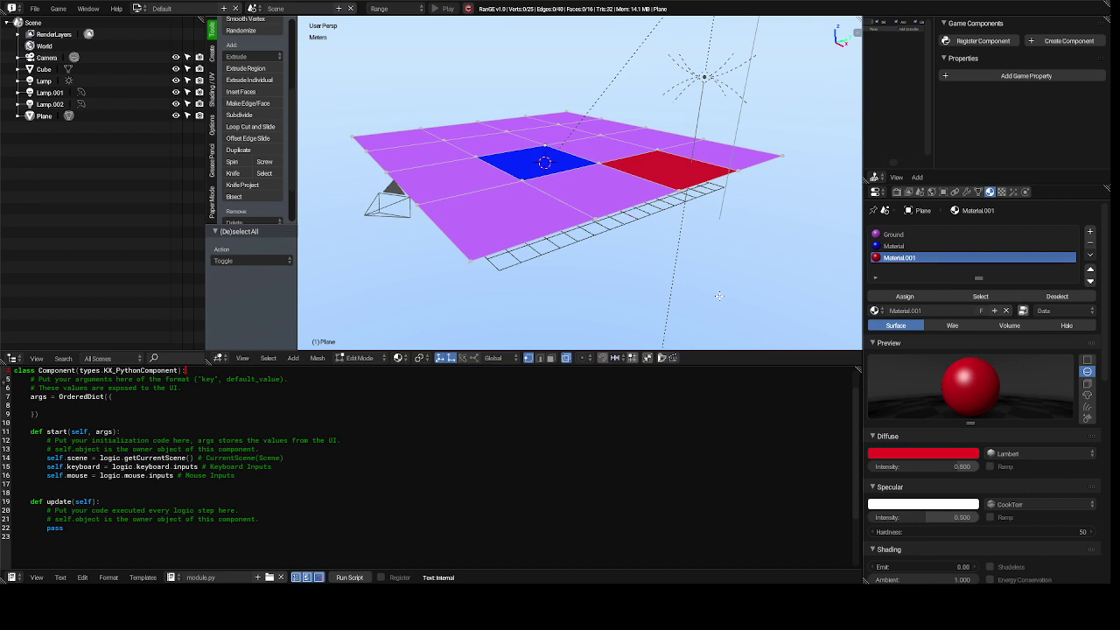
- Undo the tile materials, vertex selections and subdivisions until the plane is a single face again
{"action": "right_click", "coordinate": [667, 168]}
{"action": "key", "text": "ctrl+z"}
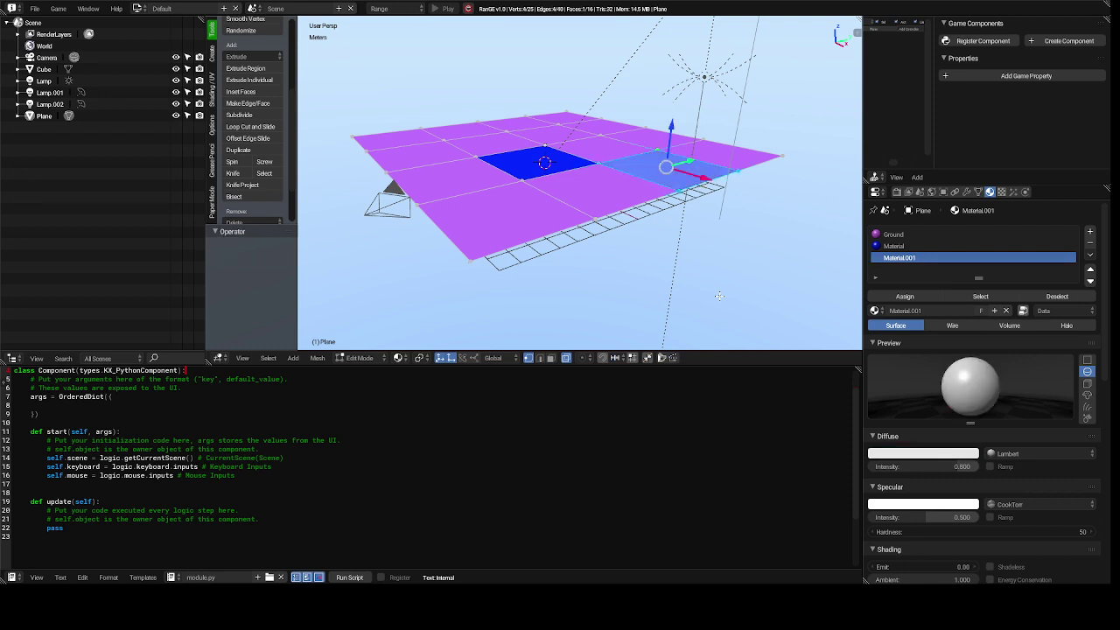
{"action": "key", "text": "ctrl+z"}
{"action": "key", "text": "ctrl+z"}
{"action": "key", "text": "ctrl+z"}
{"action": "key", "text": "ctrl+z"}
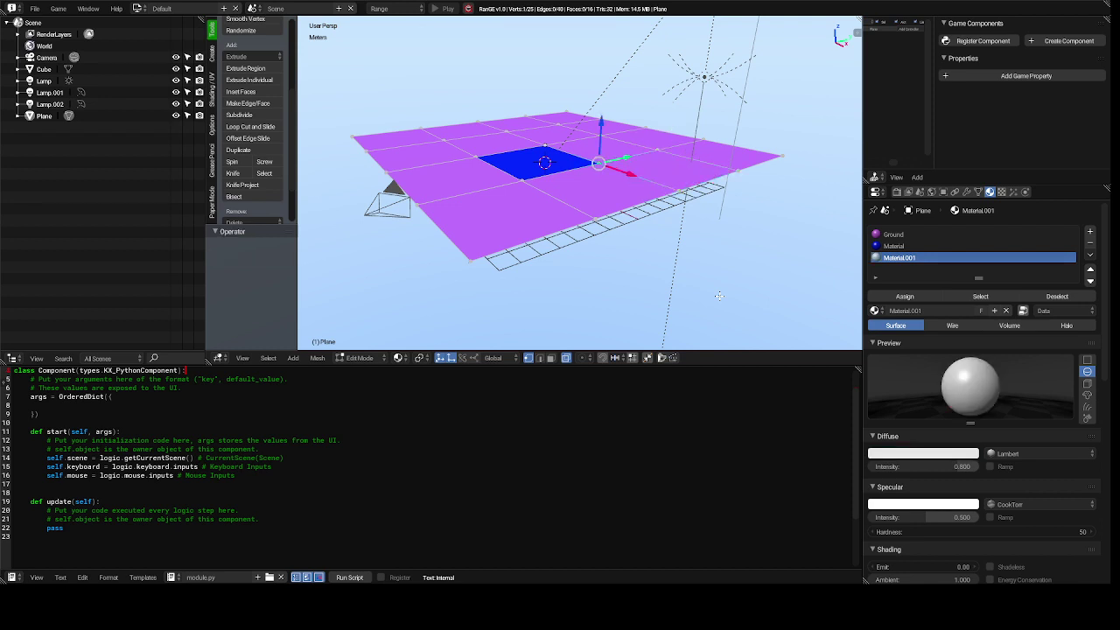
{"action": "key", "text": "ctrl+z"}
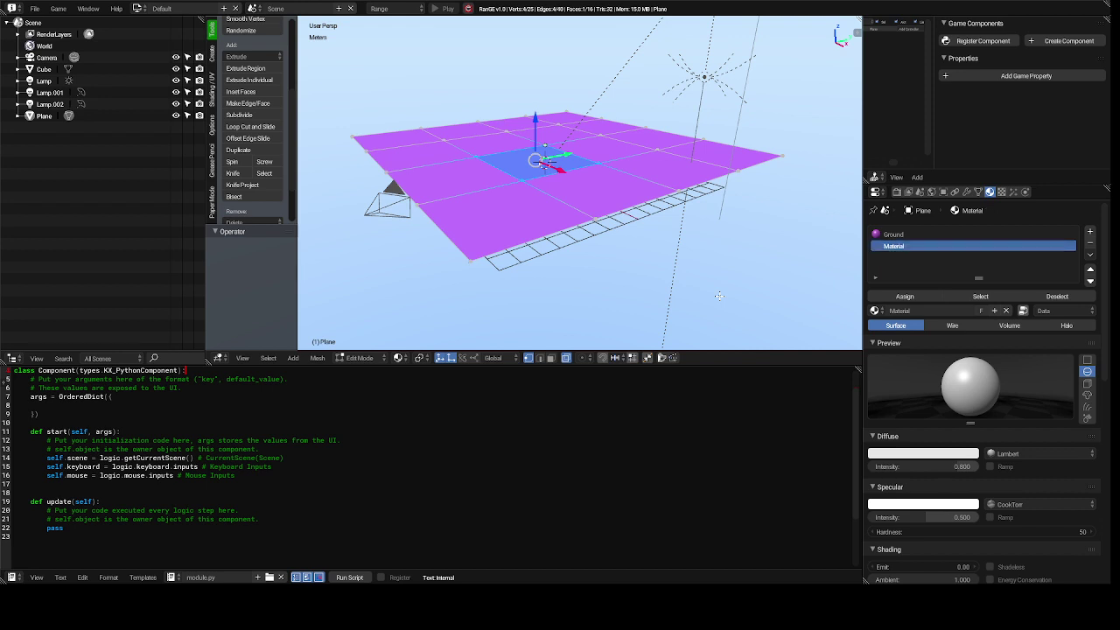
{"action": "key", "text": "ctrl+z"}
{"action": "key", "text": "ctrl+z"}
{"action": "key", "text": "ctrl+z"}
{"action": "key", "text": "ctrl+z"}
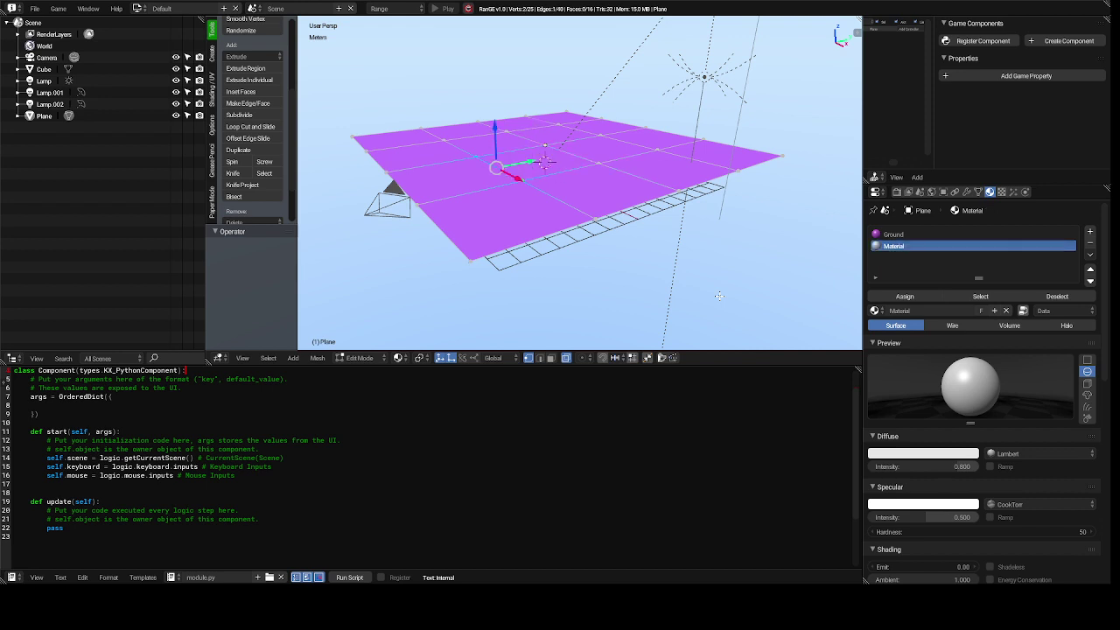
{"action": "key", "text": "ctrl+z"}
{"action": "key", "text": "ctrl+z"}
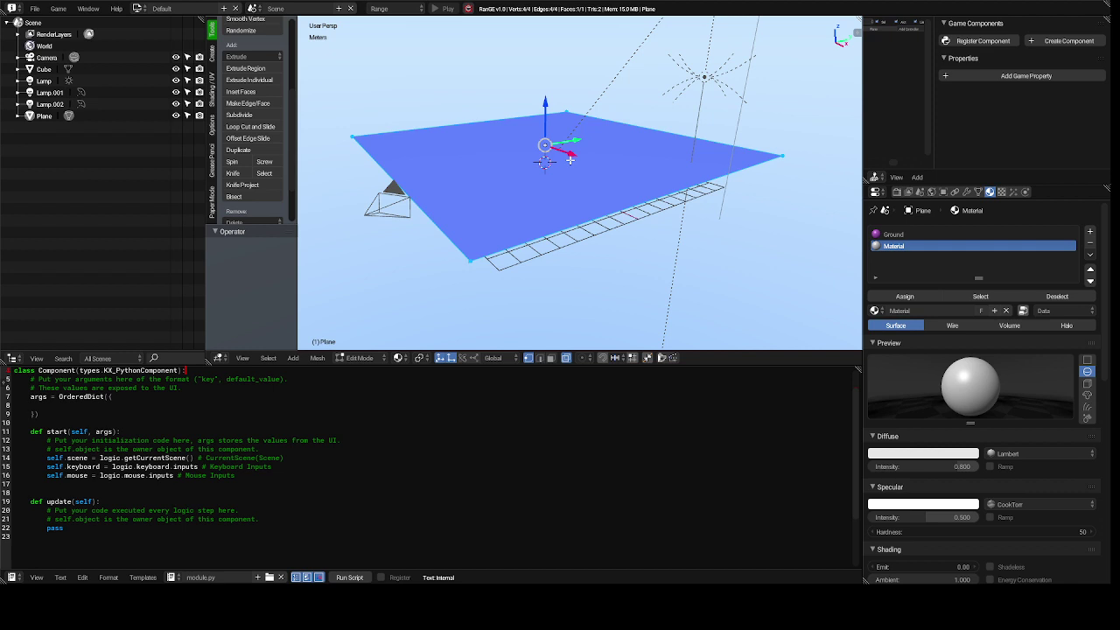
- Hide the tool shelf and UV-unwrap the plane's single face with the standard Unwrap method
{"action": "key", "text": "t"}
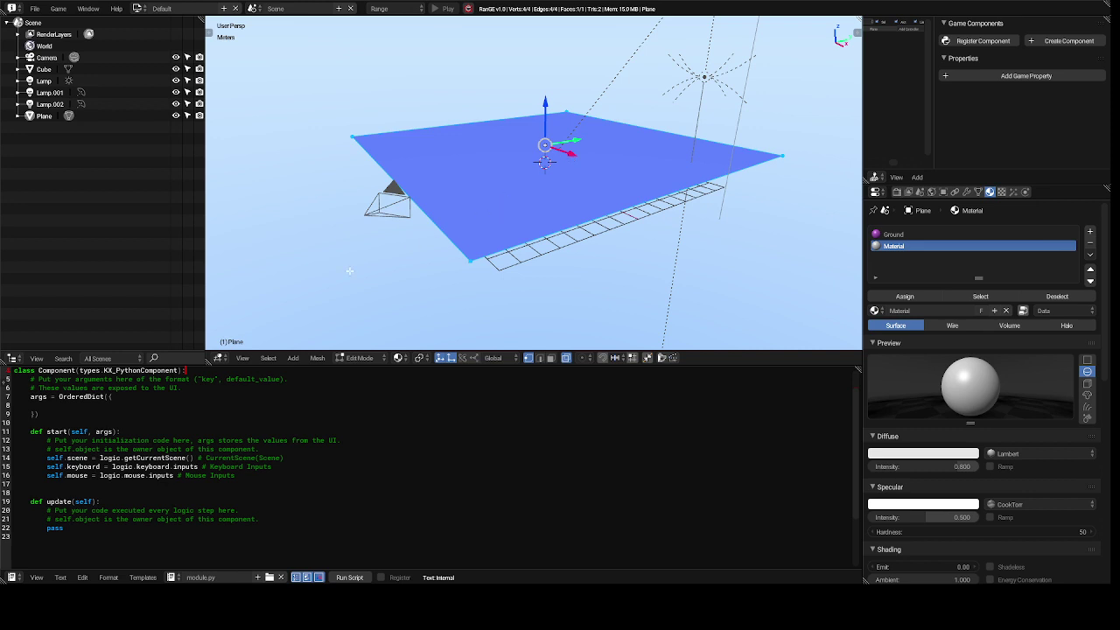
{"action": "left_click", "coordinate": [319, 359]}
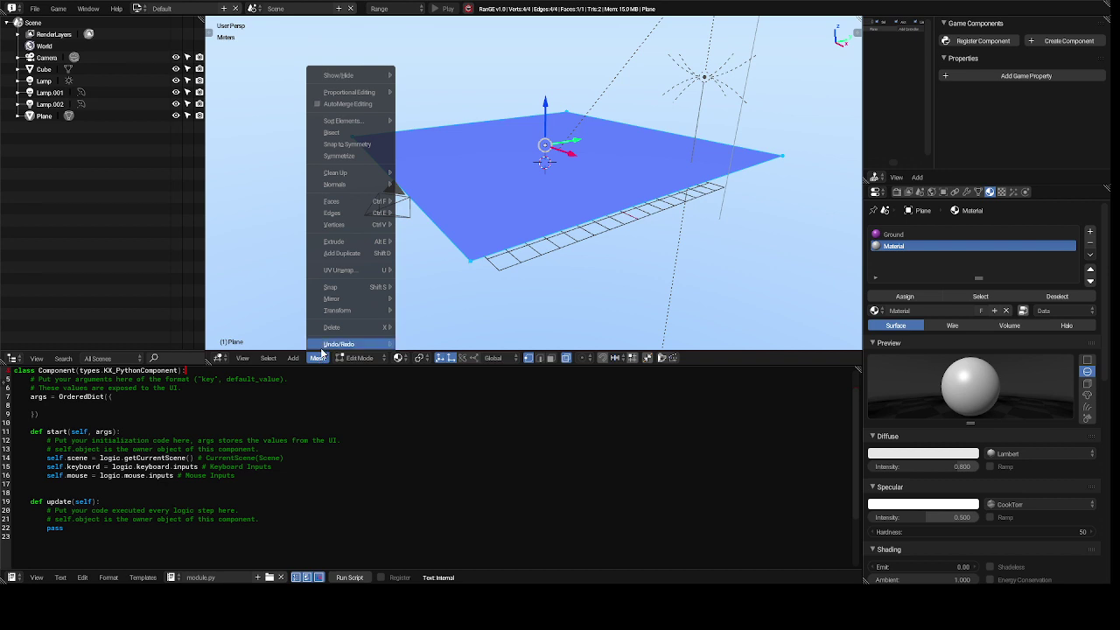
{"action": "mouse_move", "coordinate": [352, 299]}
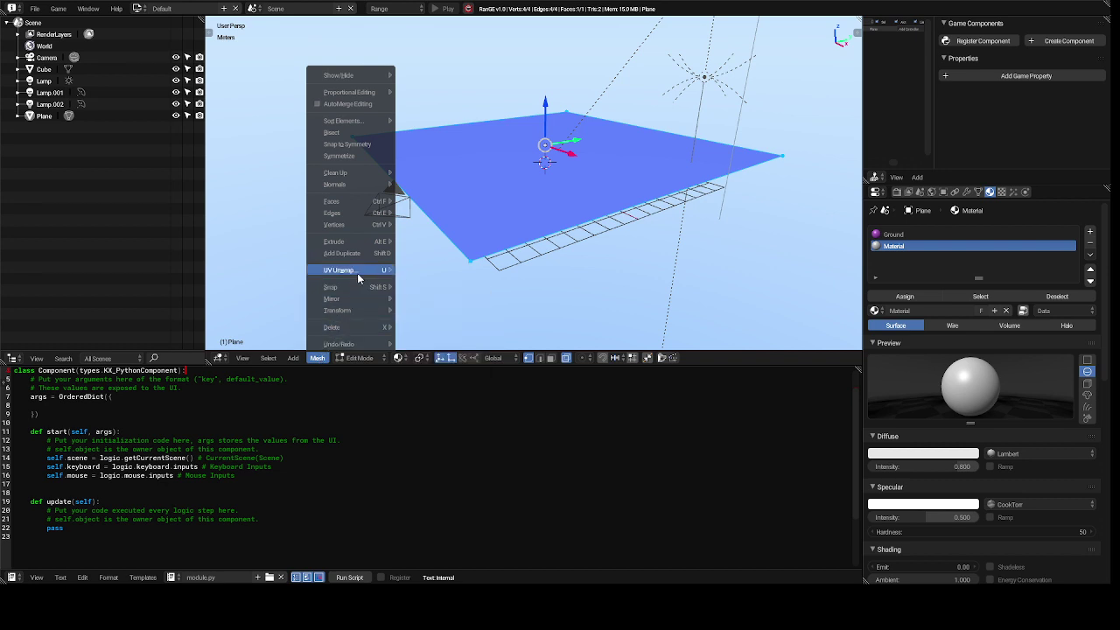
{"action": "mouse_move", "coordinate": [360, 271]}
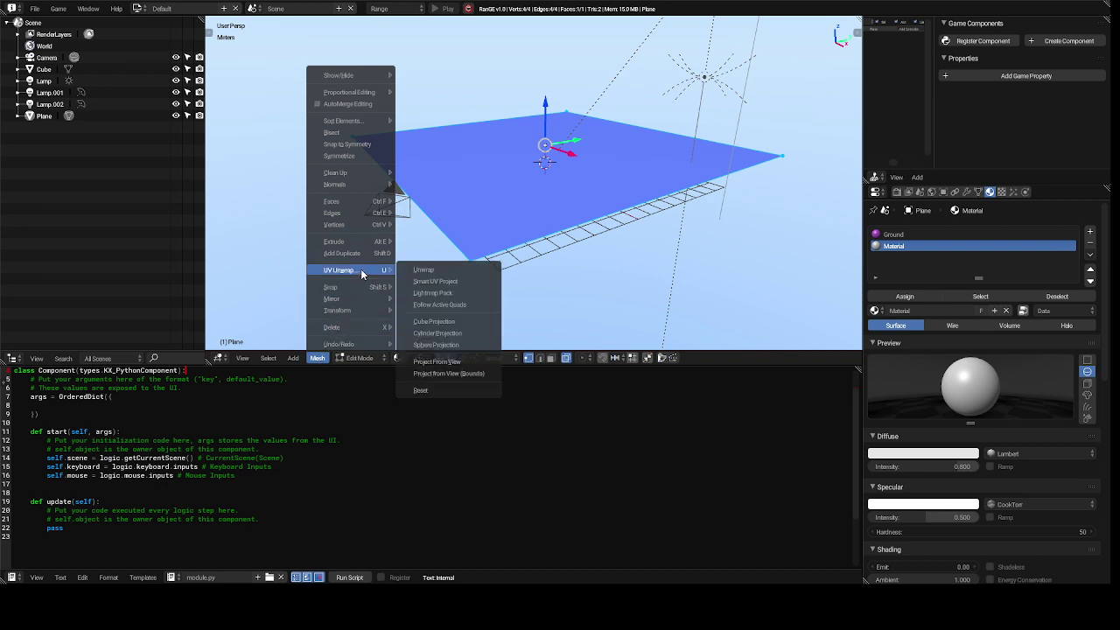
{"action": "left_click", "coordinate": [419, 271]}
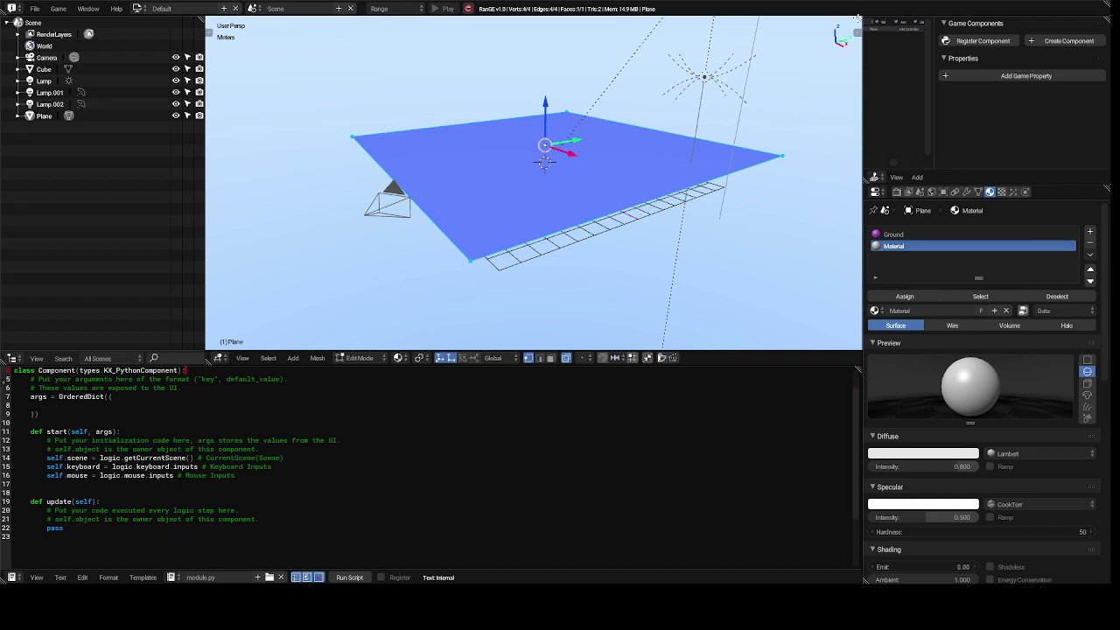
- Split the 3D view into two stacked areas and make the upper one a UV/Image Editor showing the whole unwrapped square
{"action": "left_click_drag", "start_coordinate": [859, 17], "coordinate": [831, 178]}
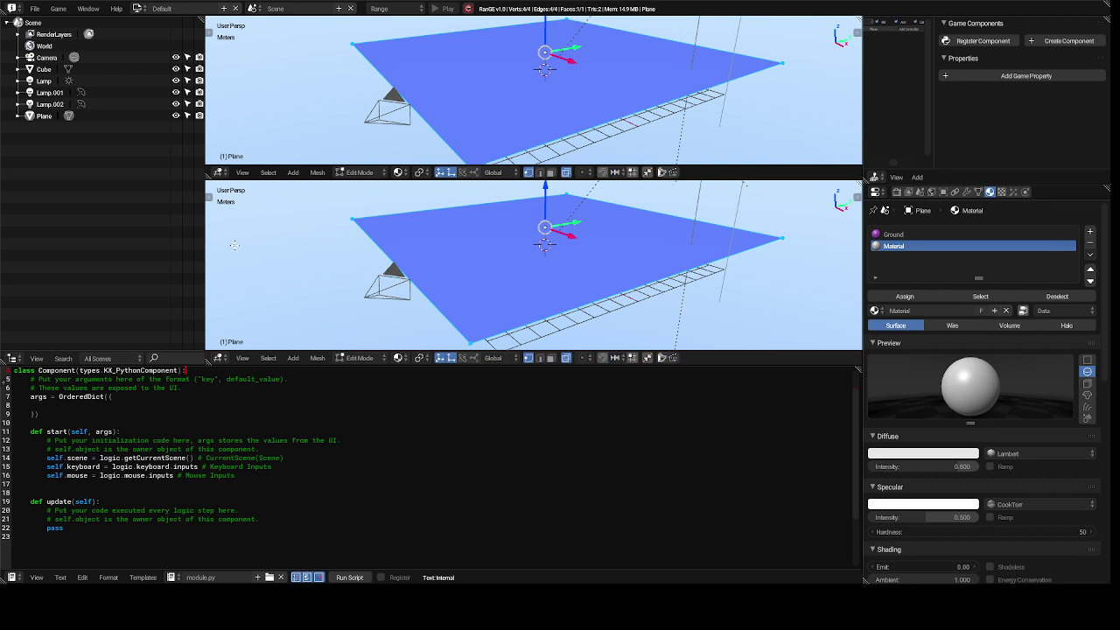
{"action": "left_click", "coordinate": [219, 173]}
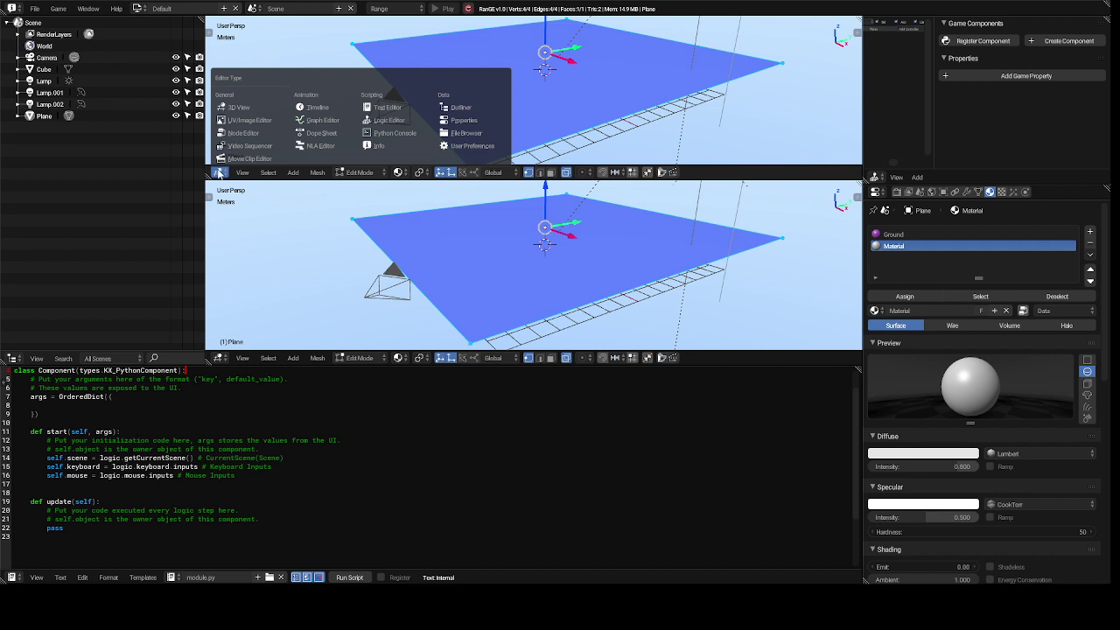
{"action": "left_click", "coordinate": [262, 122]}
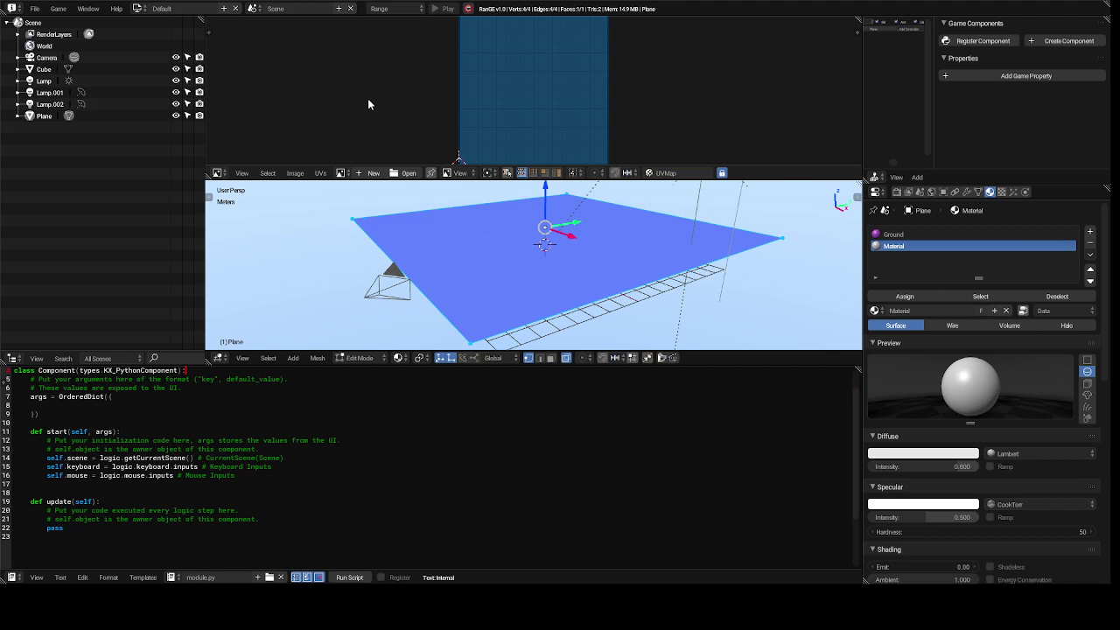
{"action": "scroll", "coordinate": [368, 103], "scroll_direction": "down", "scroll_amount": 3}
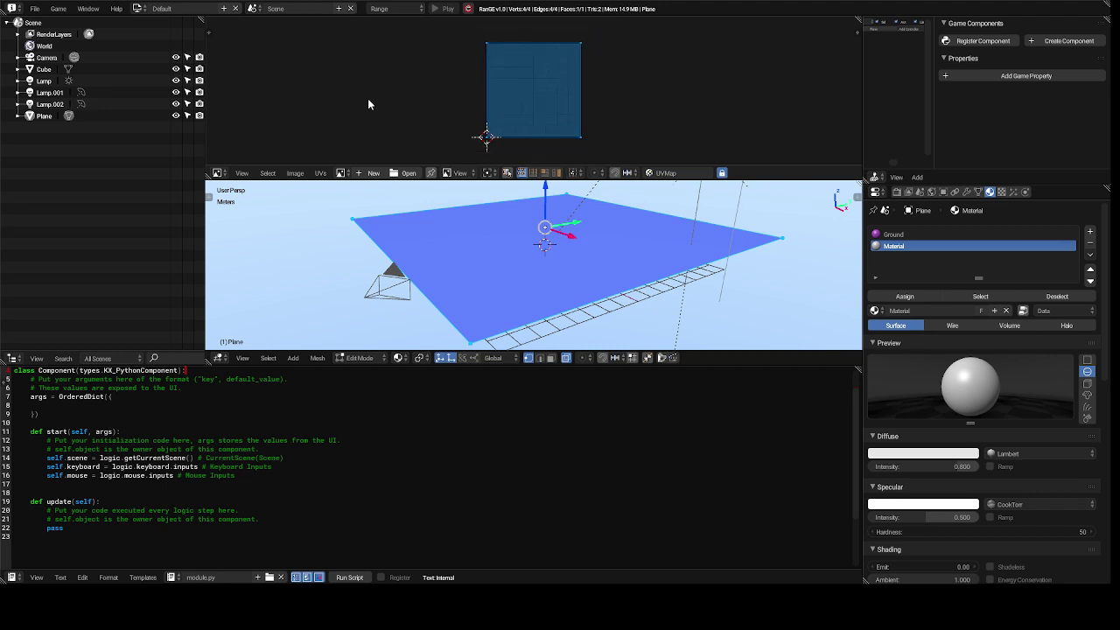
{"action": "scroll", "coordinate": [368, 103], "scroll_direction": "down", "scroll_amount": 1}
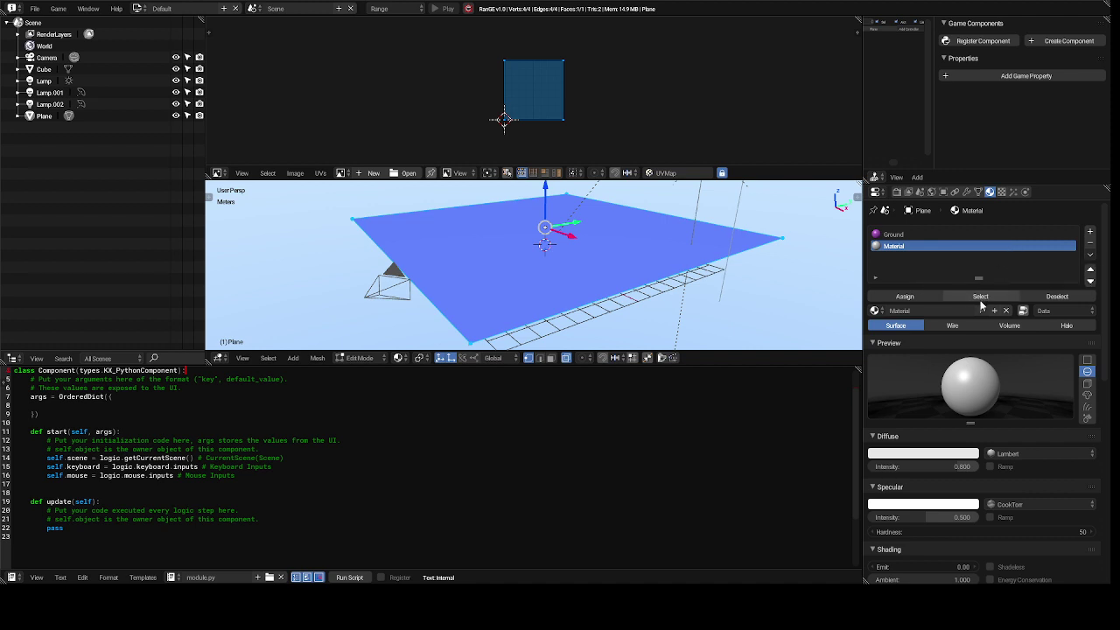
- Add a new texture to the plane's second material and load shy guy 1.jpg from the Pictures folder as its image
{"action": "left_click", "coordinate": [1002, 192]}
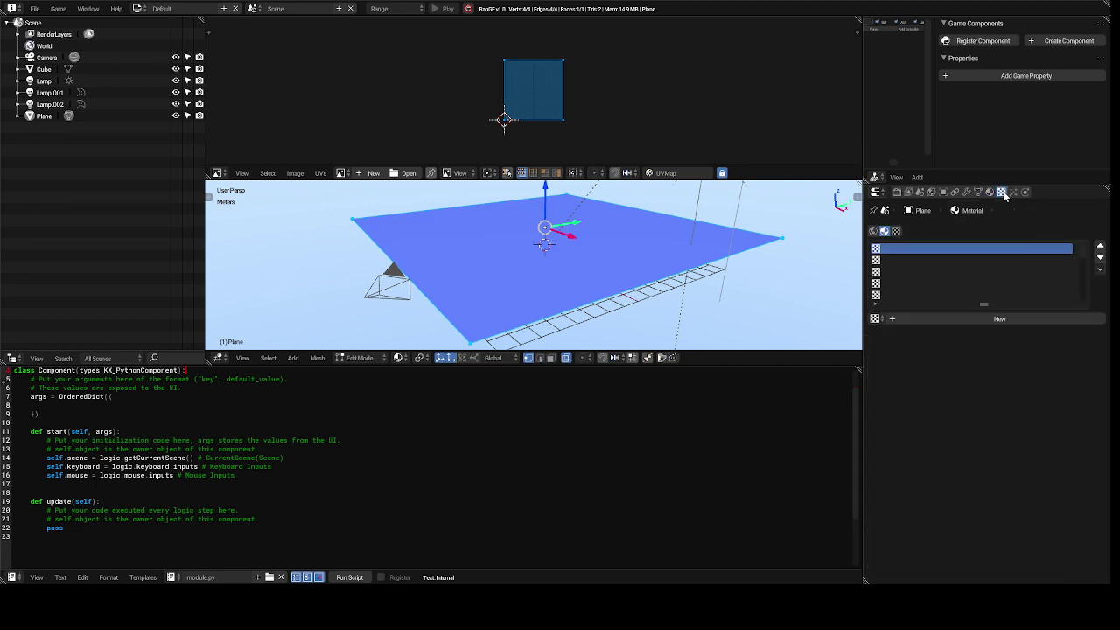
{"action": "left_click", "coordinate": [953, 318]}
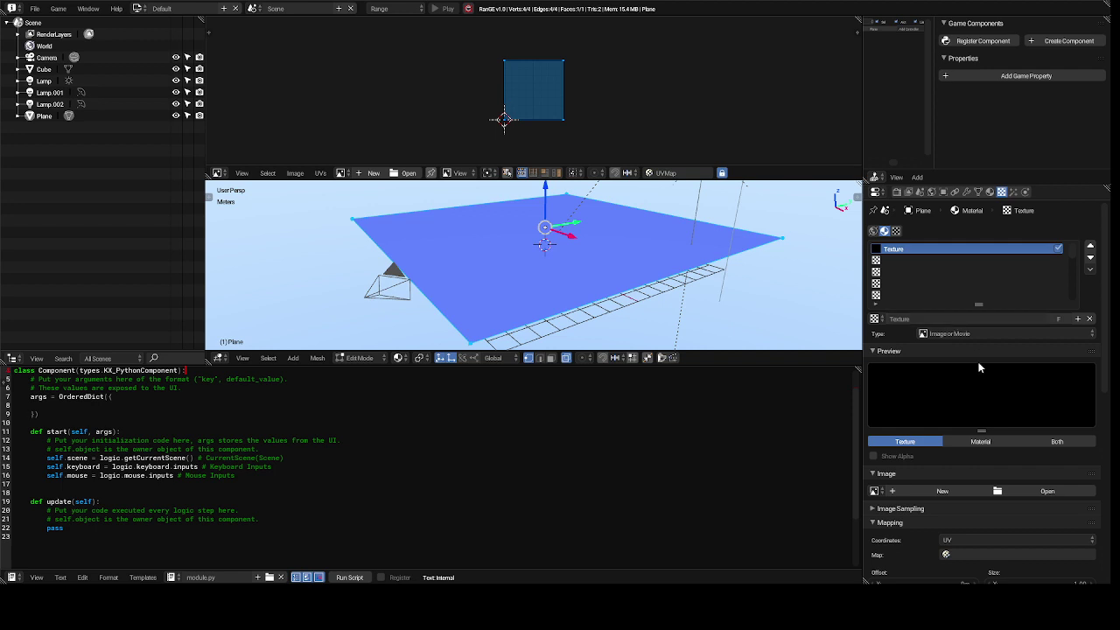
{"action": "left_click", "coordinate": [1065, 491]}
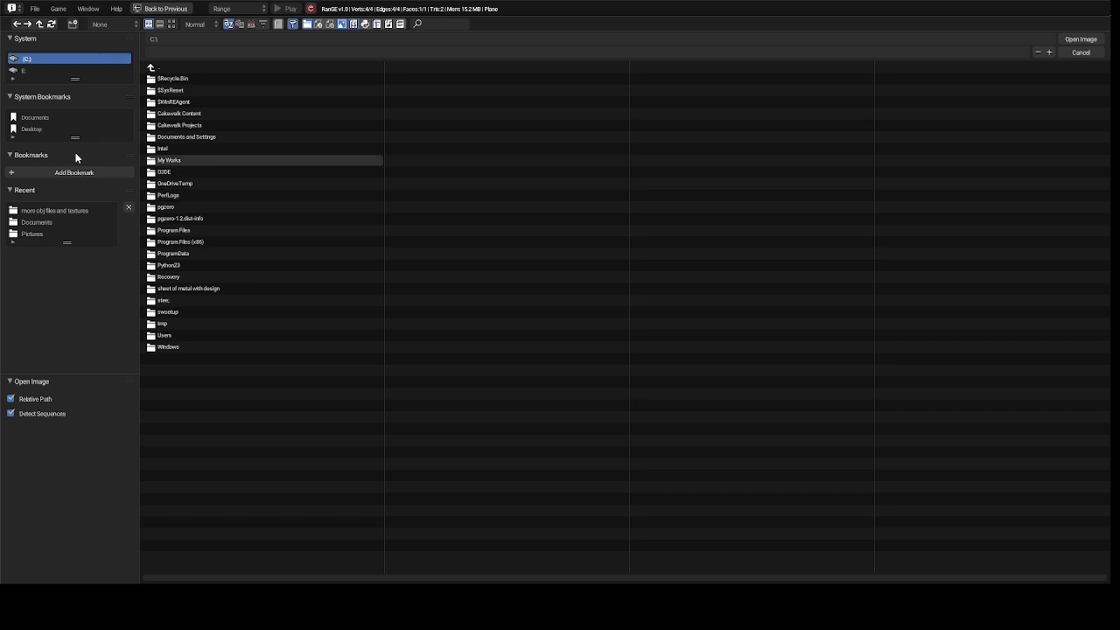
{"action": "left_click", "coordinate": [37, 236]}
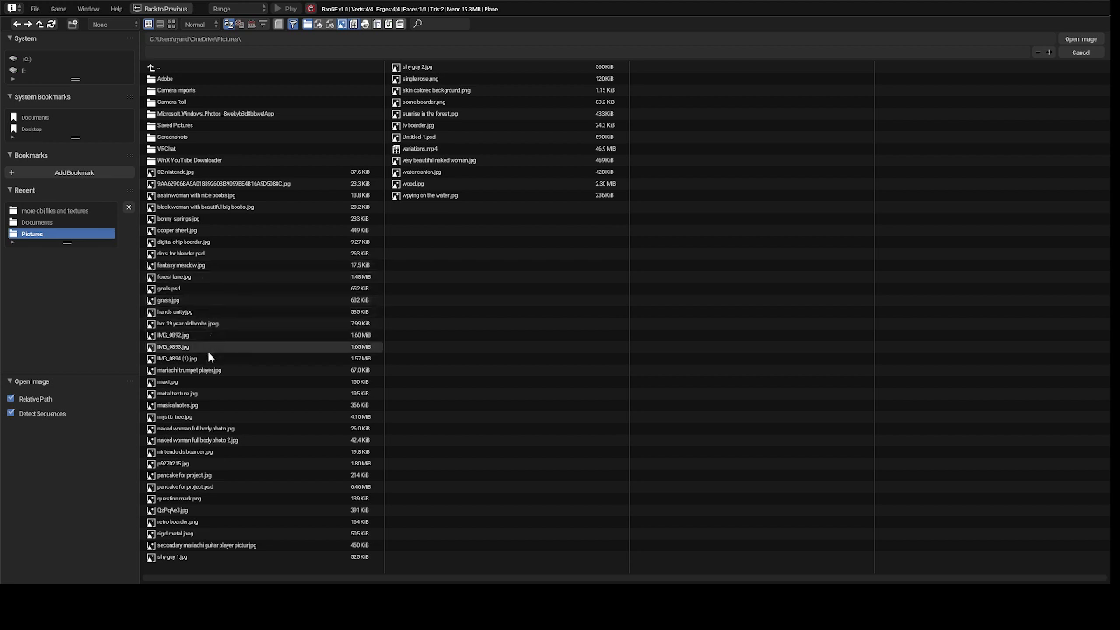
{"action": "left_click", "coordinate": [205, 559]}
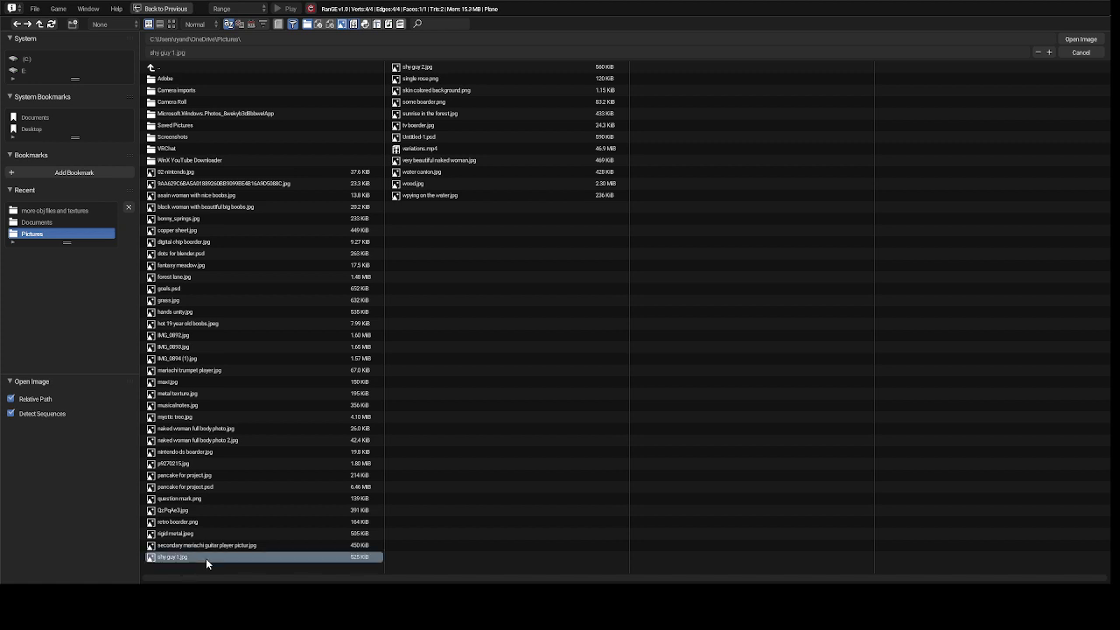
{"action": "double_click", "coordinate": [206, 558]}
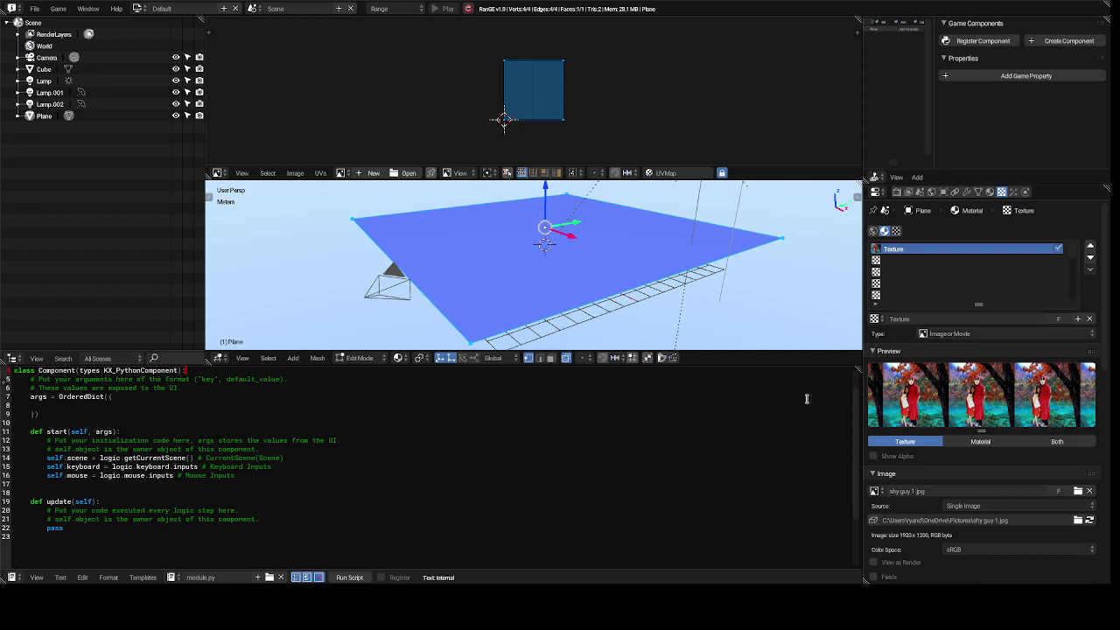
- Assign the existing image texture named Texture to the TexDraw brush
{"action": "left_click", "coordinate": [896, 231]}
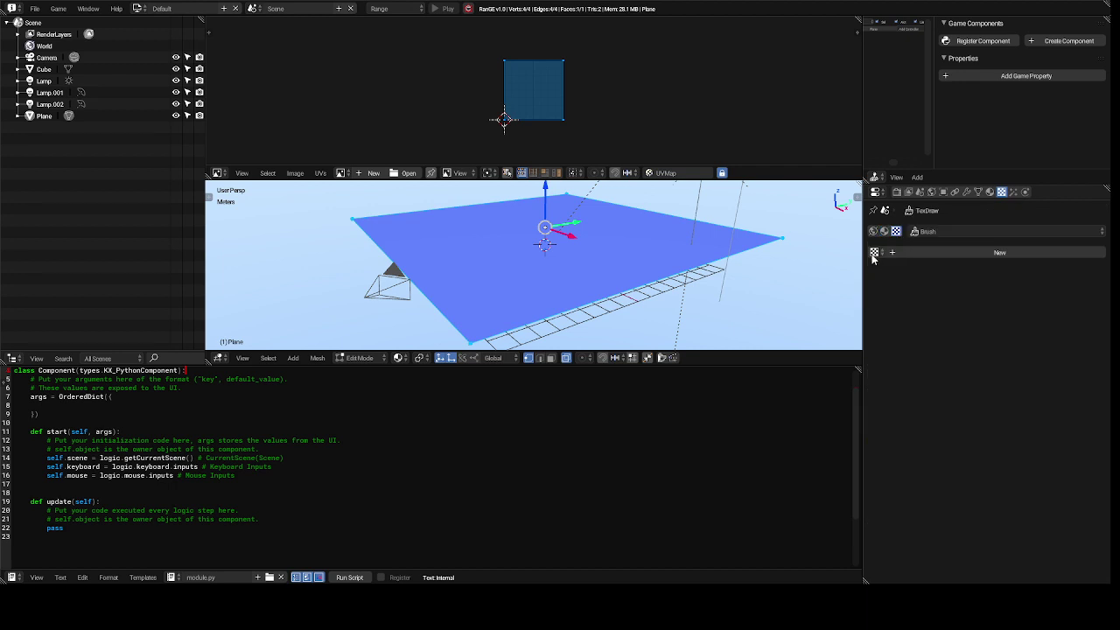
{"action": "left_click", "coordinate": [875, 252]}
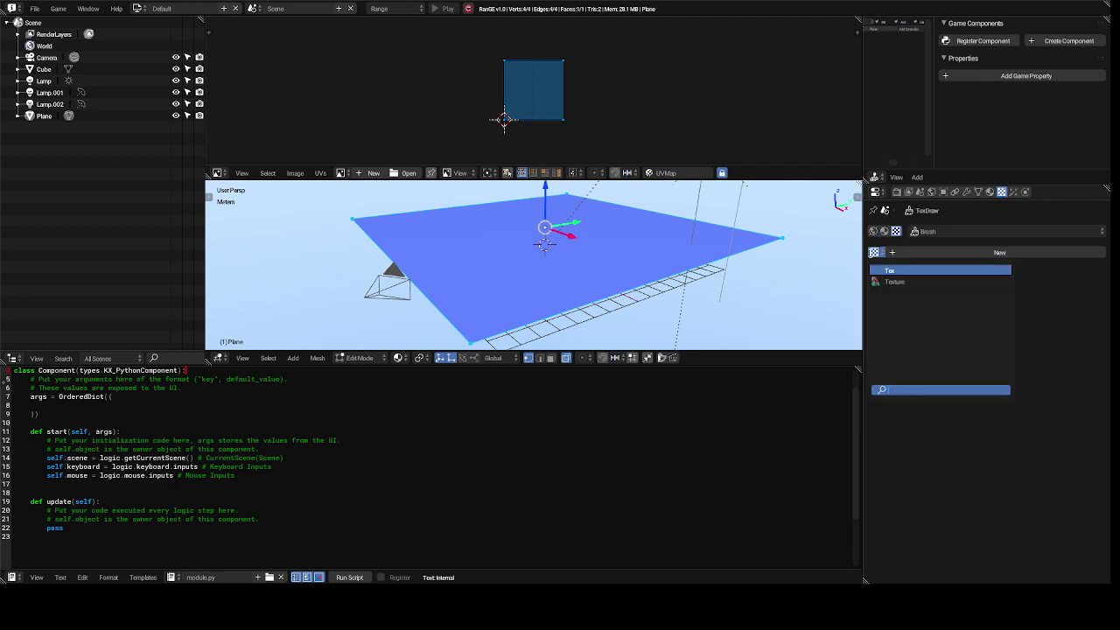
{"action": "left_click", "coordinate": [880, 282]}
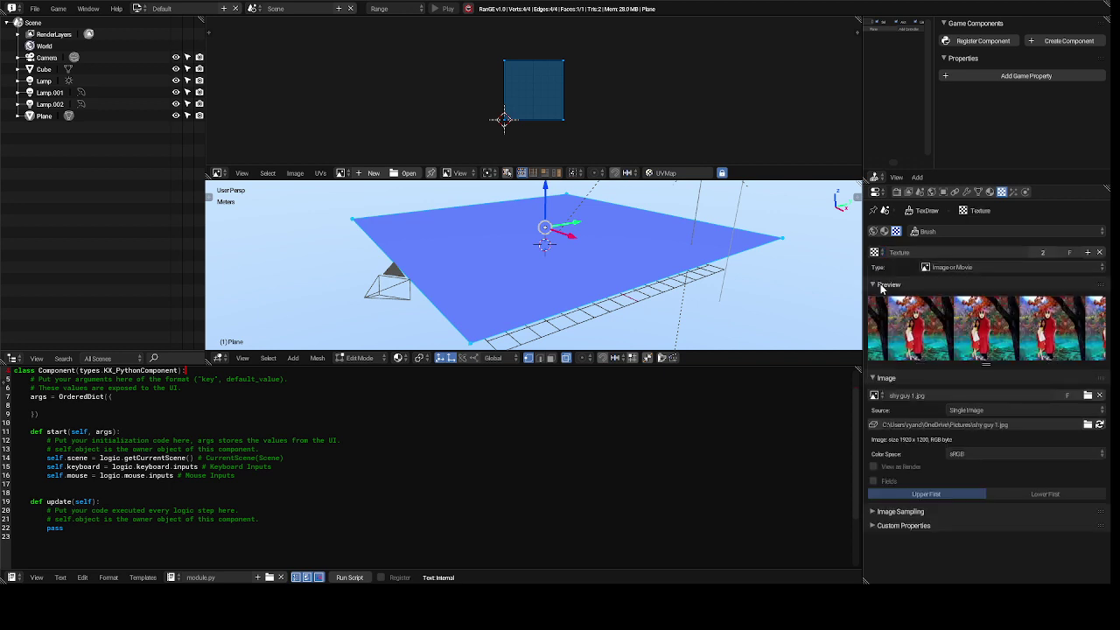
- Assign the existing image texture named Texture to the World's first texture slot
{"action": "left_click", "coordinate": [873, 232]}
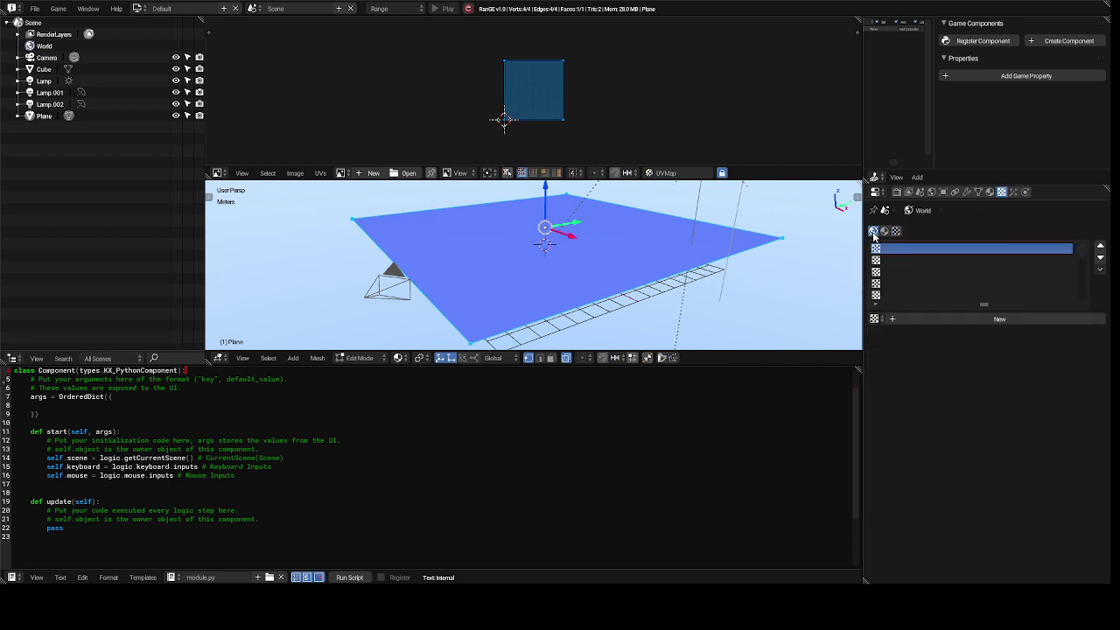
{"action": "left_click", "coordinate": [874, 320]}
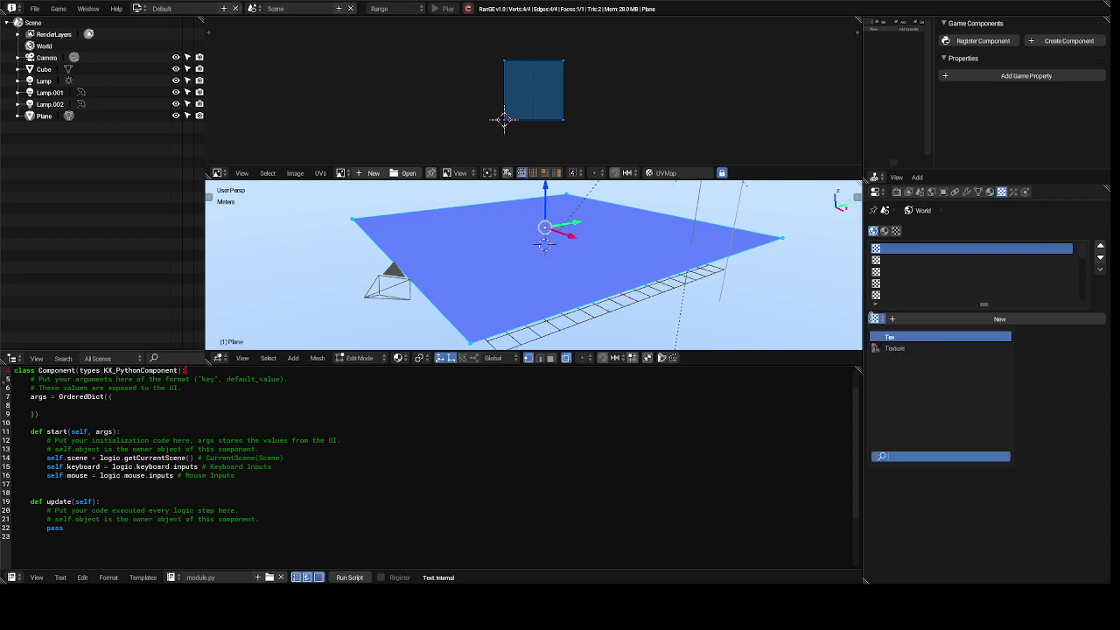
{"action": "left_click", "coordinate": [880, 348]}
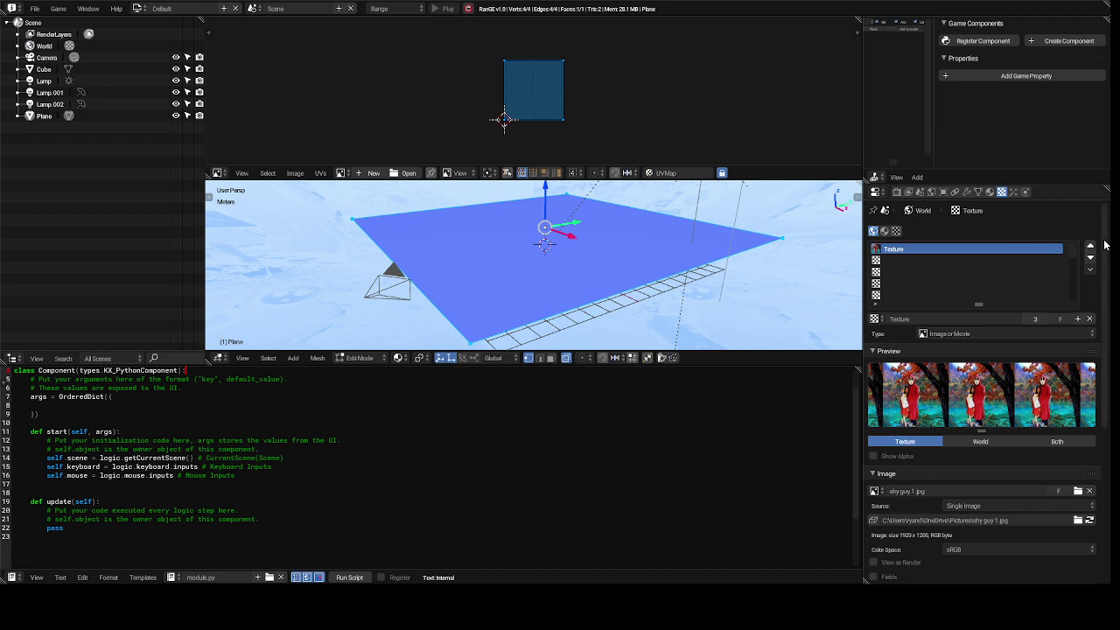
- Examine the image, mapping and influence settings of the World texture and compare them with the brush and material texture settings
{"action": "scroll", "coordinate": [1104, 245], "scroll_direction": "down", "scroll_amount": 4}
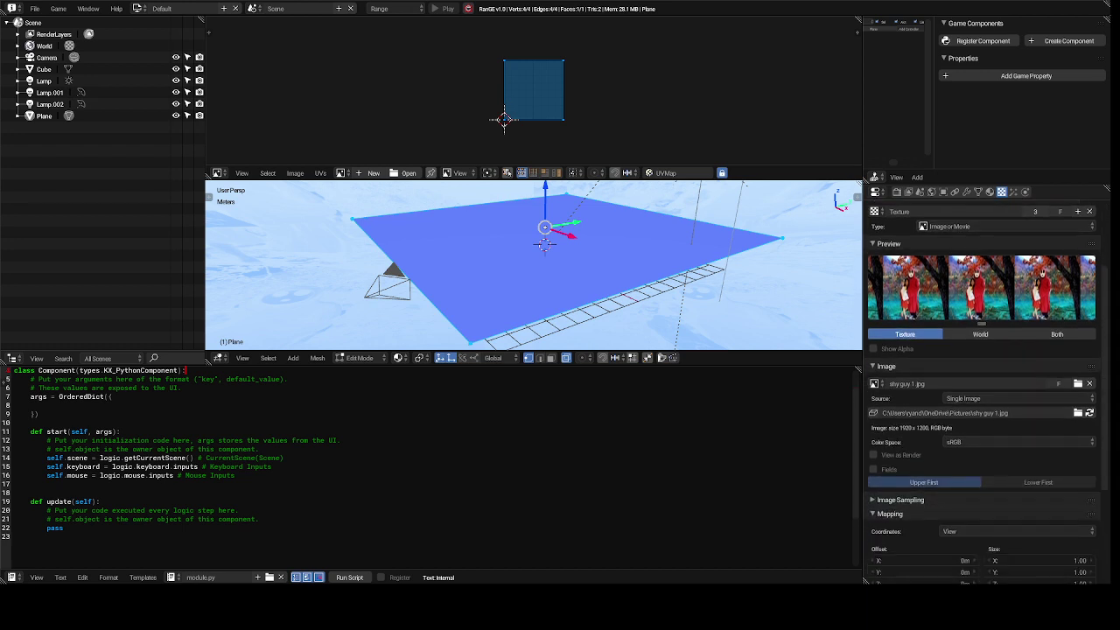
{"action": "scroll", "coordinate": [985, 391], "scroll_direction": "down", "scroll_amount": 4}
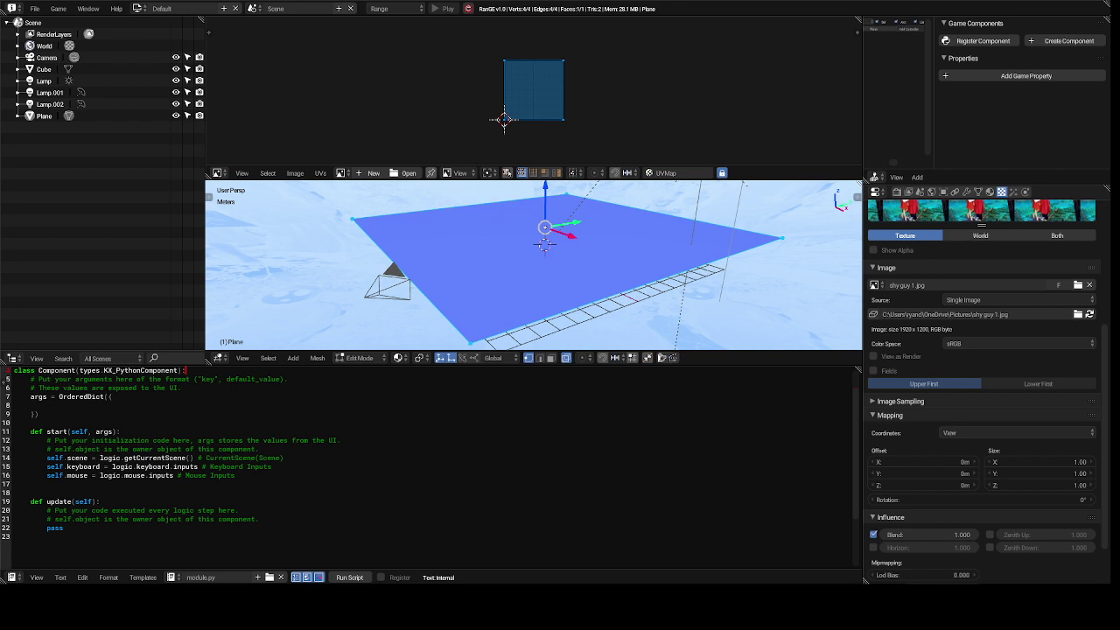
{"action": "scroll", "coordinate": [986, 391], "scroll_direction": "down", "scroll_amount": 2}
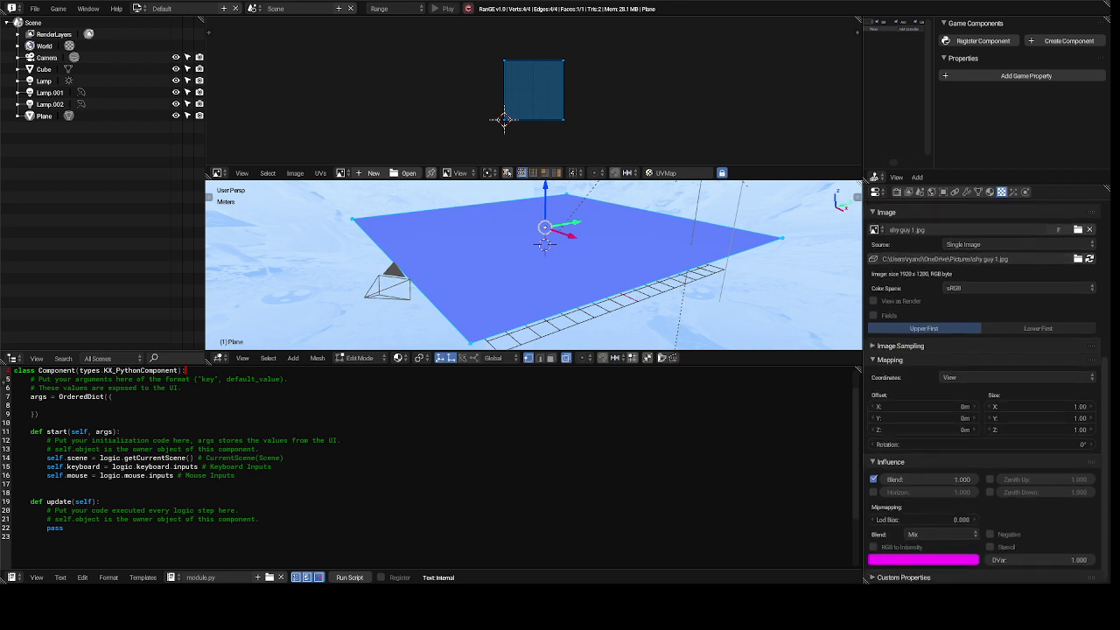
{"action": "scroll", "coordinate": [1009, 236], "scroll_direction": "up", "scroll_amount": 5}
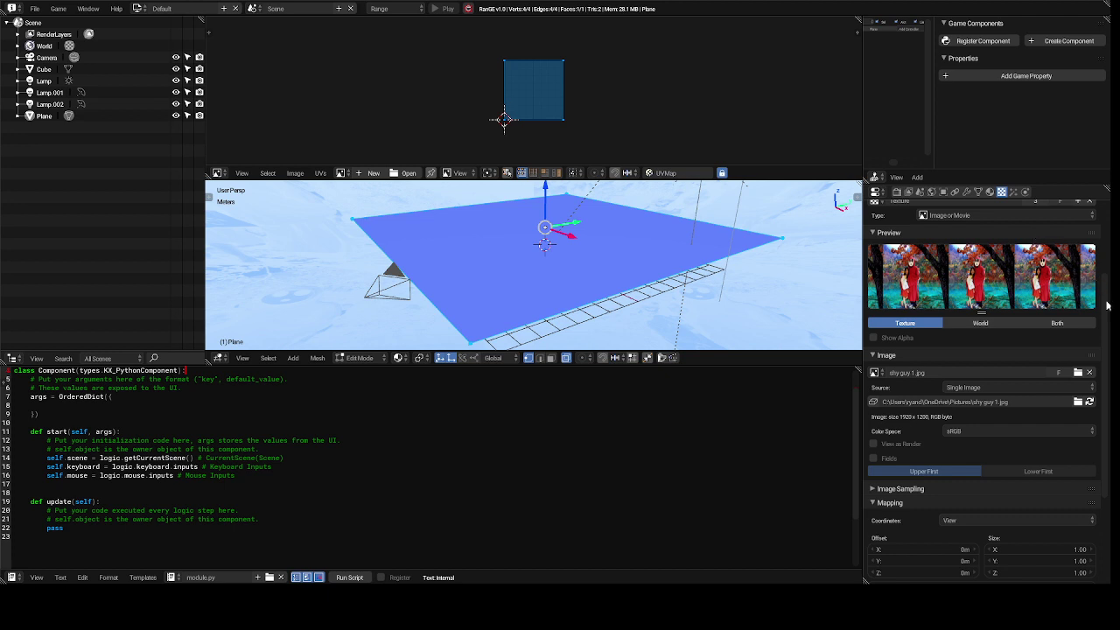
{"action": "left_click_drag", "start_coordinate": [1107, 305], "coordinate": [1101, 203]}
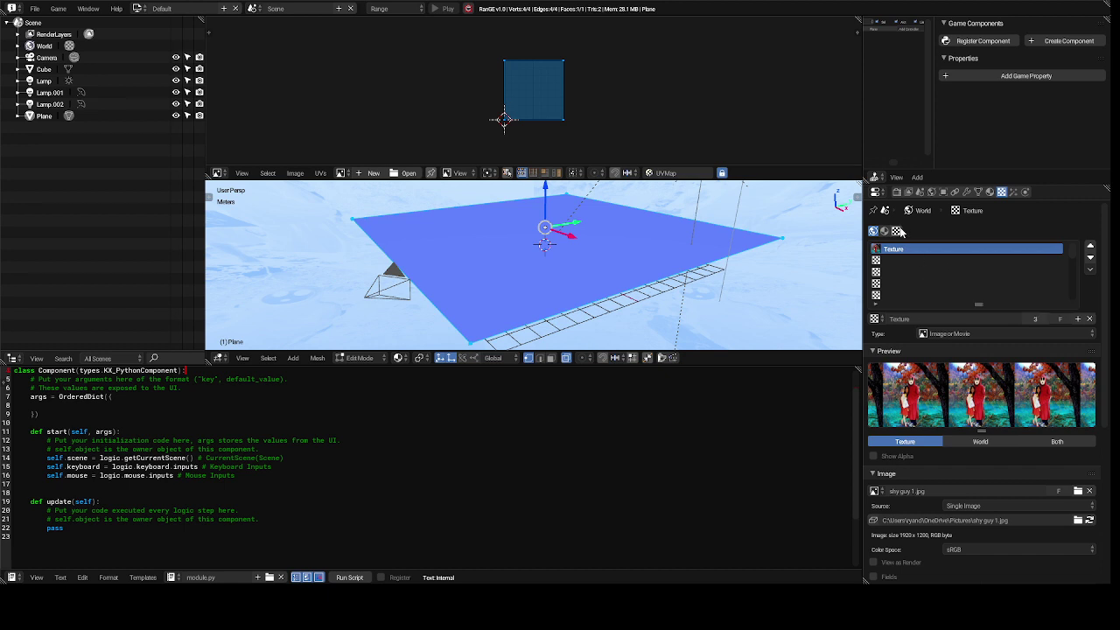
{"action": "left_click", "coordinate": [899, 231]}
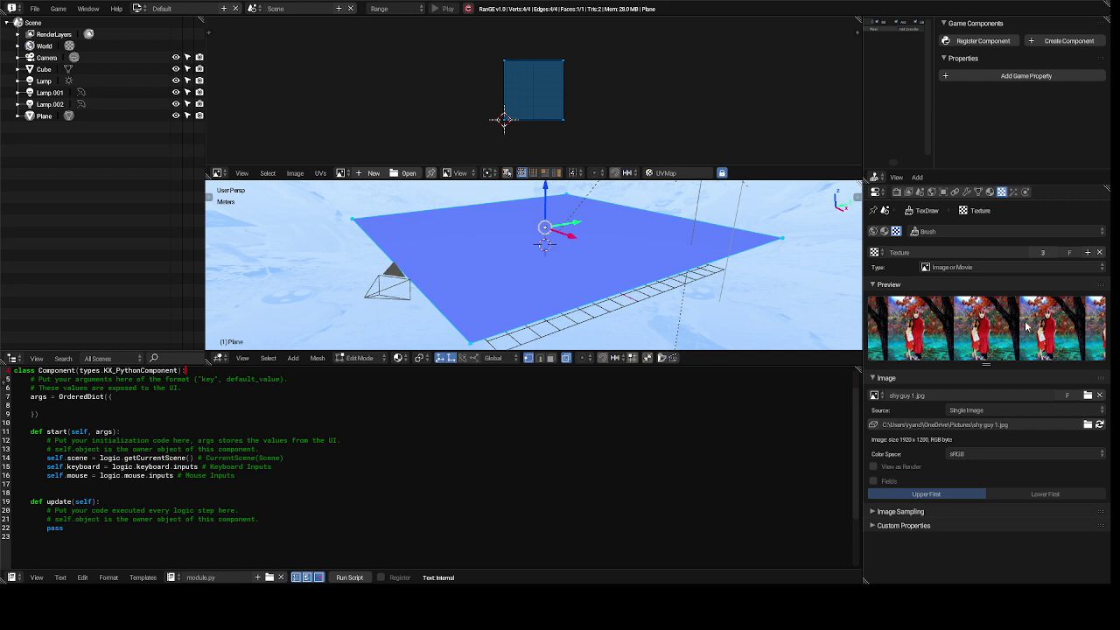
{"action": "left_click", "coordinate": [885, 232]}
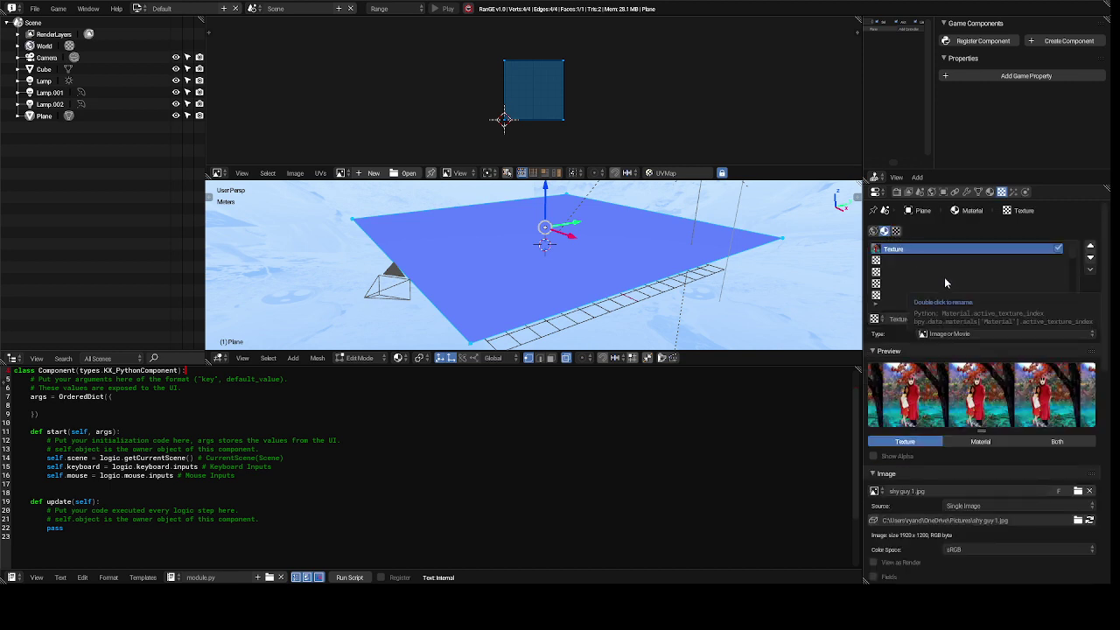
{"action": "left_click", "coordinate": [872, 232]}
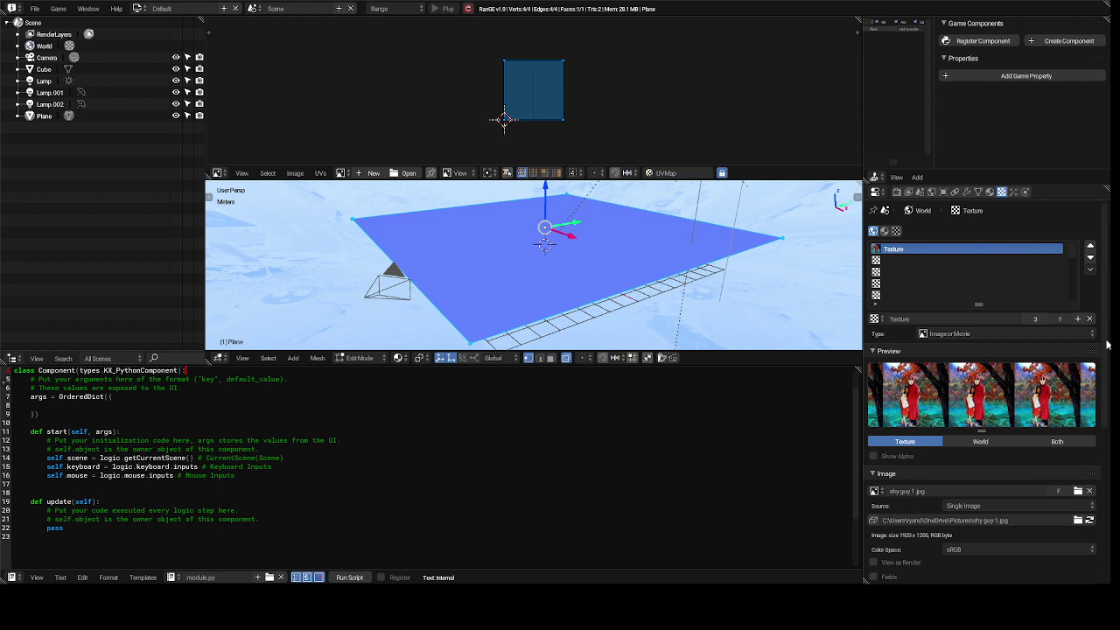
{"action": "left_click_drag", "start_coordinate": [1106, 347], "coordinate": [1105, 463]}
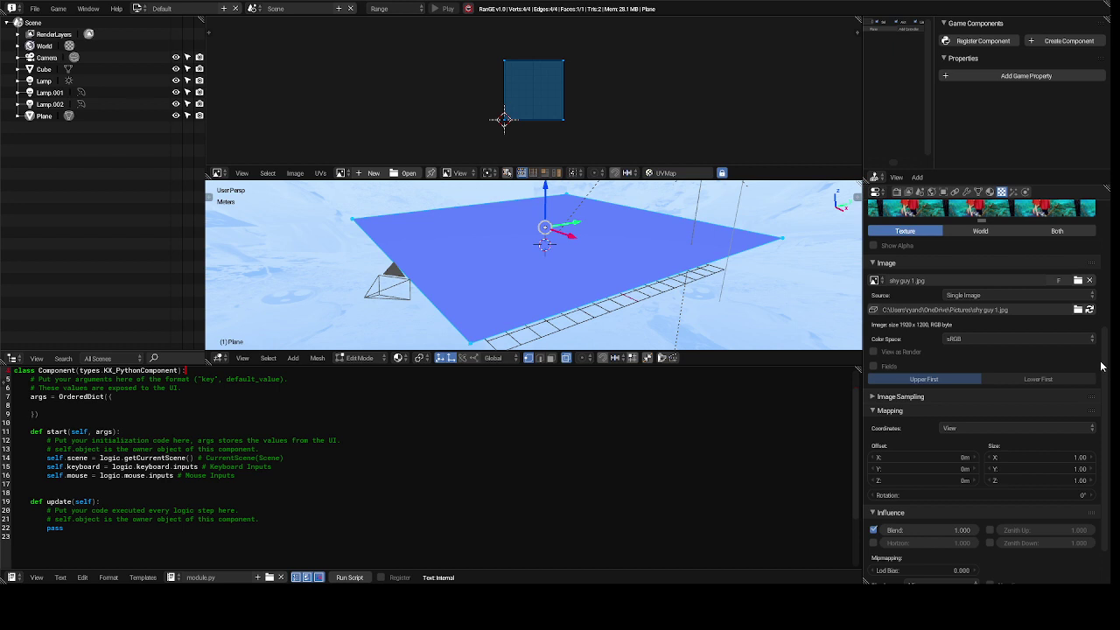
{"action": "left_click_drag", "start_coordinate": [1107, 365], "coordinate": [1100, 233]}
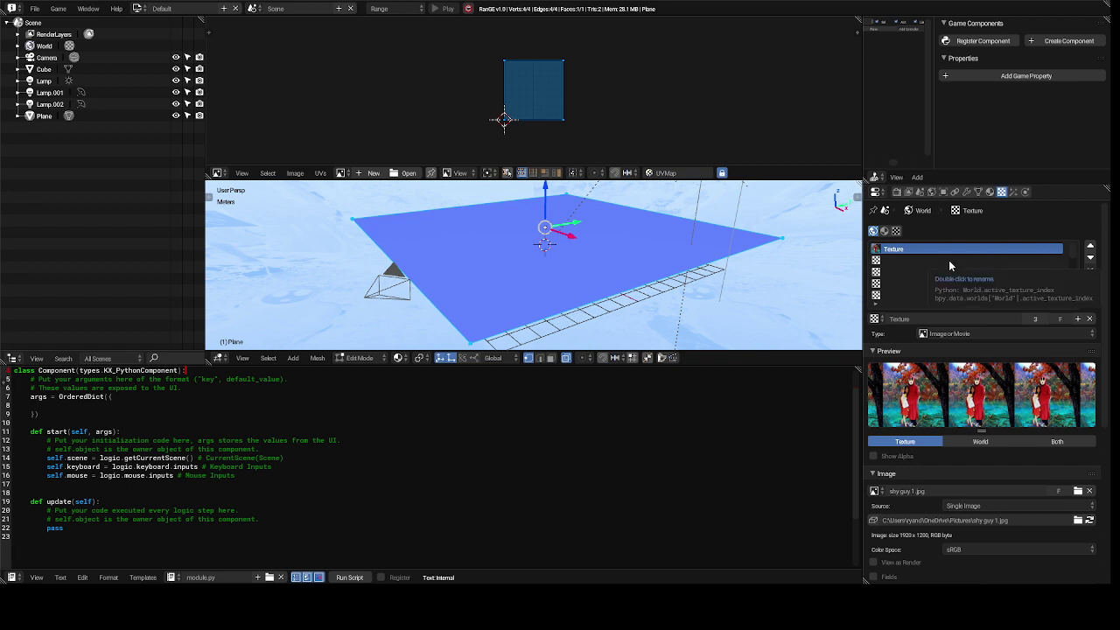
- Return to the material's texture and check its image's color space options, keeping sRGB
{"action": "left_click", "coordinate": [884, 231]}
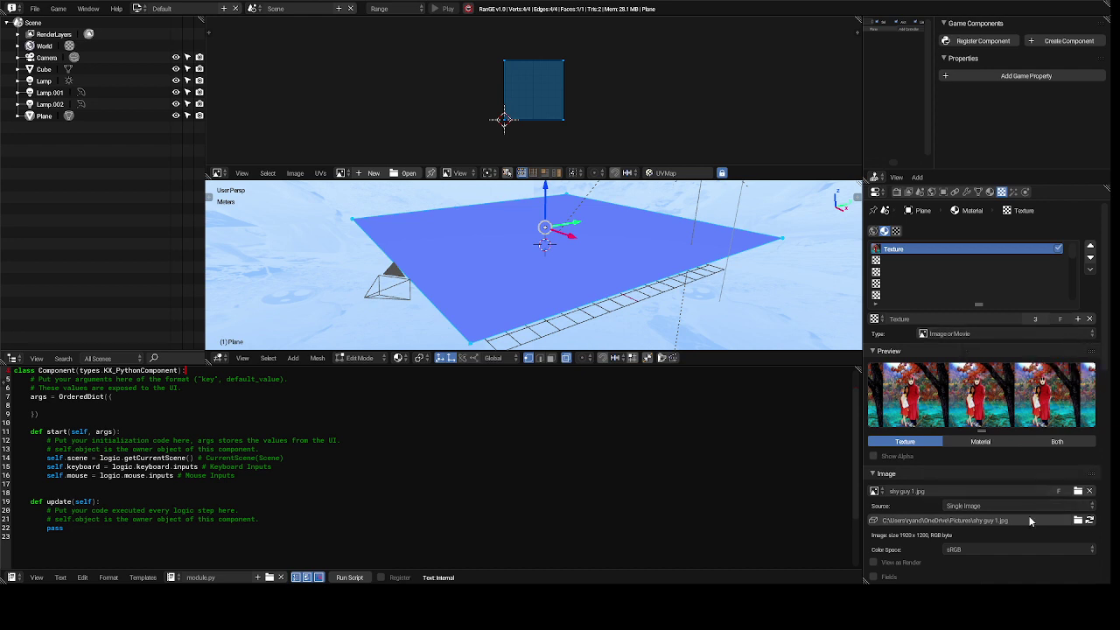
{"action": "left_click", "coordinate": [1013, 551]}
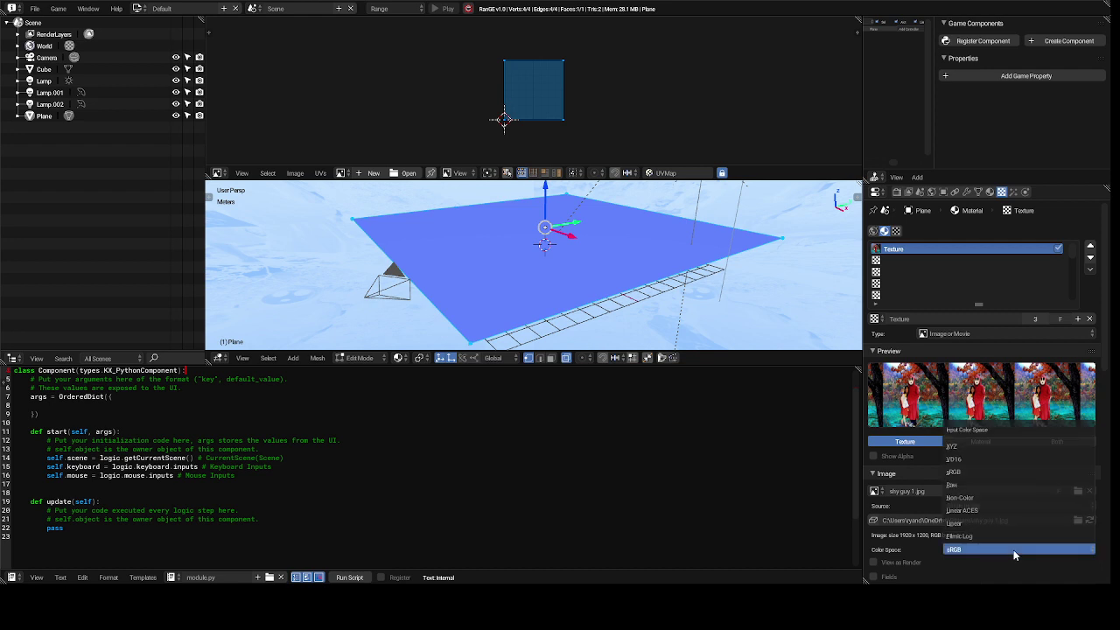
{"action": "left_click", "coordinate": [1013, 549]}
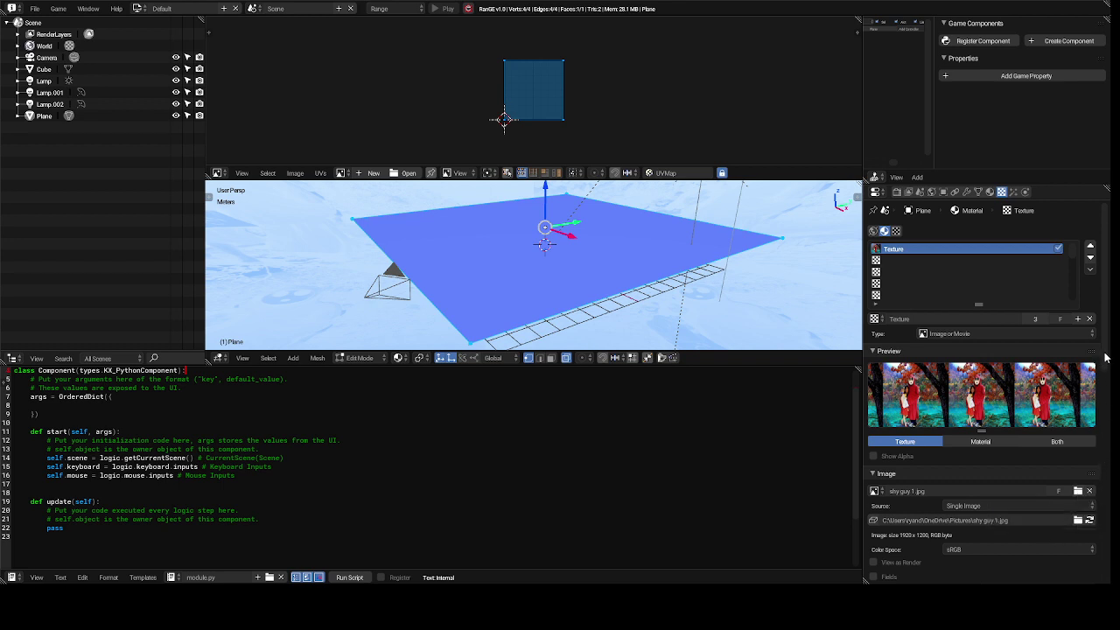
- Set the UV map for the material texture's mapping coordinates to UVMap
{"action": "left_click_drag", "start_coordinate": [1105, 357], "coordinate": [1109, 432]}
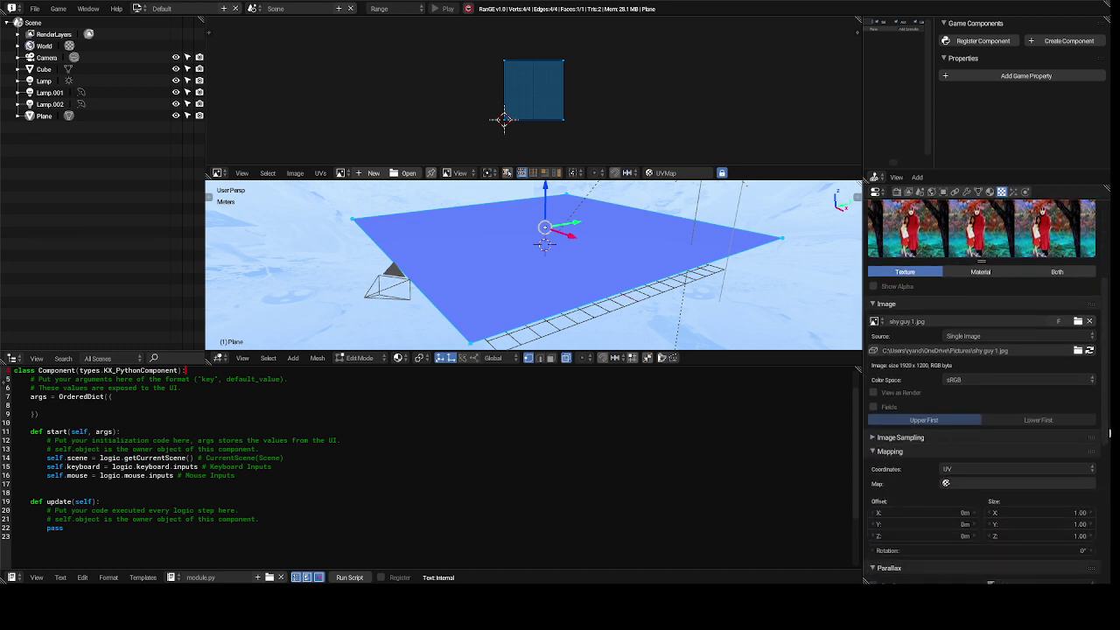
{"action": "left_click", "coordinate": [1054, 485]}
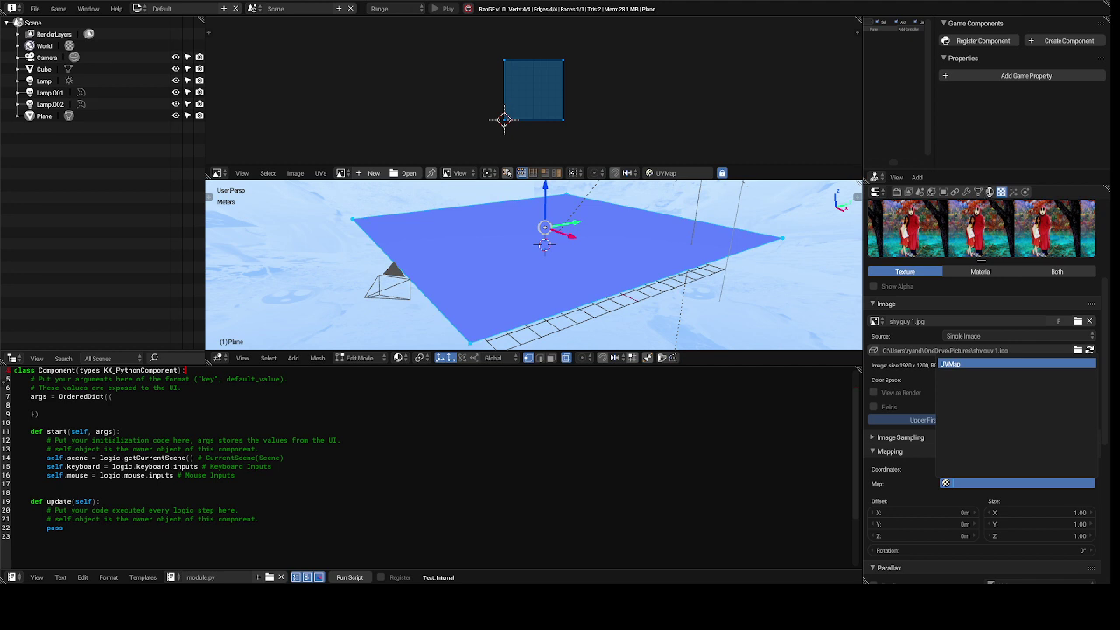
{"action": "left_click", "coordinate": [992, 196]}
{"action": "left_click", "coordinate": [991, 193]}
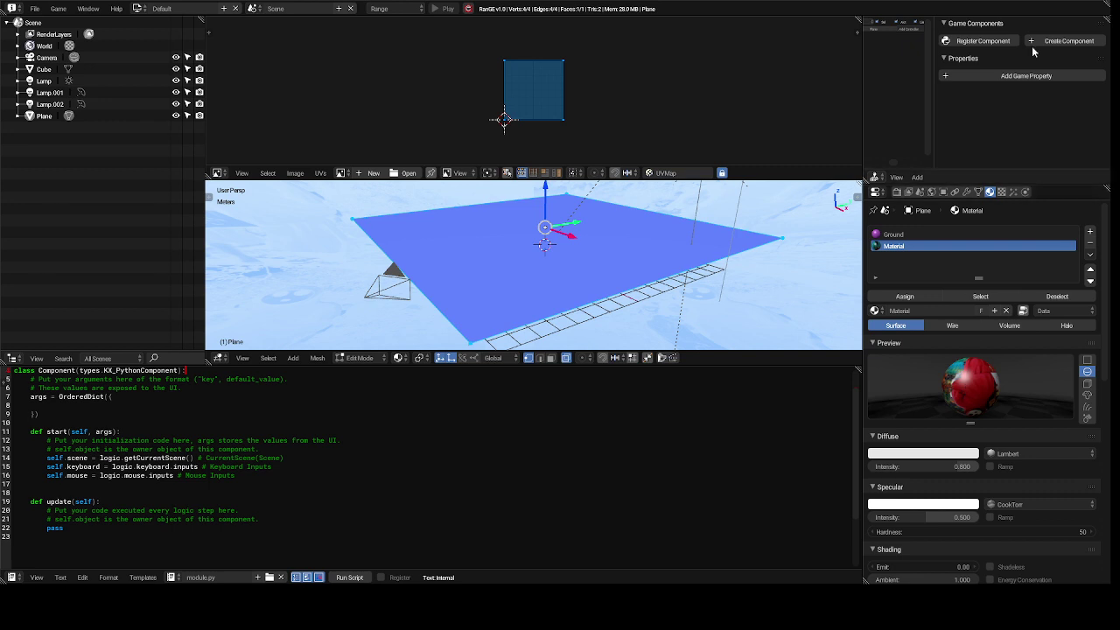
{"action": "left_click", "coordinate": [1002, 192]}
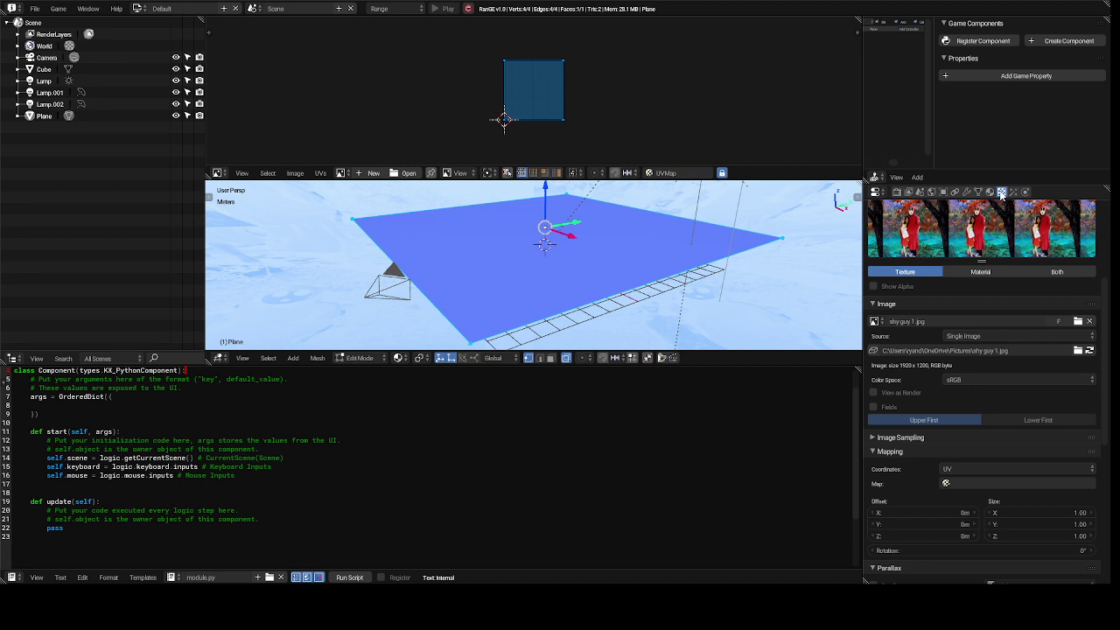
{"action": "left_click", "coordinate": [1004, 484]}
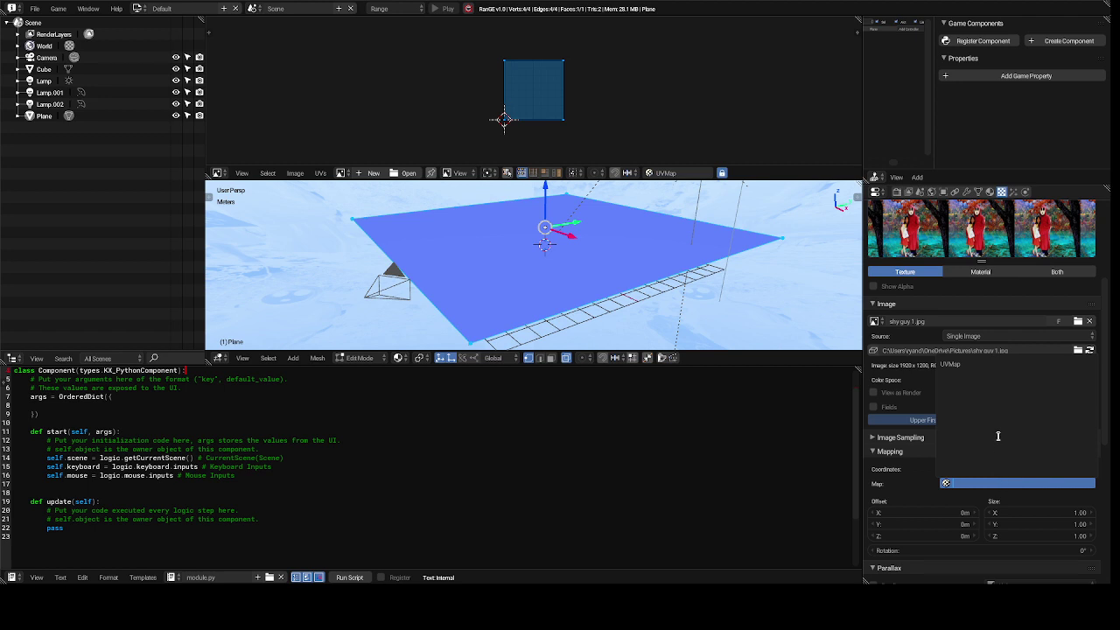
{"action": "left_click", "coordinate": [953, 365]}
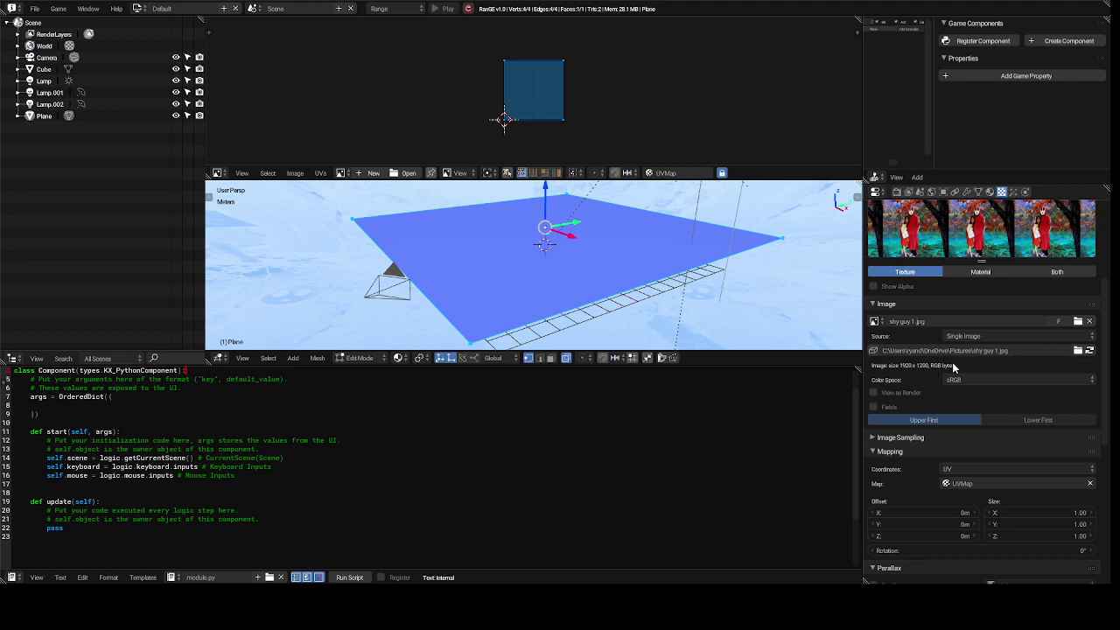
- Open shy guy 1.jpg from the Pictures folder as the plane's UV image and check the plane's surface with its geometry deselected and reselected
{"action": "left_click", "coordinate": [406, 173]}
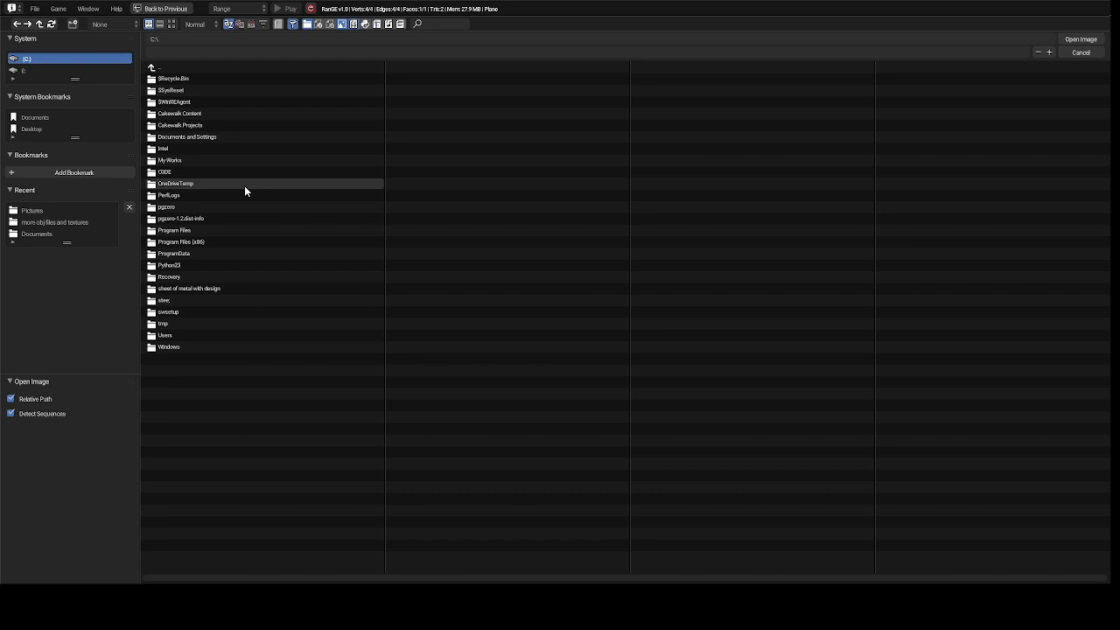
{"action": "left_click", "coordinate": [163, 219]}
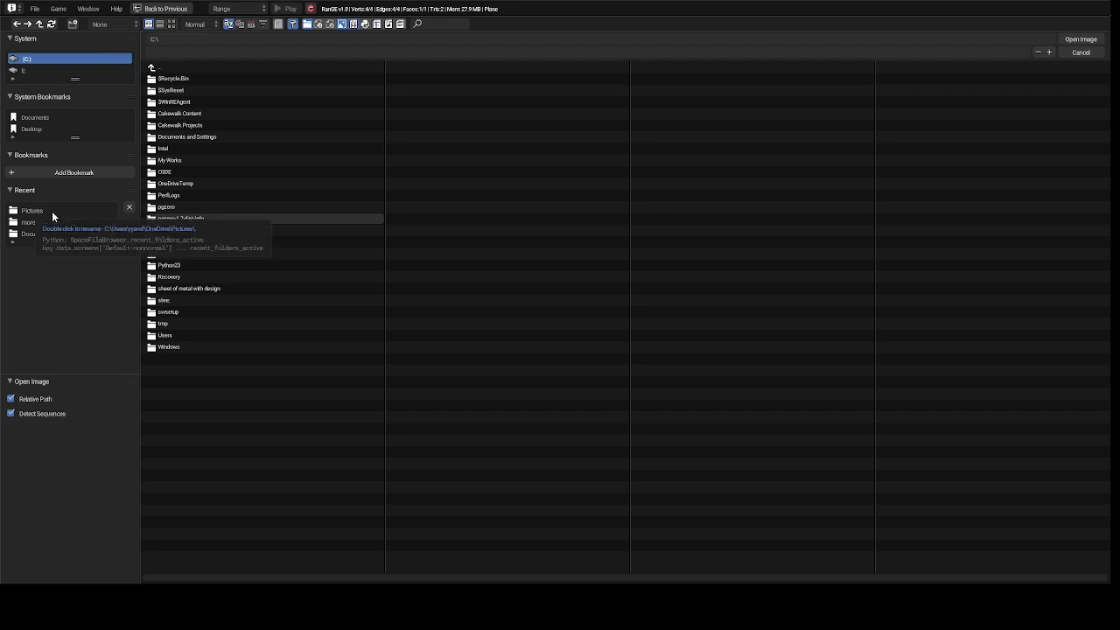
{"action": "left_click", "coordinate": [52, 216]}
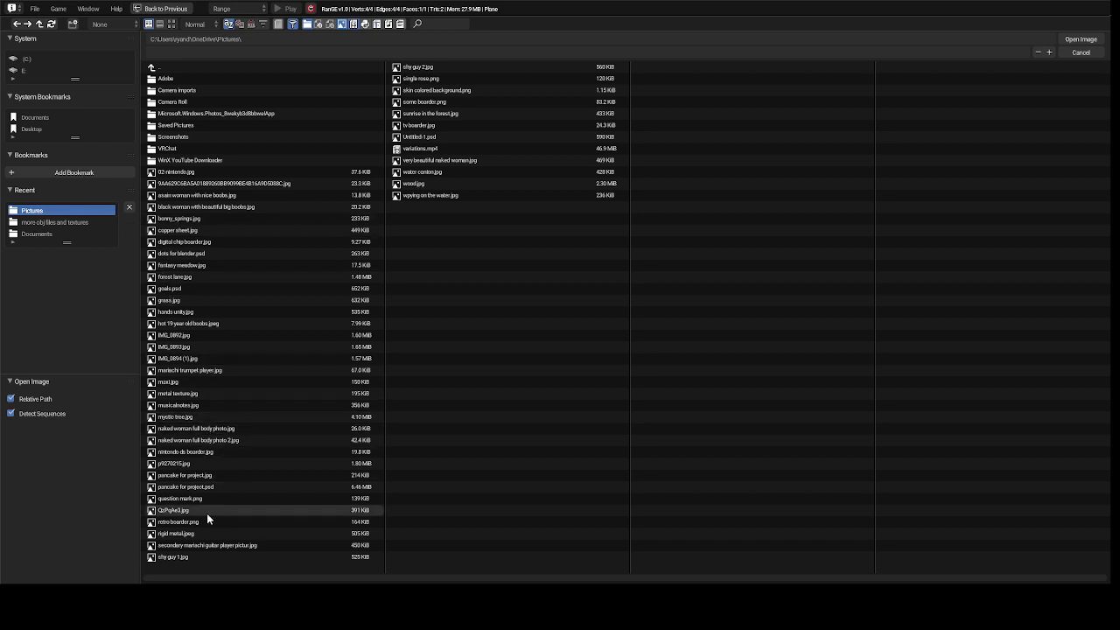
{"action": "left_click", "coordinate": [191, 556]}
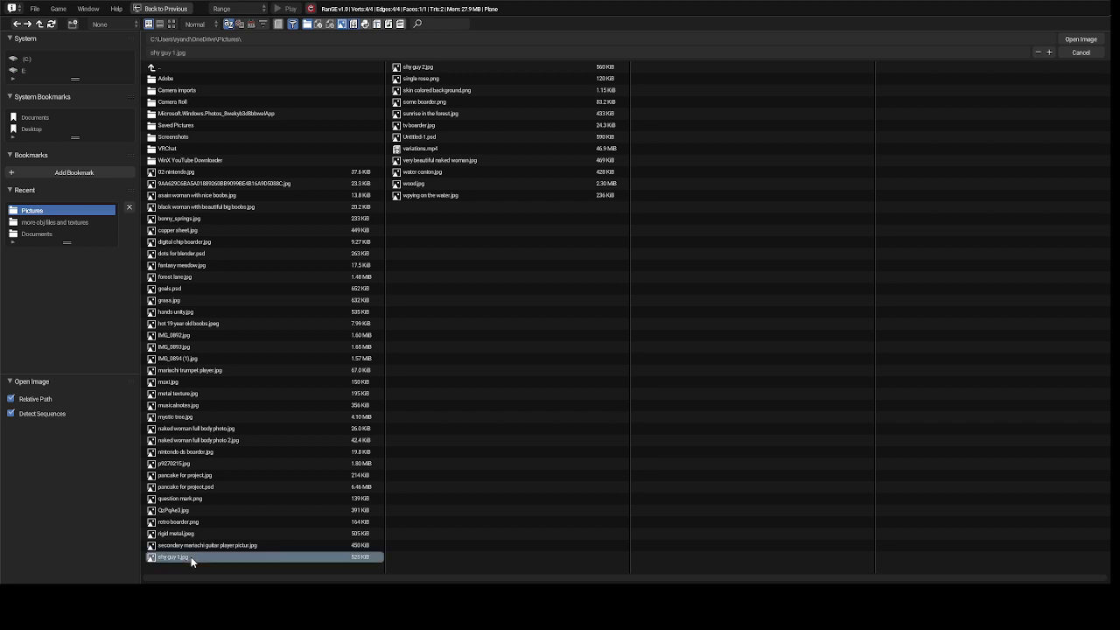
{"action": "double_click", "coordinate": [191, 556]}
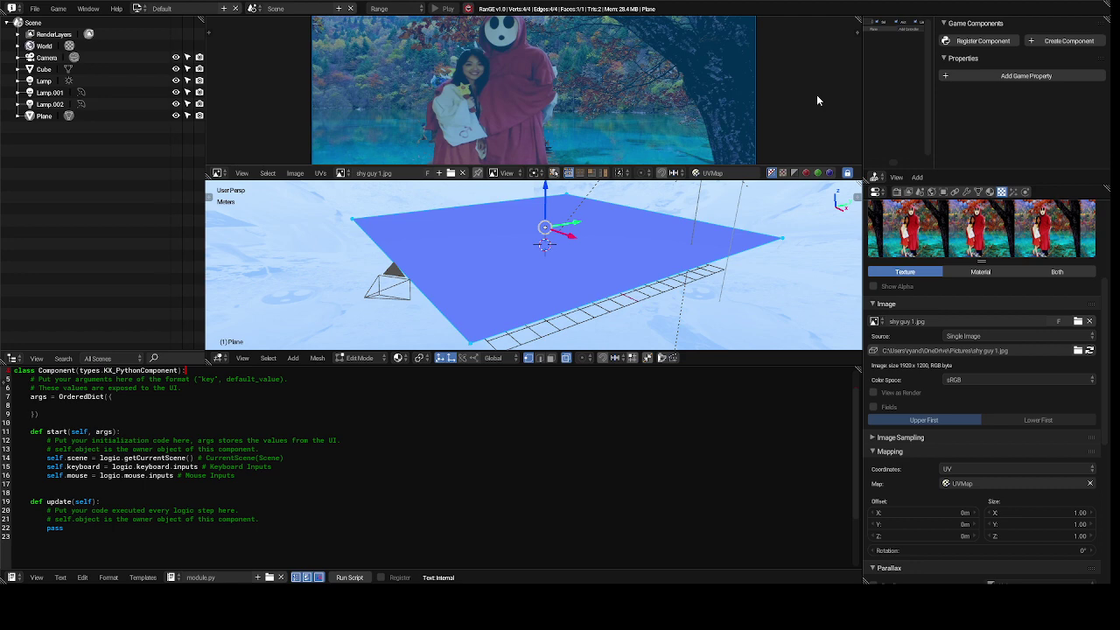
{"action": "scroll", "coordinate": [818, 96], "scroll_direction": "down", "scroll_amount": 5}
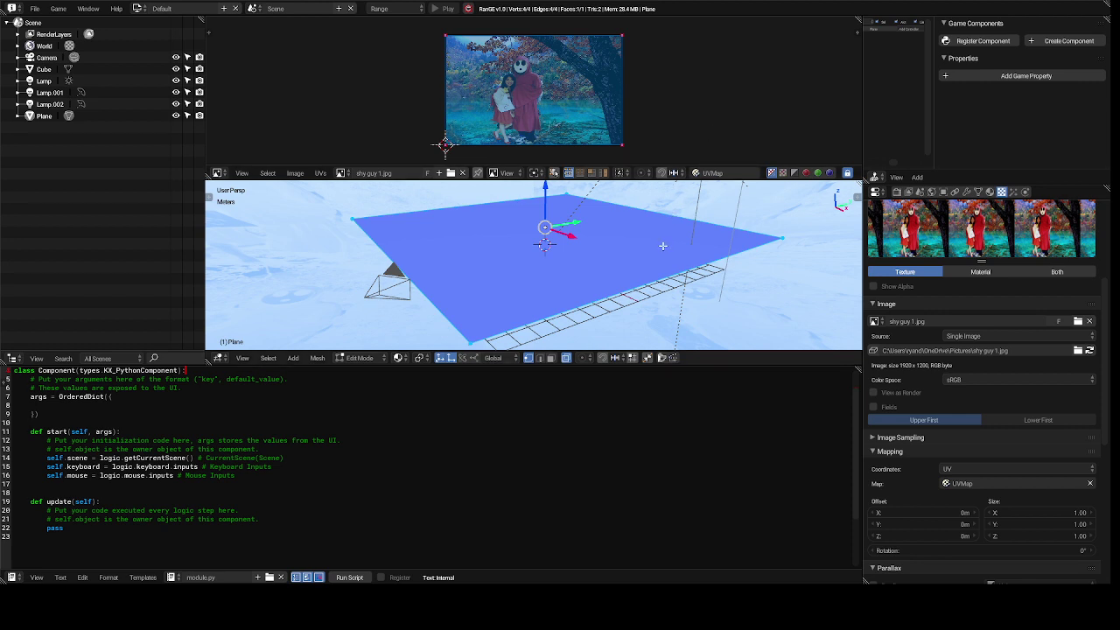
{"action": "key", "text": "a"}
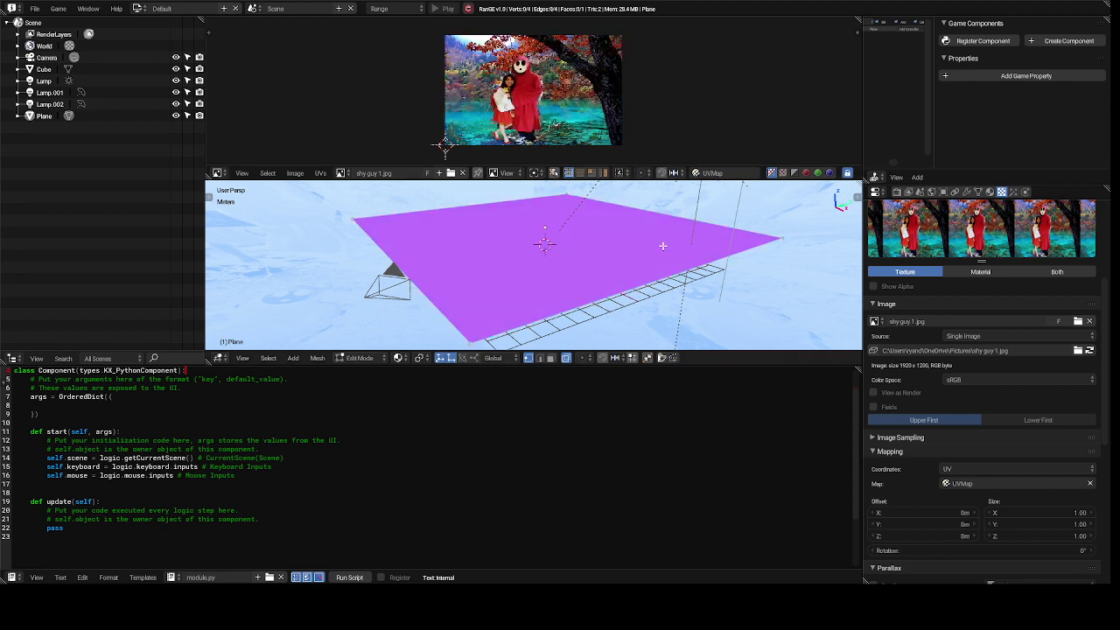
{"action": "key", "text": "a"}
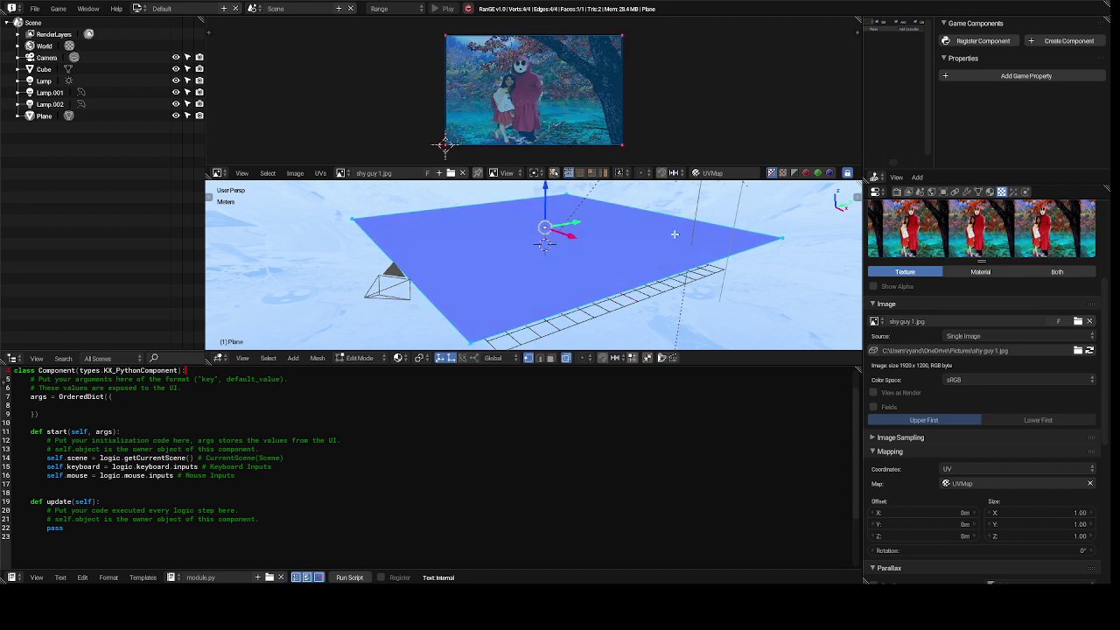
- Review the scene's player, shading, system, display and debug settings, and remove the selected attachment slot
{"action": "left_click", "coordinate": [896, 191]}
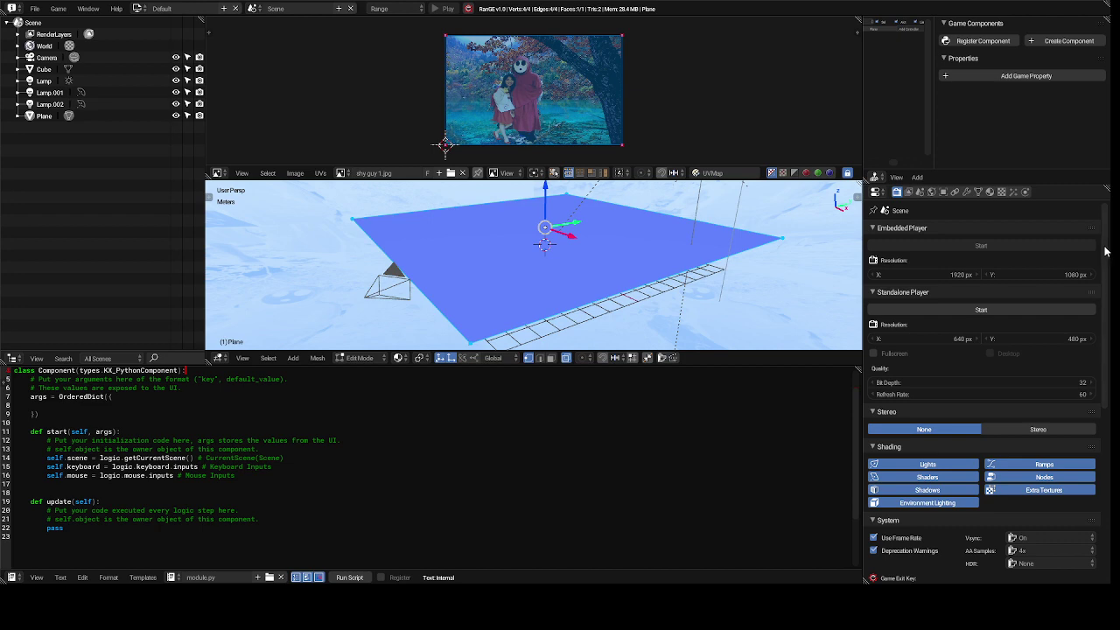
{"action": "left_click_drag", "start_coordinate": [1104, 251], "coordinate": [1103, 417]}
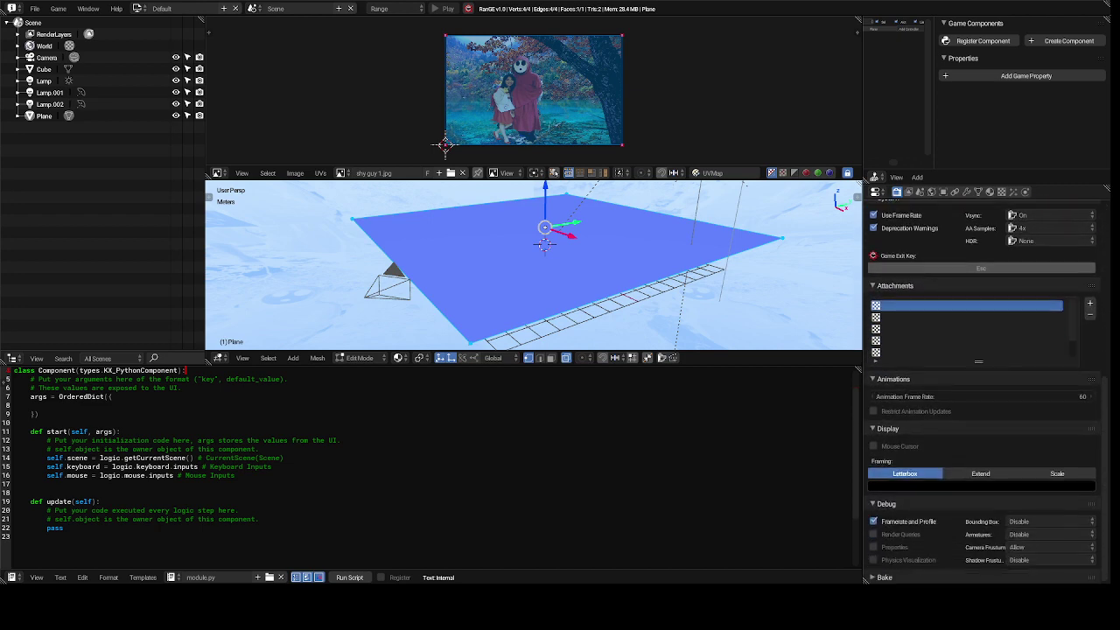
{"action": "scroll", "coordinate": [1075, 246], "scroll_direction": "up", "scroll_amount": 9}
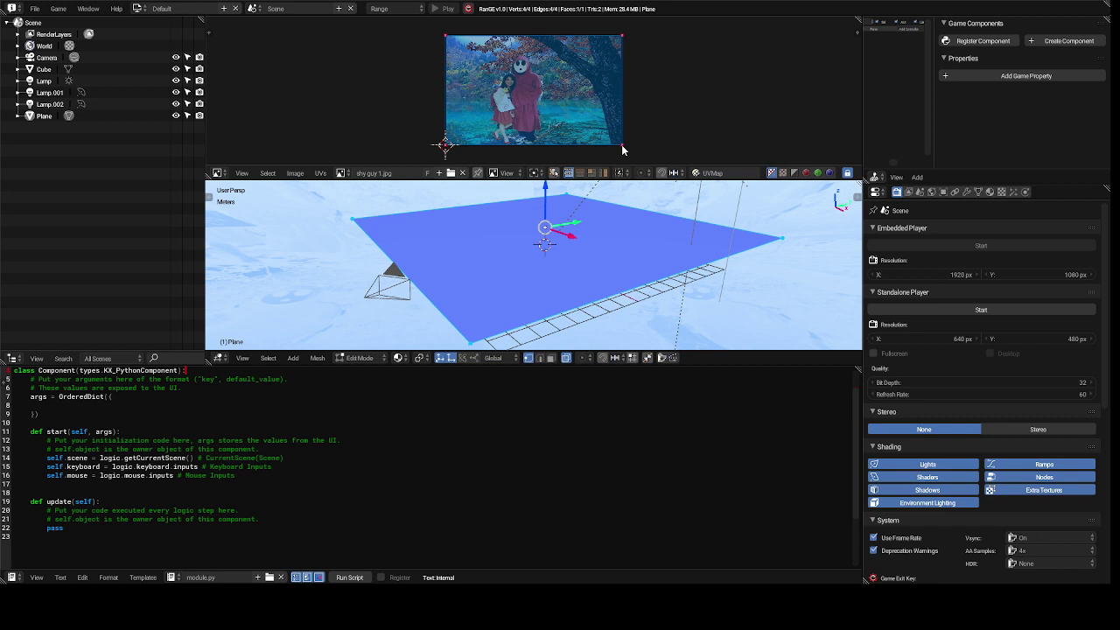
{"action": "key", "text": "p"}
{"action": "left_click", "coordinate": [569, 172]}
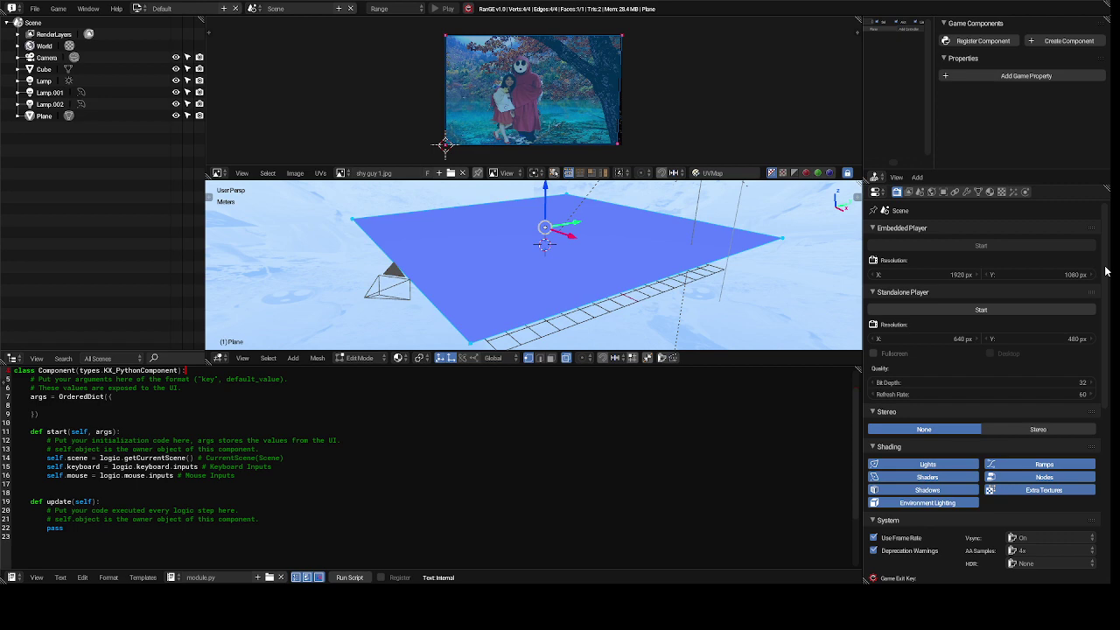
{"action": "scroll", "coordinate": [1092, 254], "scroll_direction": "down", "scroll_amount": 2}
{"action": "scroll", "coordinate": [1100, 267], "scroll_direction": "down", "scroll_amount": 3}
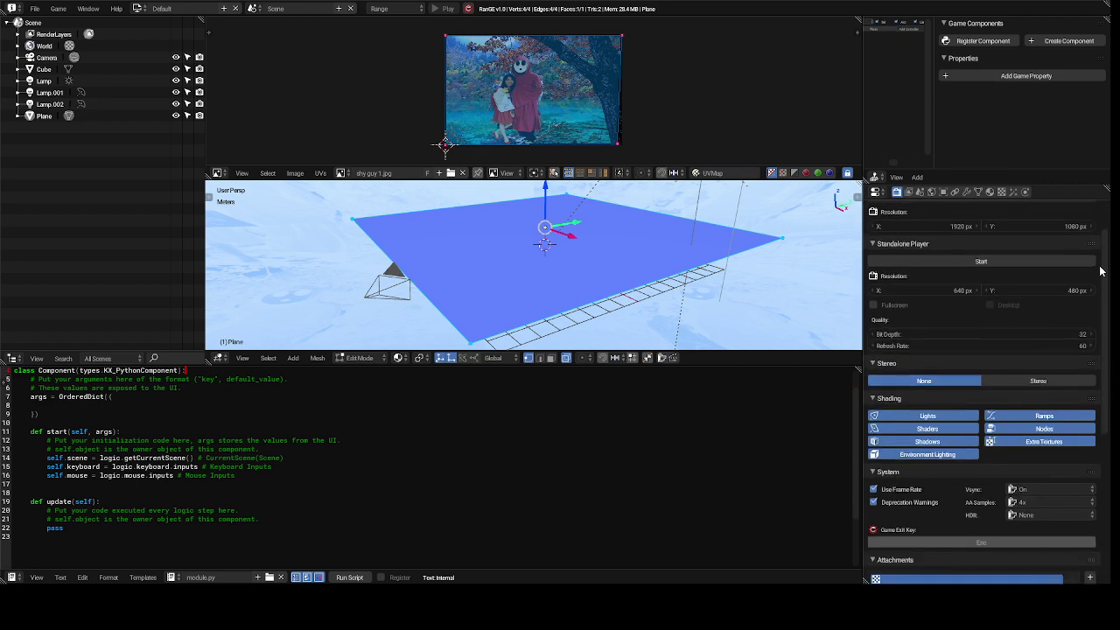
{"action": "scroll", "coordinate": [1105, 286], "scroll_direction": "down", "scroll_amount": 5}
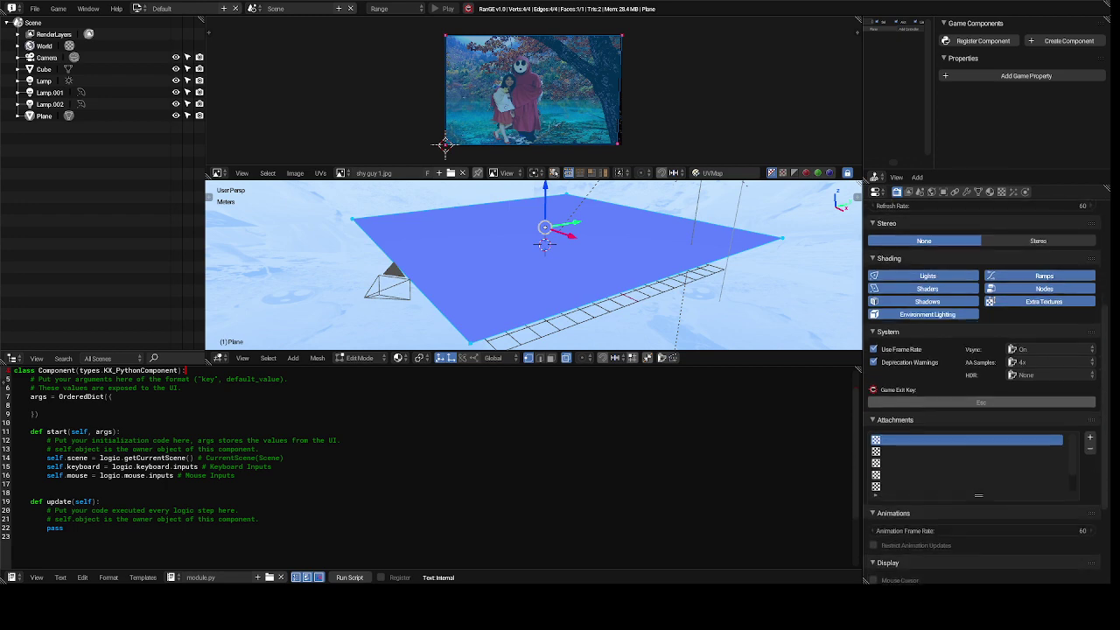
{"action": "scroll", "coordinate": [1108, 405], "scroll_direction": "down", "scroll_amount": 5}
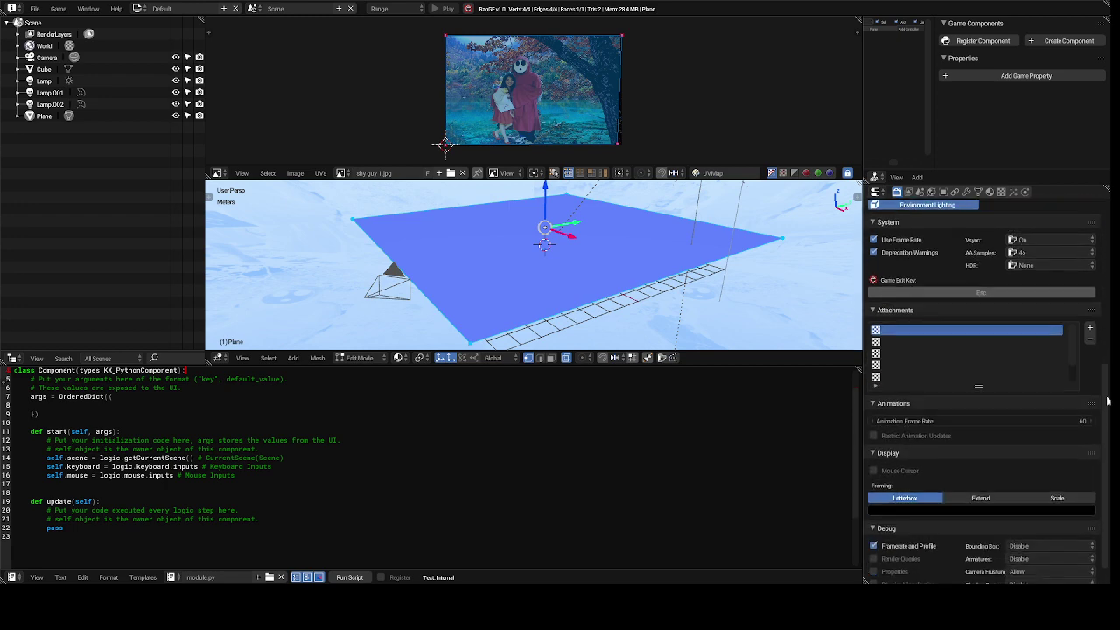
{"action": "scroll", "coordinate": [1108, 405], "scroll_direction": "down", "scroll_amount": 1}
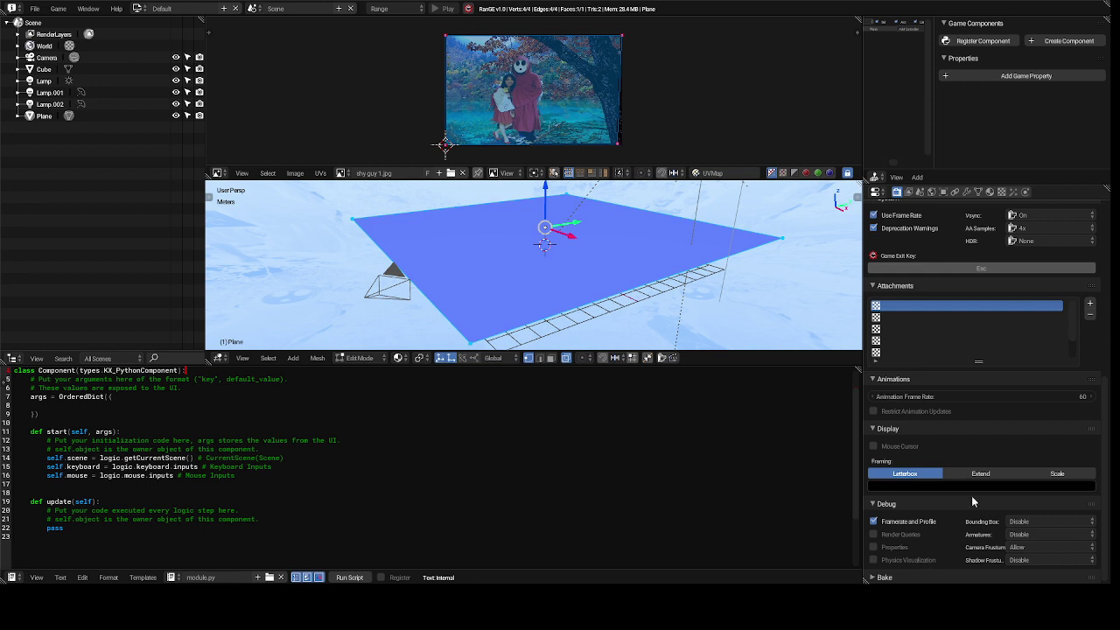
{"action": "left_click", "coordinate": [1089, 314]}
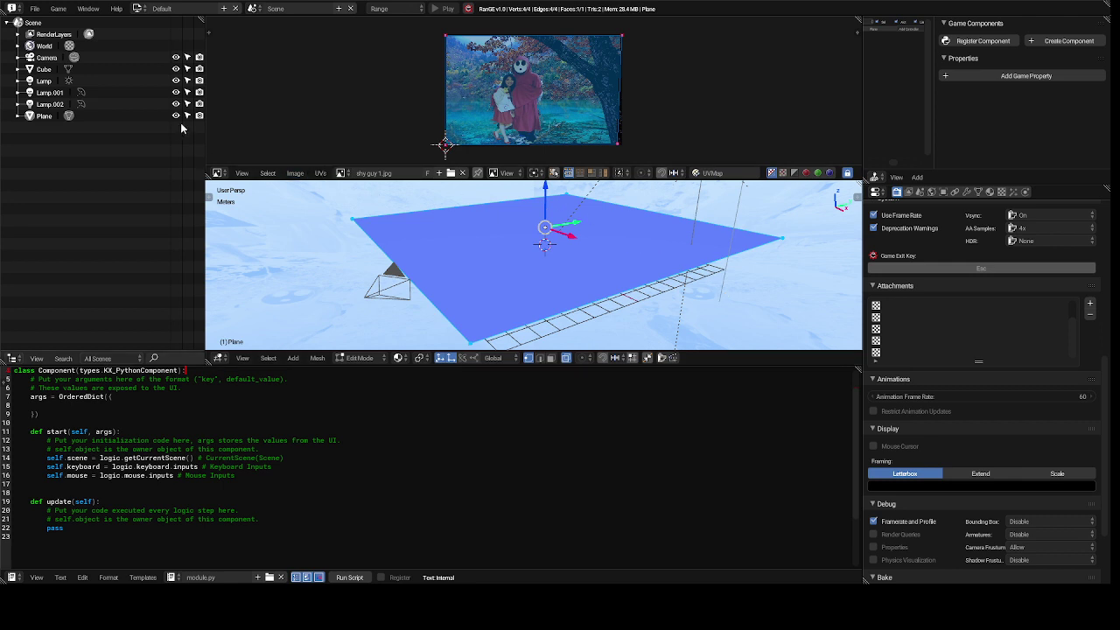
- Switch the render engine to Blender Render and check the plane's material and texture settings under it
{"action": "left_click", "coordinate": [137, 10]}
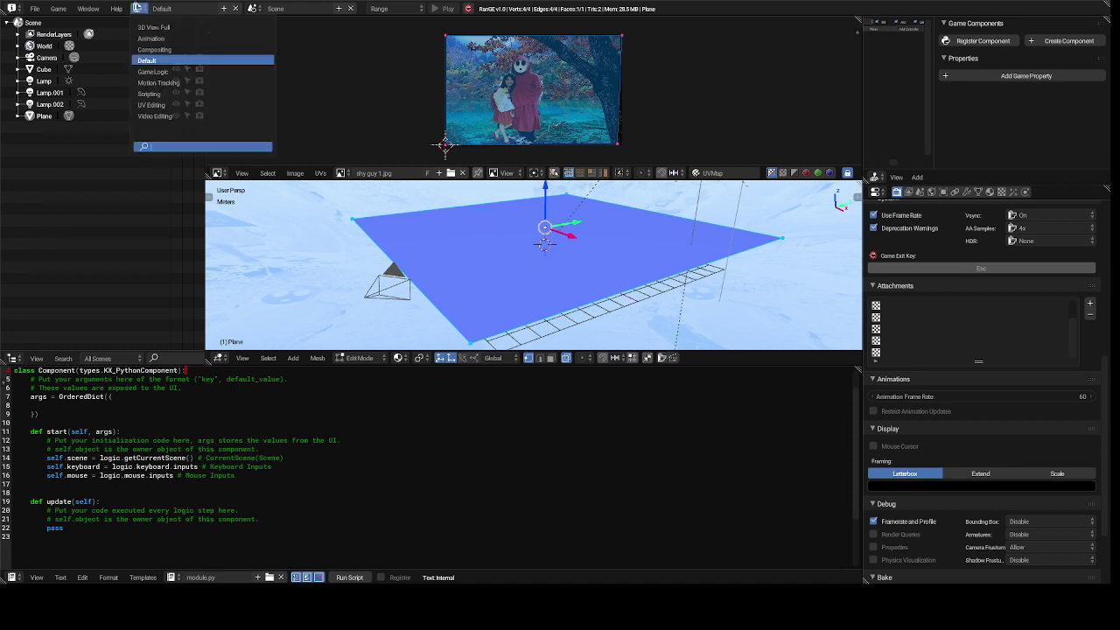
{"action": "left_click", "coordinate": [137, 10]}
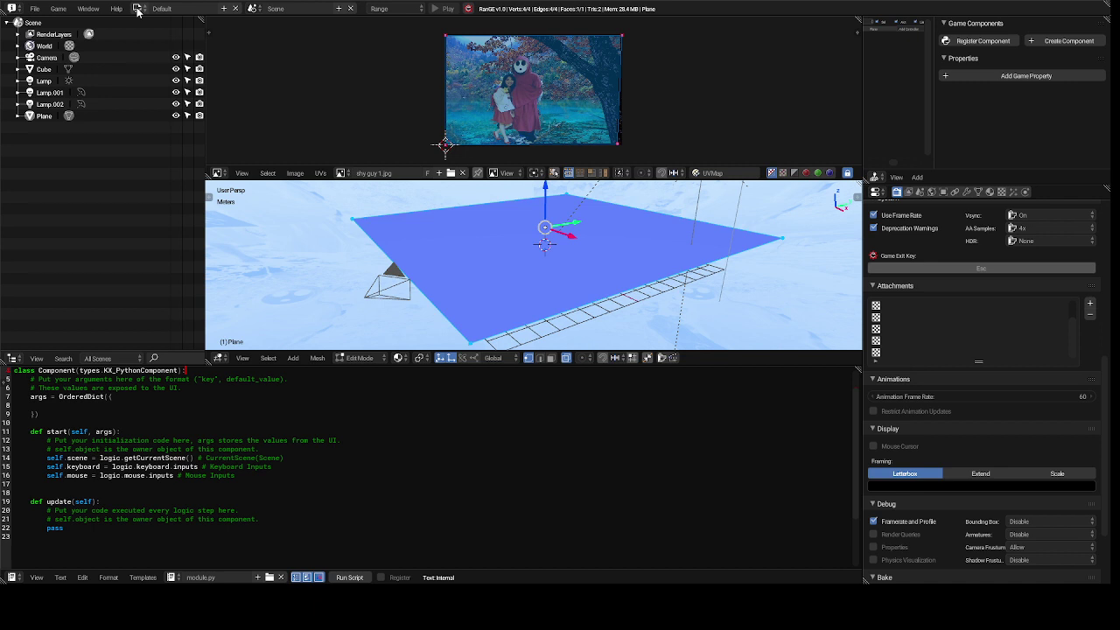
{"action": "left_click", "coordinate": [400, 9]}
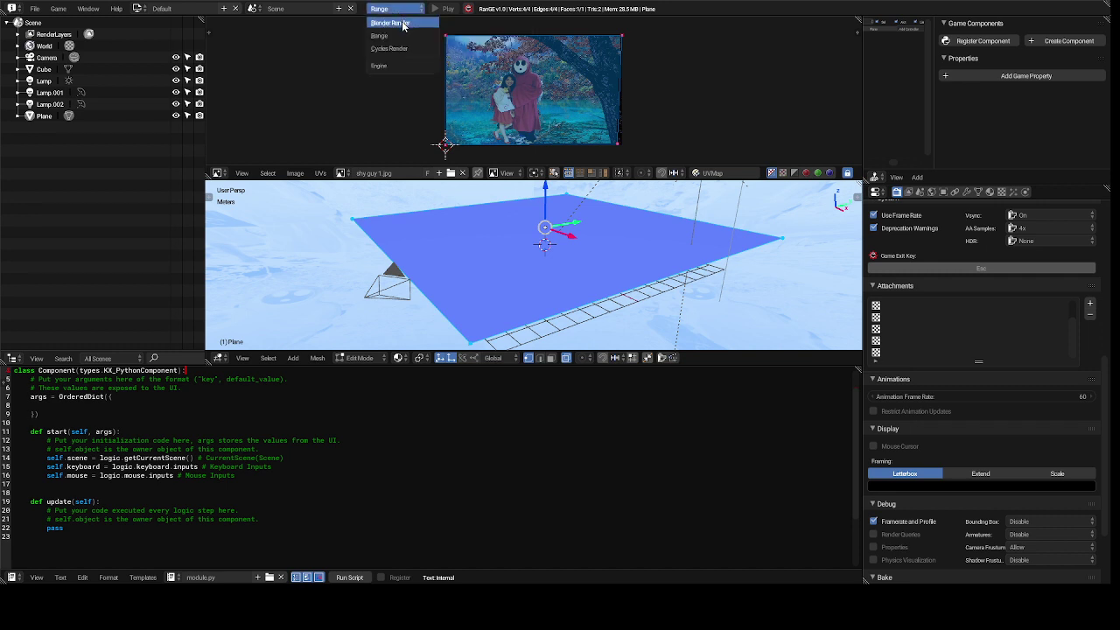
{"action": "left_click", "coordinate": [403, 24]}
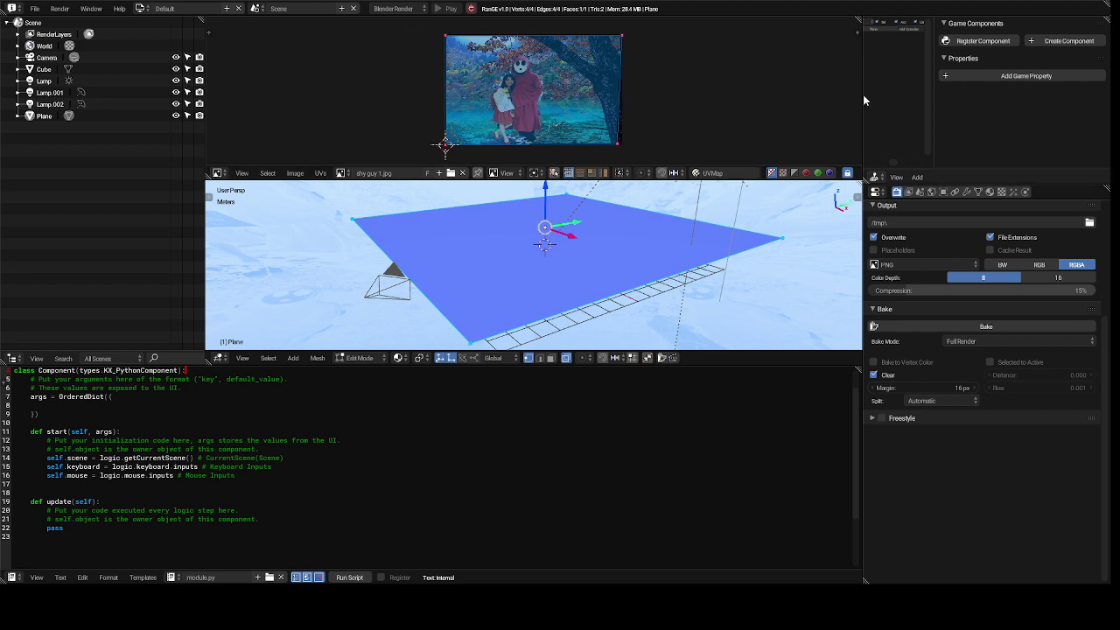
{"action": "left_click", "coordinate": [990, 192]}
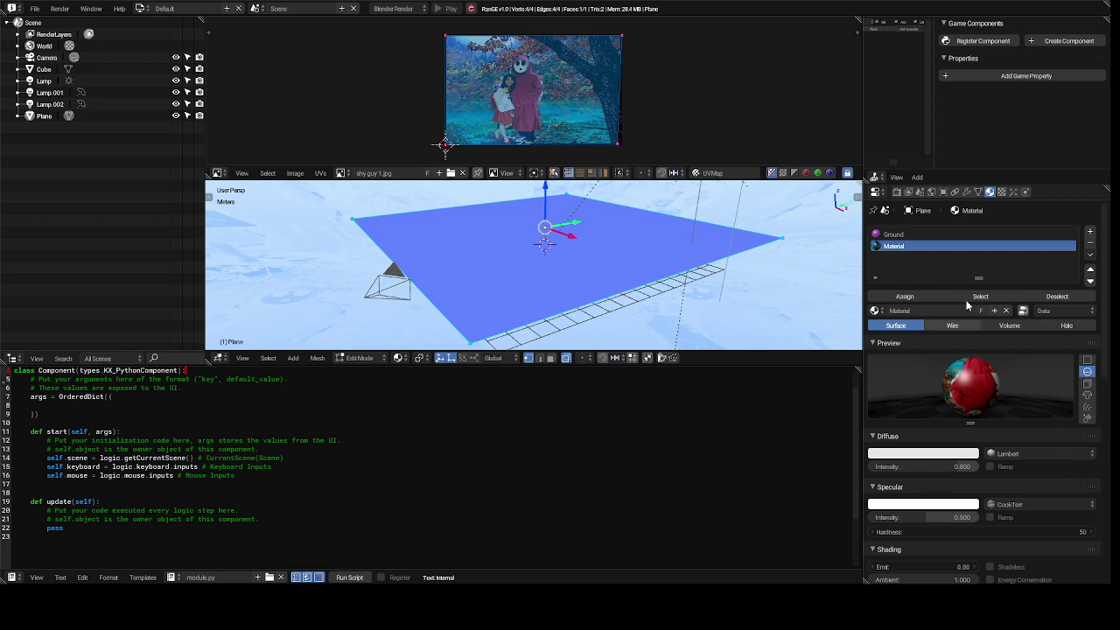
{"action": "left_click", "coordinate": [1001, 194]}
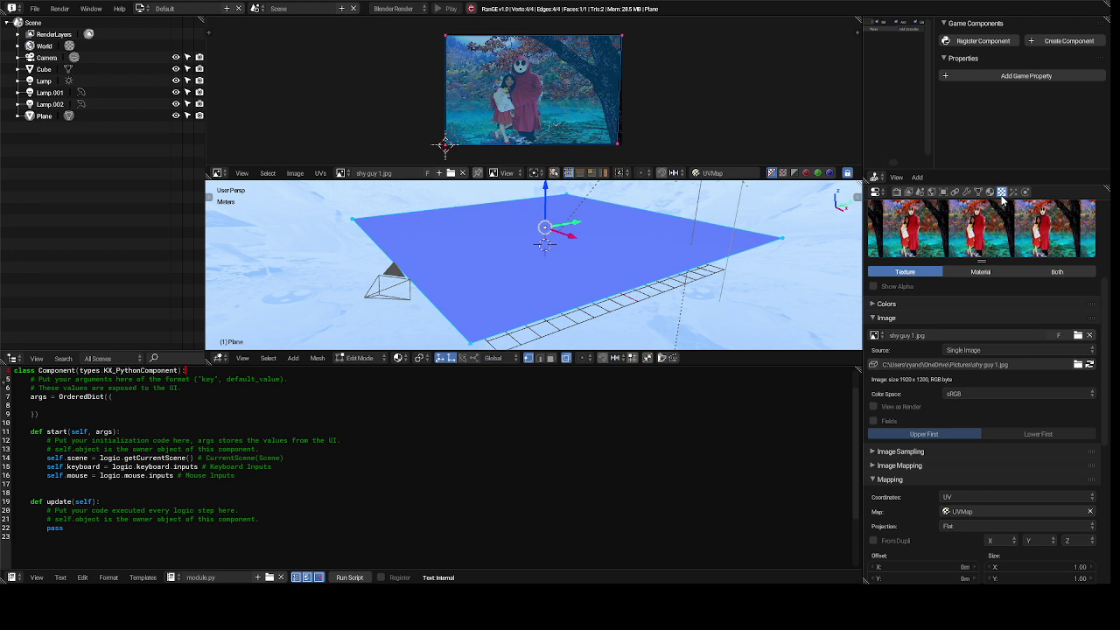
- Render a still image of the scene and compare it with the plane's surface, deselecting and reselecting its geometry
{"action": "left_click", "coordinate": [896, 191]}
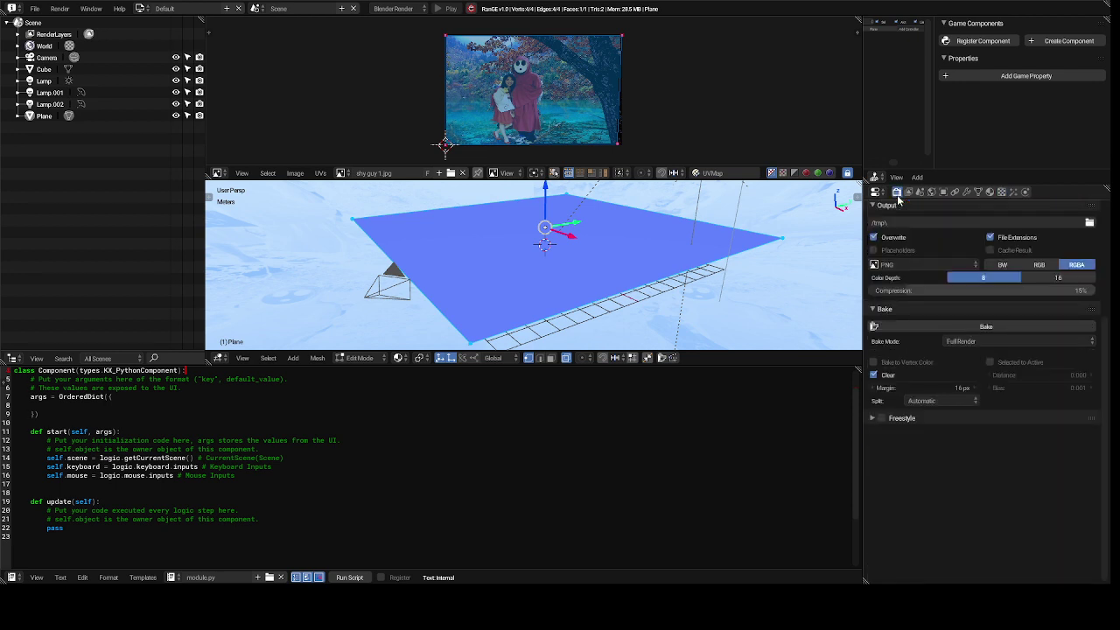
{"action": "scroll", "coordinate": [931, 271], "scroll_direction": "down", "scroll_amount": 5}
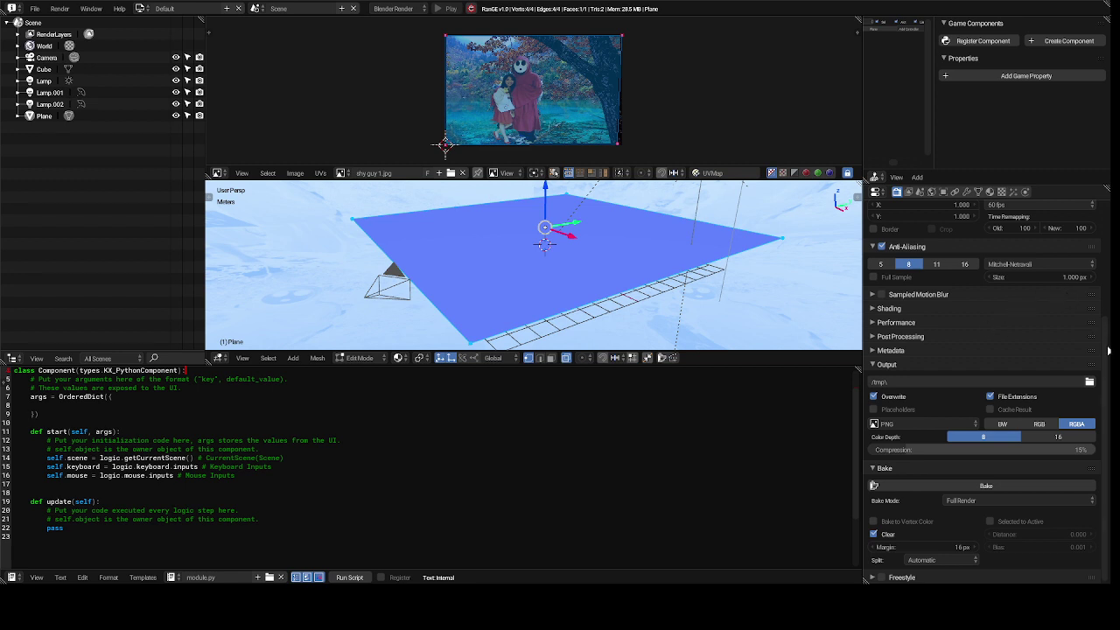
{"action": "left_click_drag", "start_coordinate": [1108, 350], "coordinate": [1096, 194]}
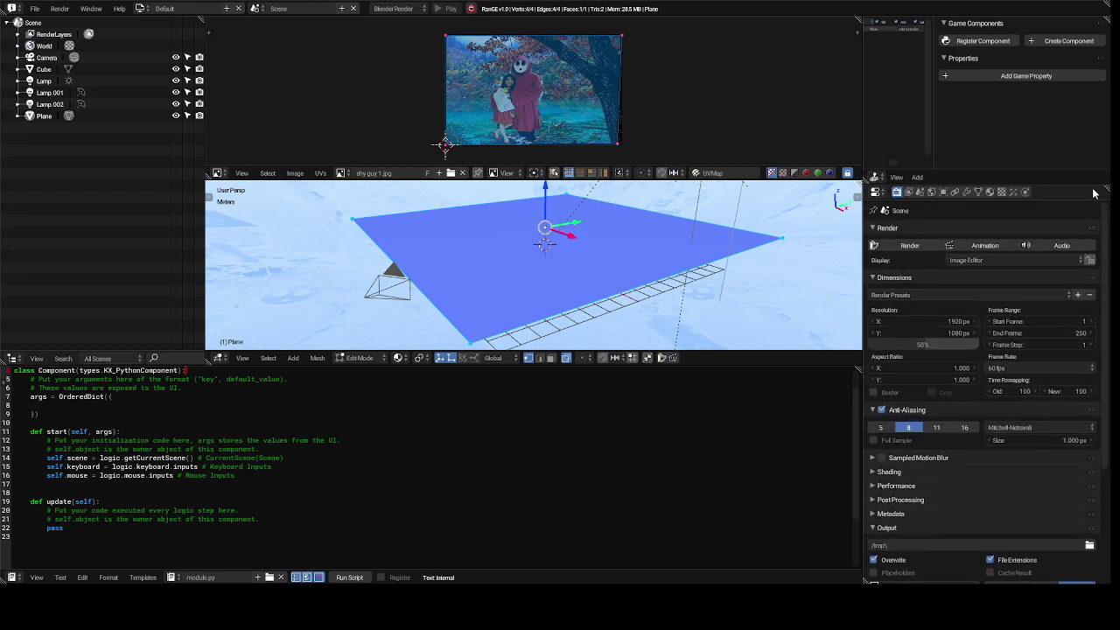
{"action": "left_click", "coordinate": [910, 246]}
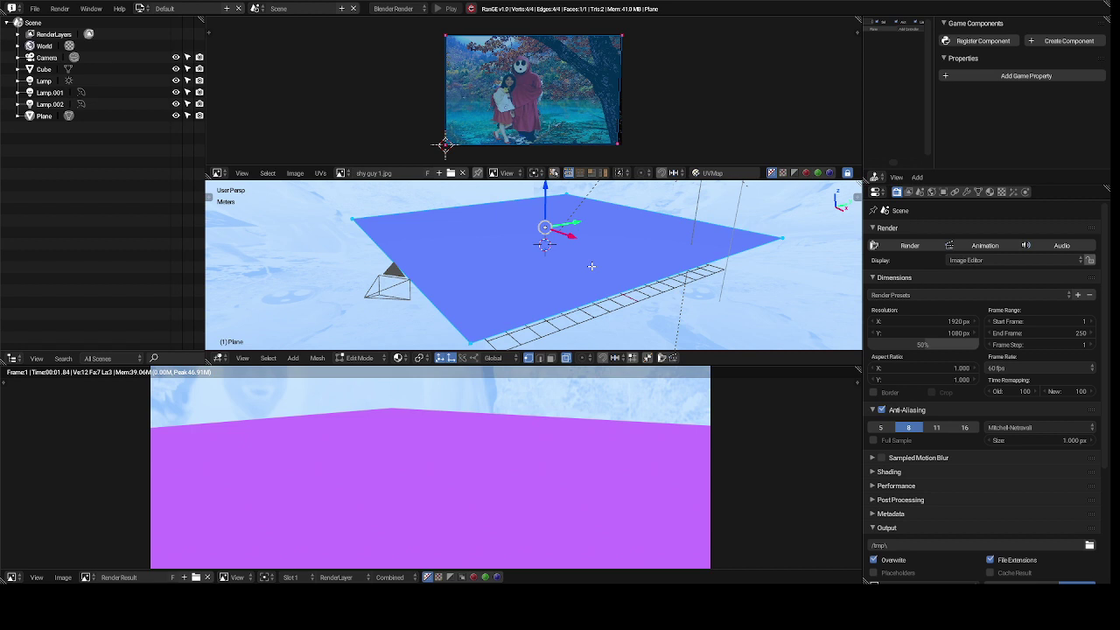
{"action": "key", "text": "a"}
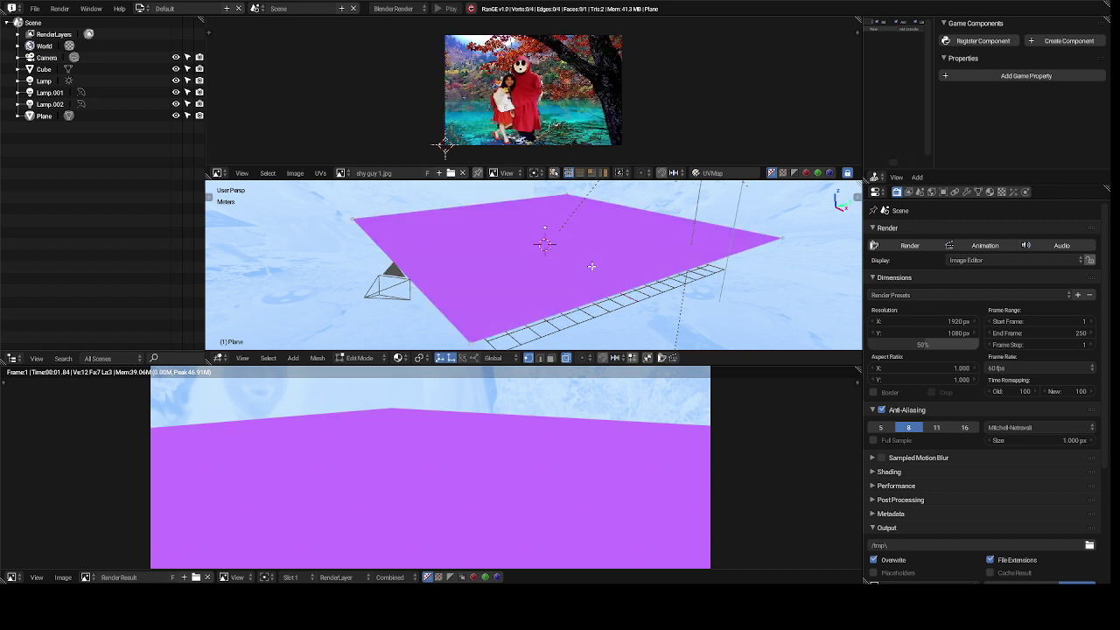
{"action": "key", "text": "a"}
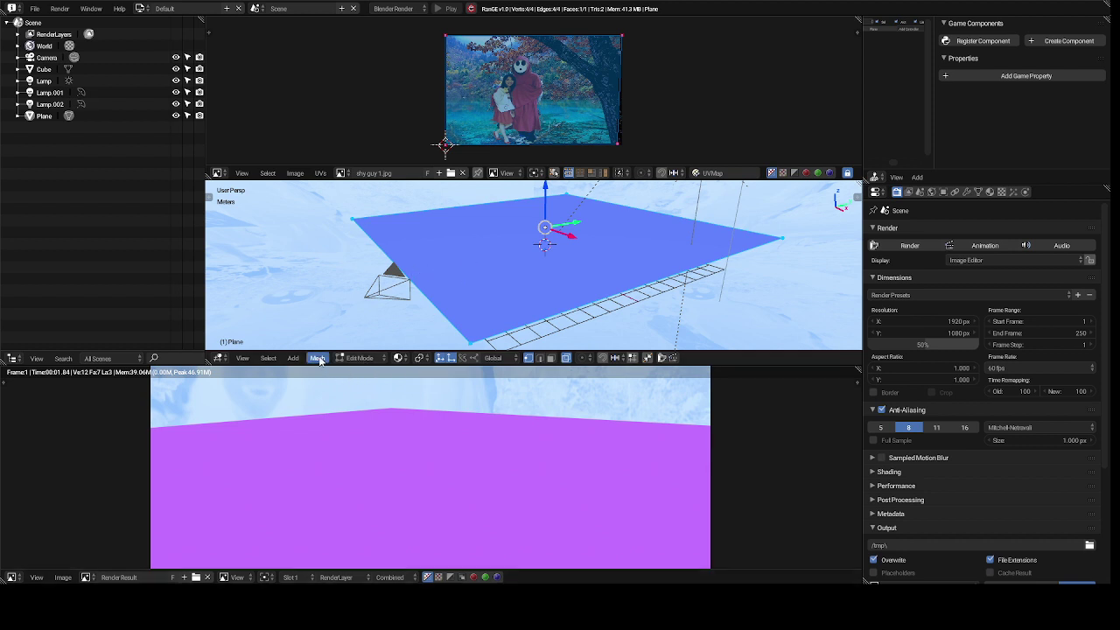
- Unwrap the plane's selected face with the standard Unwrap operation
{"action": "left_click", "coordinate": [318, 359]}
{"action": "mouse_move", "coordinate": [325, 345]}
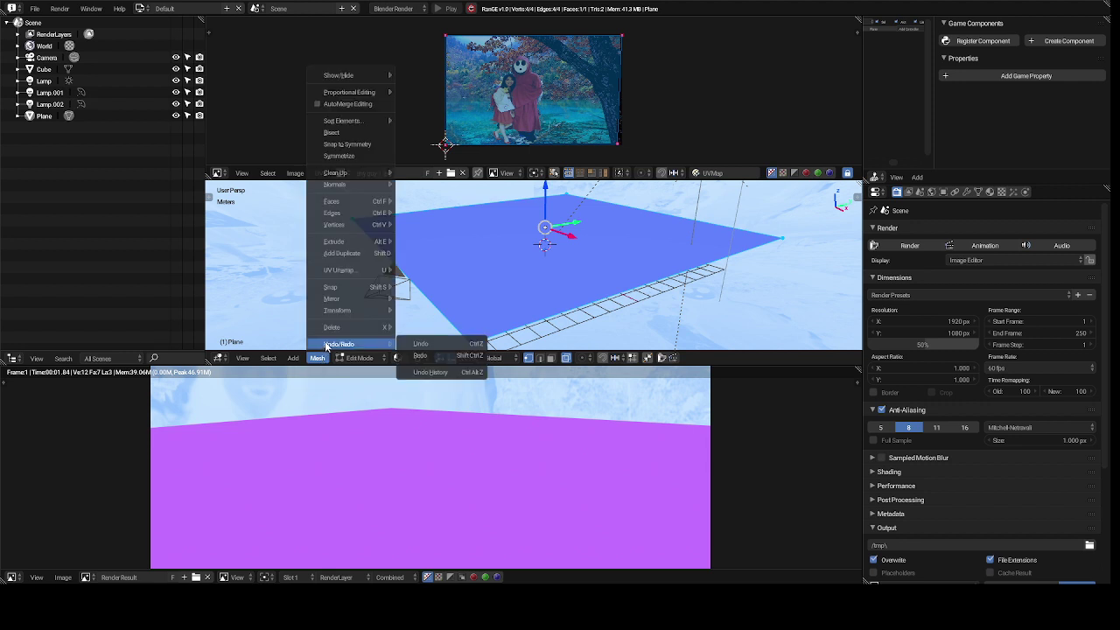
{"action": "mouse_move", "coordinate": [385, 270]}
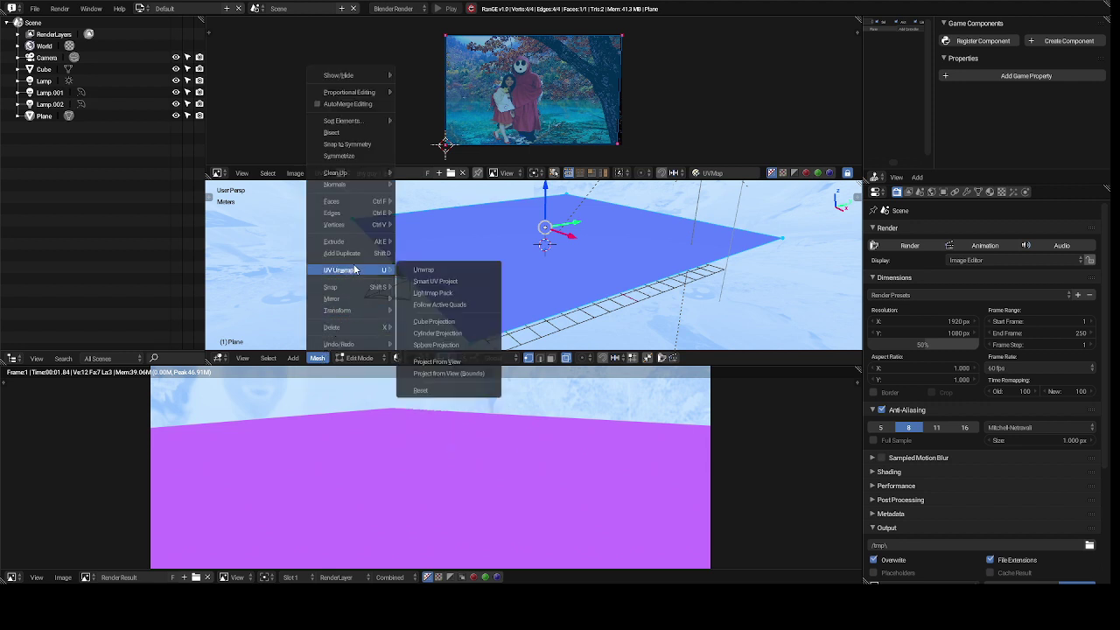
{"action": "left_click", "coordinate": [420, 270]}
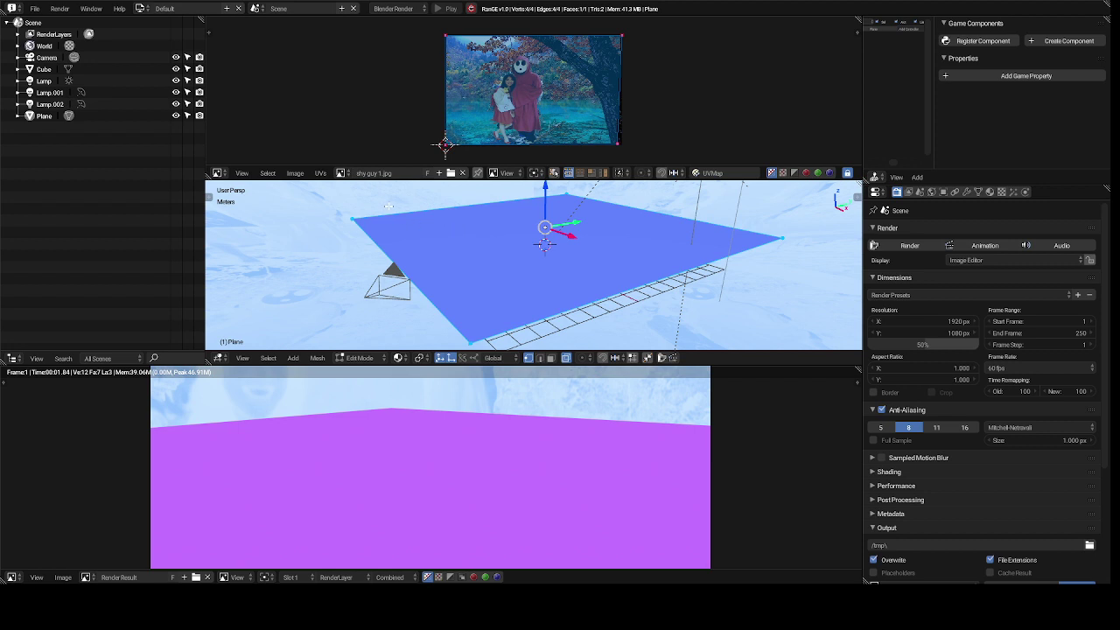
- Check the available UV operations and the render view's mode options, and render the still image again
{"action": "left_click", "coordinate": [320, 173]}
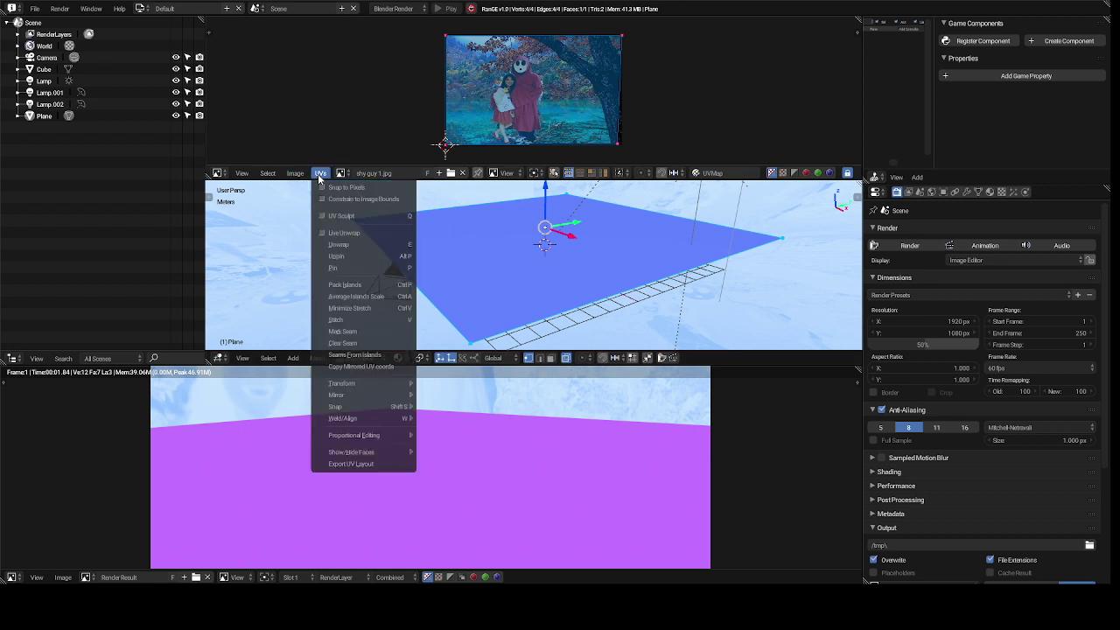
{"action": "left_click", "coordinate": [319, 175]}
{"action": "left_click", "coordinate": [320, 175]}
{"action": "left_click", "coordinate": [320, 174]}
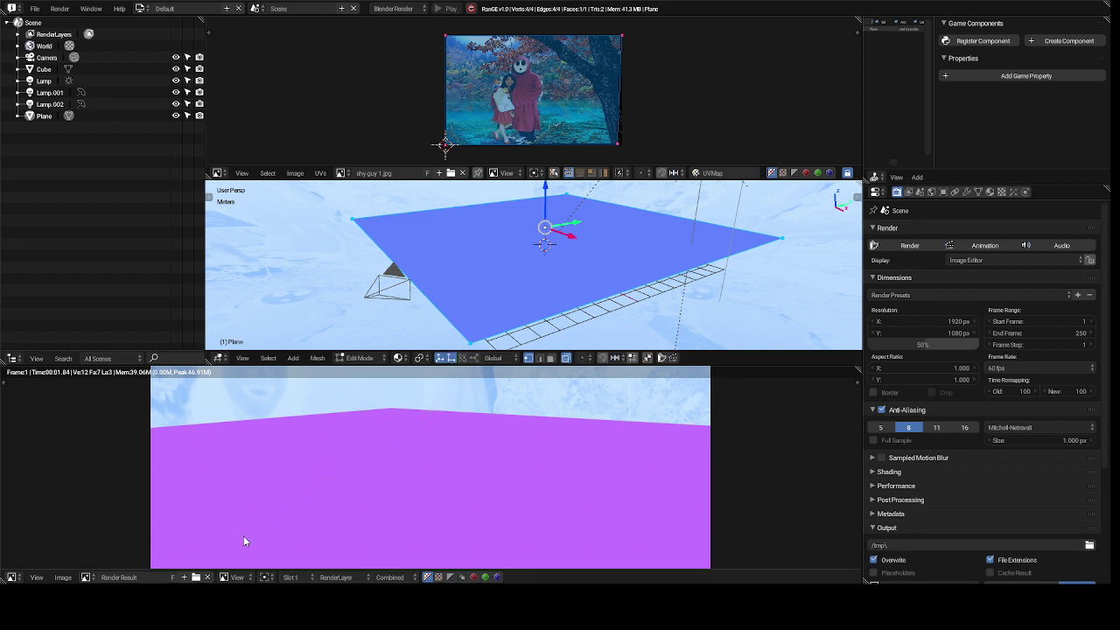
{"action": "left_click", "coordinate": [234, 578]}
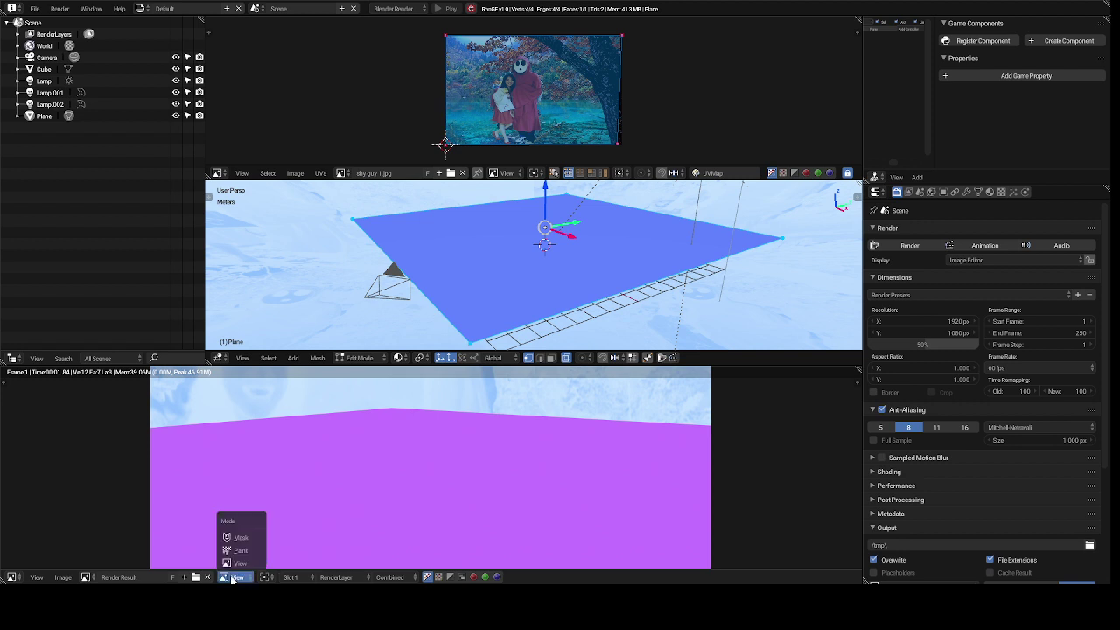
{"action": "left_click", "coordinate": [231, 578]}
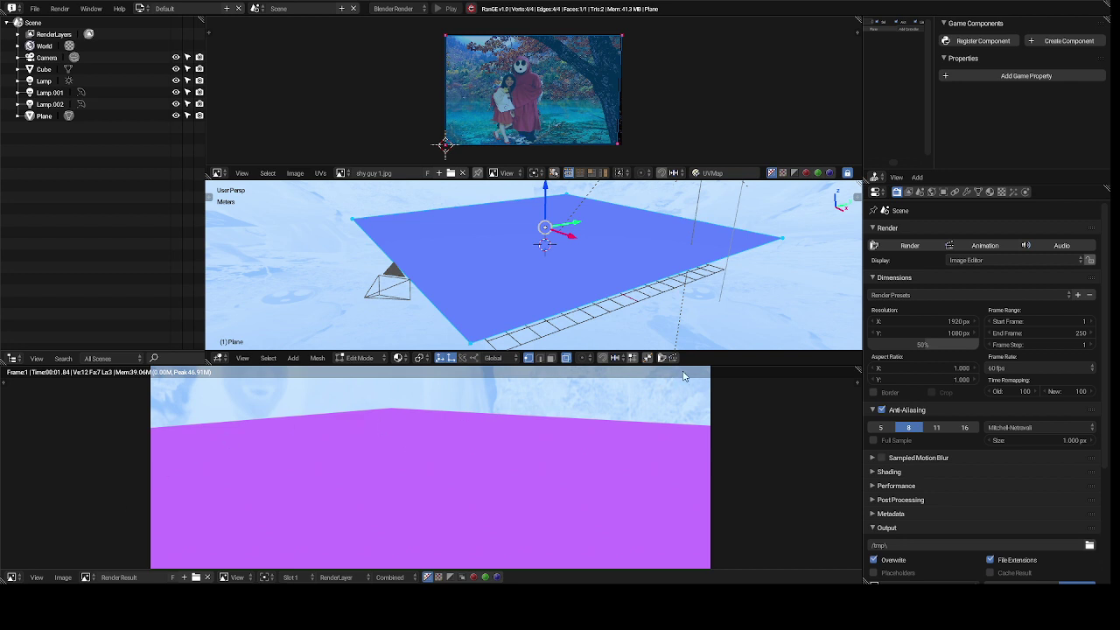
{"action": "left_click", "coordinate": [902, 245]}
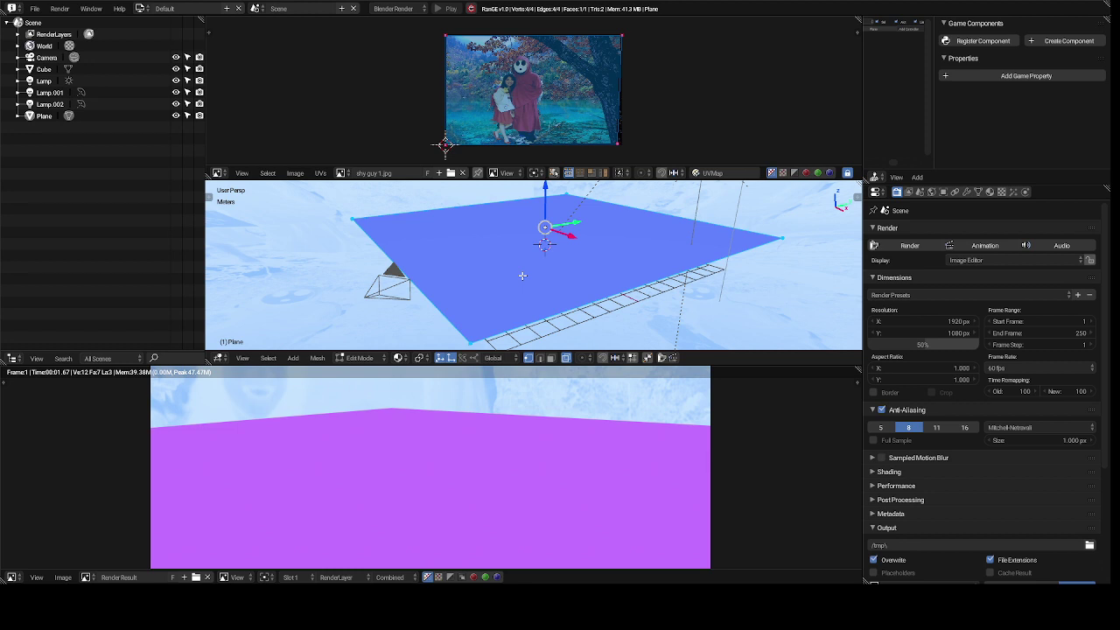
- Rotate the plane's geometry 180 degrees about the global Y axis
{"action": "key", "text": "r"}
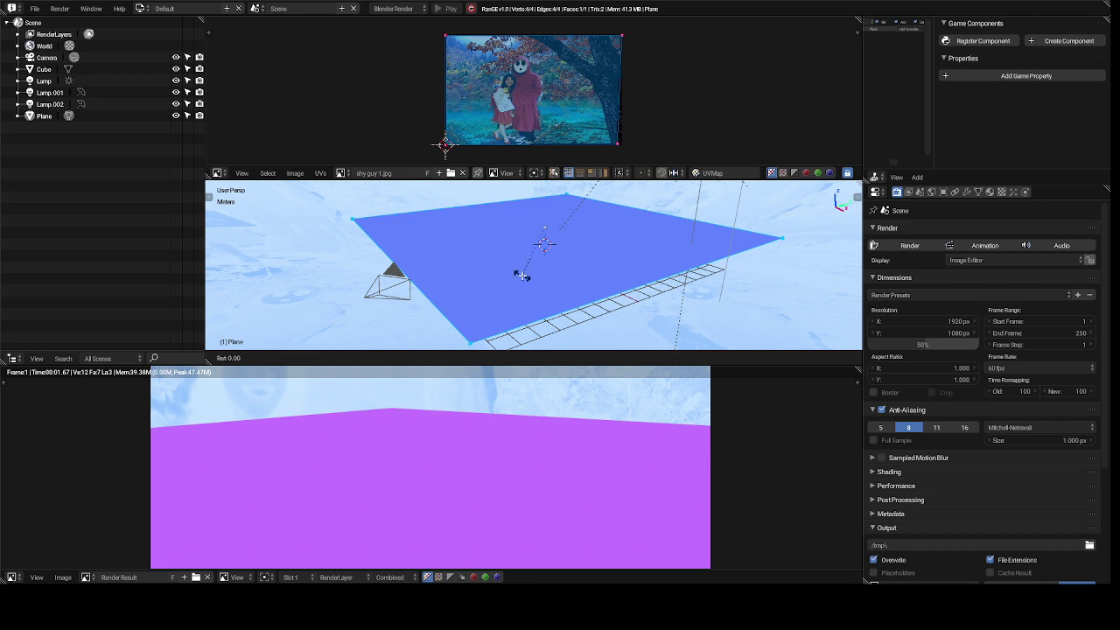
{"action": "key", "text": "y"}
{"action": "type", "text": "18"}
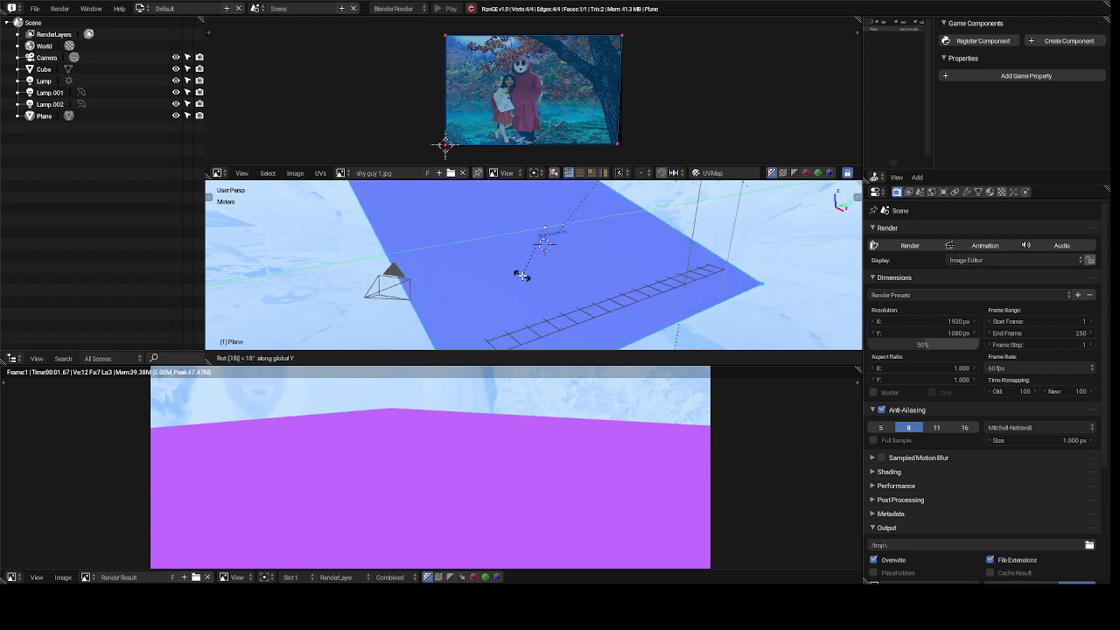
{"action": "type", "text": "0"}
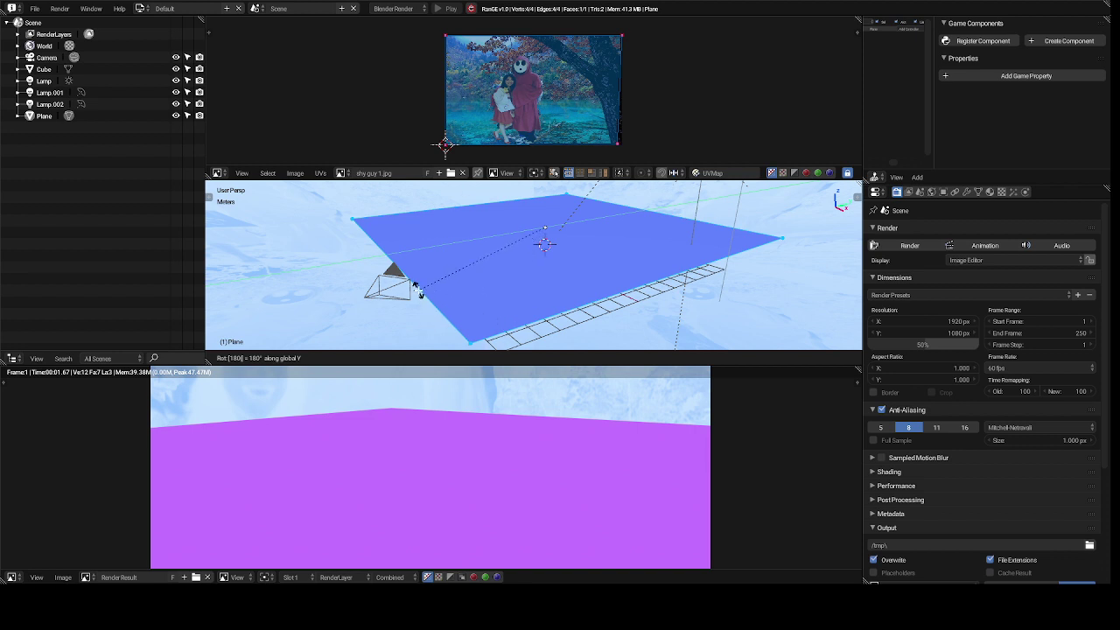
{"action": "key", "text": "Return"}
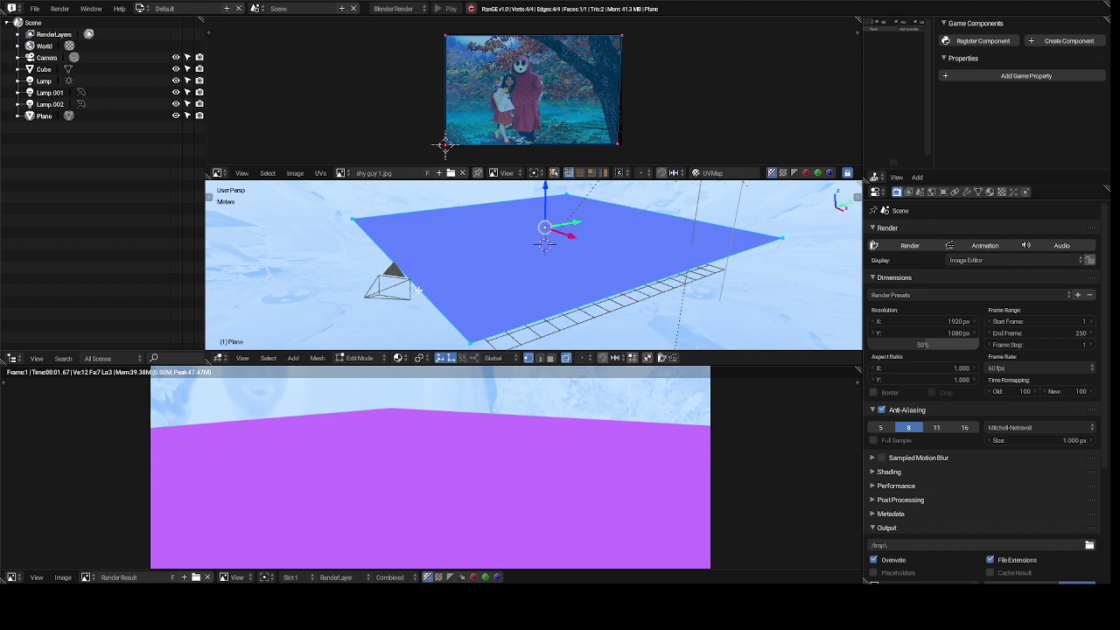
- Try rotating the plane's geometry freehand about the global Y axis, and undo that rotation
{"action": "key", "text": "r"}
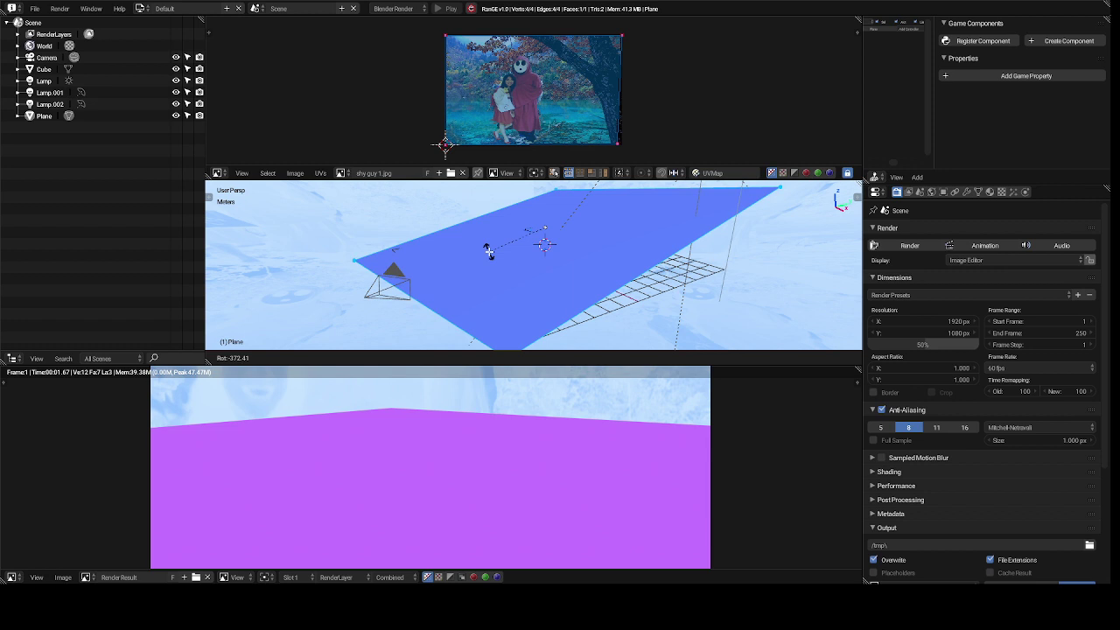
{"action": "key", "text": "y"}
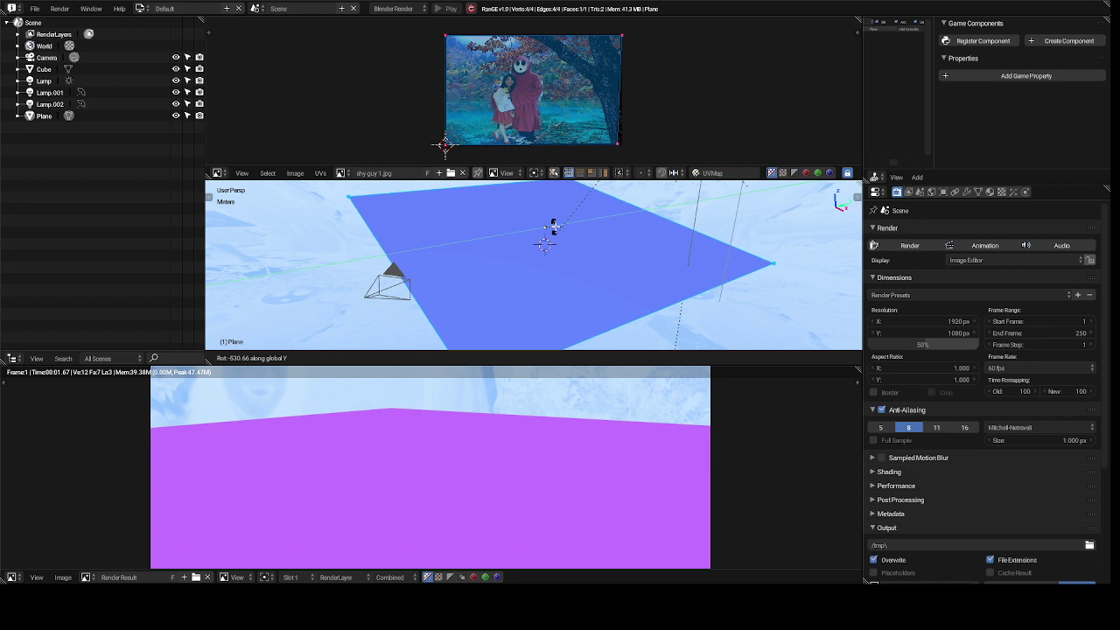
{"action": "left_click", "coordinate": [553, 225]}
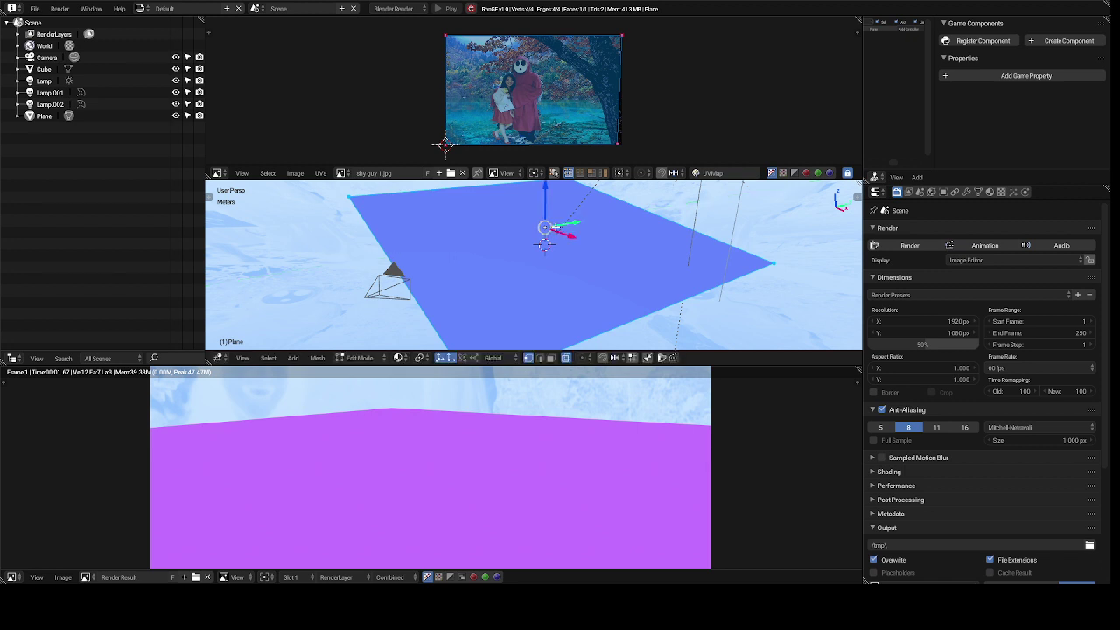
{"action": "key", "text": "ctrl+z"}
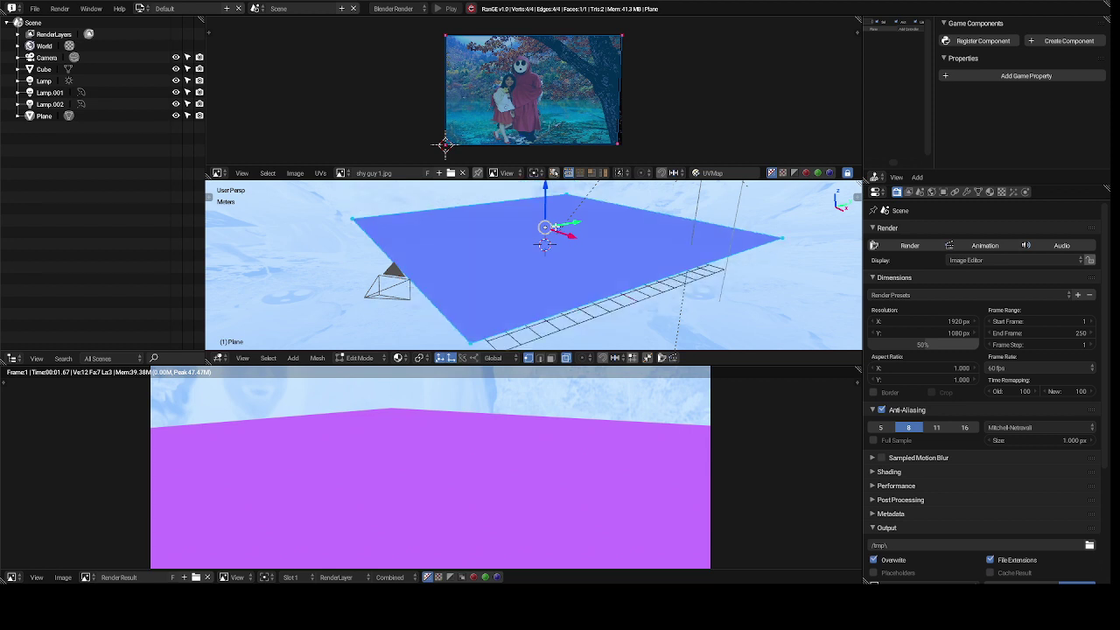
- Delete all of the plane's vertices, deselecting and reselecting its geometry beforehand to check the surface
{"action": "key", "text": "a"}
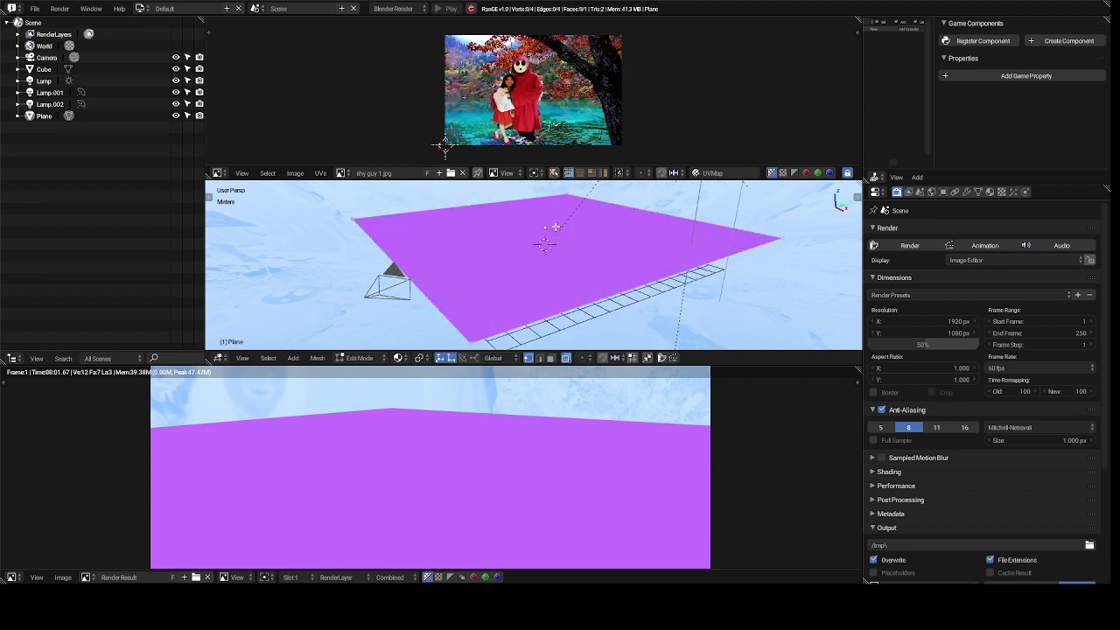
{"action": "key", "text": "a"}
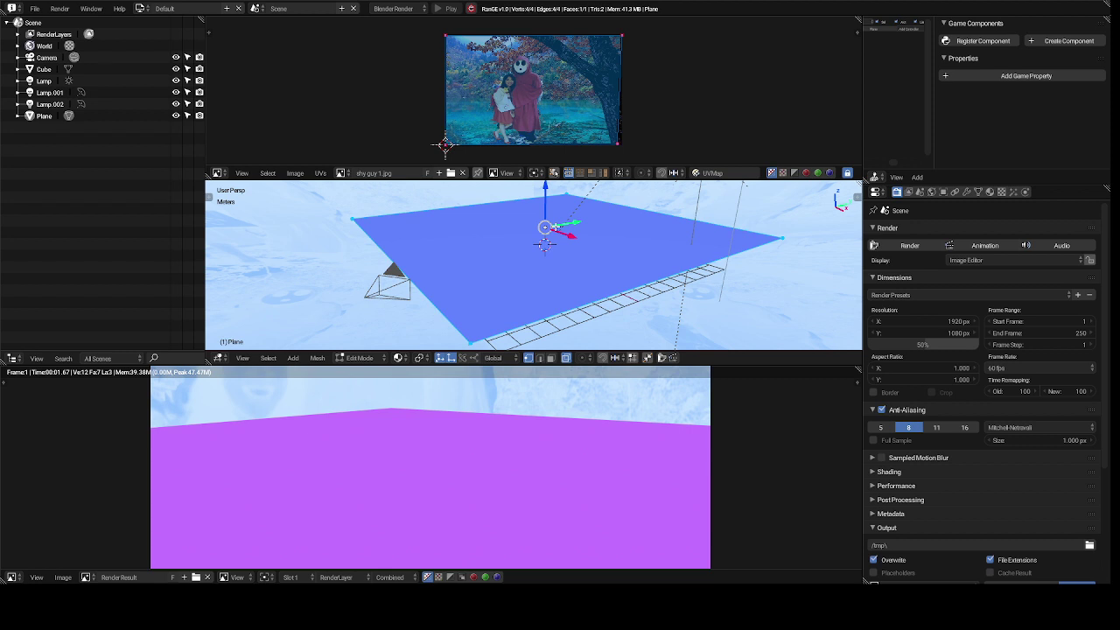
{"action": "key", "text": "x"}
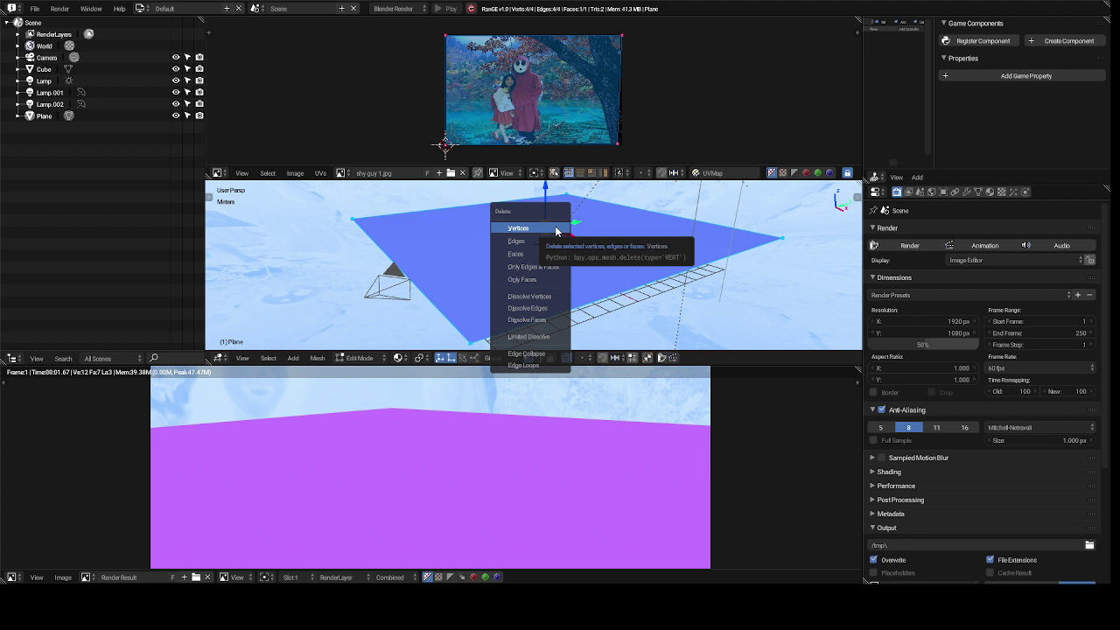
{"action": "left_click", "coordinate": [555, 229]}
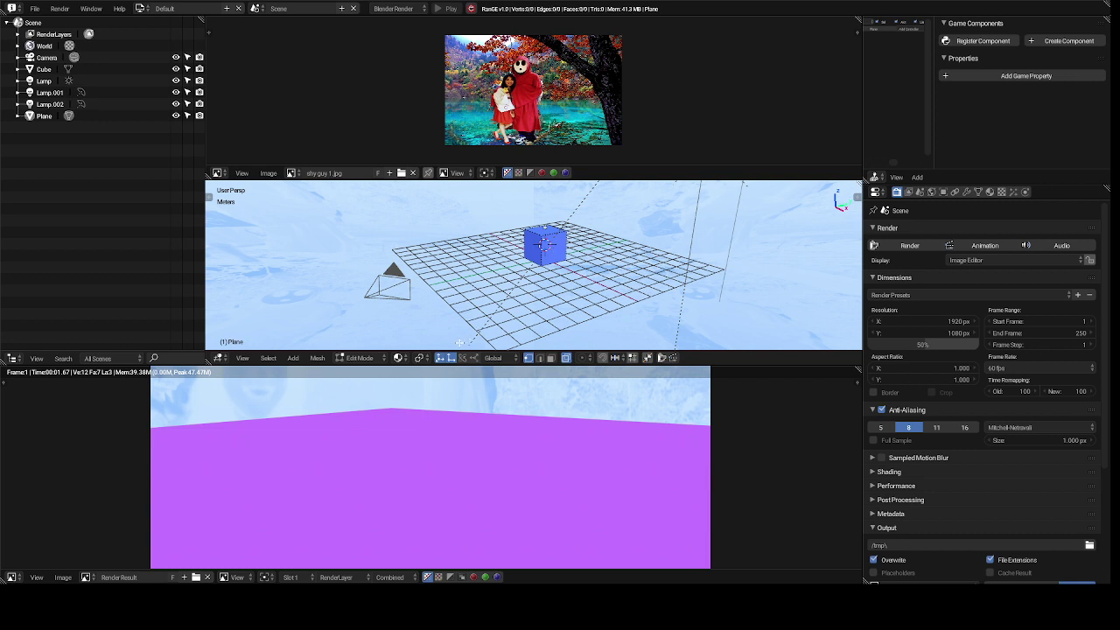
- Return the plane to Object Mode, select the cube and put it in Edit Mode
{"action": "left_click", "coordinate": [373, 360]}
{"action": "left_click", "coordinate": [373, 348]}
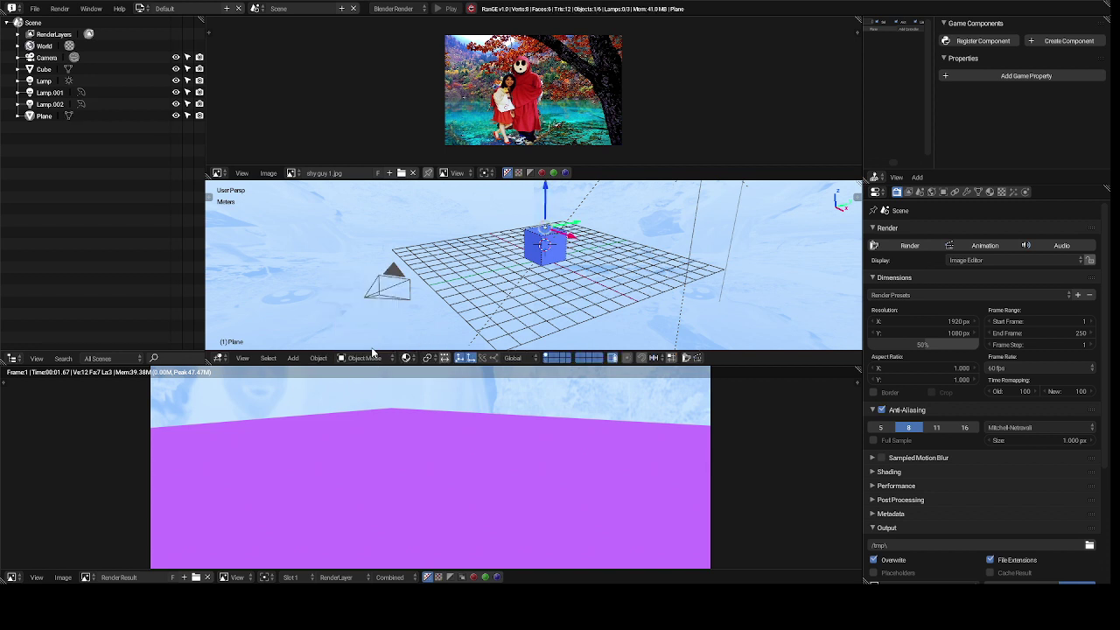
{"action": "right_click", "coordinate": [555, 257]}
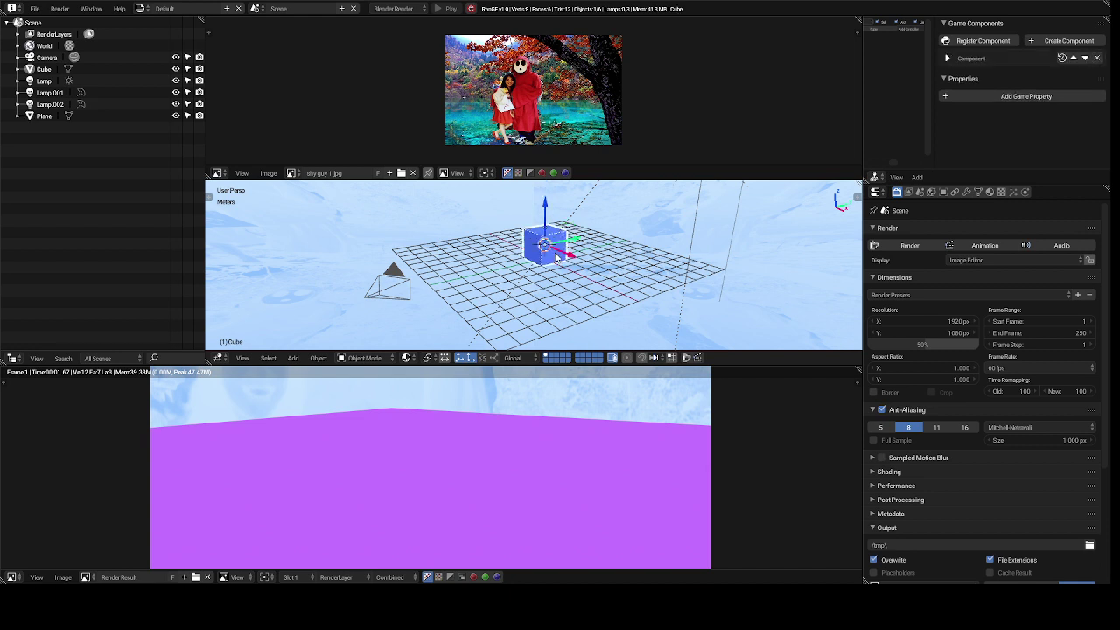
{"action": "left_click", "coordinate": [351, 359]}
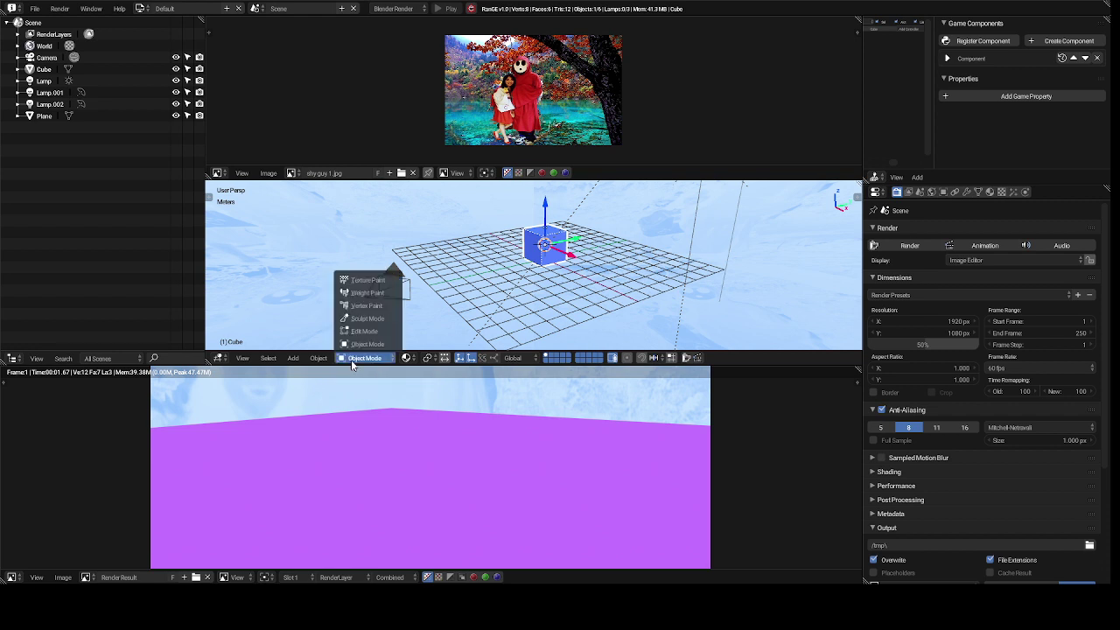
{"action": "left_click", "coordinate": [359, 334]}
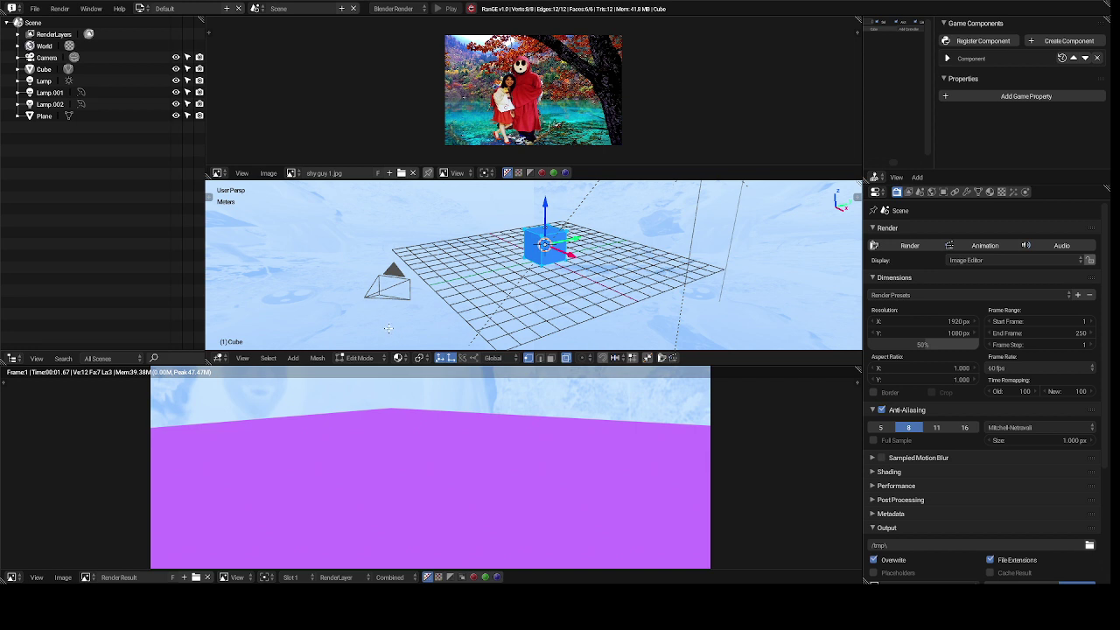
- Unwrap all of the cube's faces over shy guy 1.jpg and check the UV layout by deselecting and reselecting it
{"action": "left_click", "coordinate": [318, 358]}
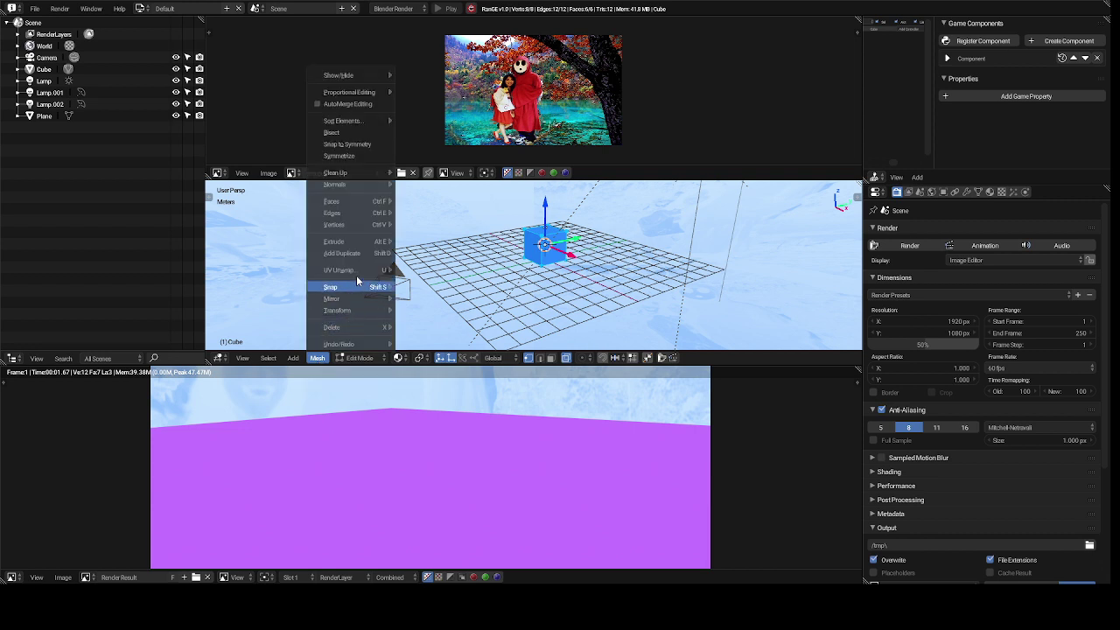
{"action": "mouse_move", "coordinate": [357, 274]}
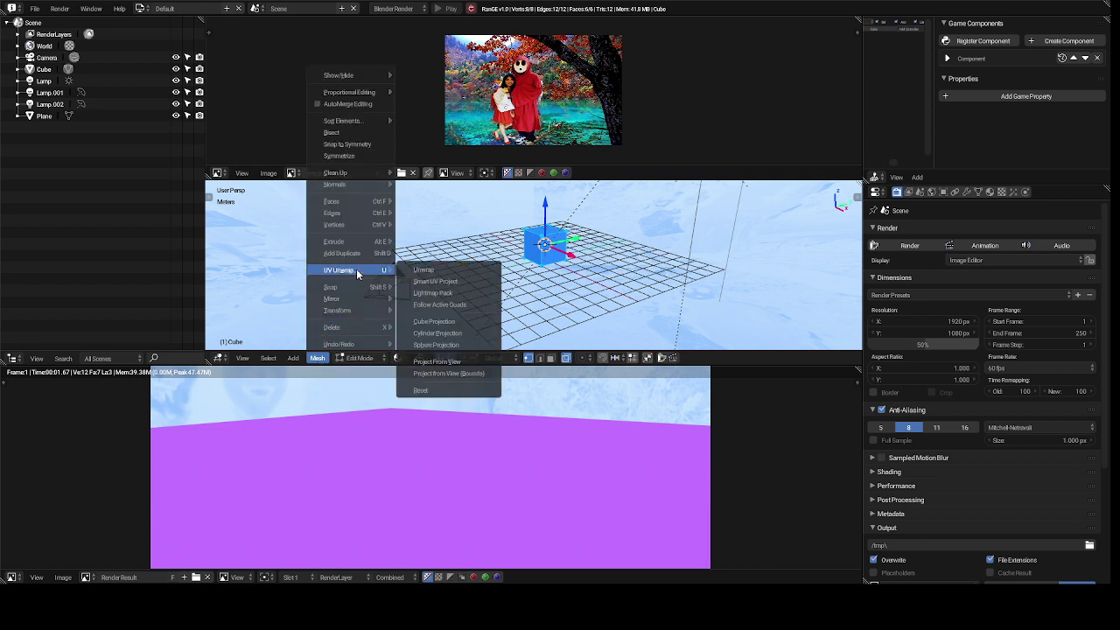
{"action": "left_click", "coordinate": [428, 271]}
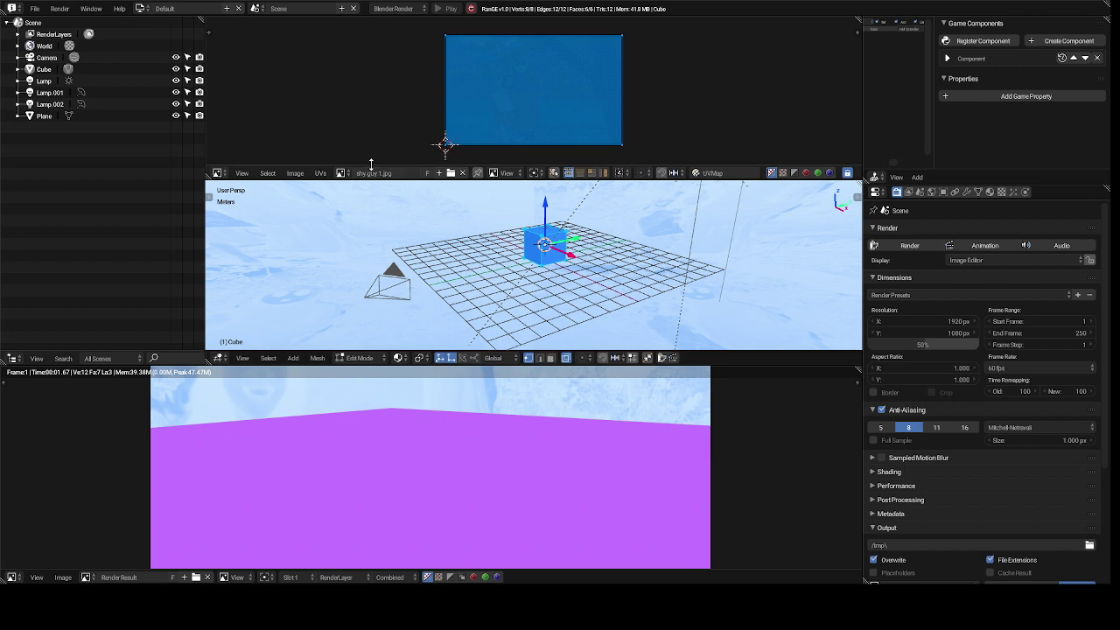
{"action": "key", "text": "a"}
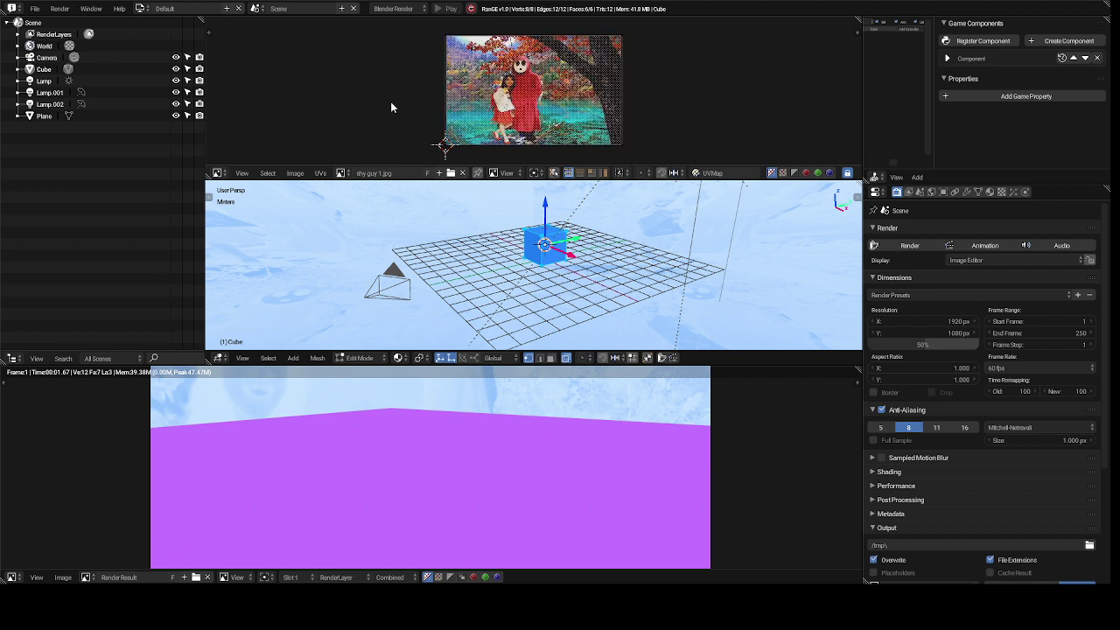
{"action": "key", "text": "a"}
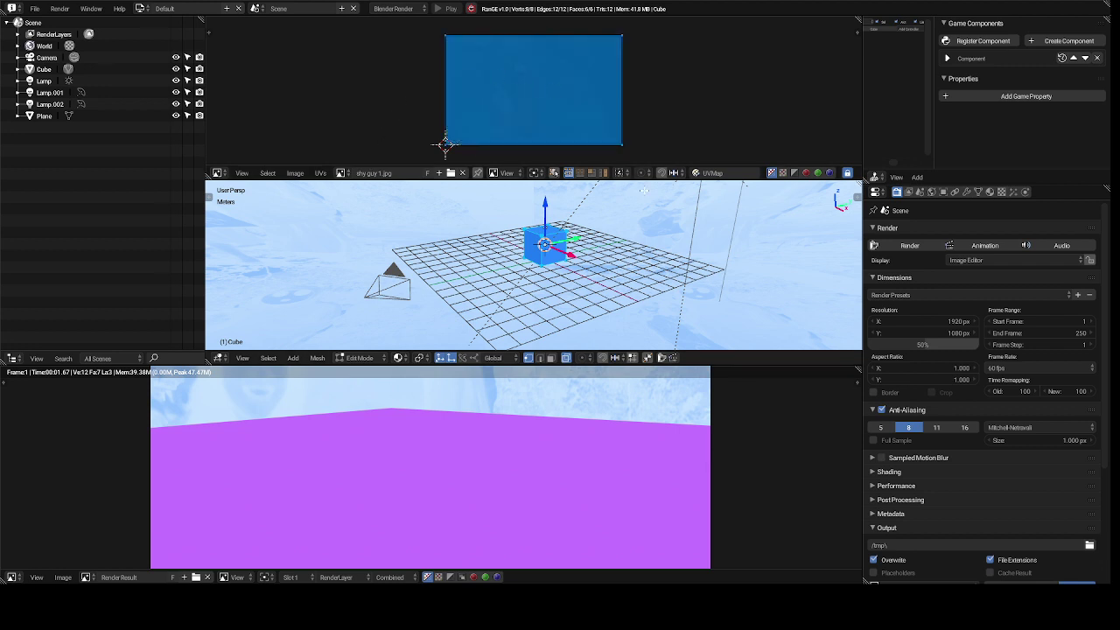
- Examine the cube's material and its Tex texture settings, comparing them with the brush texture that uses shy guy 1.jpg
{"action": "left_click", "coordinate": [990, 192]}
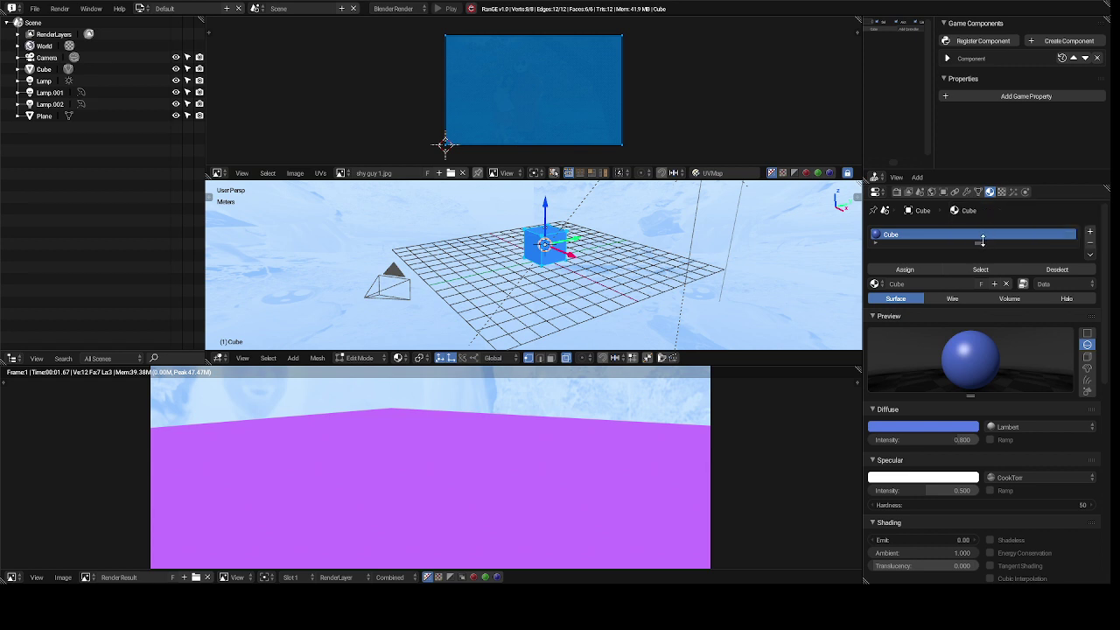
{"action": "left_click", "coordinate": [1003, 192]}
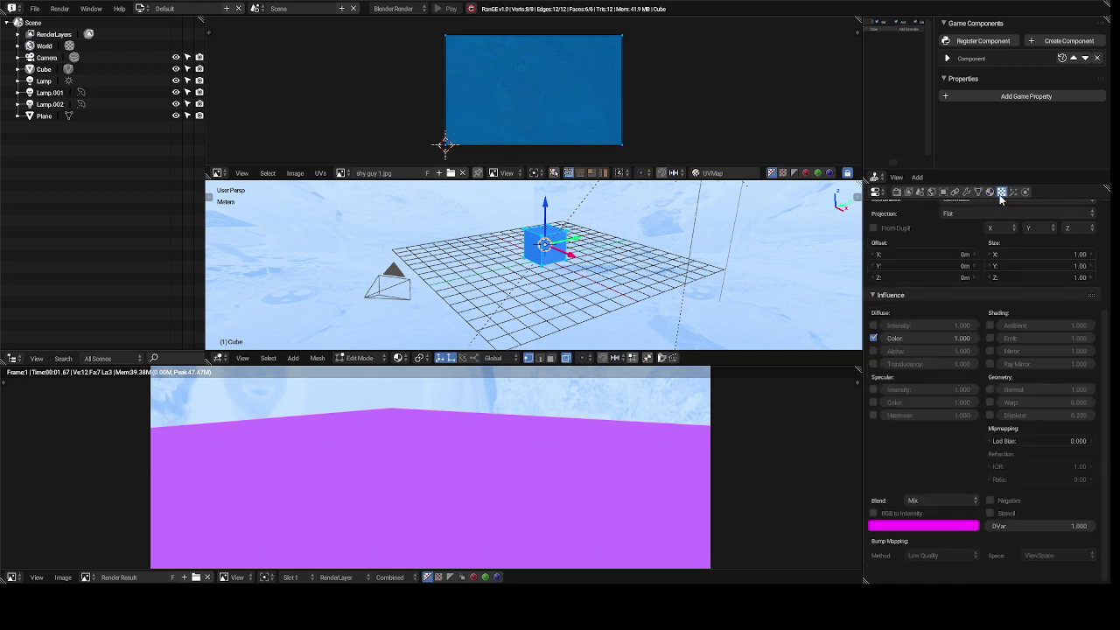
{"action": "scroll", "coordinate": [1006, 210], "scroll_direction": "up", "scroll_amount": 1}
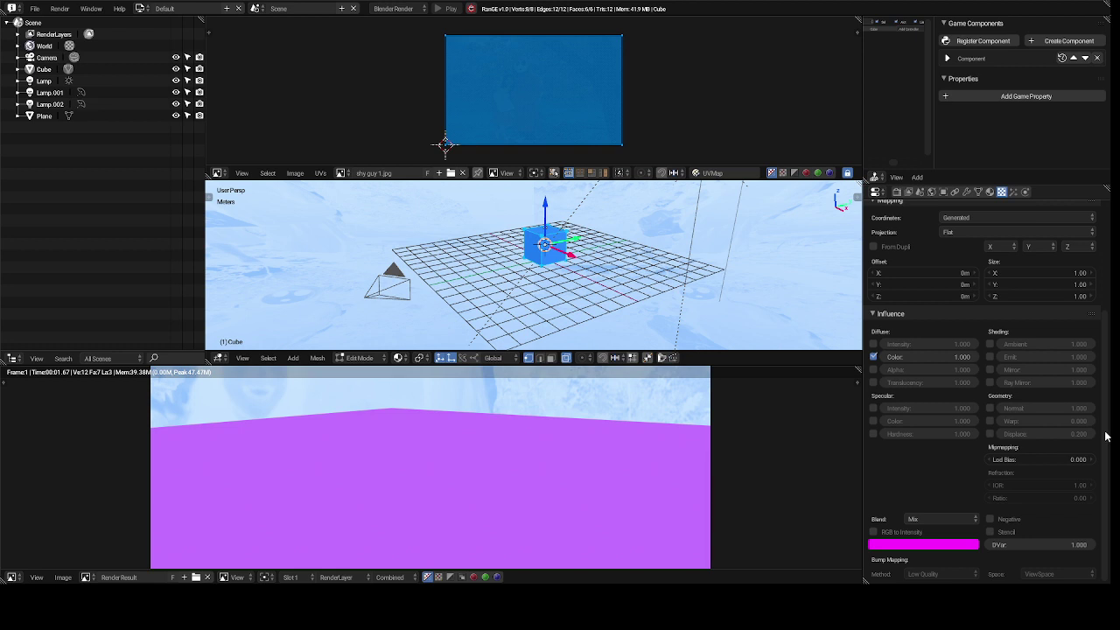
{"action": "left_click_drag", "start_coordinate": [1106, 436], "coordinate": [1079, 306]}
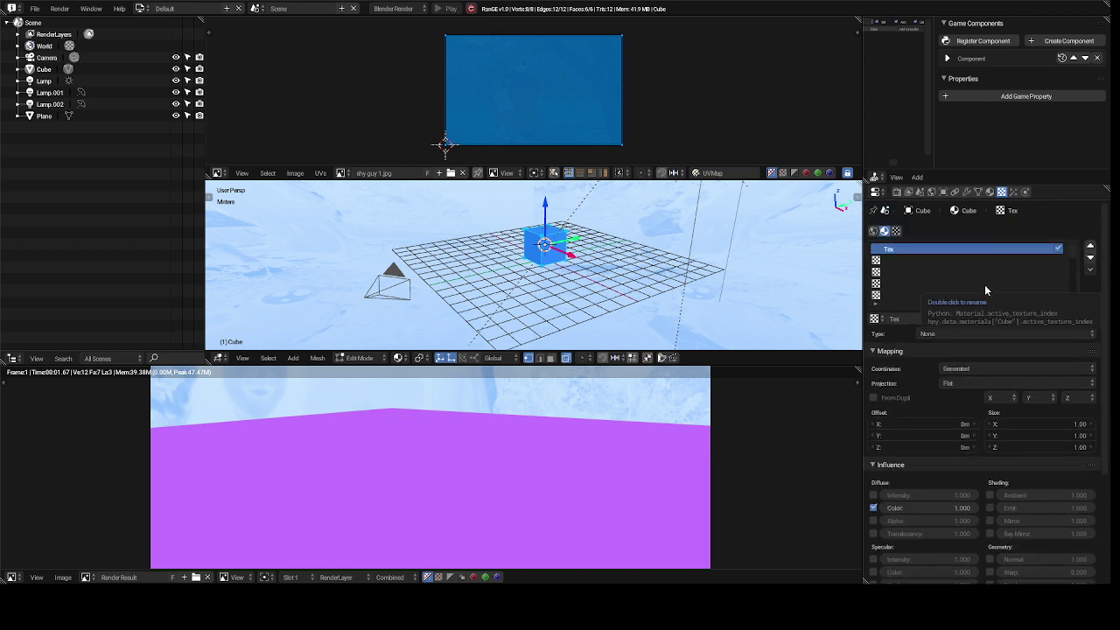
{"action": "left_click", "coordinate": [897, 231]}
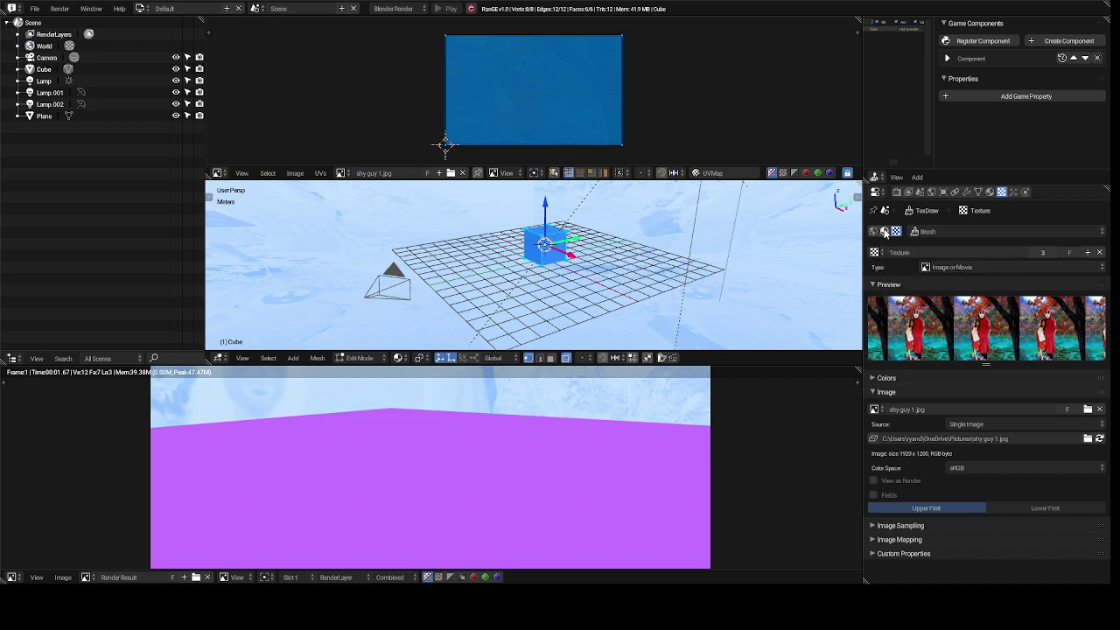
{"action": "left_click", "coordinate": [885, 231]}
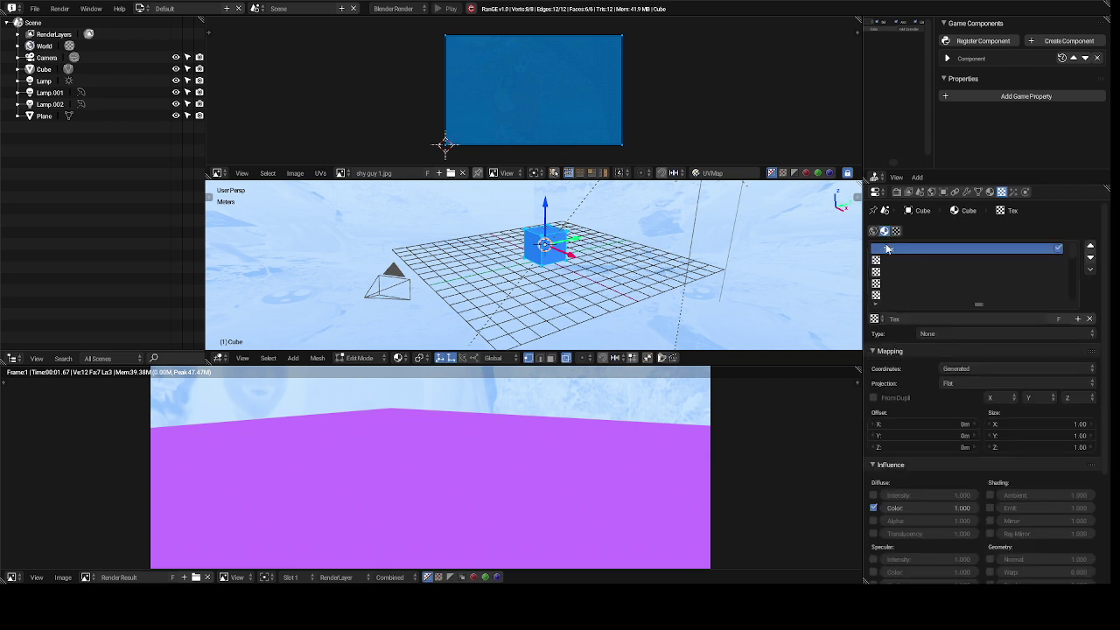
- Assign the existing image texture named Texture to the cube's material and compare it with the world's texture
{"action": "left_click", "coordinate": [875, 321]}
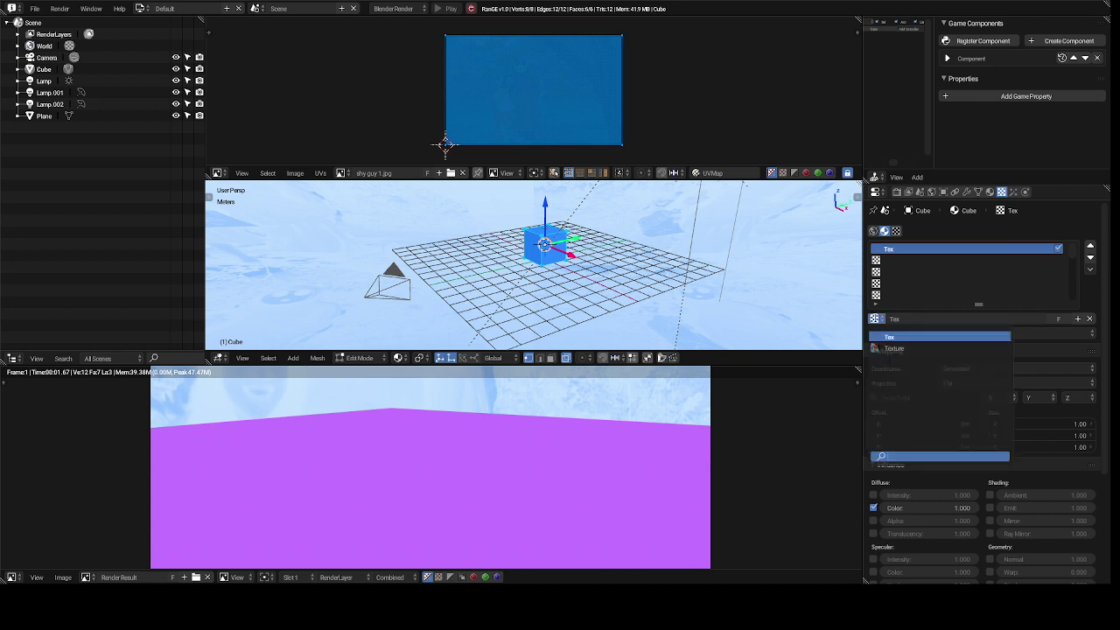
{"action": "left_click", "coordinate": [881, 347]}
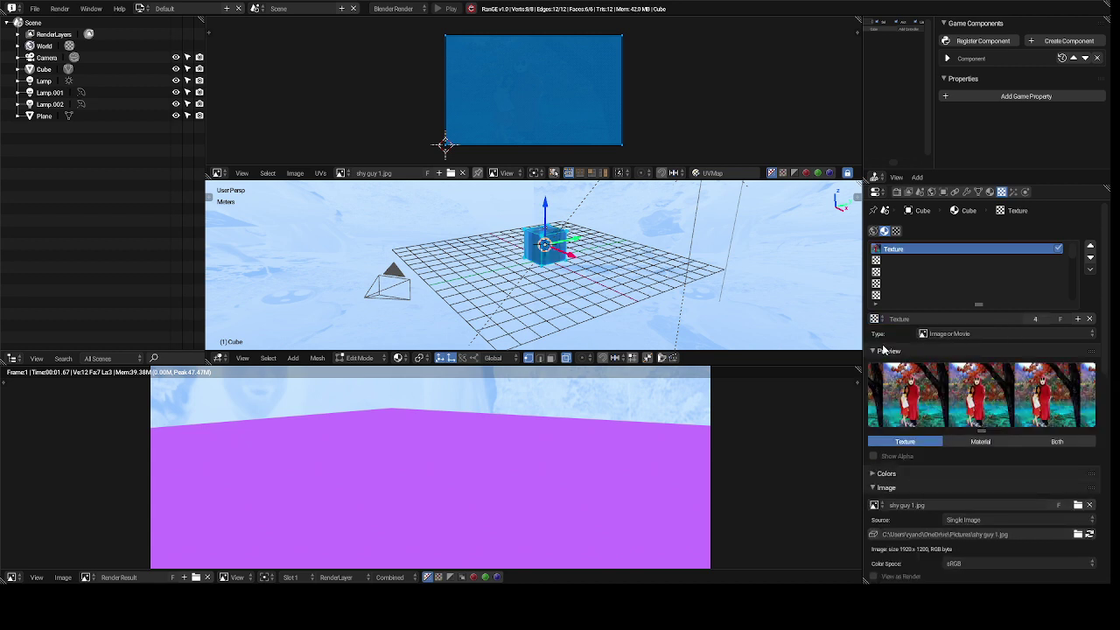
{"action": "left_click", "coordinate": [873, 231]}
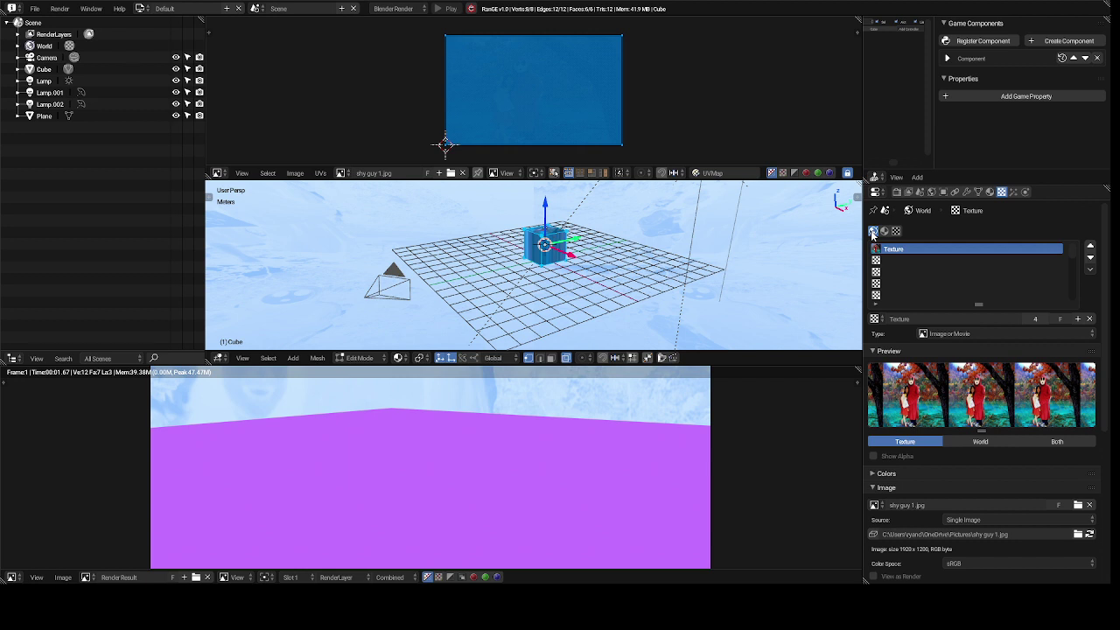
- Examine the cube's material shading settings and compare the image, source and mapping settings of its material, brush and world textures
{"action": "left_click", "coordinate": [991, 193]}
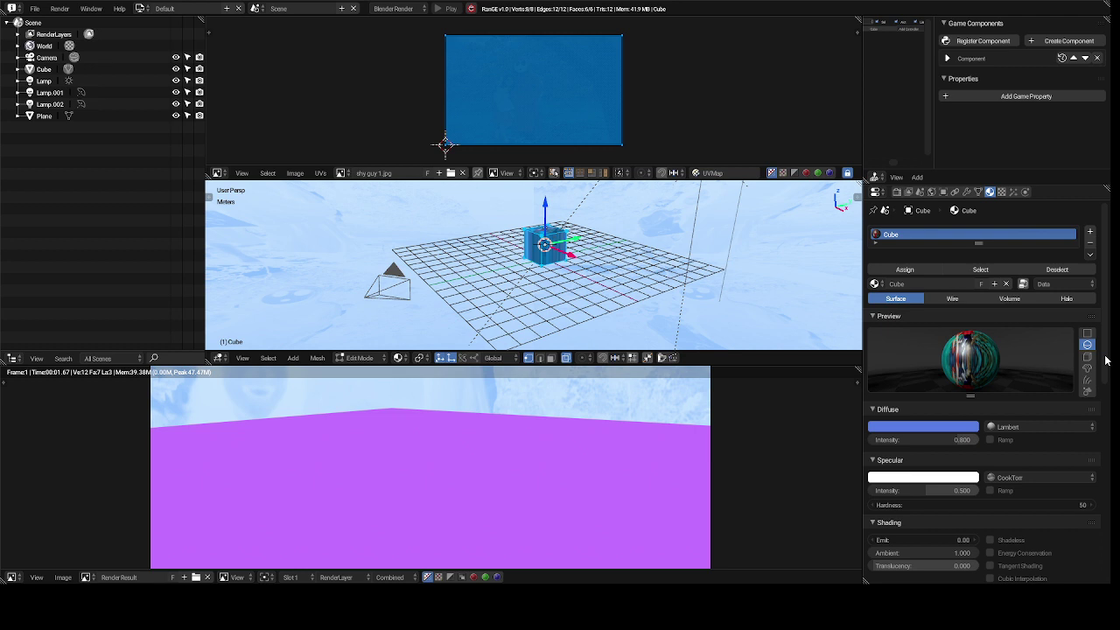
{"action": "scroll", "coordinate": [1106, 359], "scroll_direction": "down", "scroll_amount": 4}
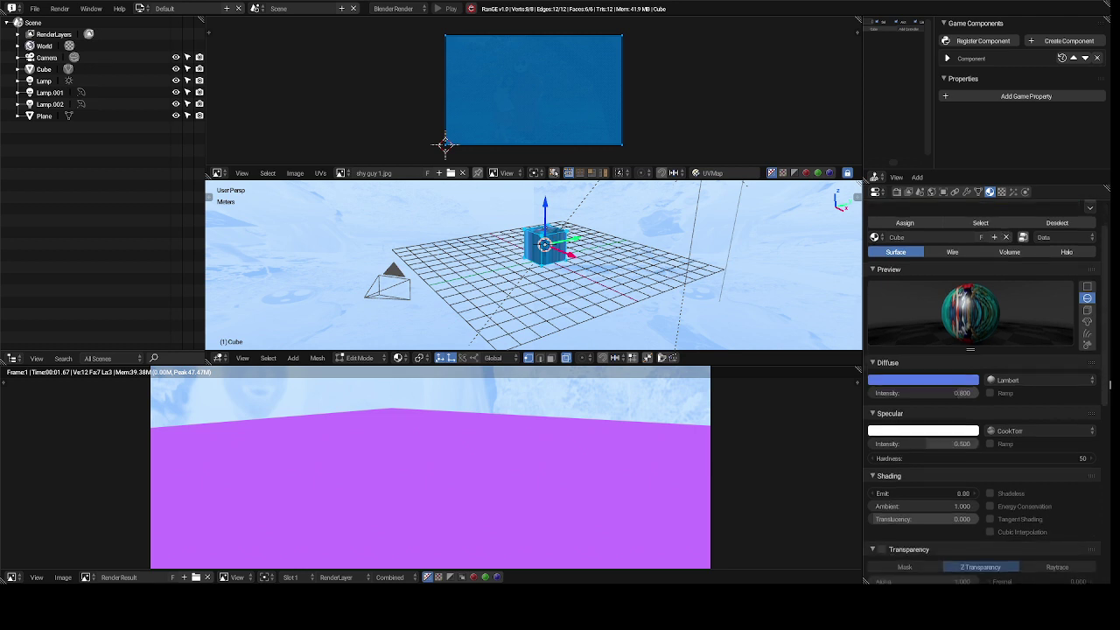
{"action": "scroll", "coordinate": [980, 394], "scroll_direction": "down", "scroll_amount": 2}
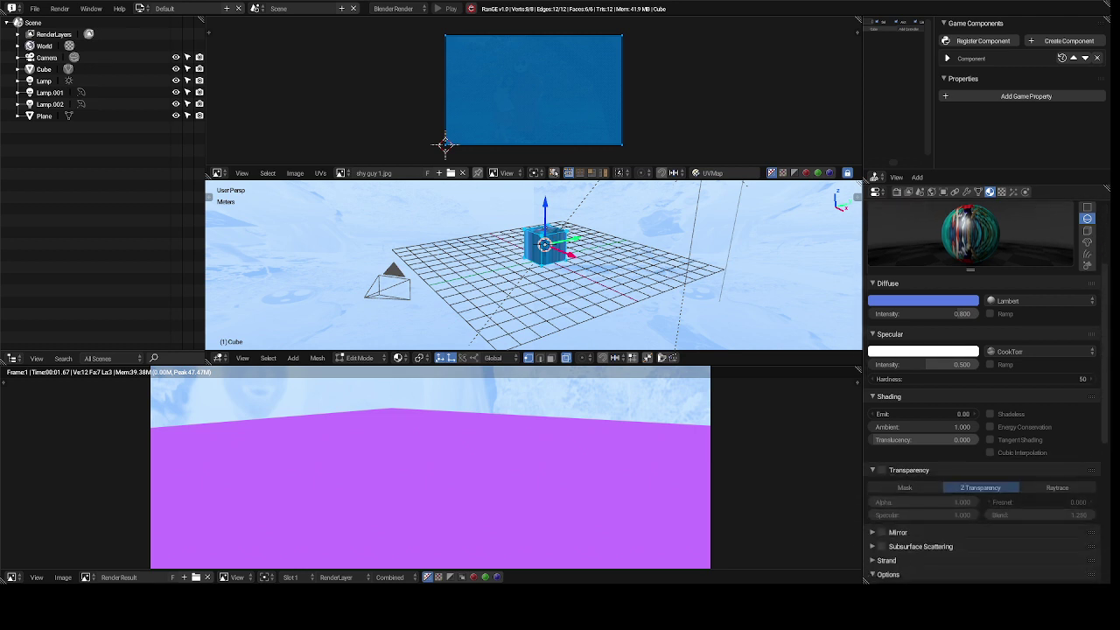
{"action": "scroll", "coordinate": [1105, 334], "scroll_direction": "up", "scroll_amount": 6}
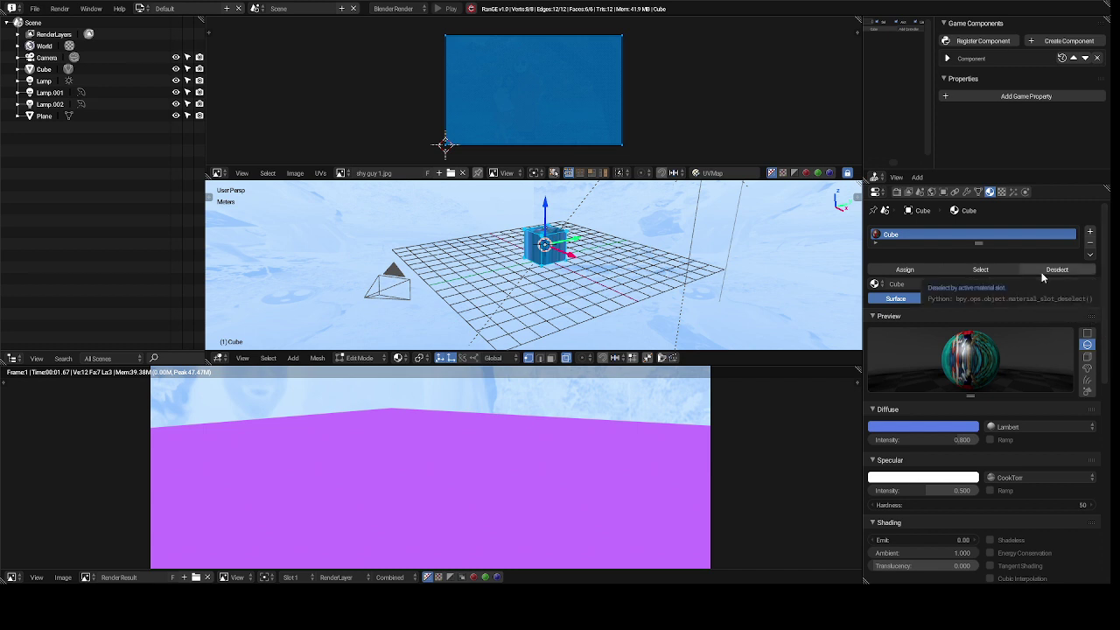
{"action": "left_click", "coordinate": [1003, 195]}
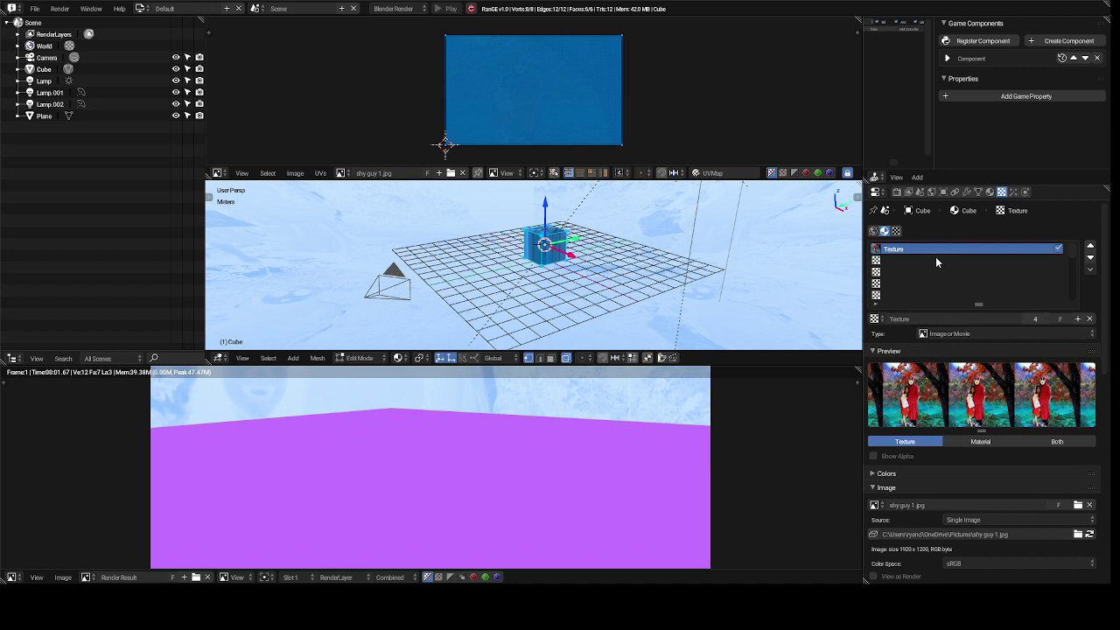
{"action": "left_click", "coordinate": [895, 231]}
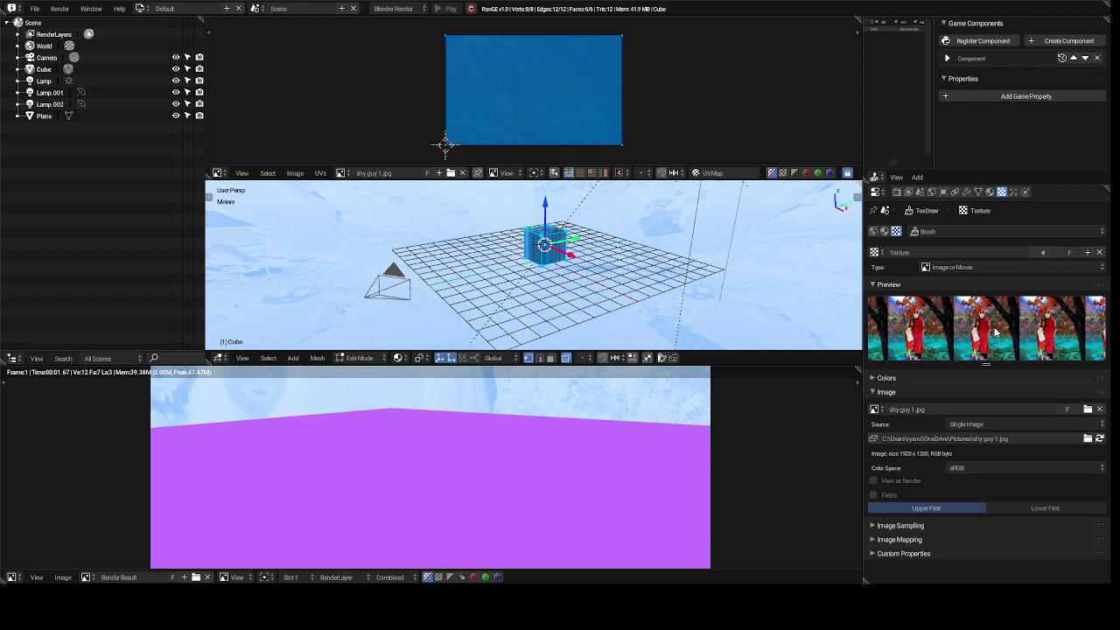
{"action": "left_click", "coordinate": [874, 231]}
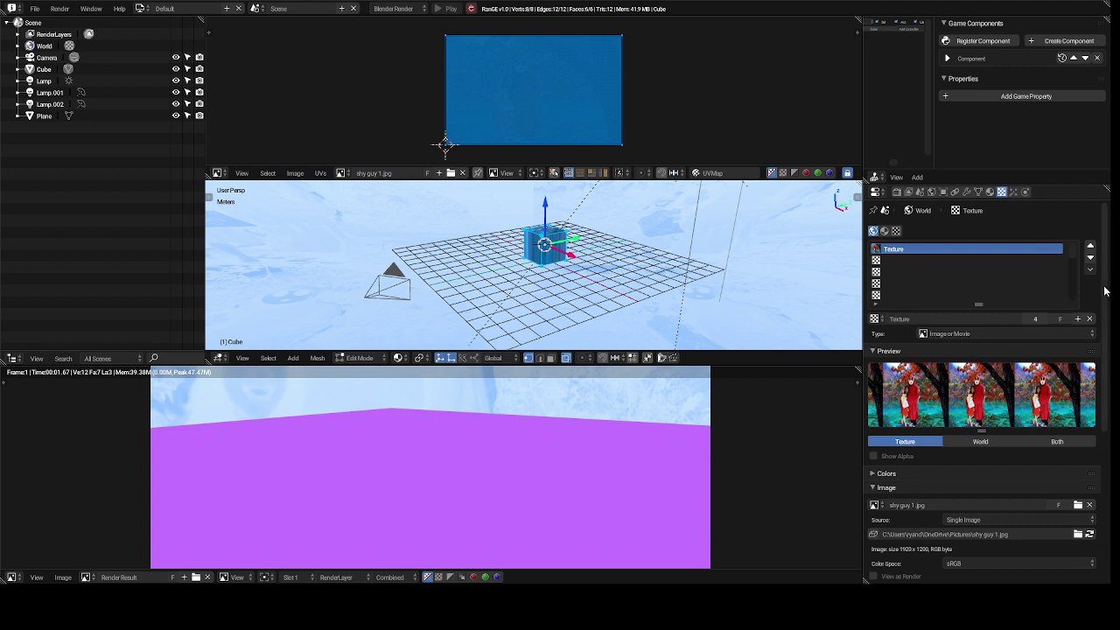
{"action": "scroll", "coordinate": [1105, 291], "scroll_direction": "down", "scroll_amount": 5}
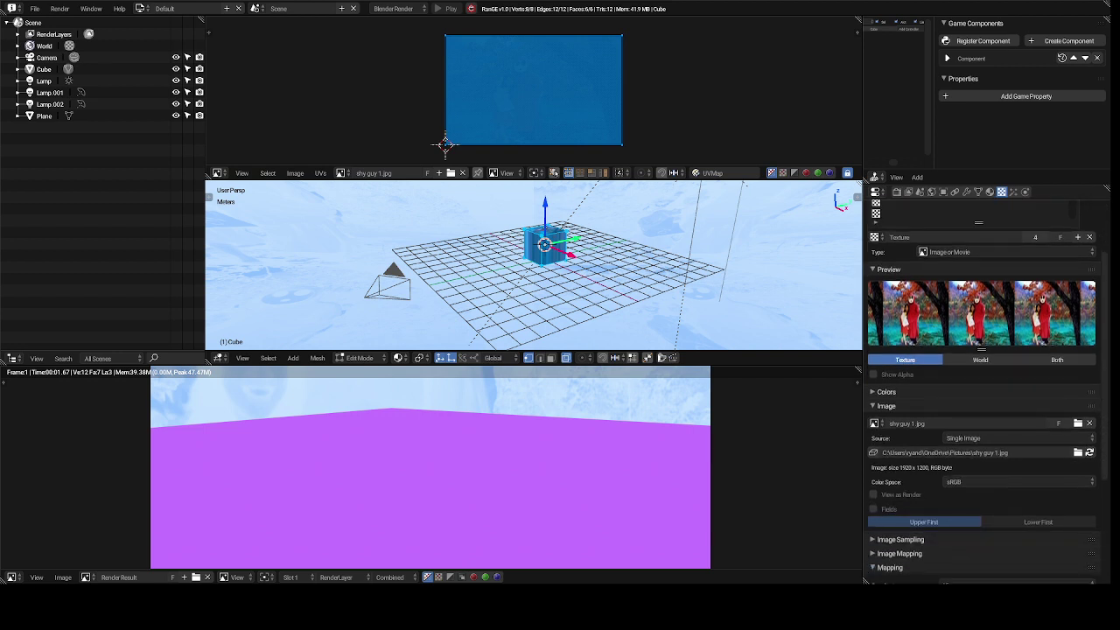
{"action": "scroll", "coordinate": [986, 391], "scroll_direction": "down", "scroll_amount": 1}
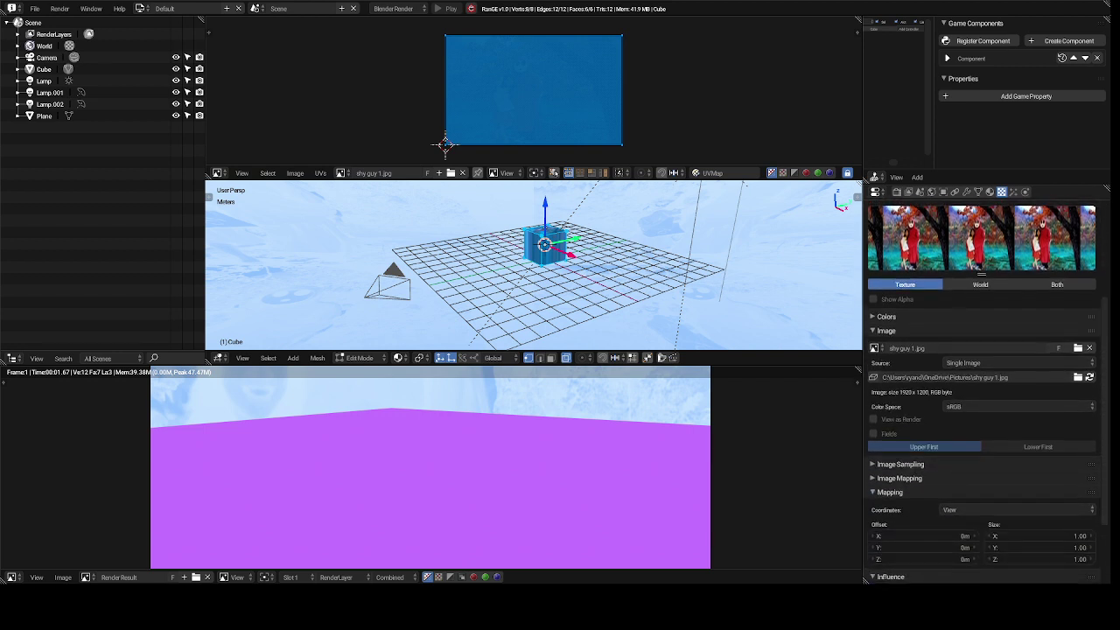
{"action": "scroll", "coordinate": [985, 391], "scroll_direction": "up", "scroll_amount": 2}
{"action": "scroll", "coordinate": [1103, 262], "scroll_direction": "up", "scroll_amount": 2}
{"action": "scroll", "coordinate": [1102, 252], "scroll_direction": "up", "scroll_amount": 3}
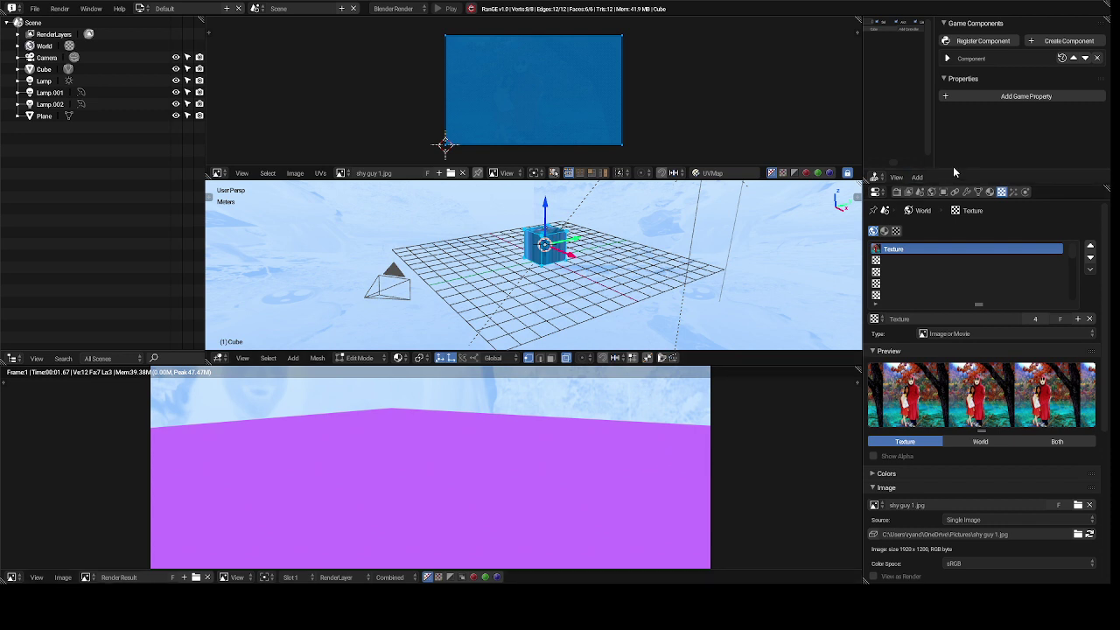
- Render the current frame of the scene with the textured cube
{"action": "left_click", "coordinate": [897, 193]}
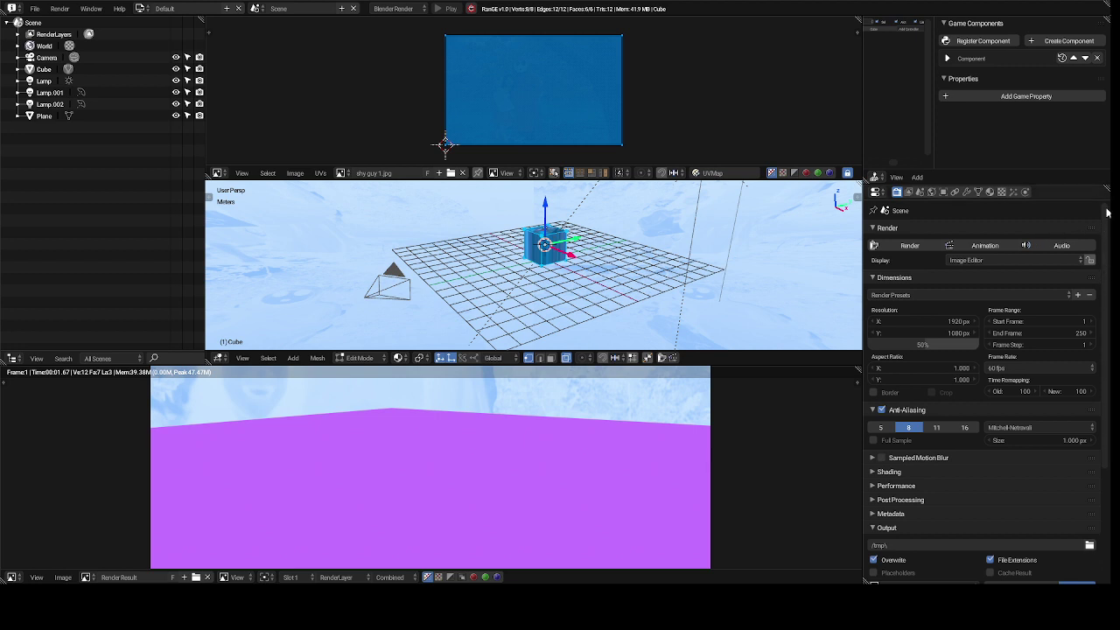
{"action": "left_click", "coordinate": [916, 249]}
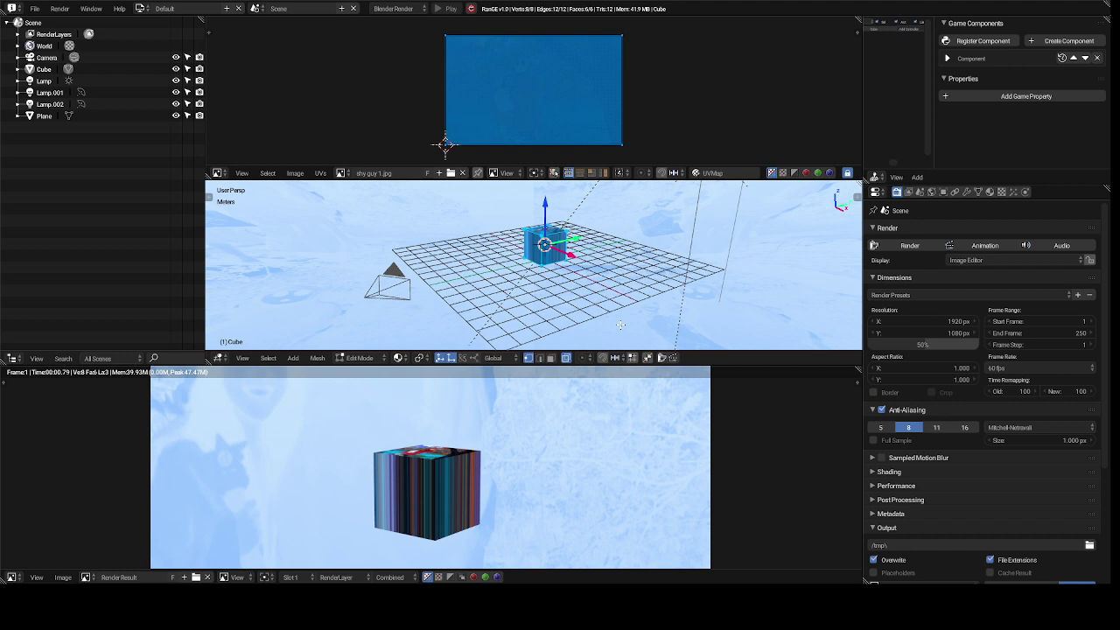
- Deselect all of the cube's geometry and inspect the image texture on its top and side faces up close
{"action": "key", "text": "a"}
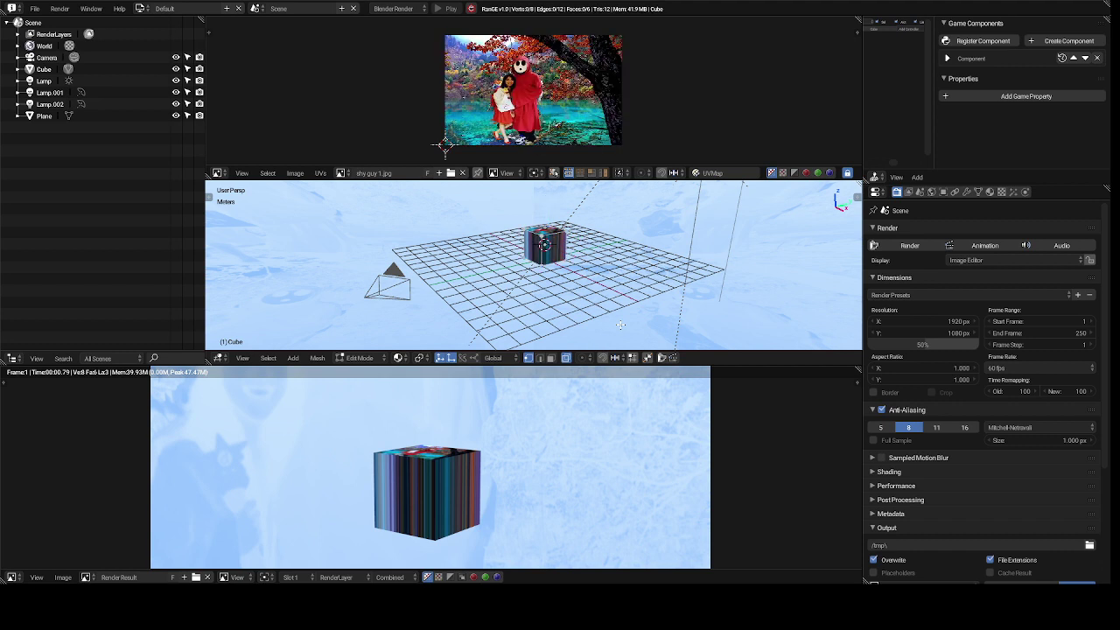
{"action": "scroll", "coordinate": [621, 325], "scroll_direction": "up", "scroll_amount": 2}
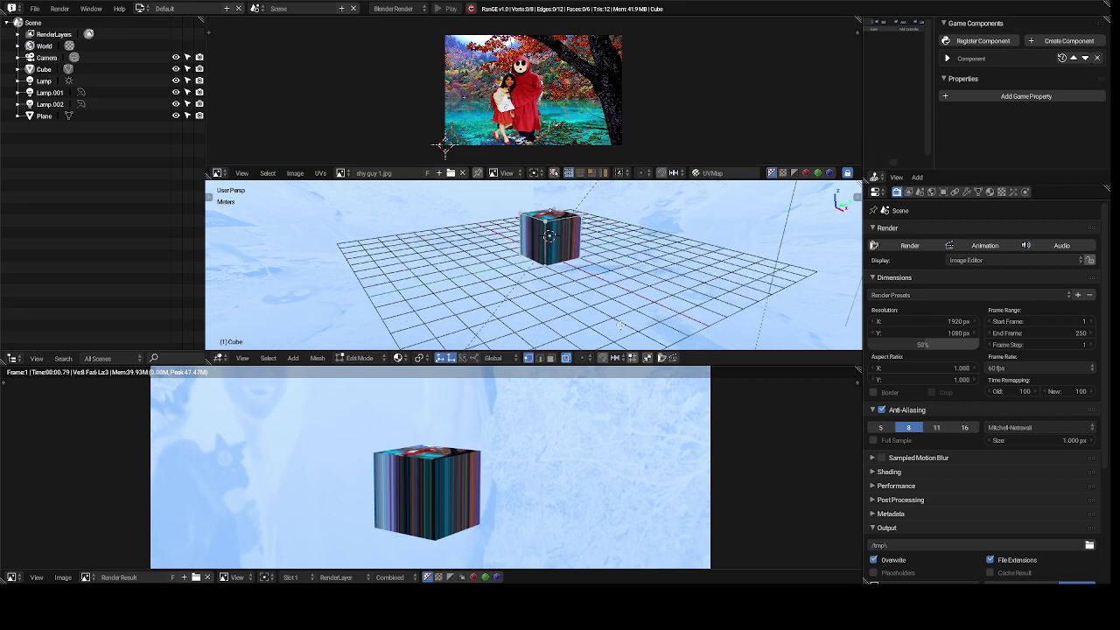
{"action": "scroll", "coordinate": [620, 325], "scroll_direction": "up", "scroll_amount": 5}
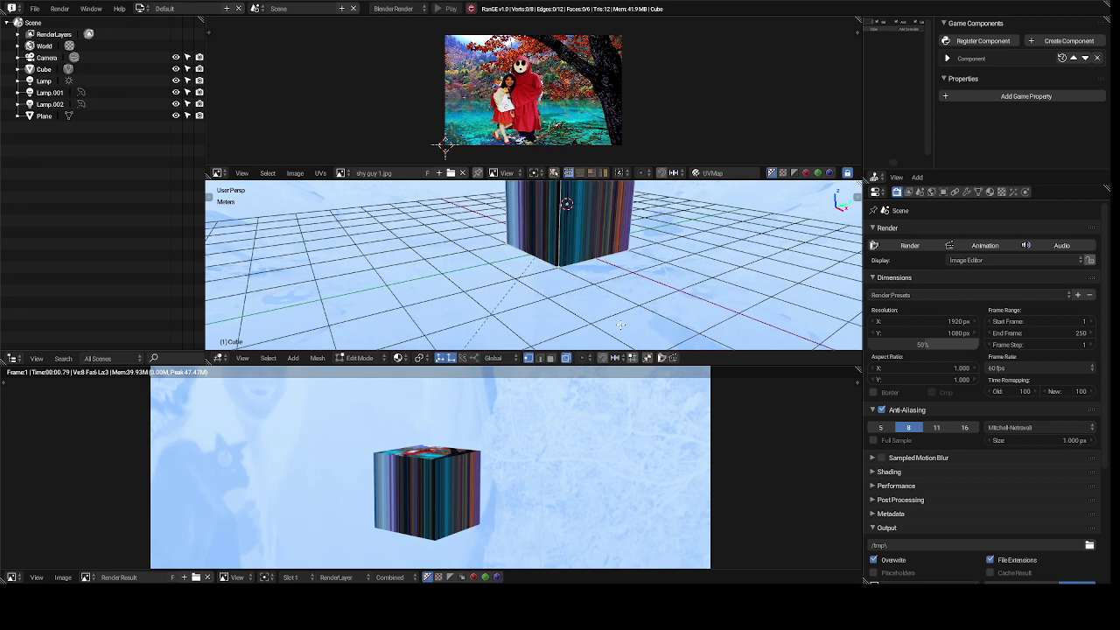
{"action": "scroll", "coordinate": [620, 324], "scroll_direction": "up", "scroll_amount": 2}
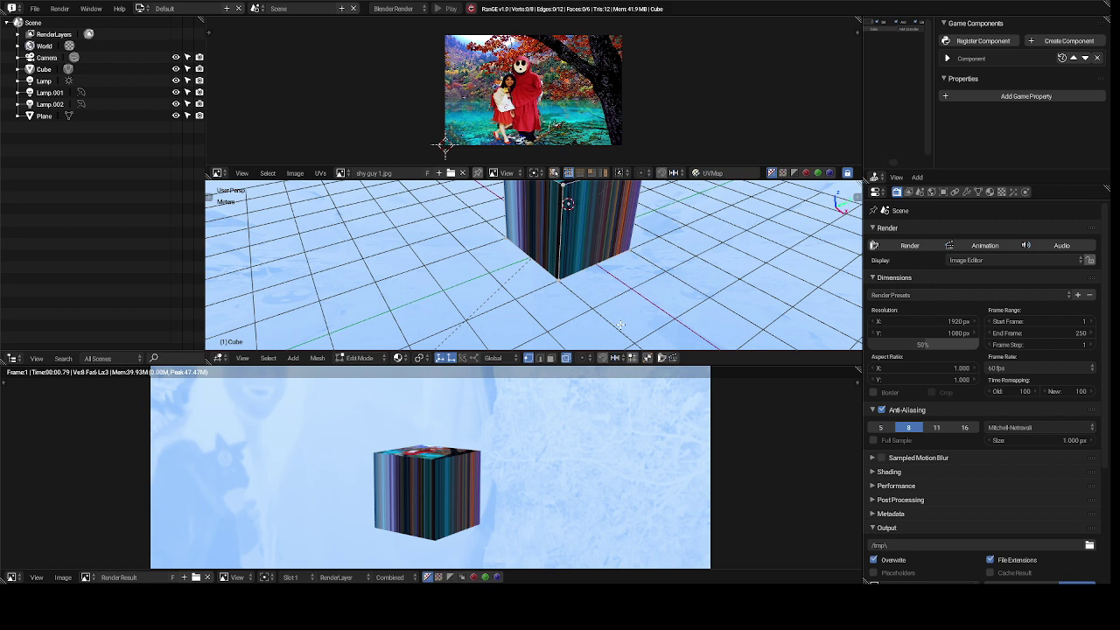
{"action": "scroll", "coordinate": [620, 325], "scroll_direction": "down", "scroll_amount": 6}
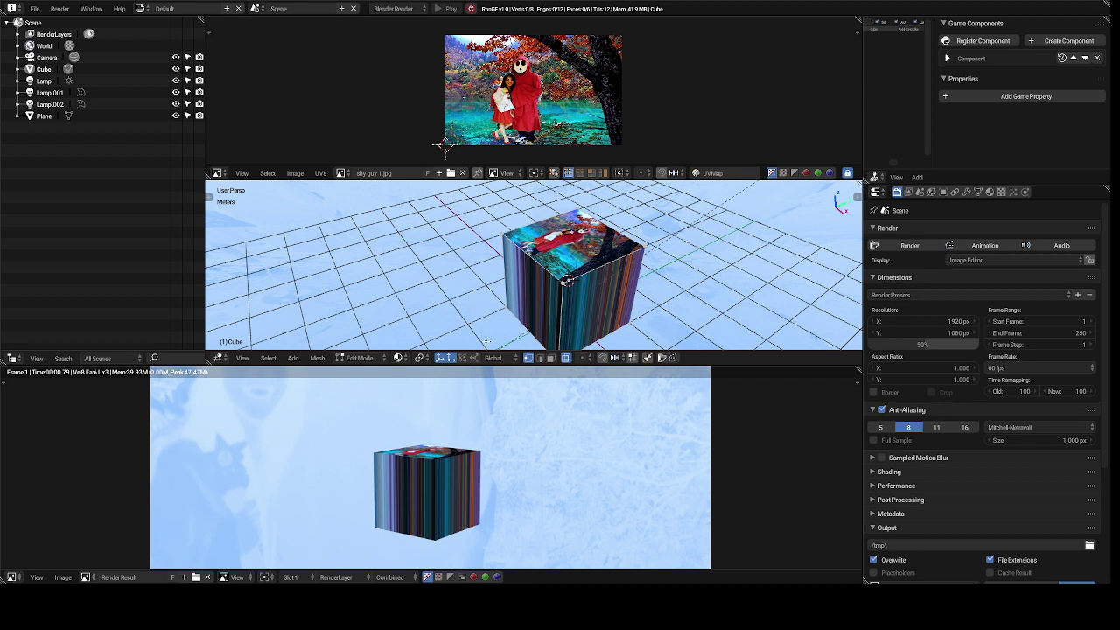
- Switch the cube from Edit Mode to Object Mode
{"action": "left_click", "coordinate": [359, 359]}
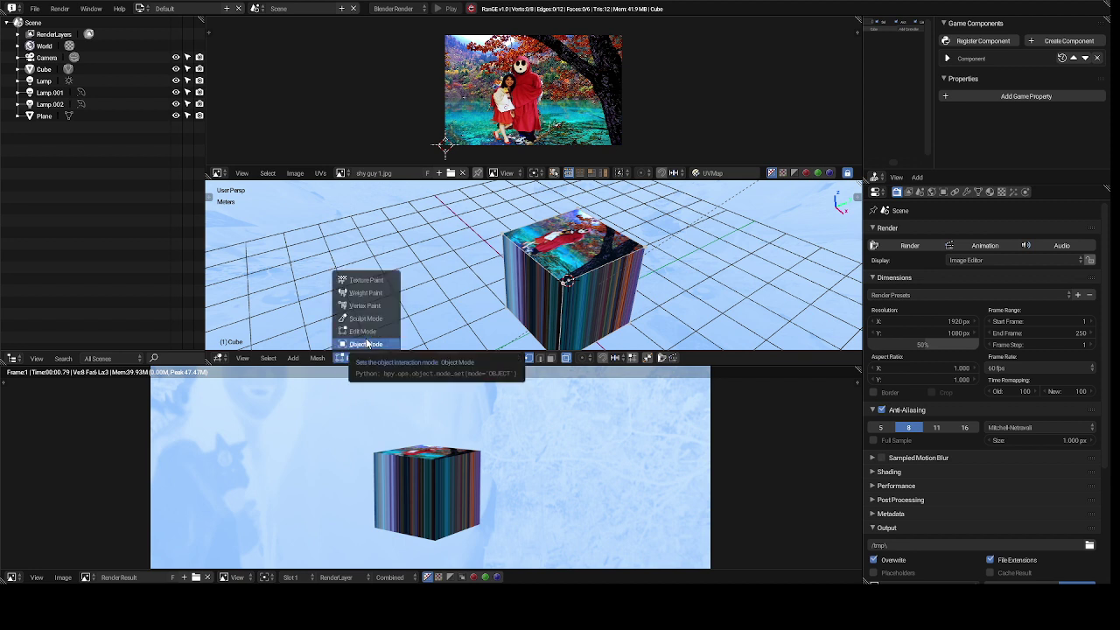
{"action": "left_click", "coordinate": [377, 330]}
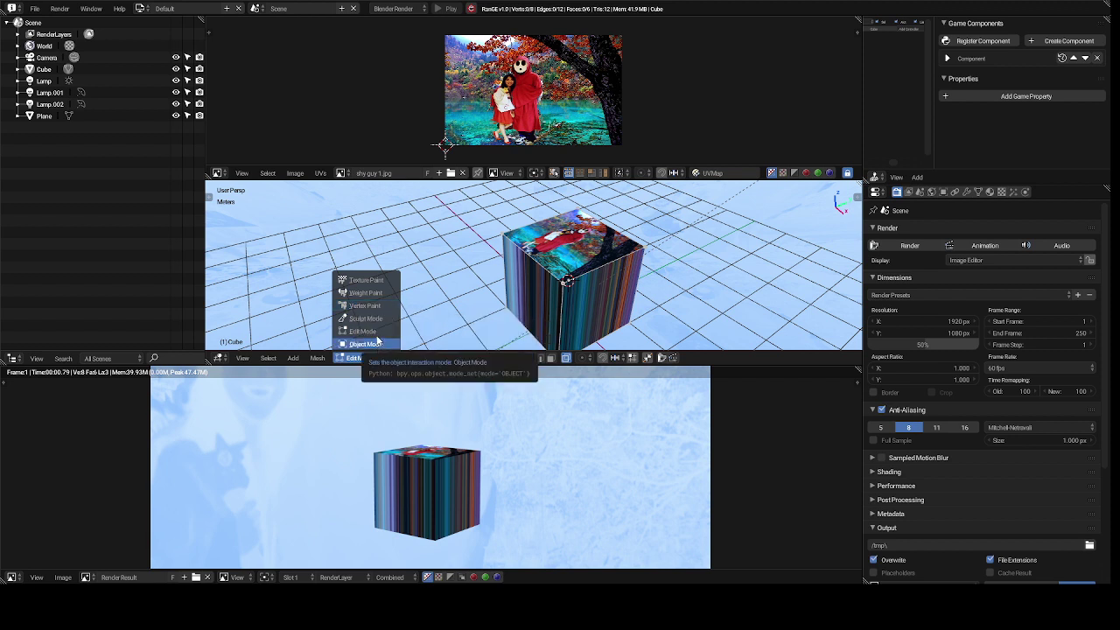
{"action": "left_click", "coordinate": [375, 332]}
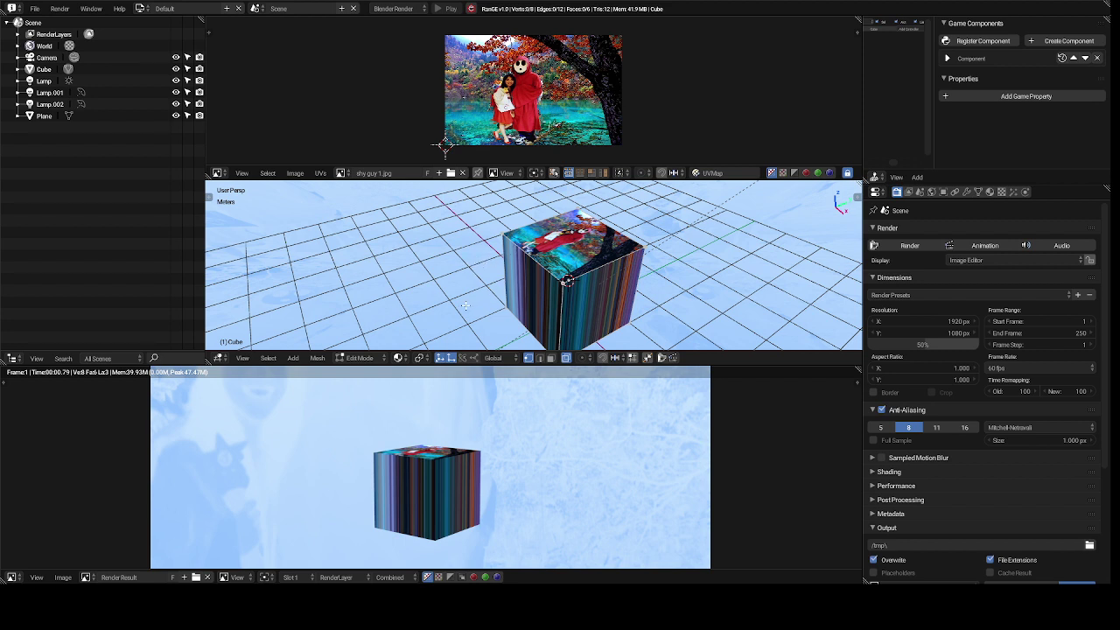
{"action": "left_click", "coordinate": [361, 358]}
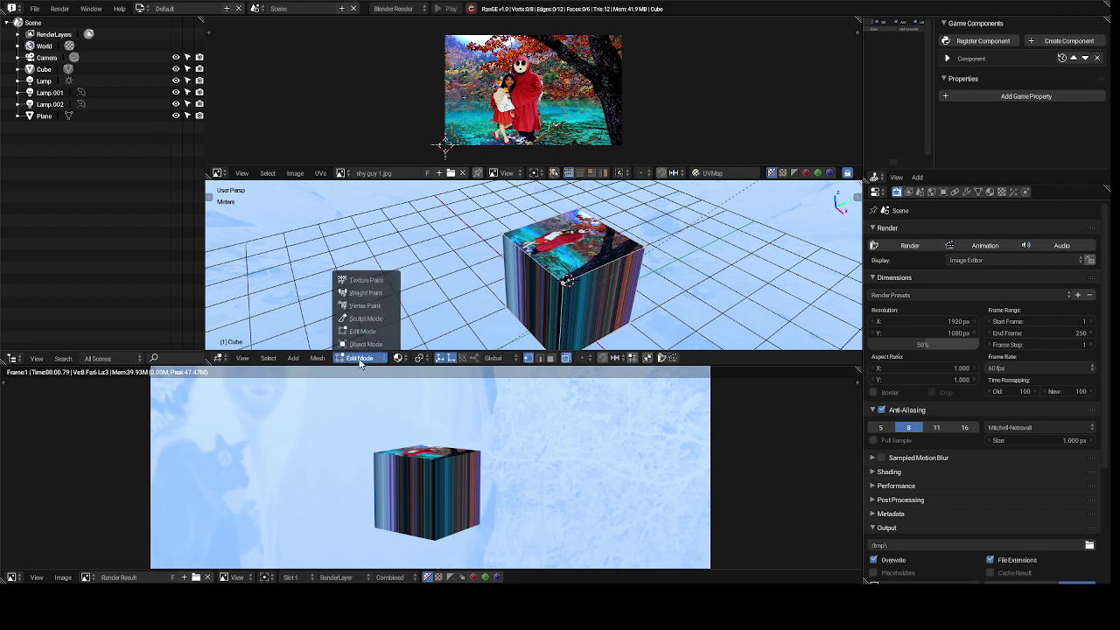
{"action": "left_click", "coordinate": [365, 345]}
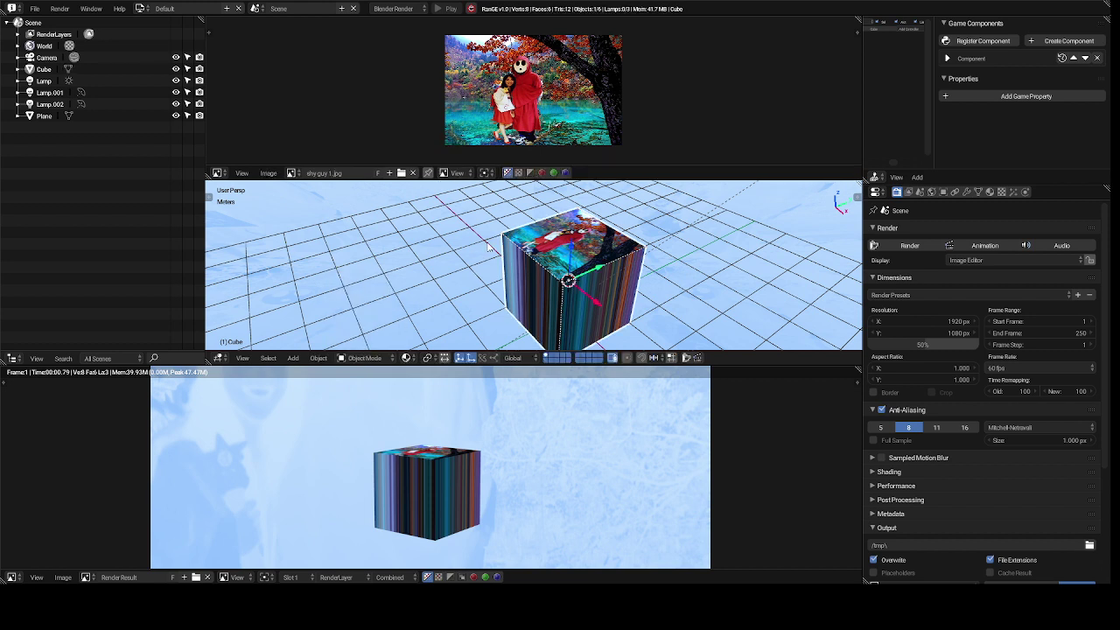
- Put the cube in Edit Mode and return it to Object Mode to demonstrate the mode change
{"action": "left_click", "coordinate": [374, 361]}
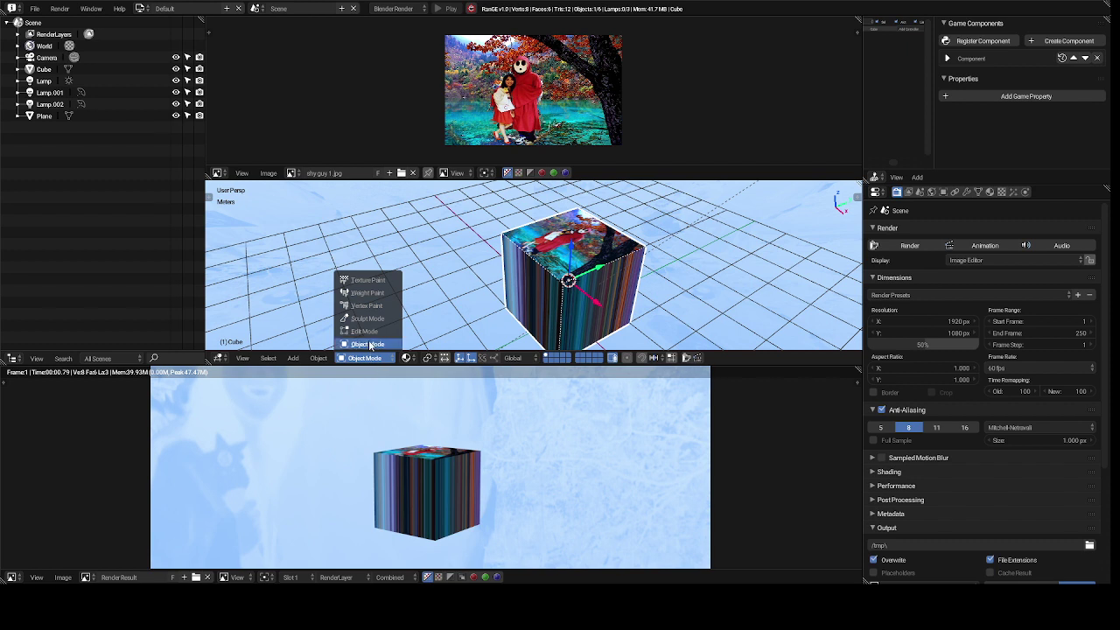
{"action": "left_click", "coordinate": [366, 330]}
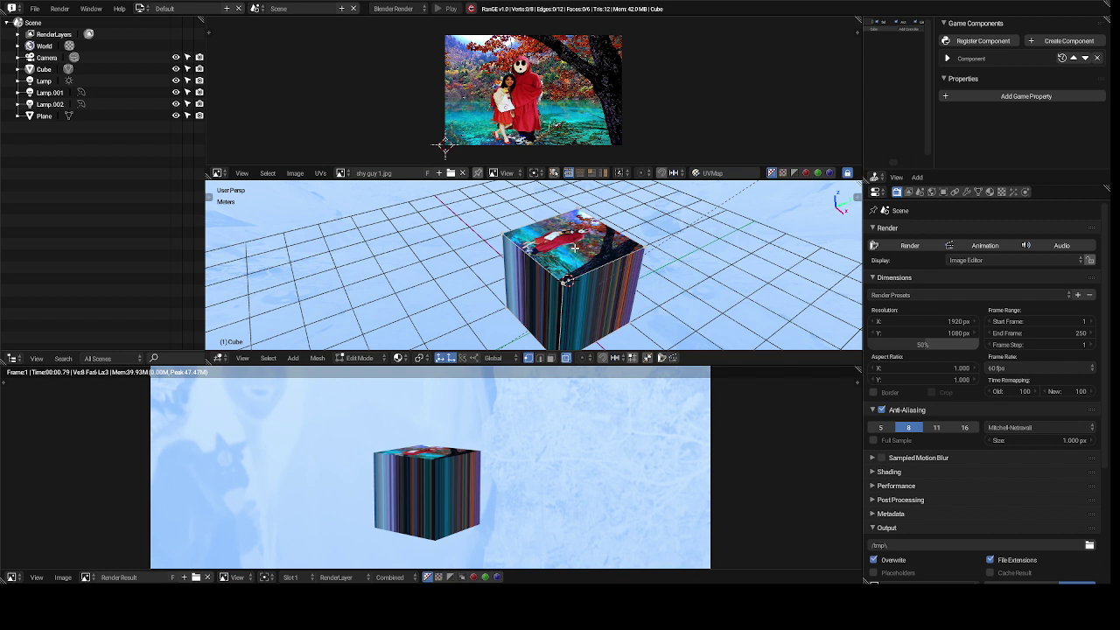
{"action": "left_click", "coordinate": [356, 358]}
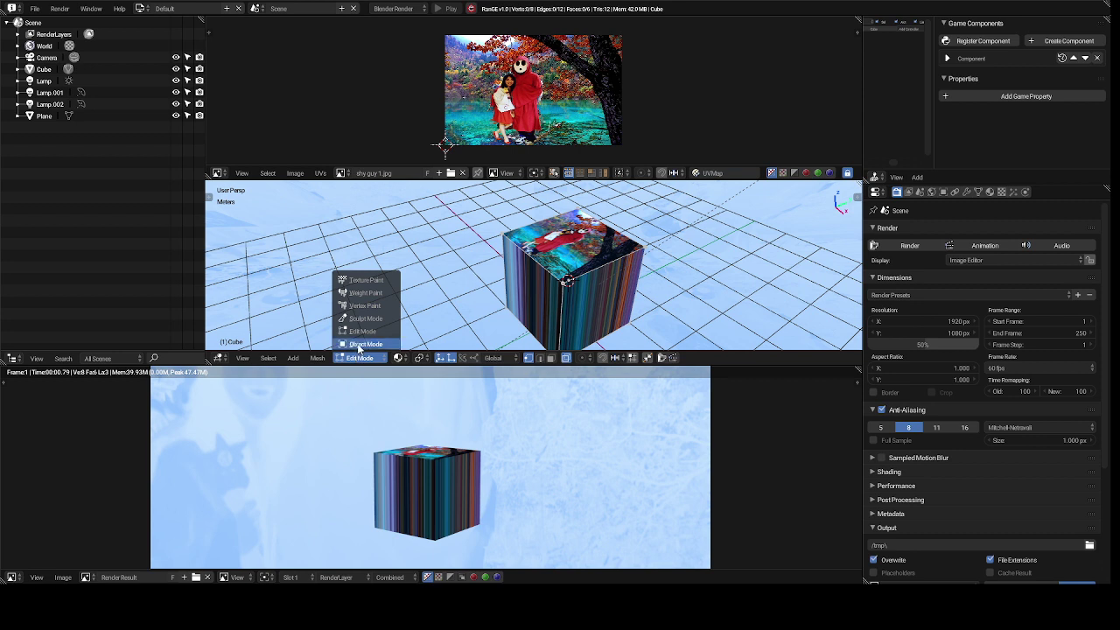
{"action": "left_click", "coordinate": [365, 344]}
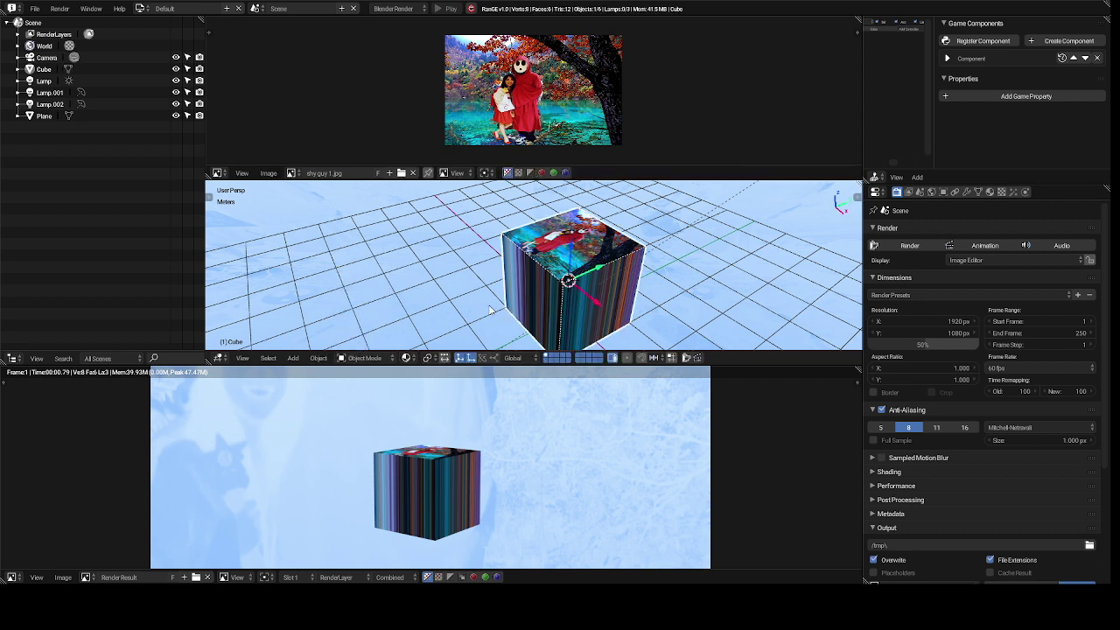
- Rotate the cube 90° about the global X axis and inspect its textured side from a lower viewing angle
{"action": "key", "text": "r"}
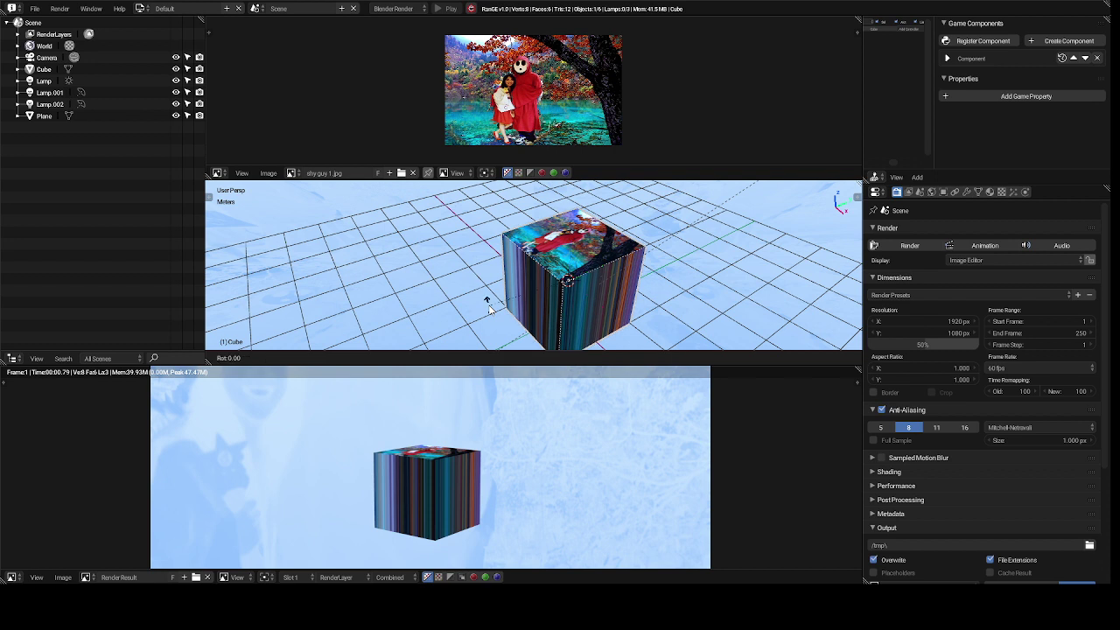
{"action": "key", "text": "x"}
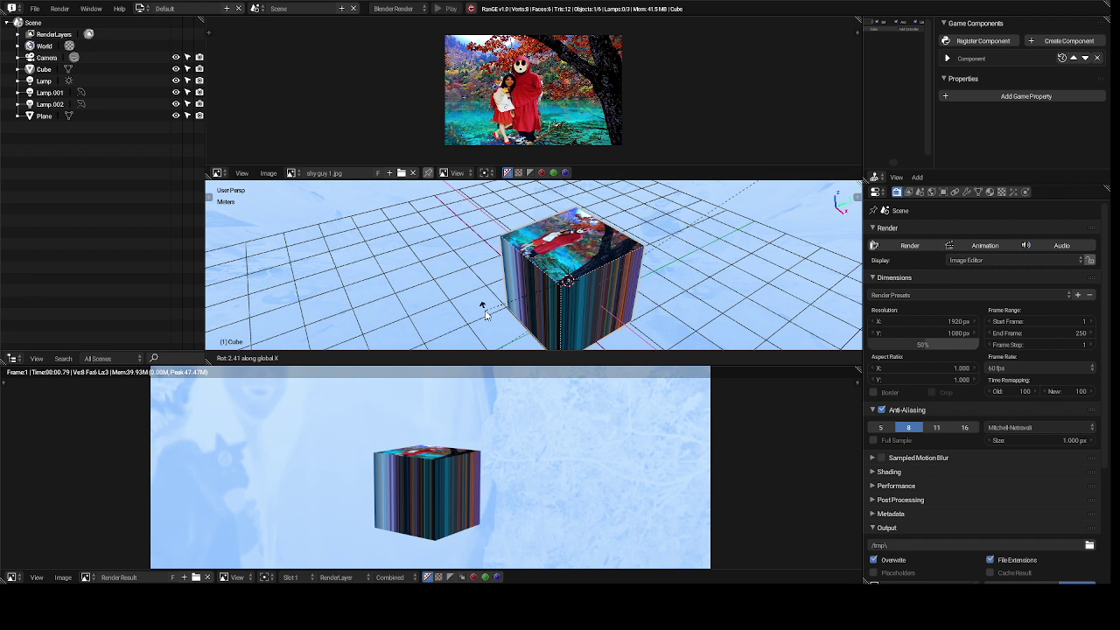
{"action": "type", "text": "90"}
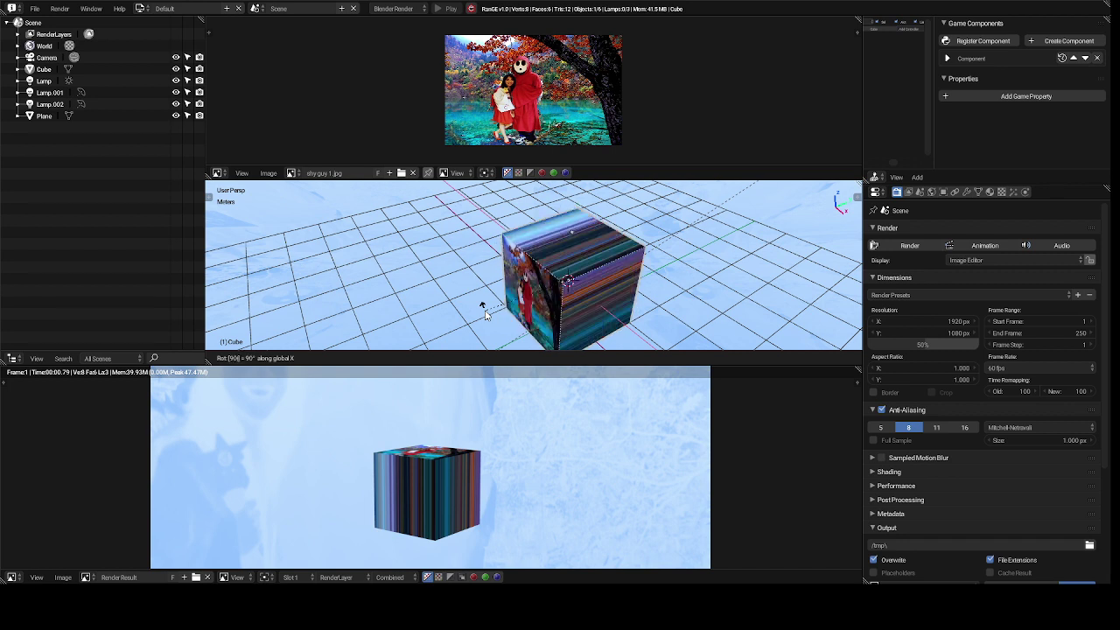
{"action": "key", "text": "Return"}
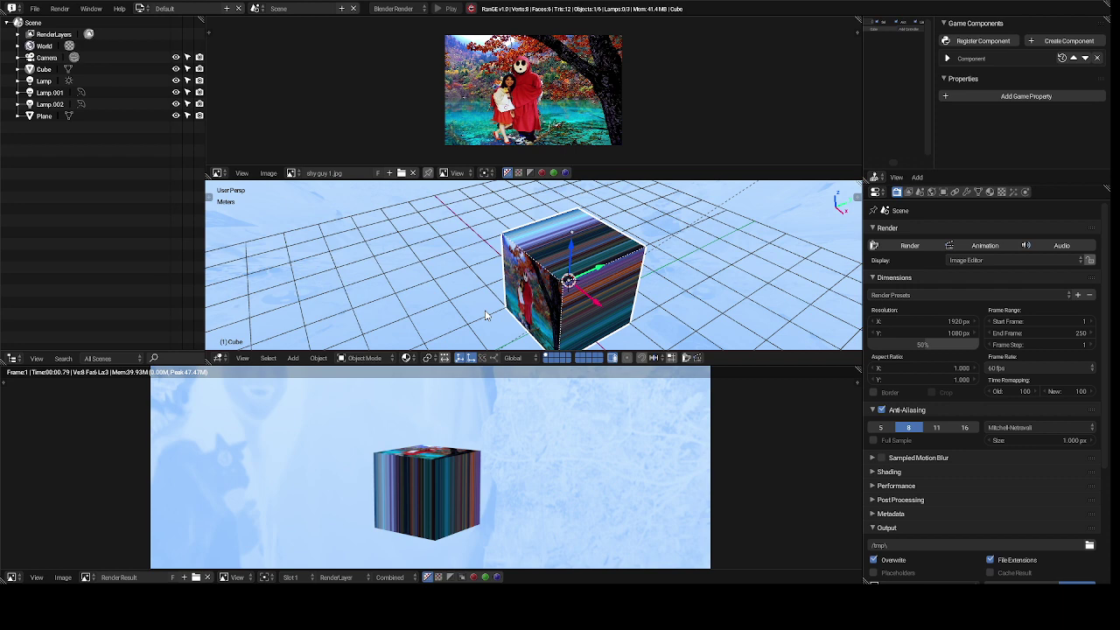
{"action": "key", "text": "KP_8"}
{"action": "key", "text": "KP_8"}
{"action": "key", "text": "KP_8"}
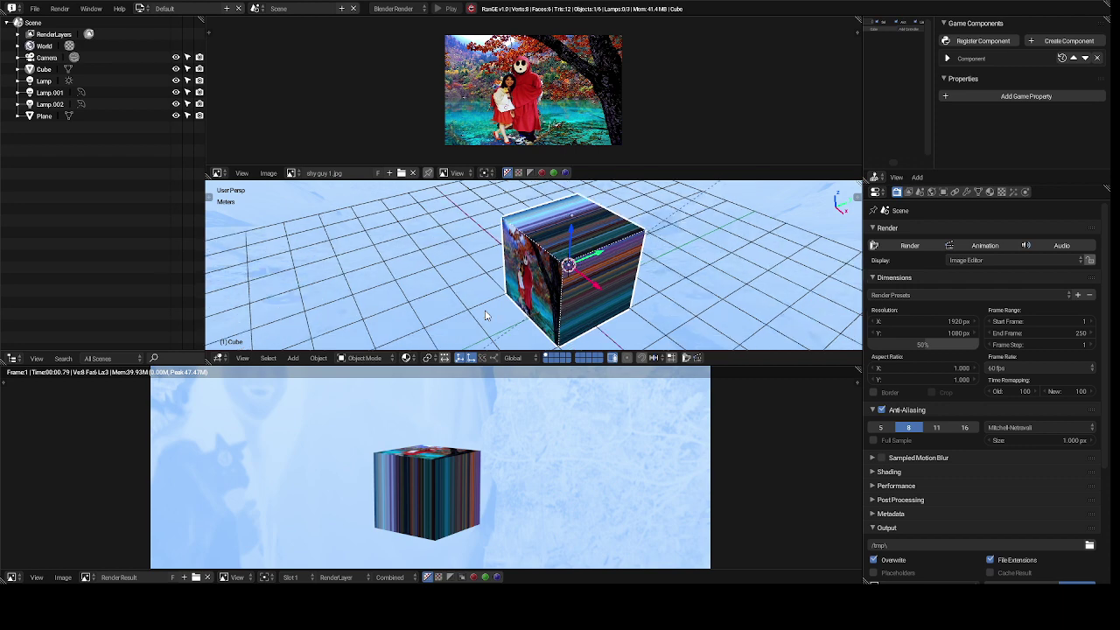
{"action": "key", "text": "KP_8"}
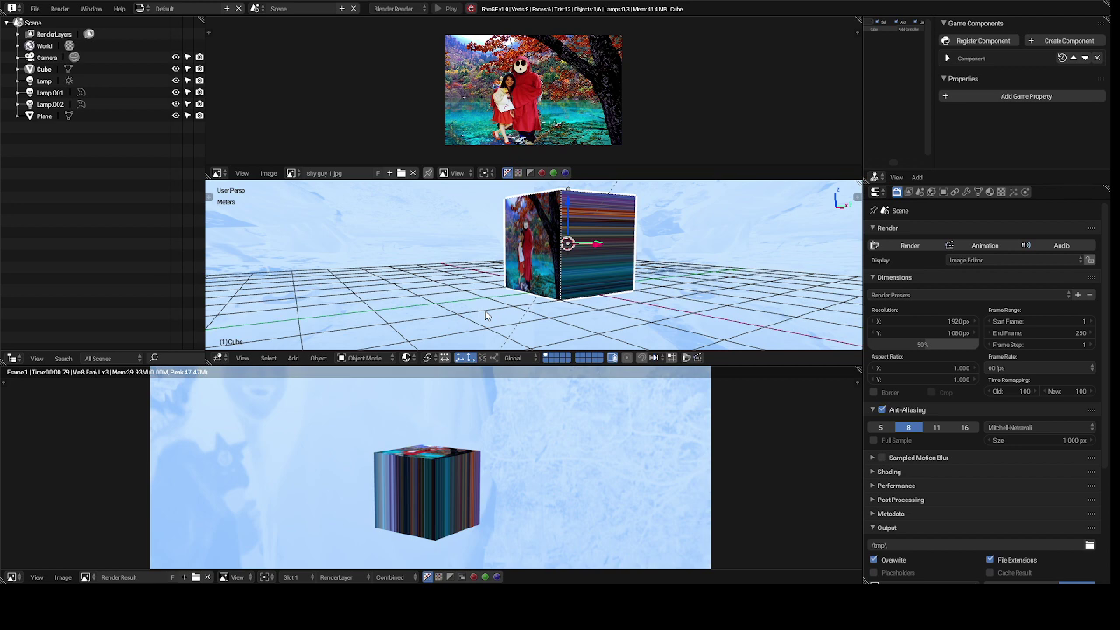
- Face the cube's image side from the front and stretch the cube along the global X axis by about 2.597
{"action": "key", "text": "KP_4"}
{"action": "key", "text": "KP_4"}
{"action": "key", "text": "KP_4"}
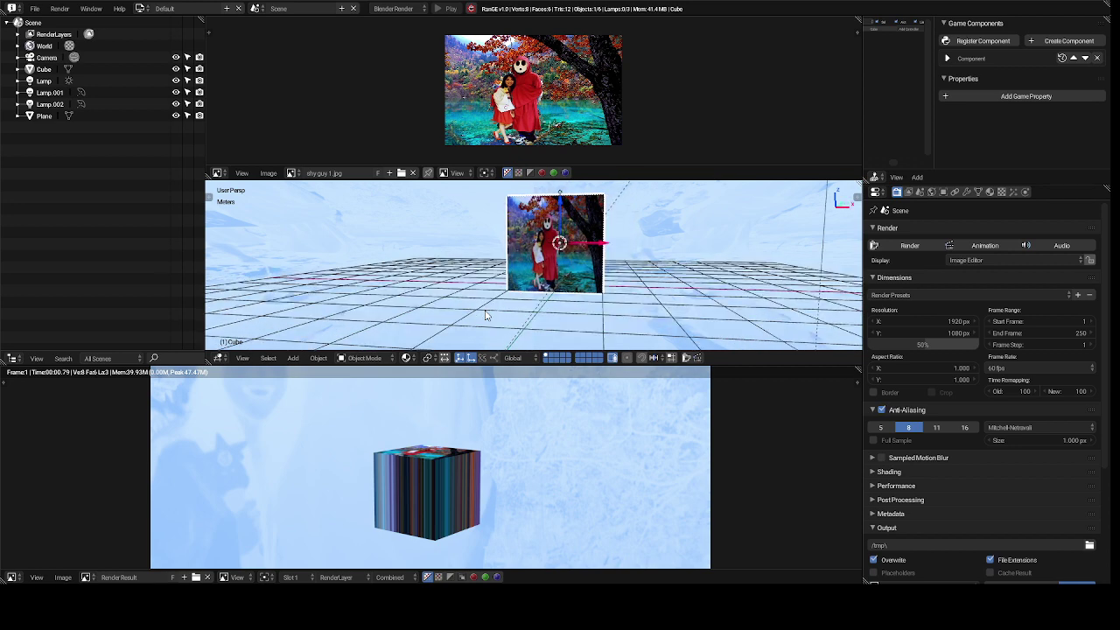
{"action": "key", "text": "KP_4"}
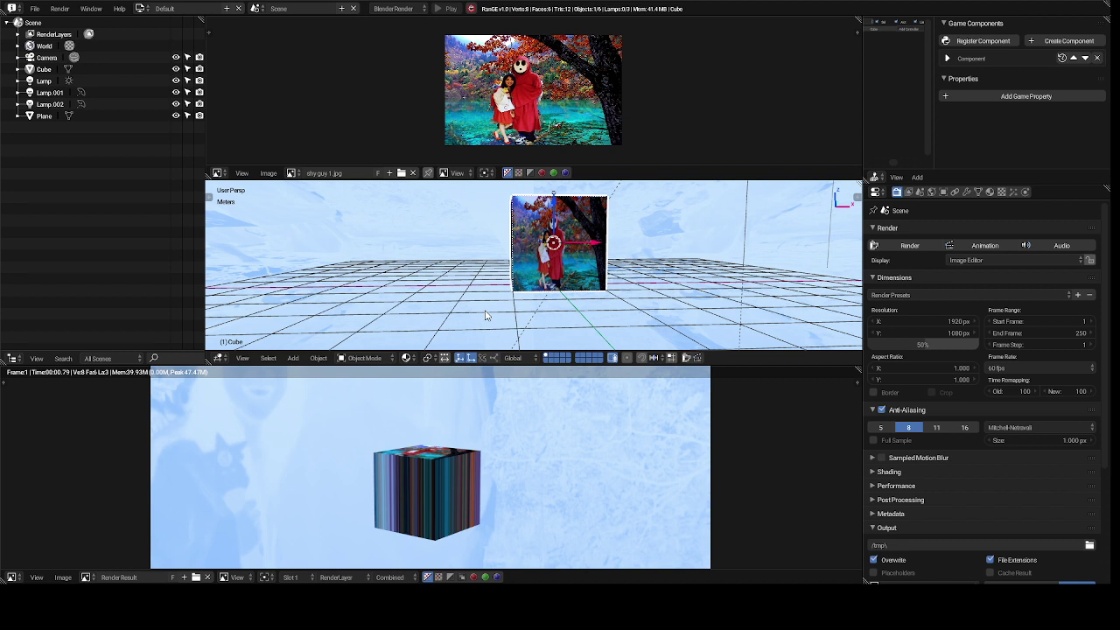
{"action": "key", "text": "s"}
{"action": "key", "text": "x"}
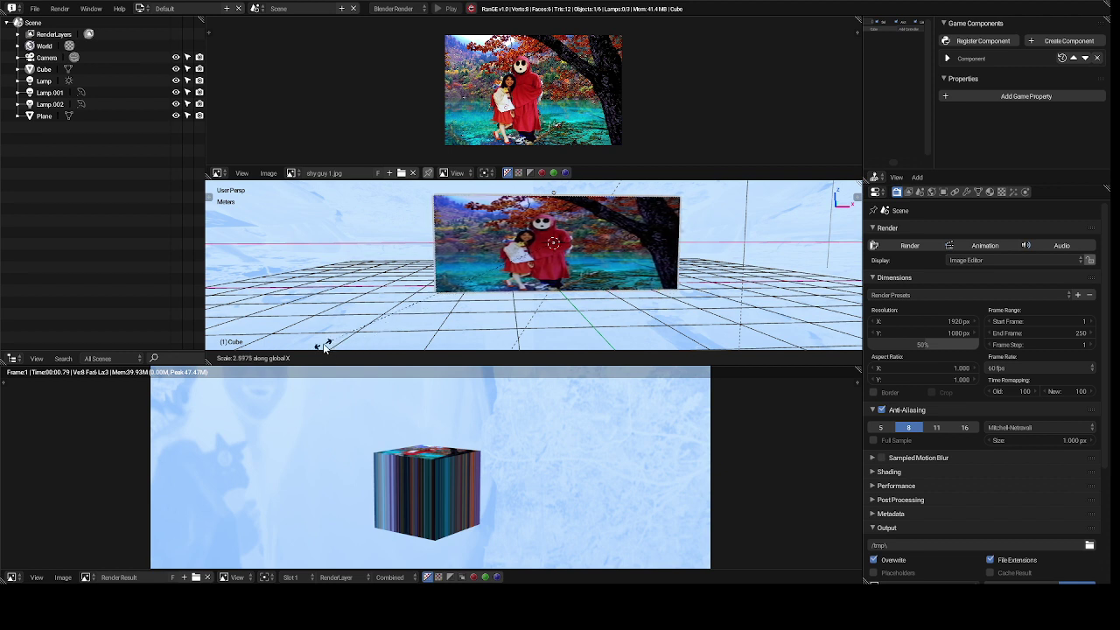
{"action": "left_click", "coordinate": [324, 348]}
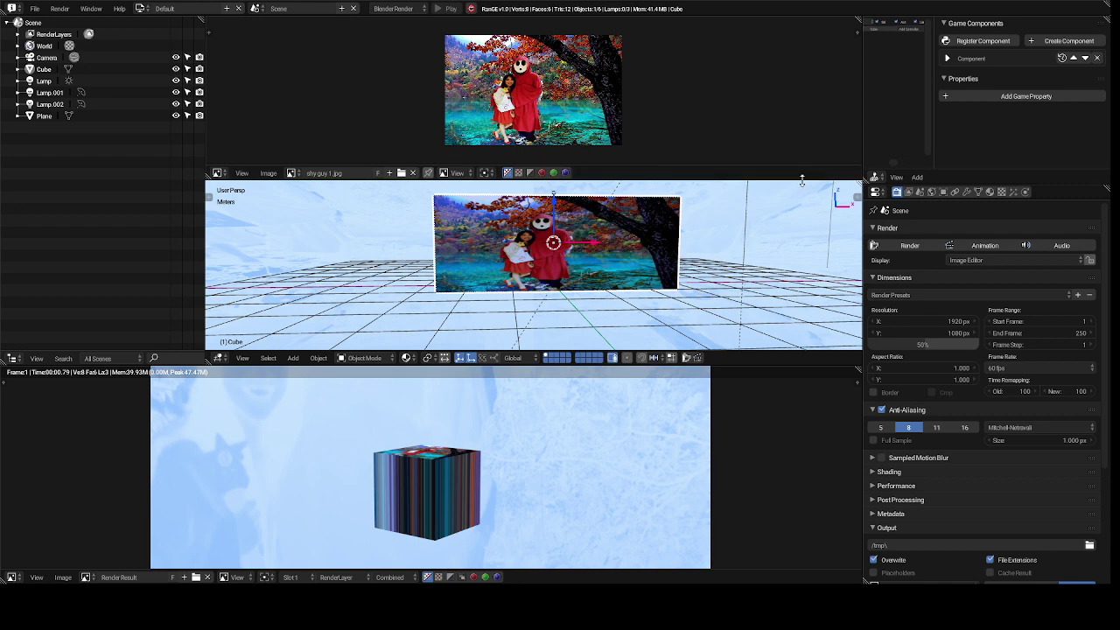
- Enlarge the 3D viewport over the image editor above it and show the viewport's tool shelf
{"action": "left_click_drag", "start_coordinate": [802, 179], "coordinate": [785, 29]}
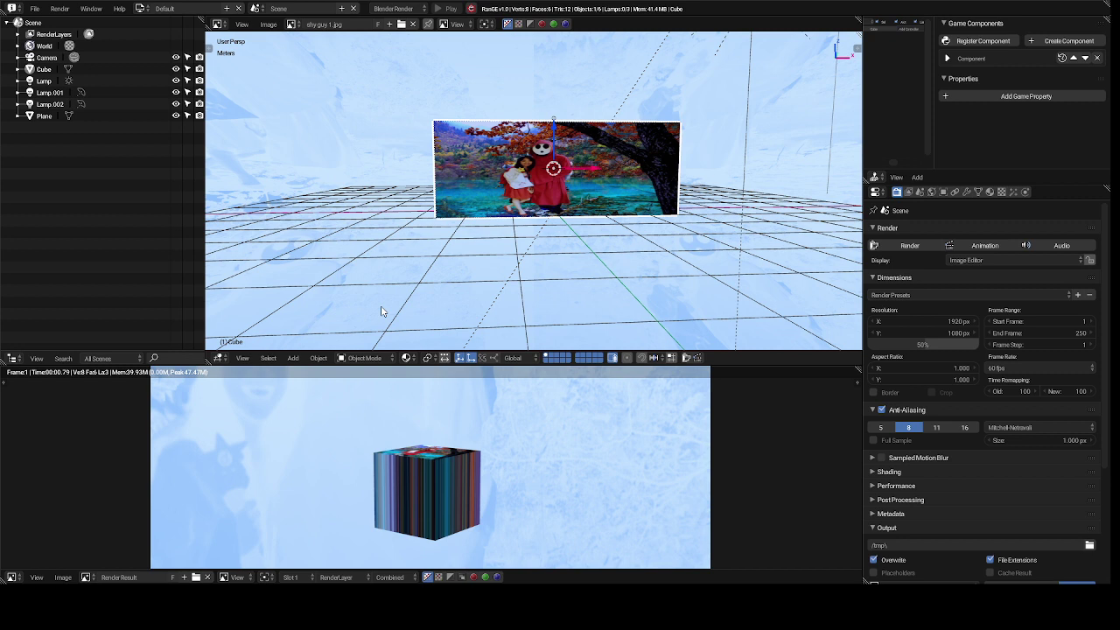
{"action": "key", "text": "t"}
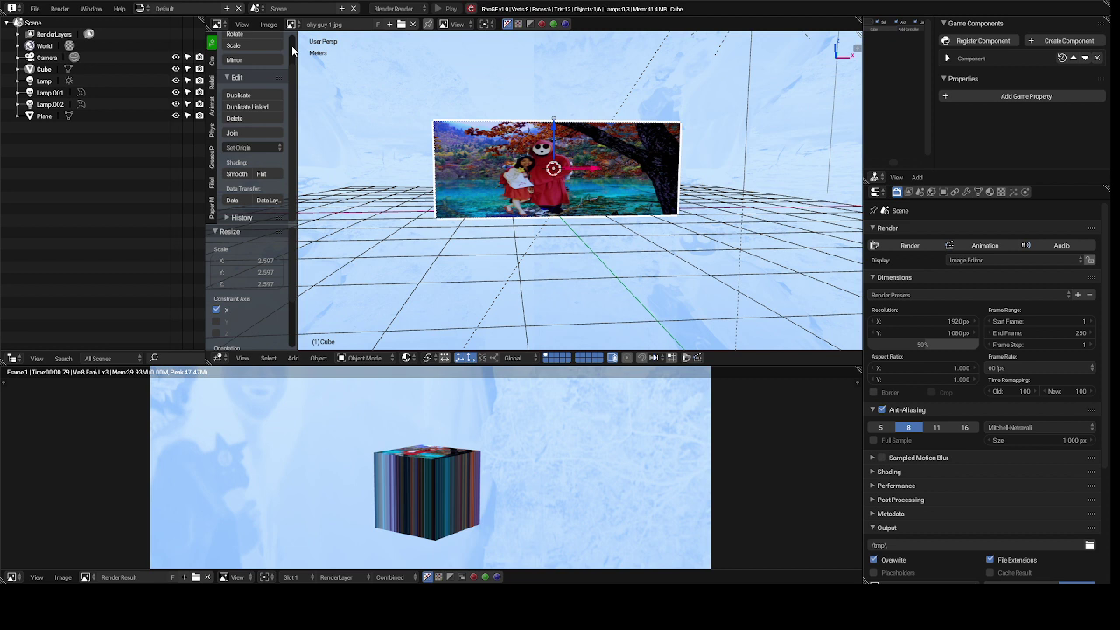
- Look through the Object Mode tools for transforming and editing, including the Add Primitive options
{"action": "scroll", "coordinate": [294, 75], "scroll_direction": "up", "scroll_amount": 2}
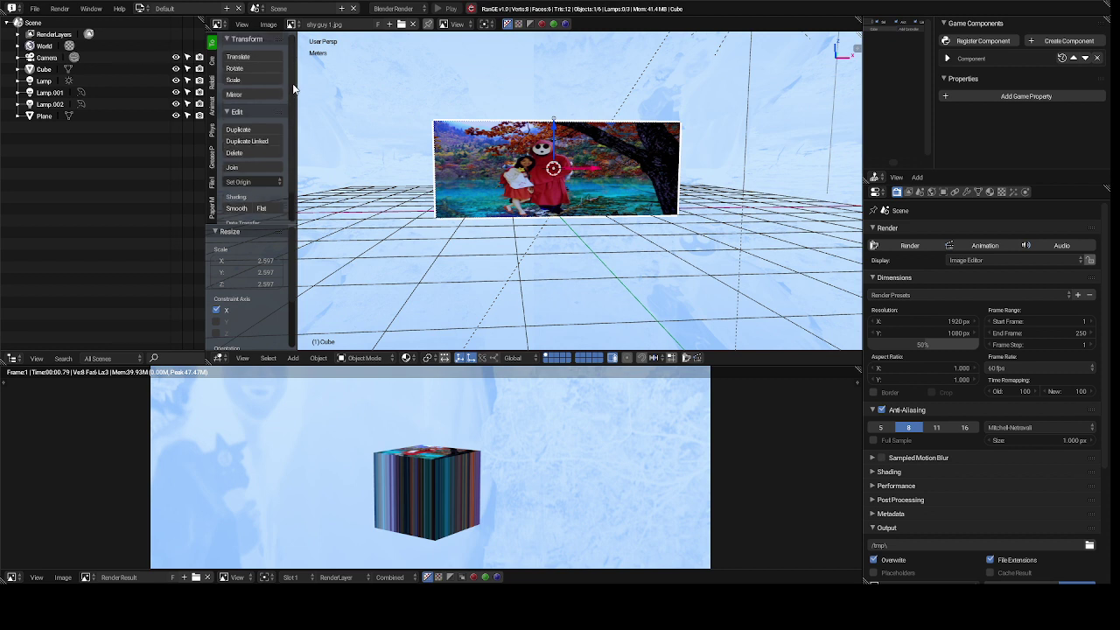
{"action": "scroll", "coordinate": [292, 91], "scroll_direction": "down", "scroll_amount": 2}
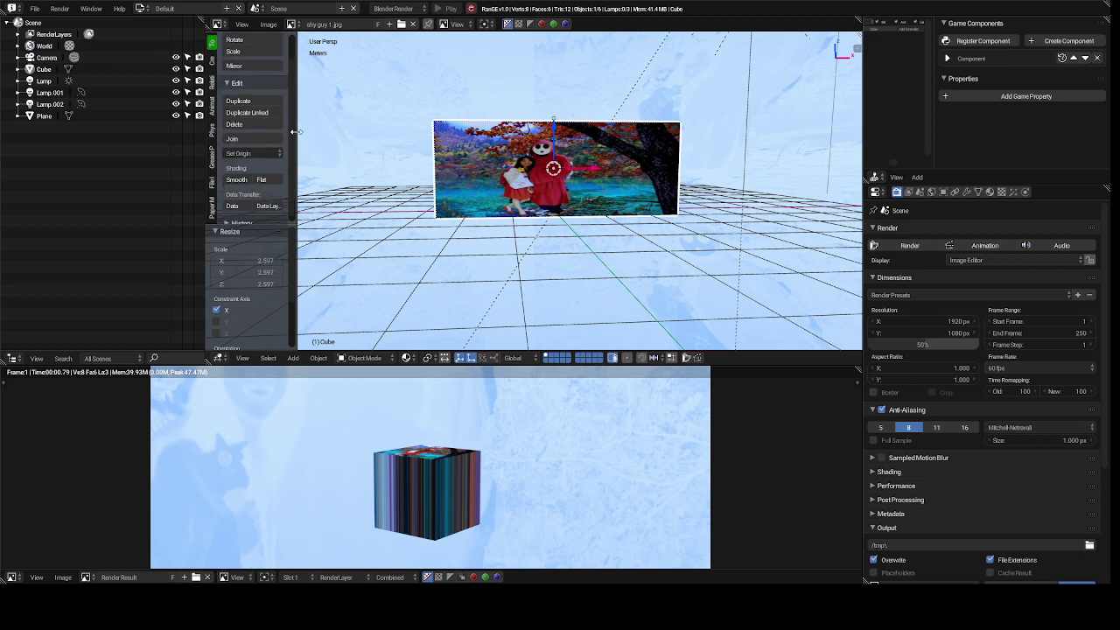
{"action": "scroll", "coordinate": [296, 103], "scroll_direction": "down", "scroll_amount": 1}
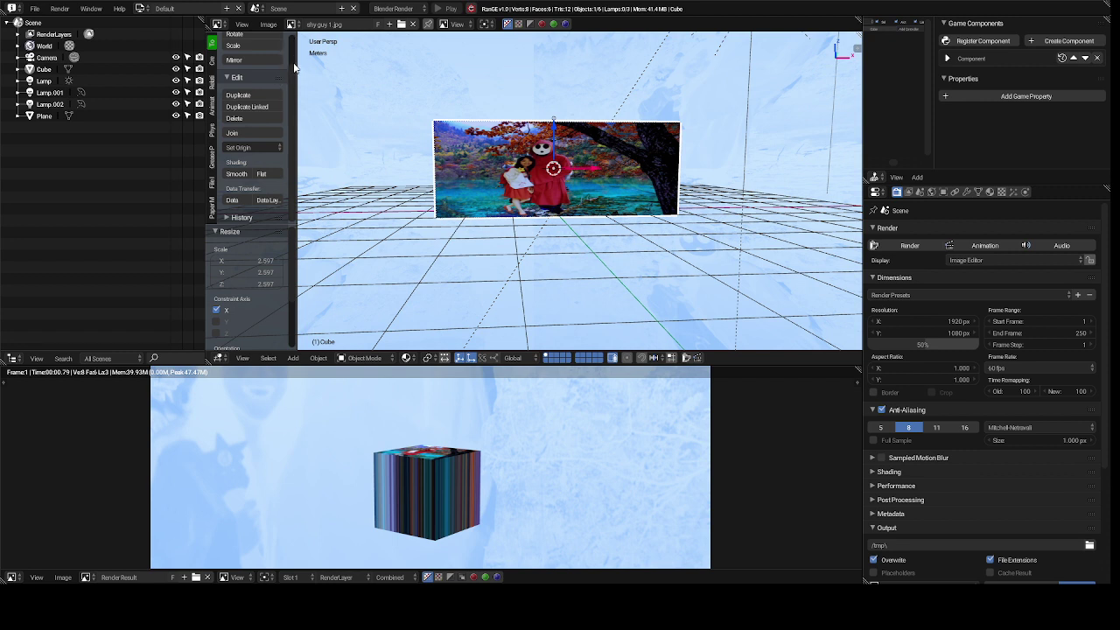
{"action": "scroll", "coordinate": [294, 70], "scroll_direction": "up", "scroll_amount": 2}
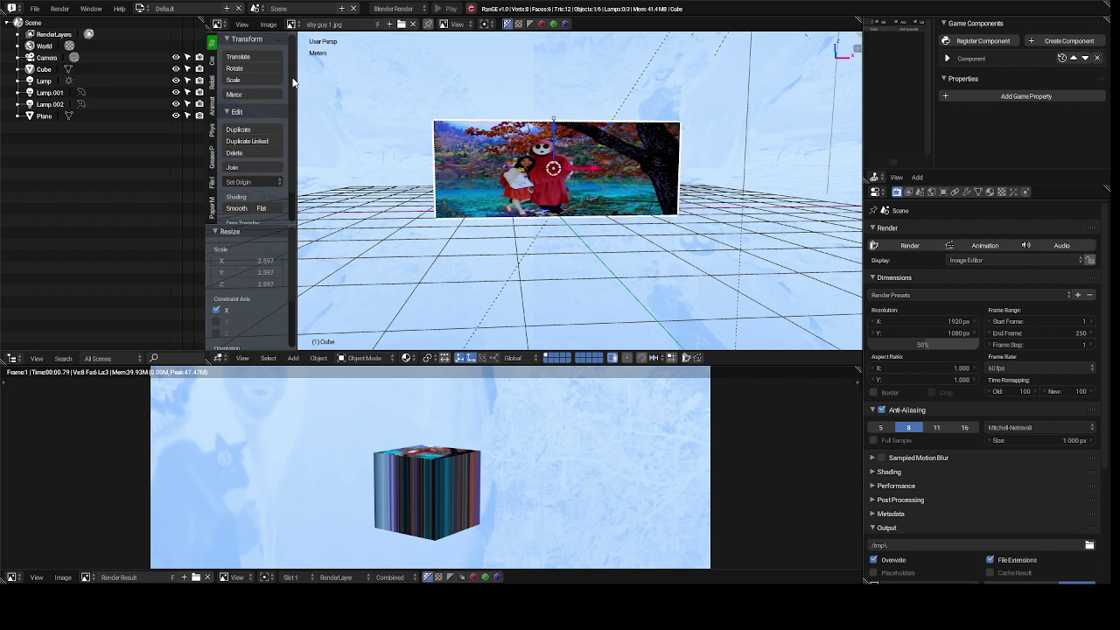
{"action": "scroll", "coordinate": [291, 91], "scroll_direction": "down", "scroll_amount": 1}
{"action": "scroll", "coordinate": [291, 97], "scroll_direction": "down", "scroll_amount": 2}
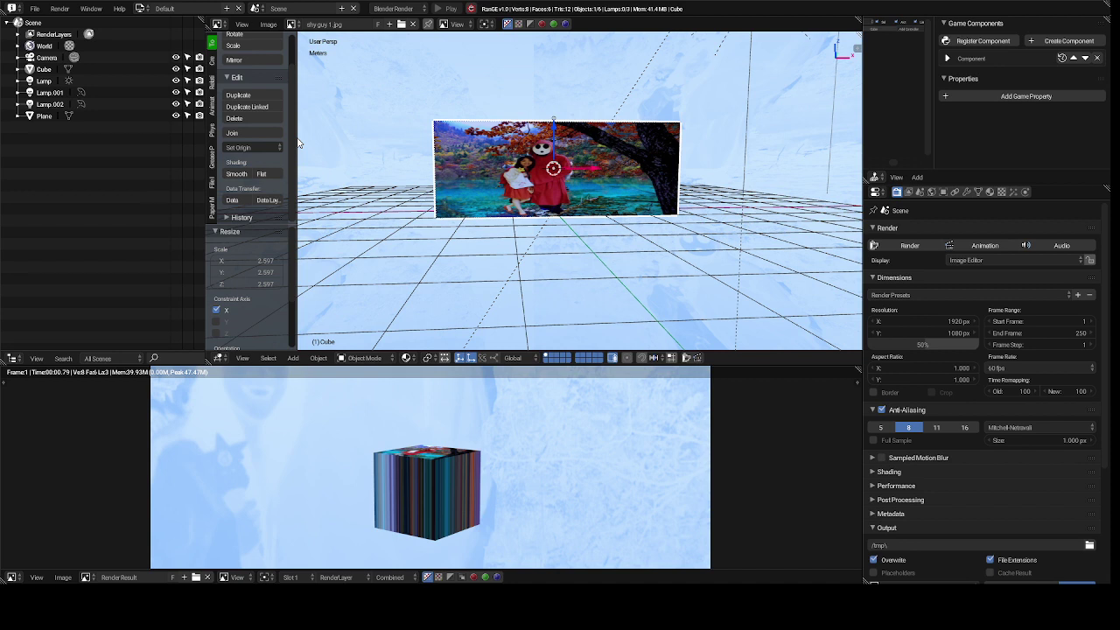
{"action": "scroll", "coordinate": [294, 132], "scroll_direction": "up", "scroll_amount": 3}
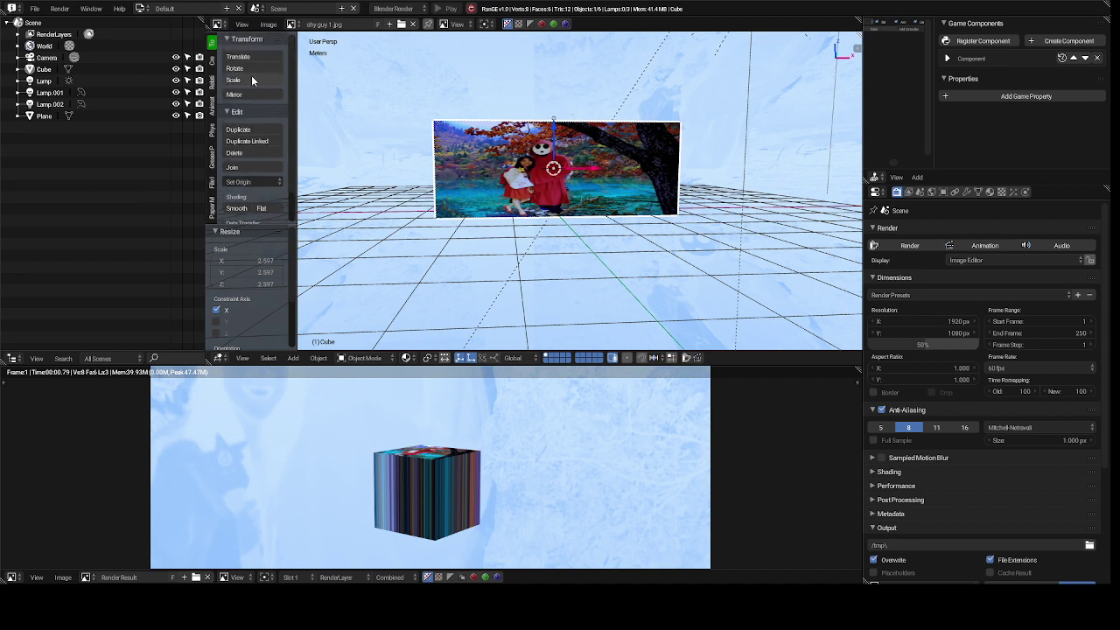
{"action": "left_click", "coordinate": [211, 63]}
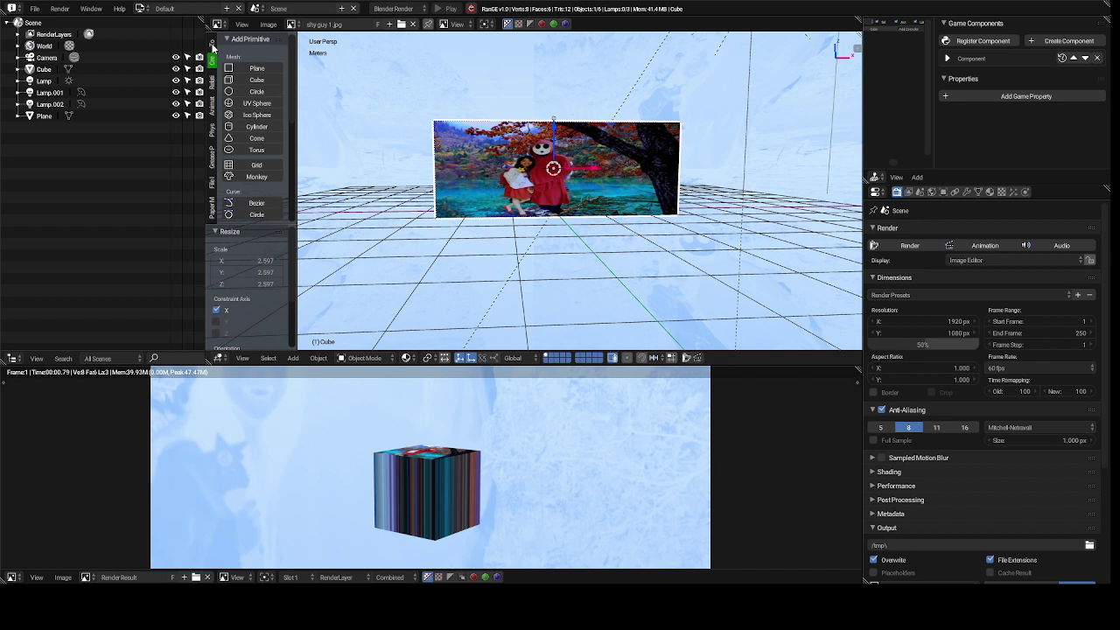
{"action": "left_click", "coordinate": [211, 45]}
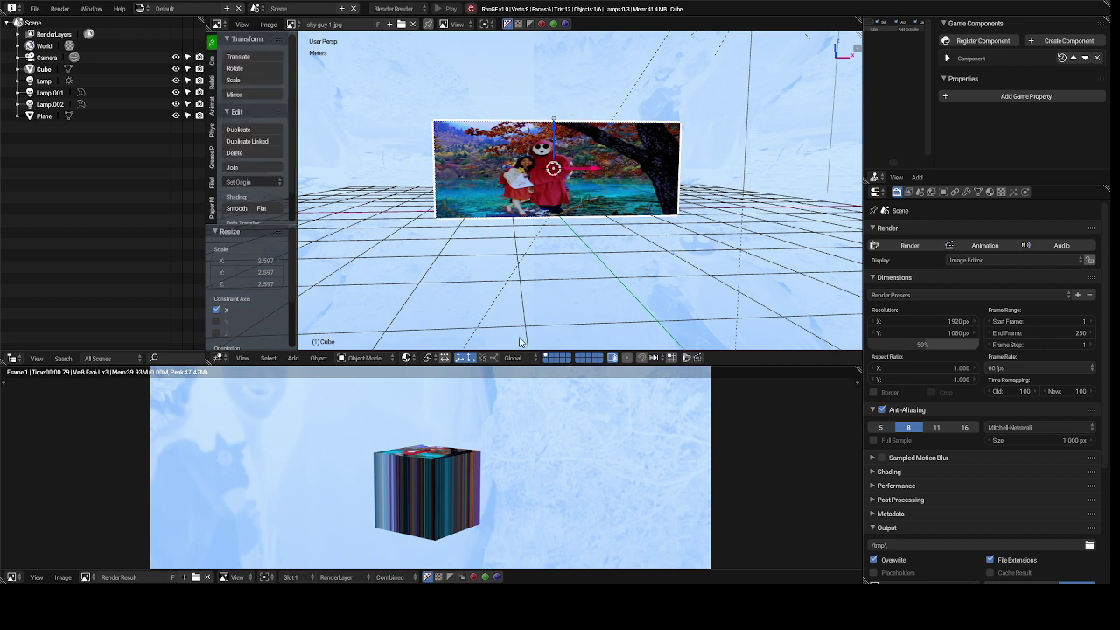
- Put the stretched cube in Edit Mode and knife-cut its image face from the upper to the lower edge beside the girl
{"action": "left_click", "coordinate": [378, 360]}
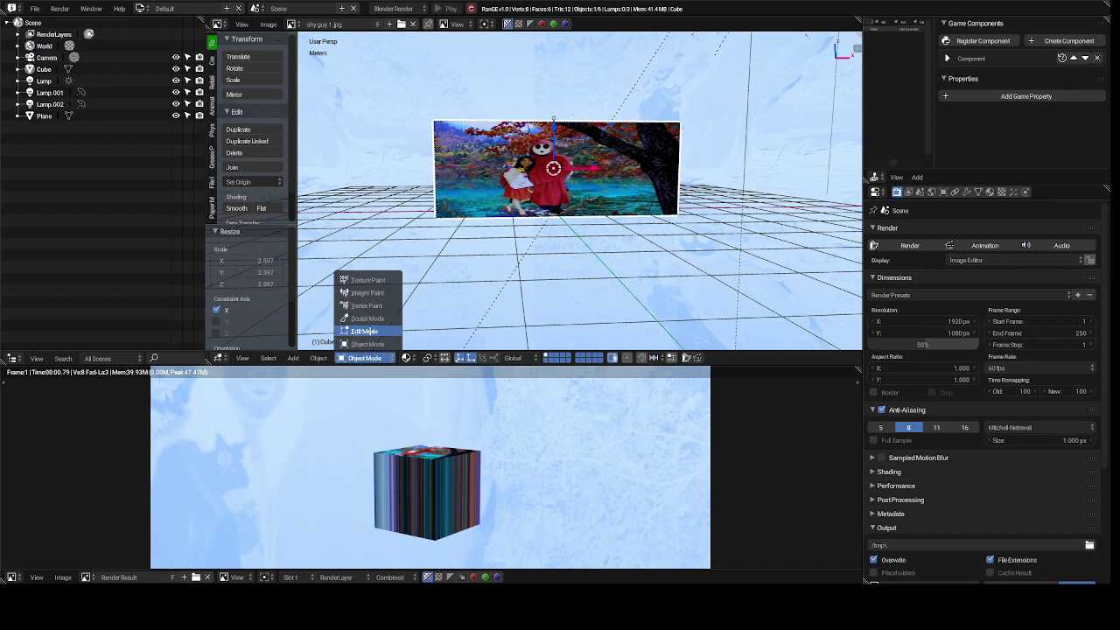
{"action": "left_click", "coordinate": [364, 332]}
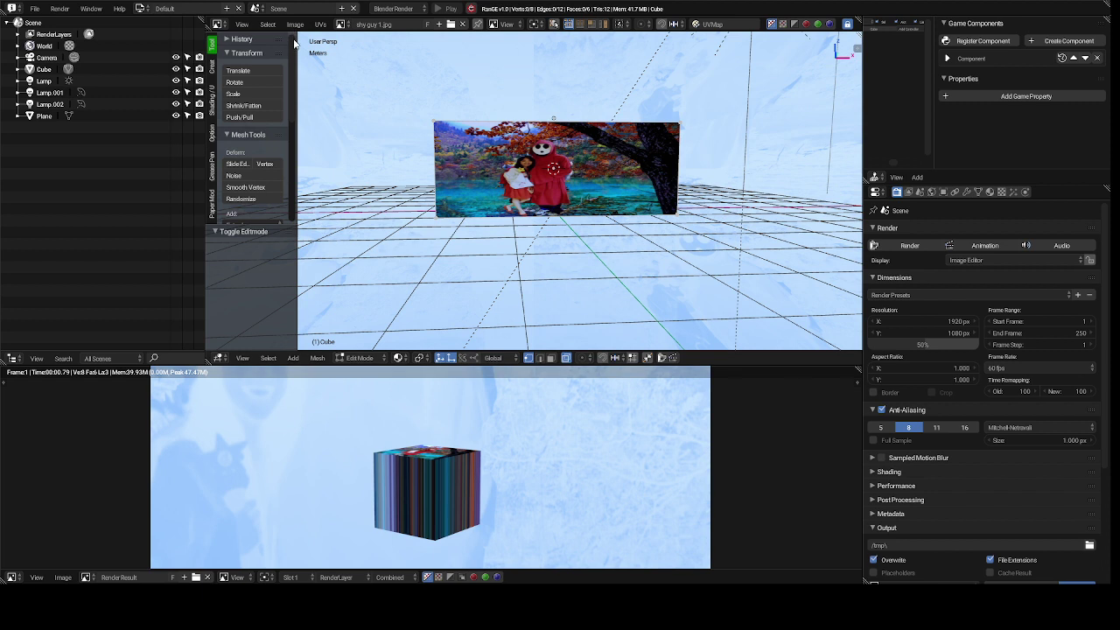
{"action": "scroll", "coordinate": [294, 61], "scroll_direction": "down", "scroll_amount": 2}
{"action": "scroll", "coordinate": [294, 61], "scroll_direction": "down", "scroll_amount": 4}
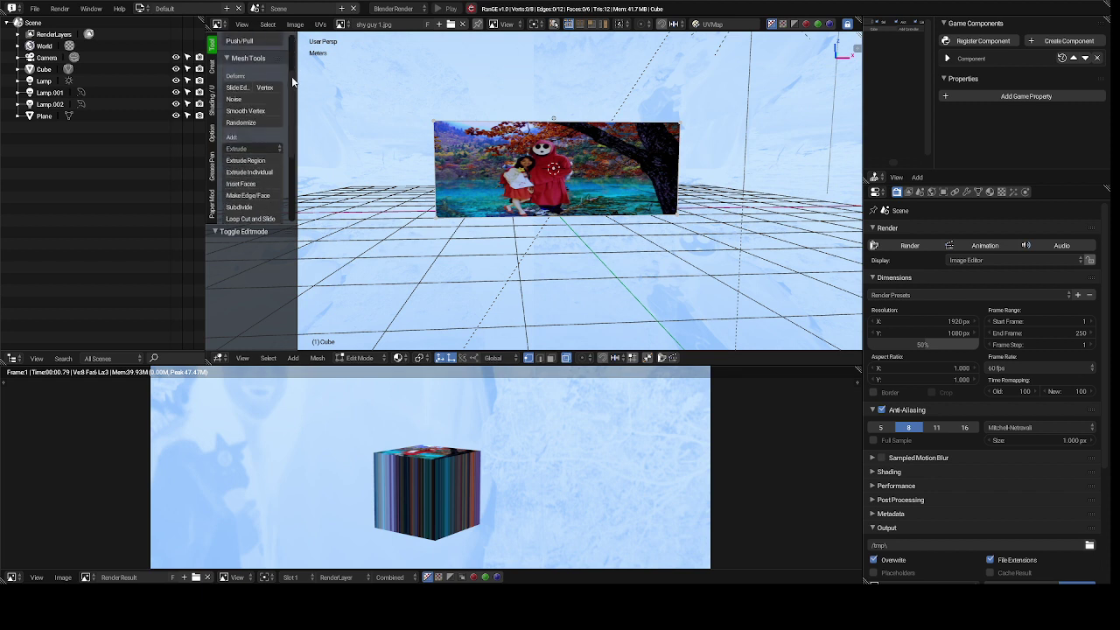
{"action": "scroll", "coordinate": [289, 108], "scroll_direction": "down", "scroll_amount": 2}
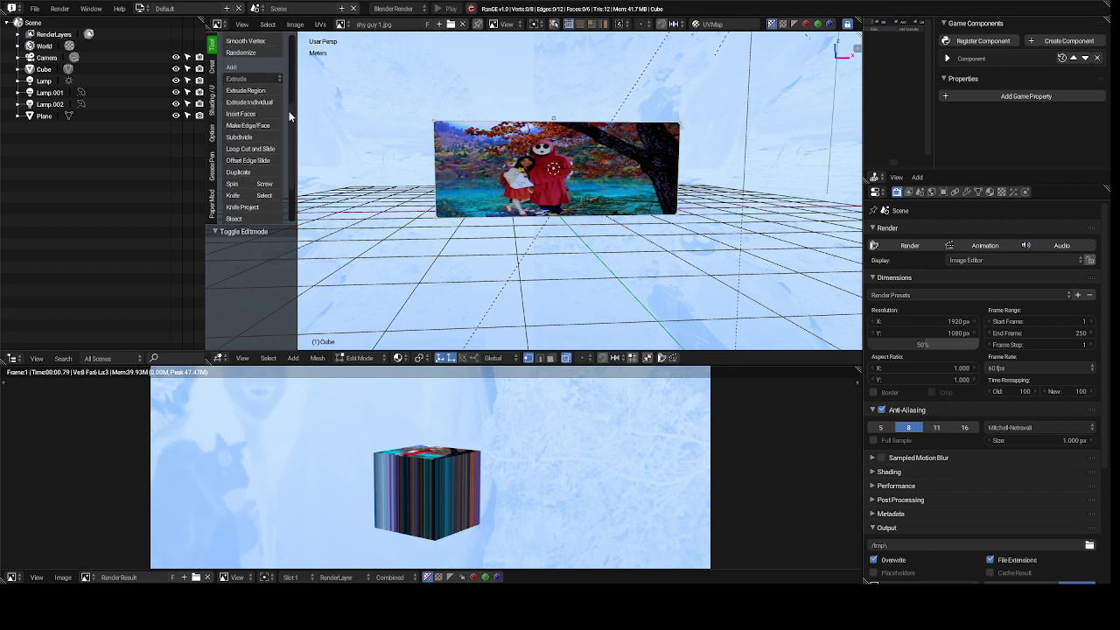
{"action": "scroll", "coordinate": [290, 126], "scroll_direction": "down", "scroll_amount": 2}
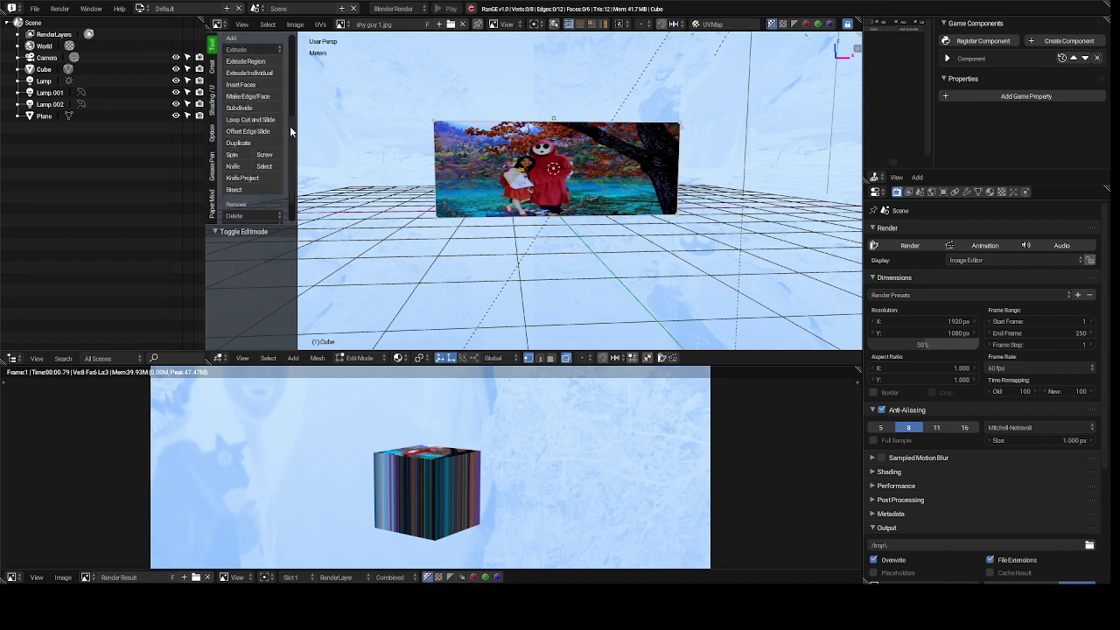
{"action": "left_click", "coordinate": [233, 164]}
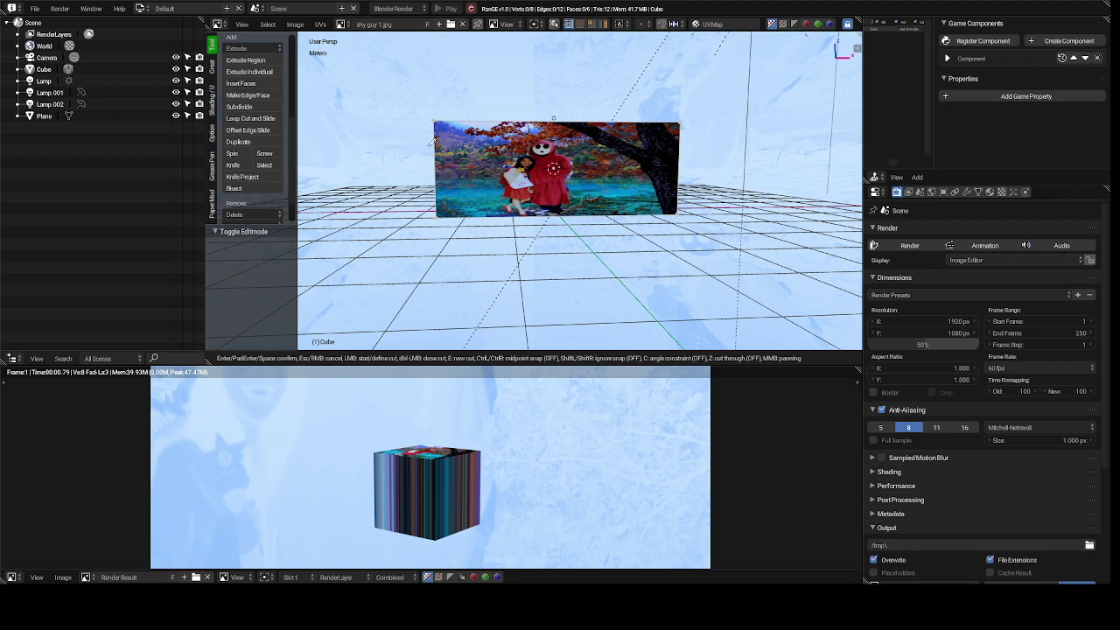
{"action": "left_click", "coordinate": [488, 119]}
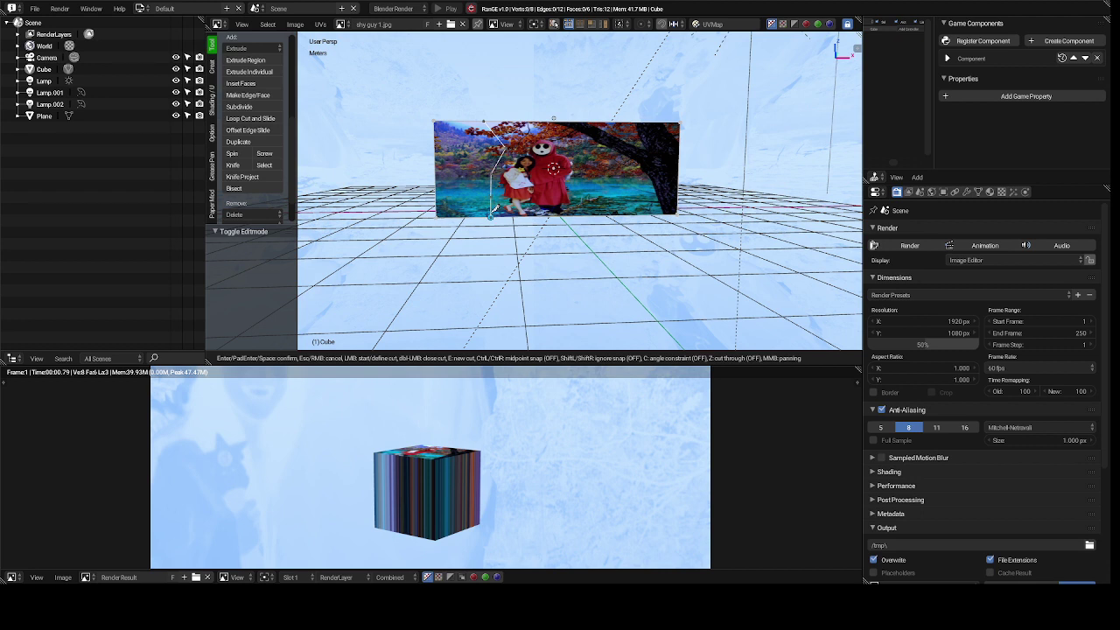
{"action": "key", "text": "Return"}
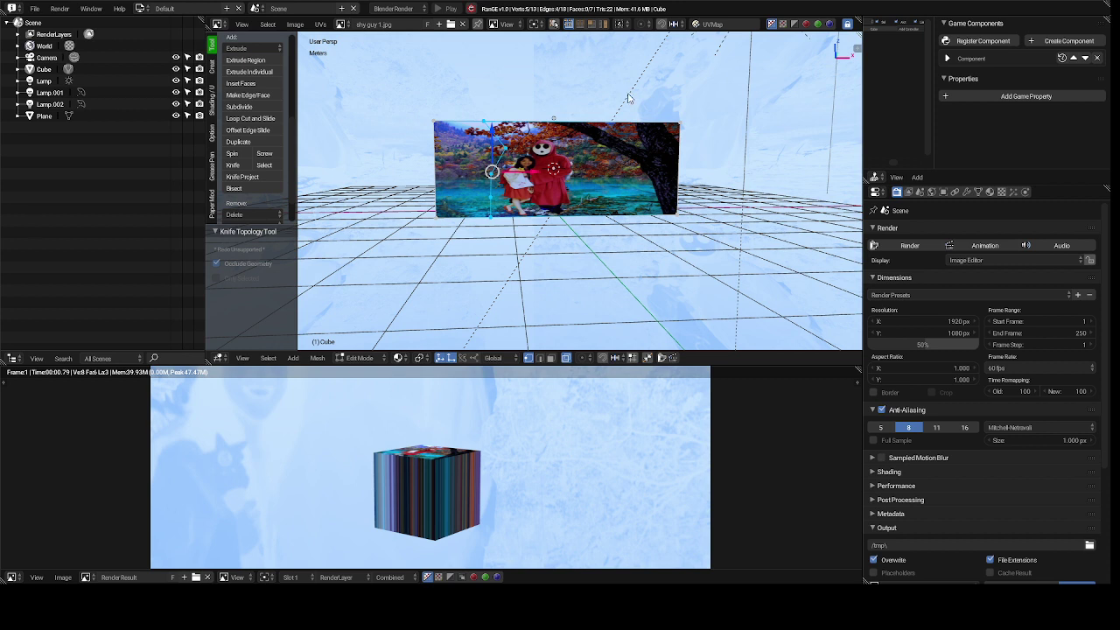
{"action": "key", "text": "space"}
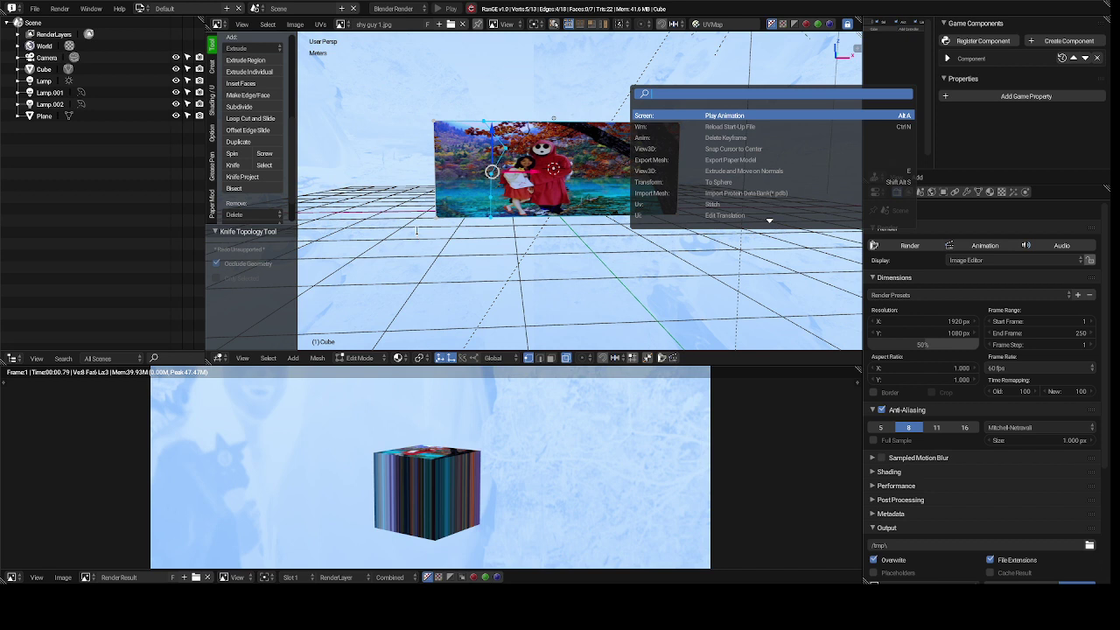
{"action": "key", "text": "Escape"}
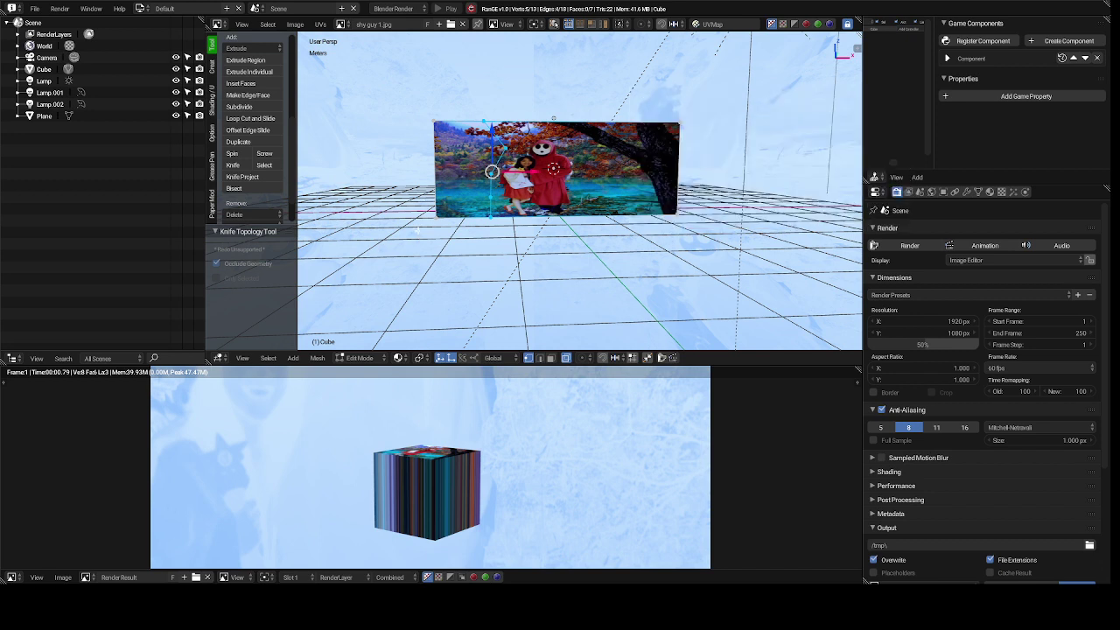
{"action": "key", "text": "space"}
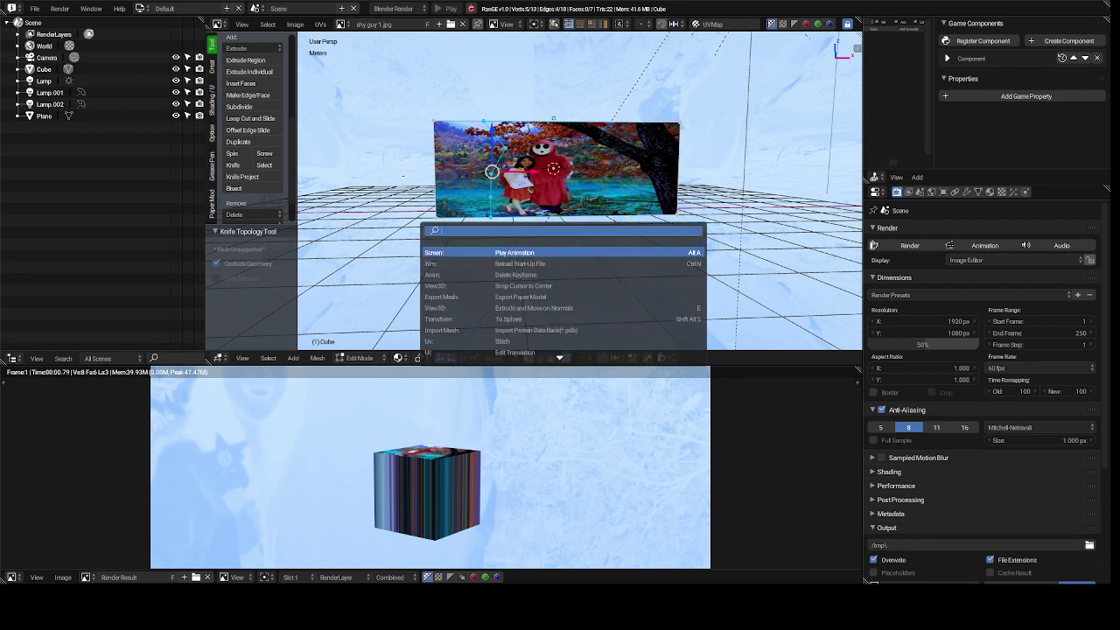
{"action": "key", "text": "Escape"}
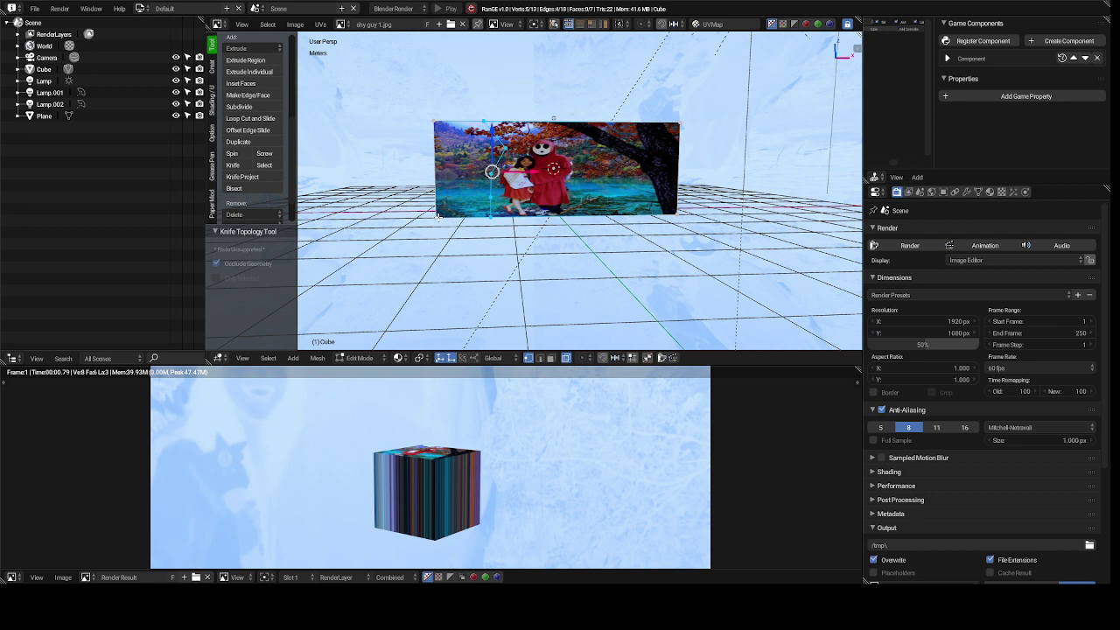
- Add the corner vertices beside the knife cut to the selection, filling the region between them, and delete the selected vertices
{"action": "right_click", "coordinate": [438, 216], "text": "shift"}
{"action": "key", "text": "KP_4"}
{"action": "key", "text": "KP_4"}
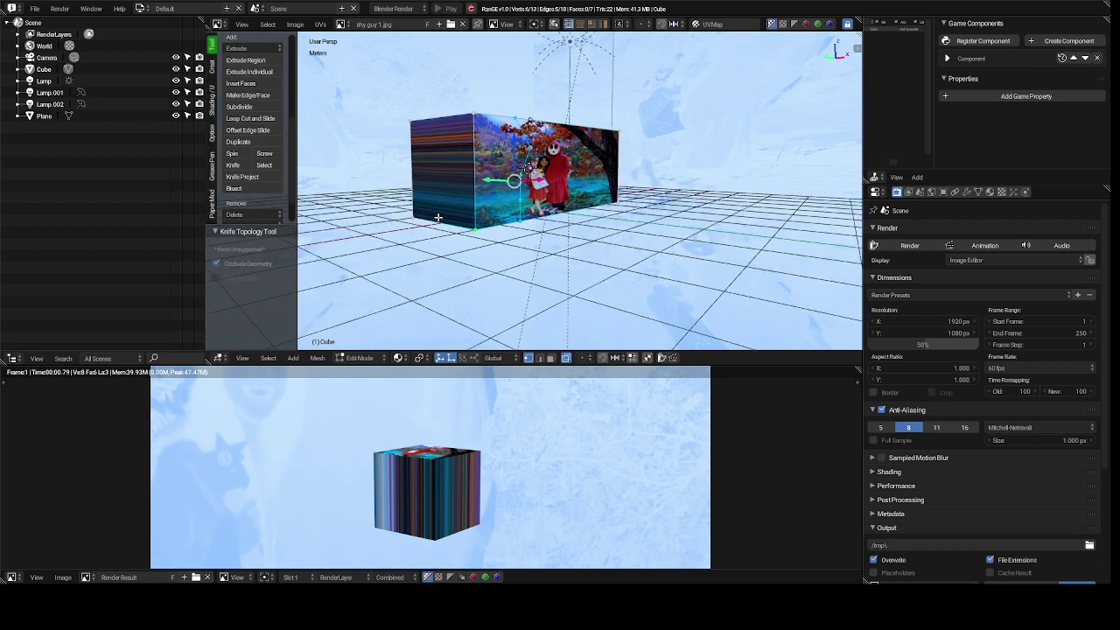
{"action": "right_click", "coordinate": [474, 113], "text": "ctrl+shift"}
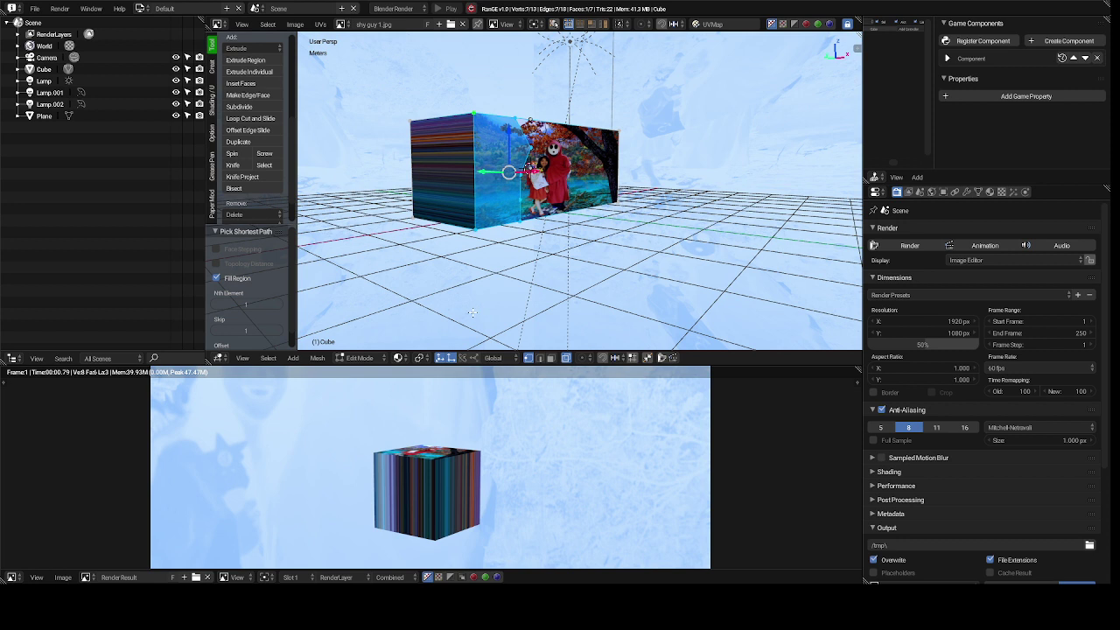
{"action": "key", "text": "x"}
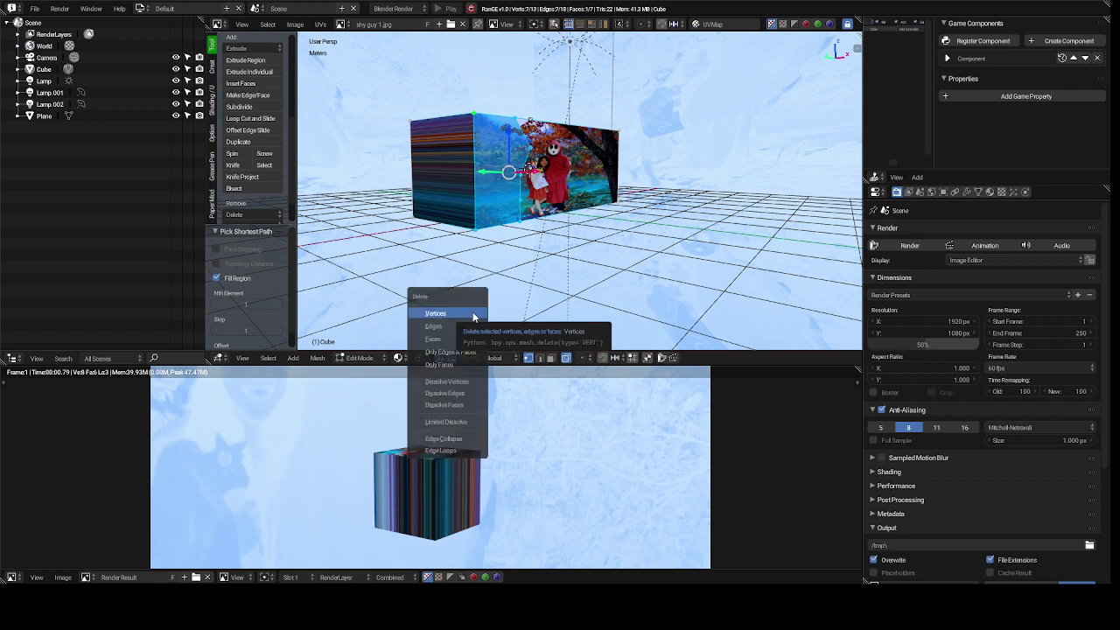
{"action": "left_click", "coordinate": [472, 314]}
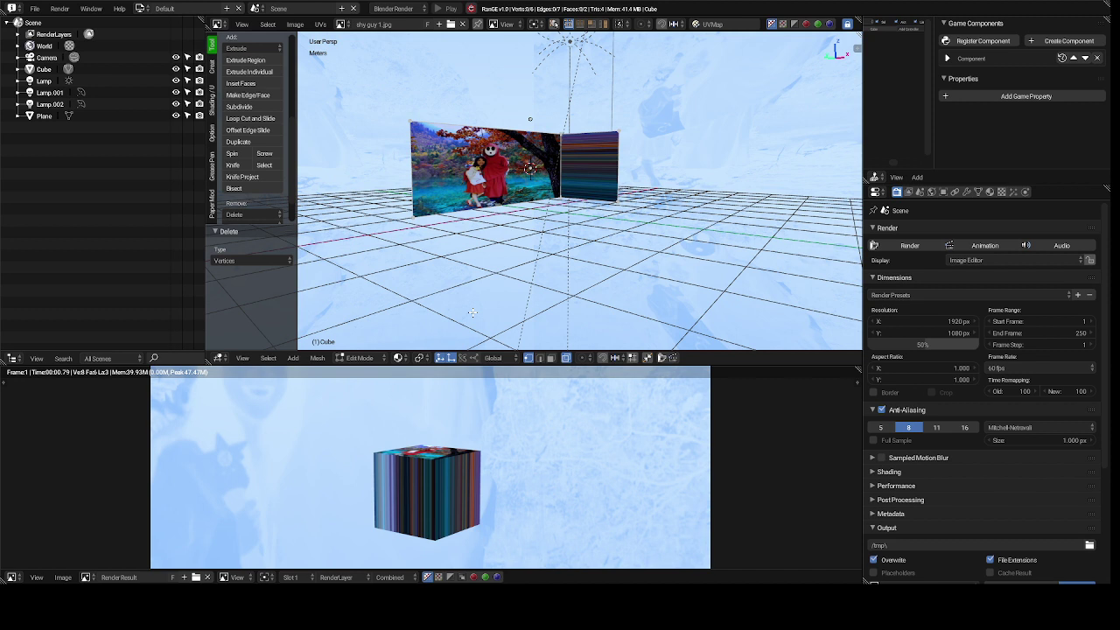
- Knife-cut the image face around the two figures, from the lower edge beside the girl, over their heads and back down to the lower edge
{"action": "key", "text": "KP_4"}
{"action": "key", "text": "KP_4"}
{"action": "key", "text": "KP_4"}
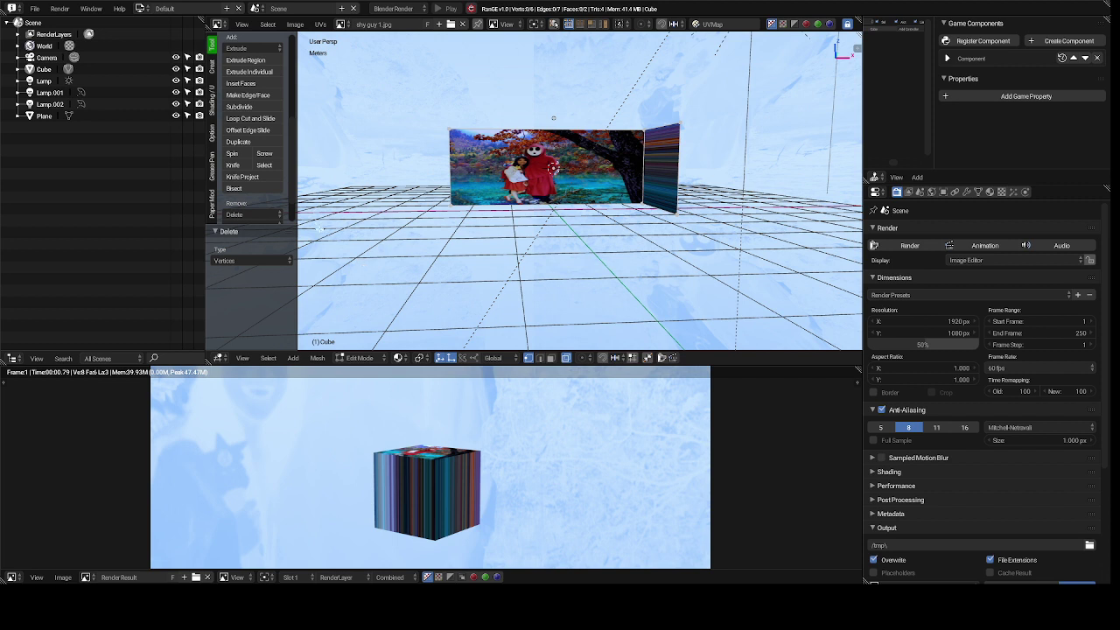
{"action": "left_click", "coordinate": [232, 165]}
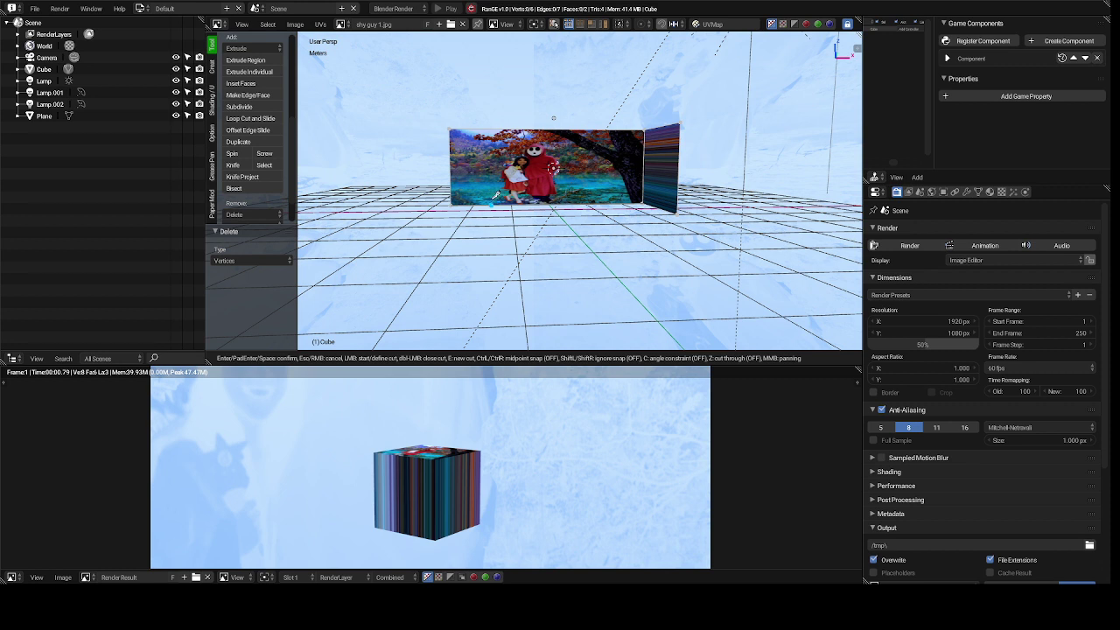
{"action": "left_click", "coordinate": [492, 203]}
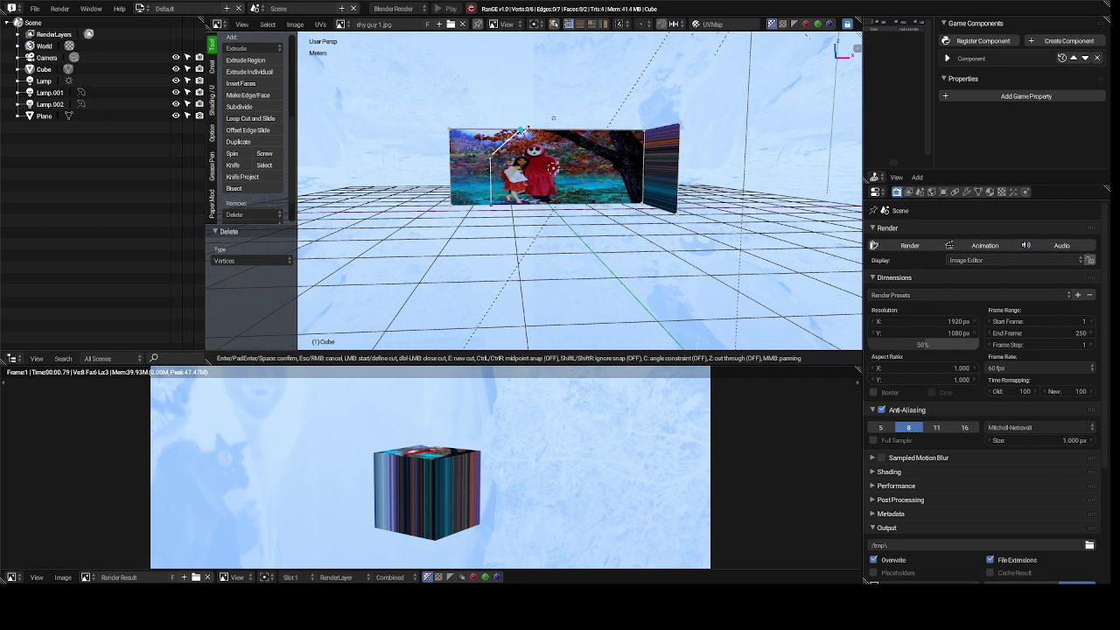
{"action": "left_click", "coordinate": [520, 130]}
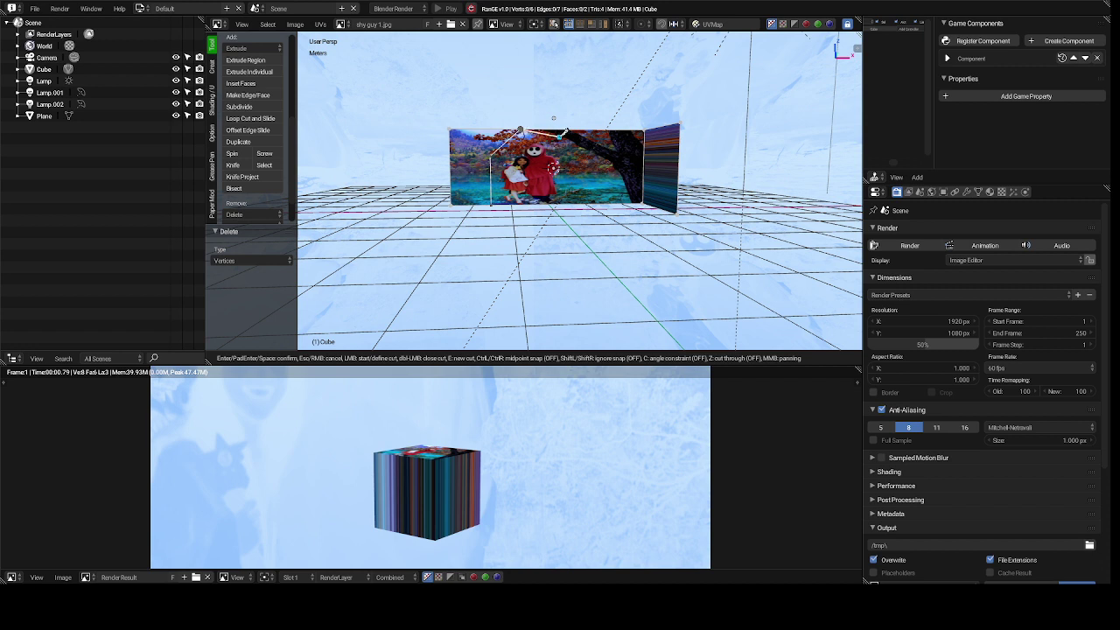
{"action": "left_click", "coordinate": [567, 134]}
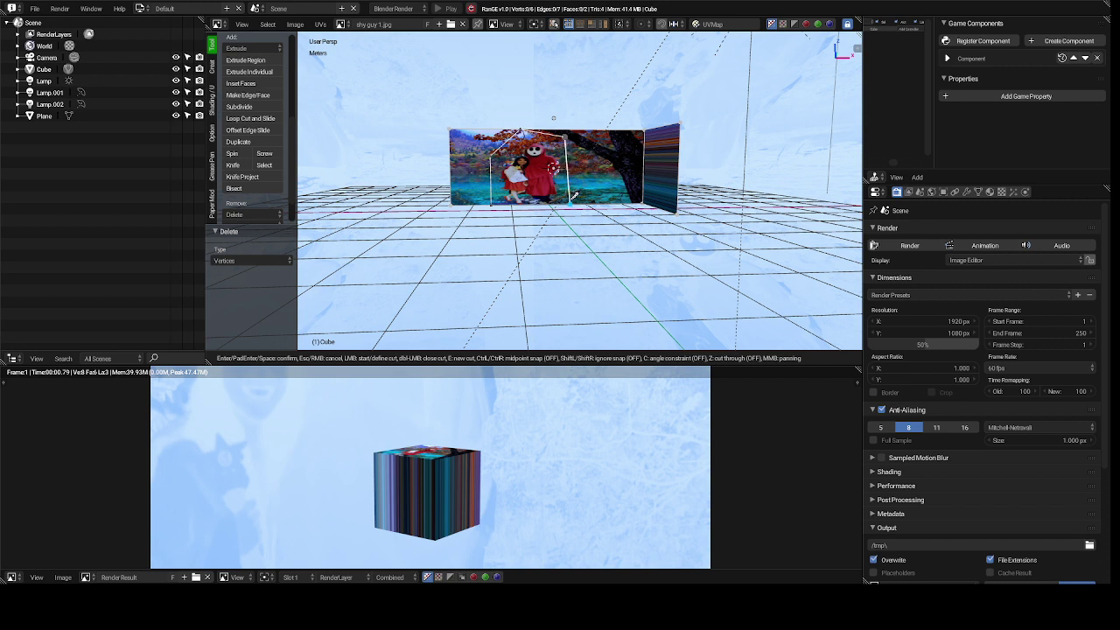
{"action": "left_click", "coordinate": [574, 195]}
{"action": "key", "text": "Return"}
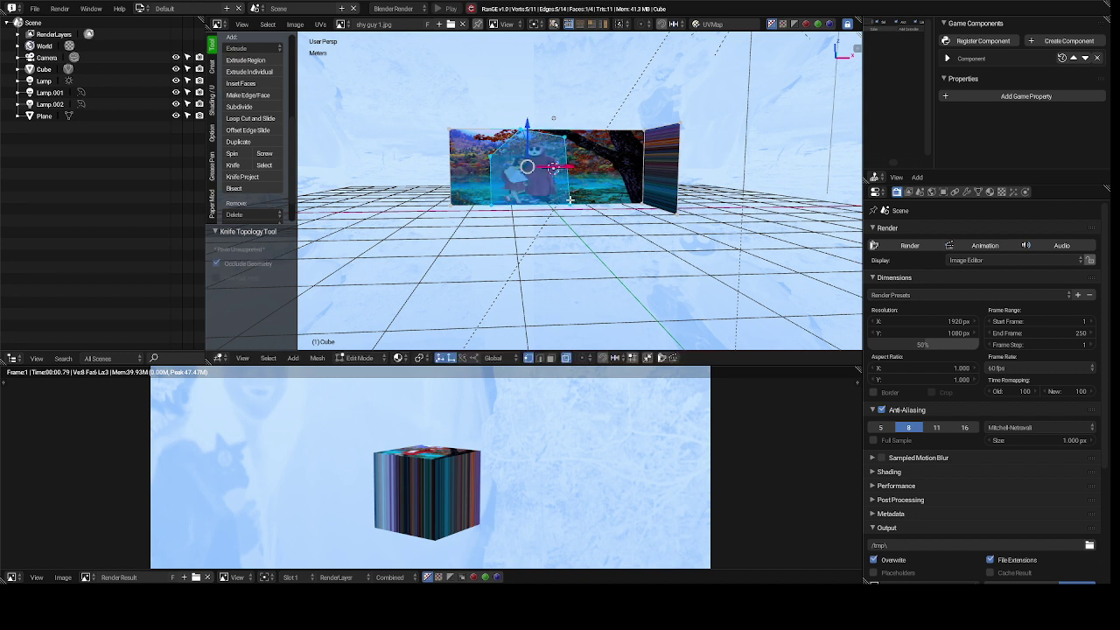
- Select the vertices of the image region between the knife outline and the adjoining striped face, filling the region between them
{"action": "right_click", "coordinate": [641, 200]}
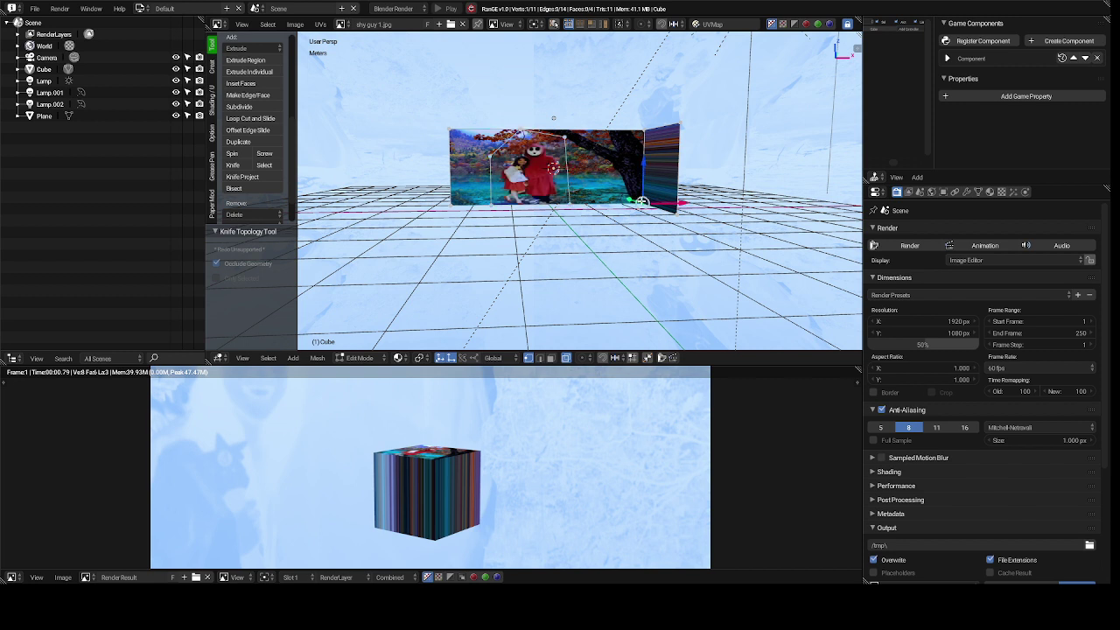
{"action": "right_click", "coordinate": [645, 133], "text": "ctrl"}
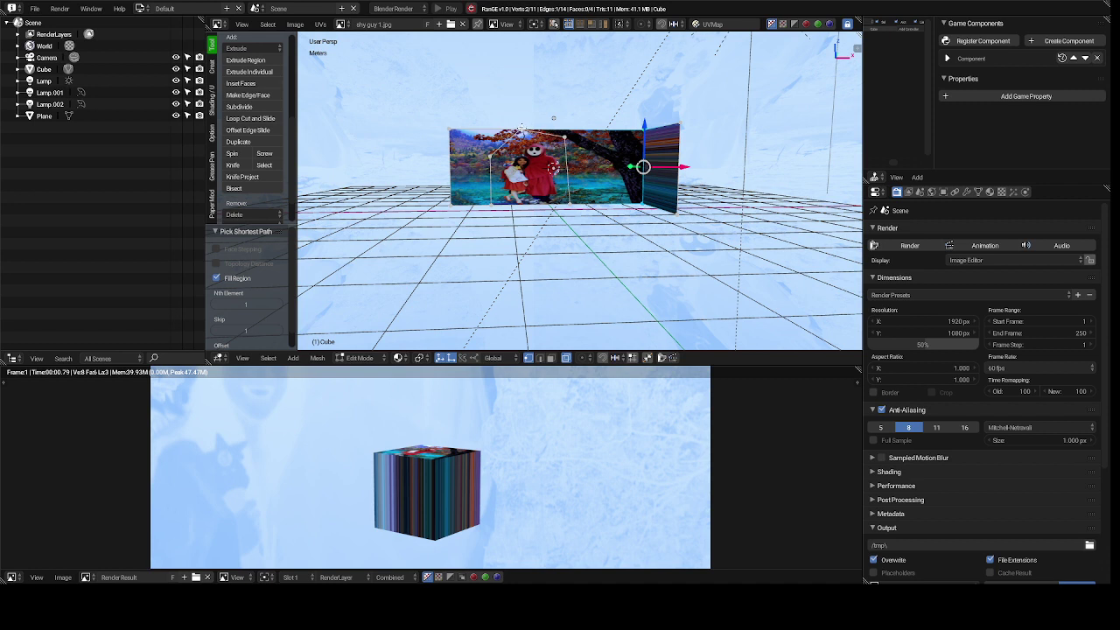
{"action": "right_click", "coordinate": [522, 131], "text": "shift"}
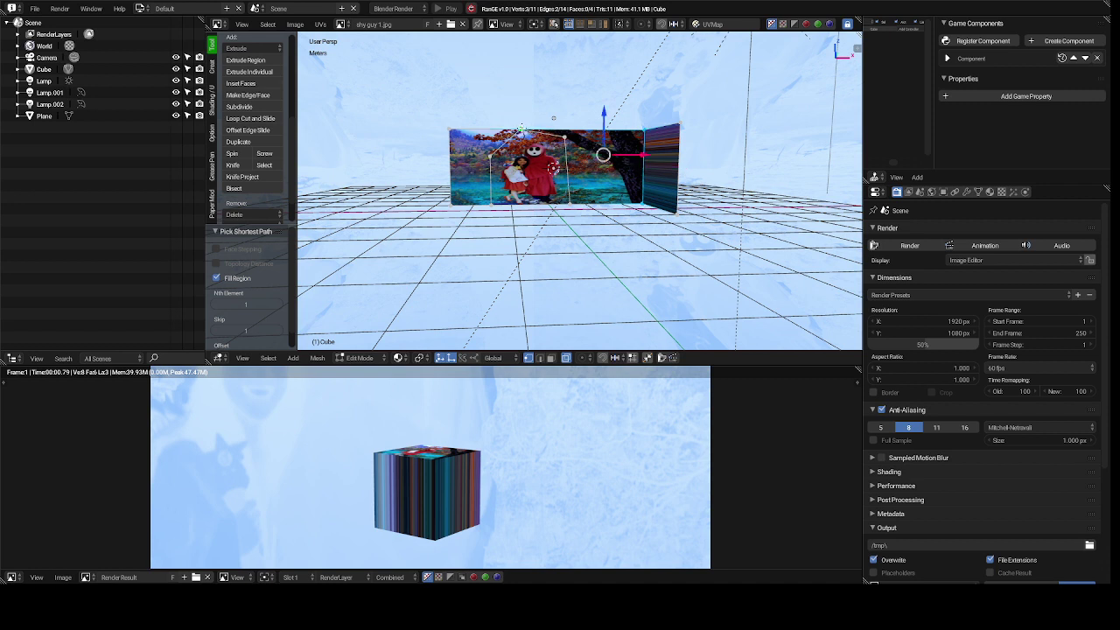
{"action": "right_click", "coordinate": [566, 137], "text": "ctrl+shift"}
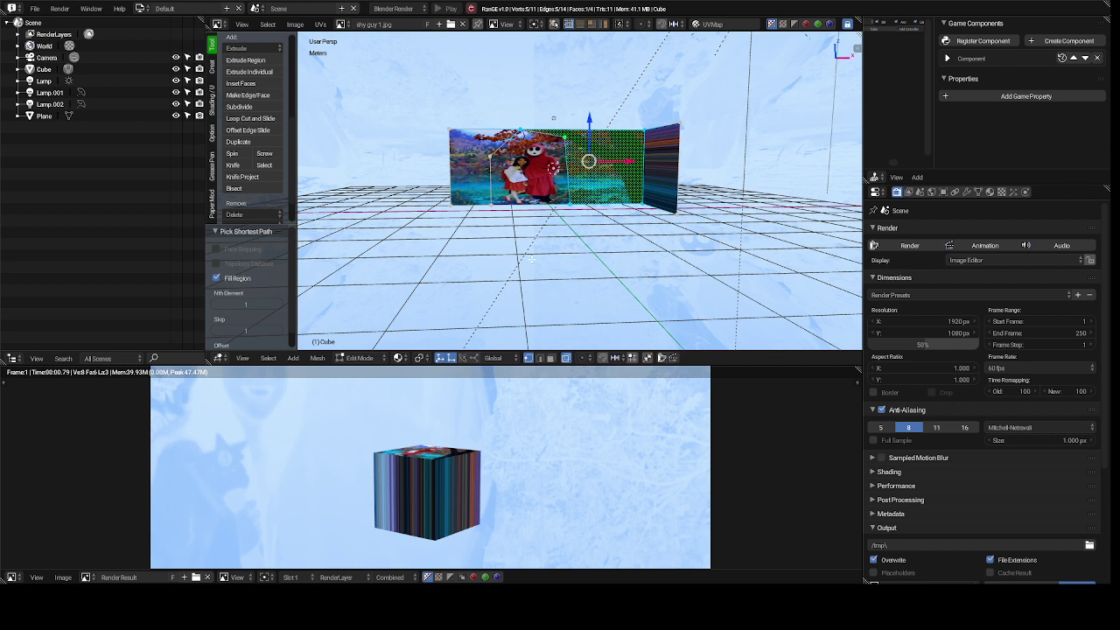
- Try deleting the vertices of the selected region, and undo the deletion
{"action": "key", "text": "x"}
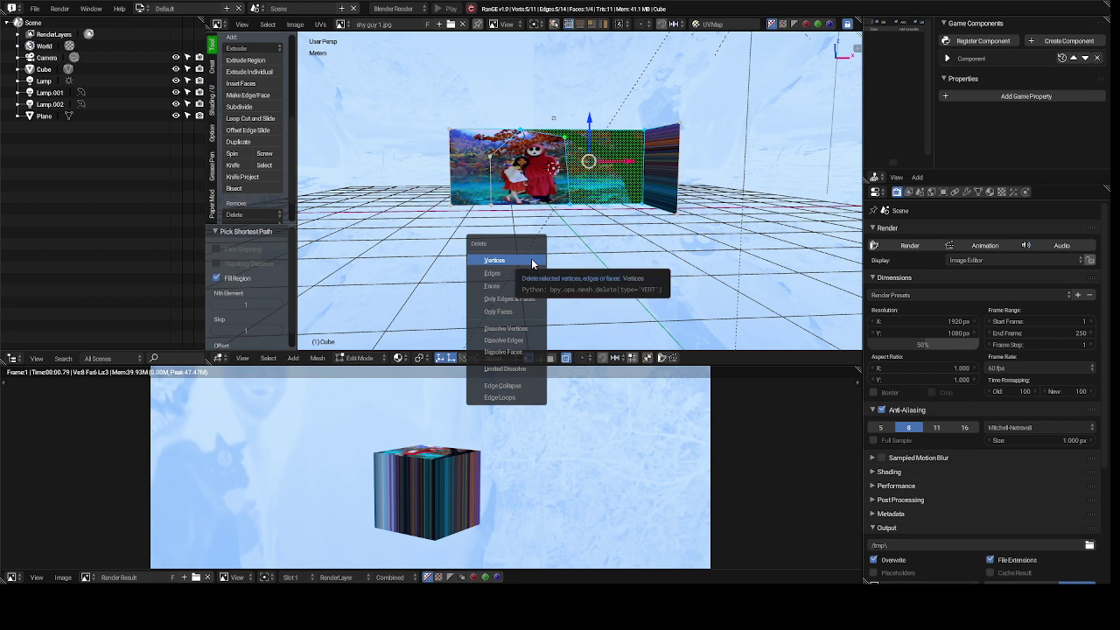
{"action": "left_click", "coordinate": [531, 259]}
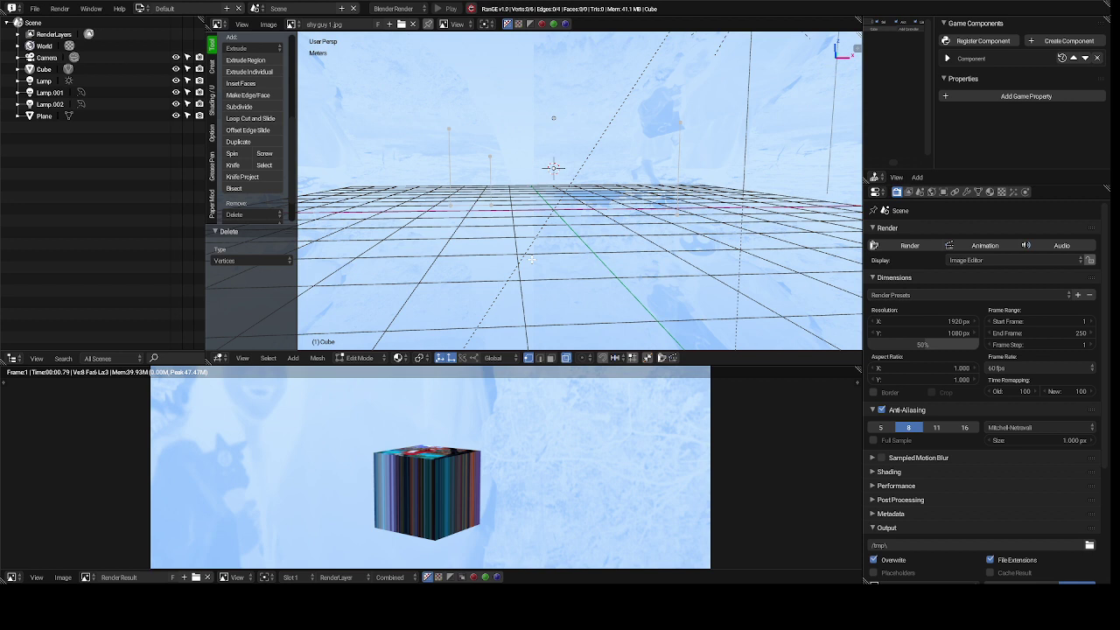
{"action": "key", "text": "ctrl+z"}
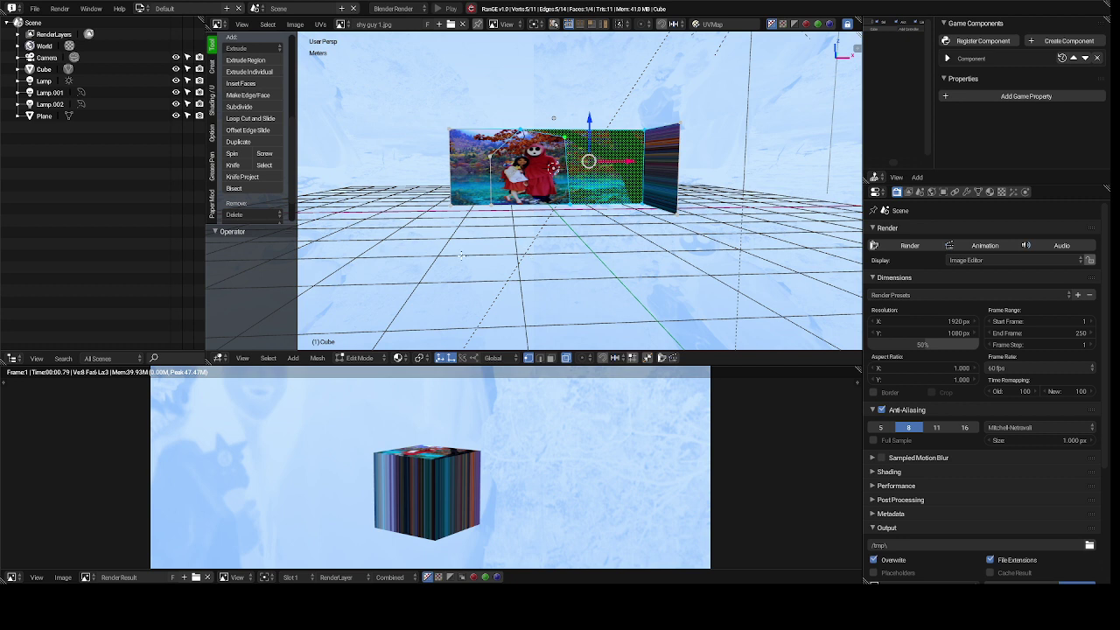
- Delete the selected image region between the figures and the striped side using the Faces option
{"action": "key", "text": "x"}
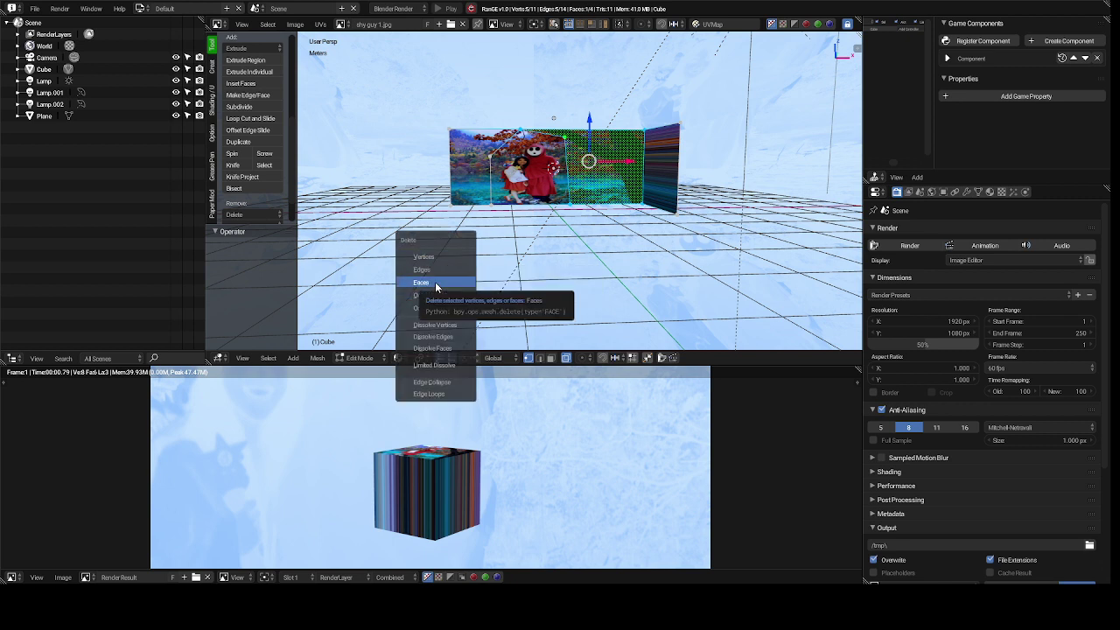
{"action": "left_click", "coordinate": [436, 285]}
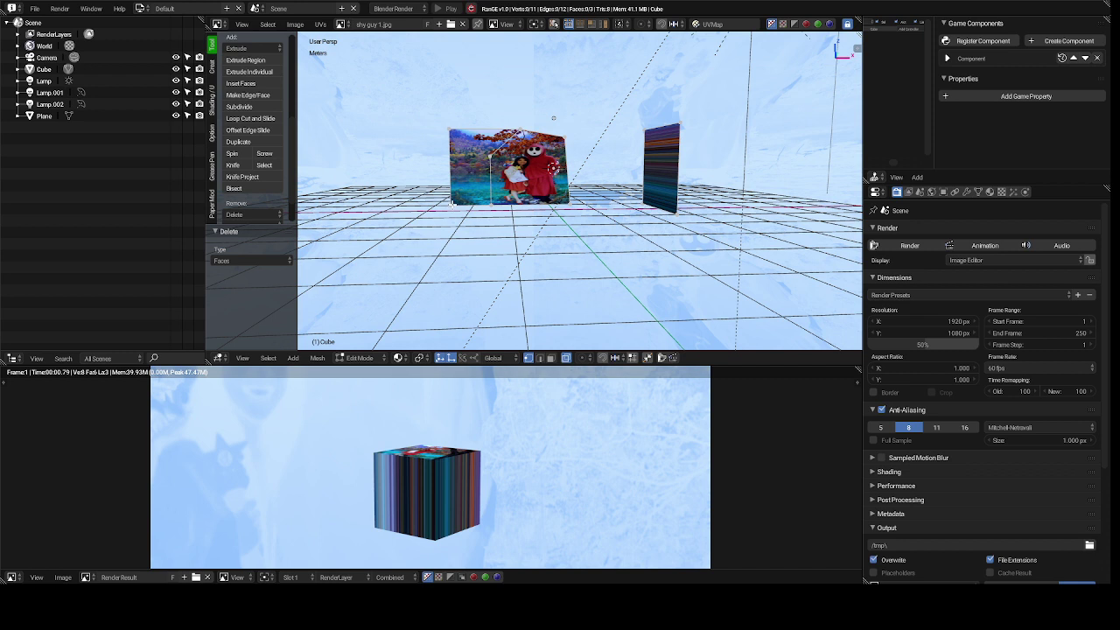
- Select the vertices of the remaining background region on the girl's side of the knife outline and delete it with the Faces option
{"action": "right_click", "coordinate": [452, 204]}
{"action": "right_click", "coordinate": [451, 129], "text": "ctrl"}
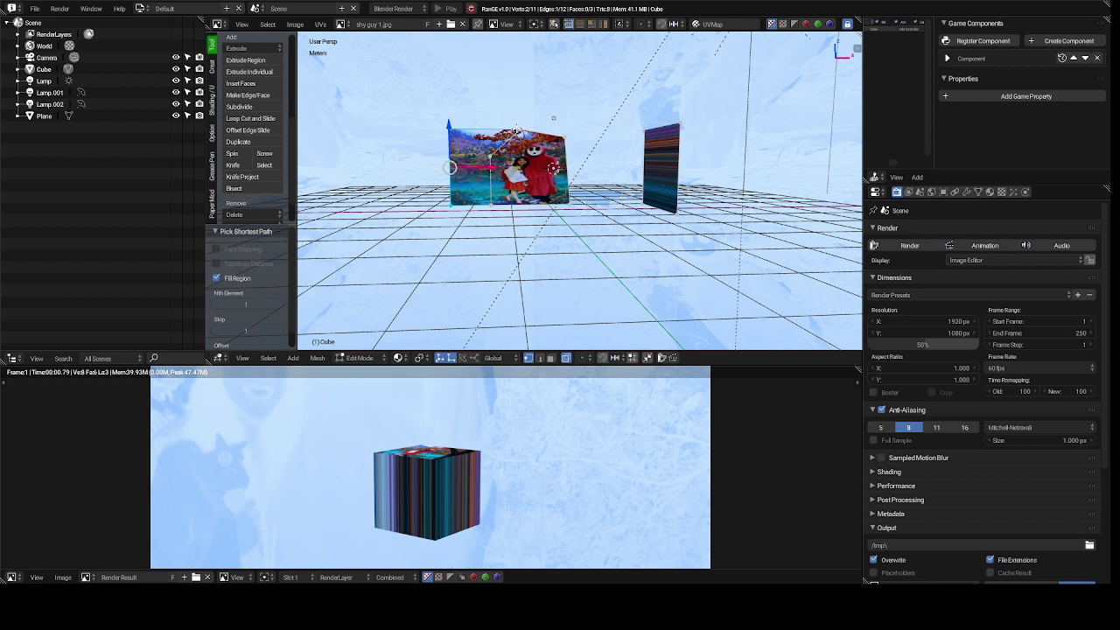
{"action": "right_click", "coordinate": [518, 131], "text": "ctrl"}
{"action": "right_click", "coordinate": [491, 157], "text": "ctrl+shift"}
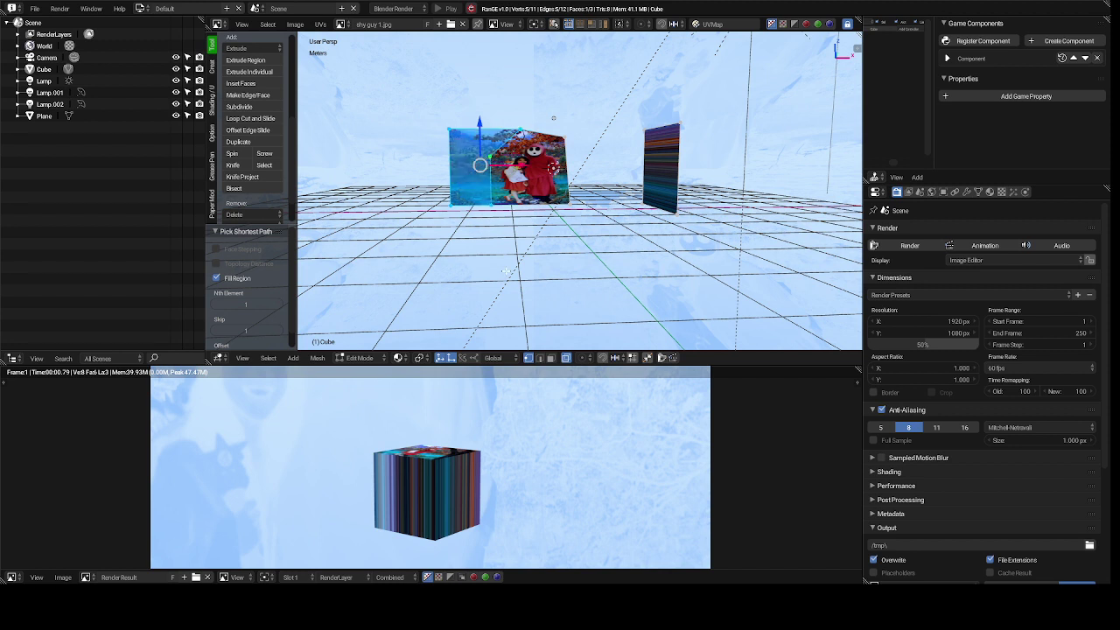
{"action": "key", "text": "x"}
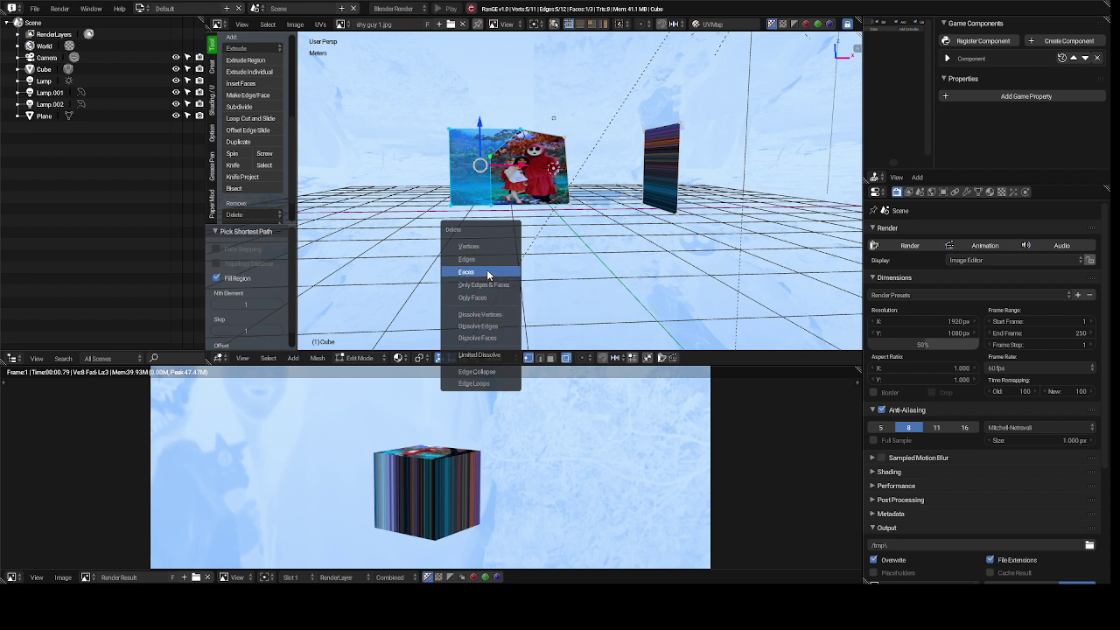
{"action": "left_click", "coordinate": [486, 271]}
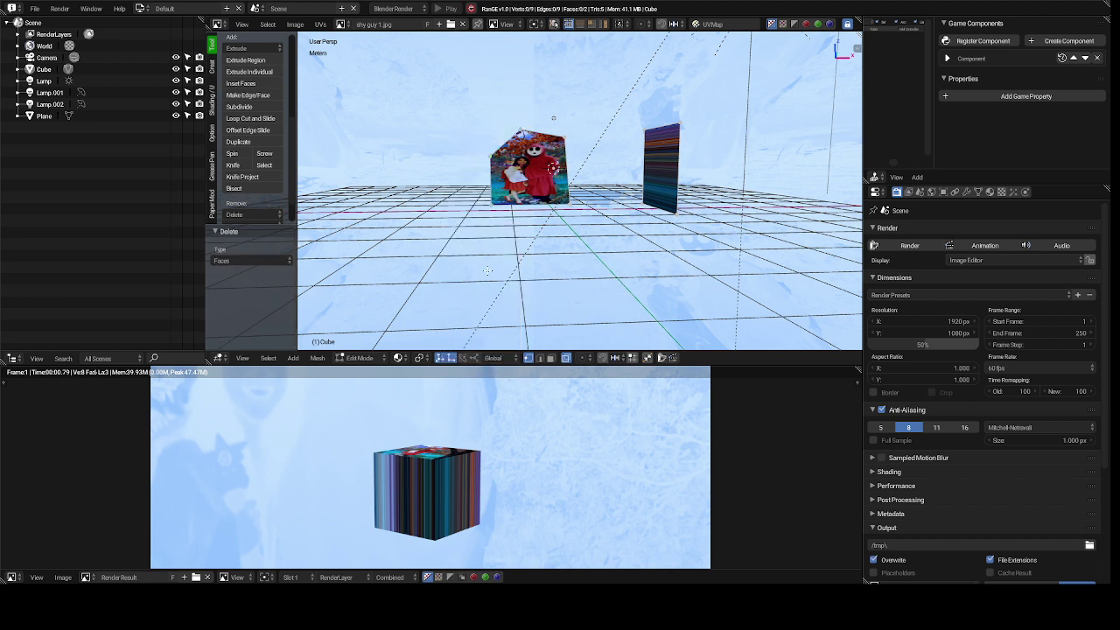
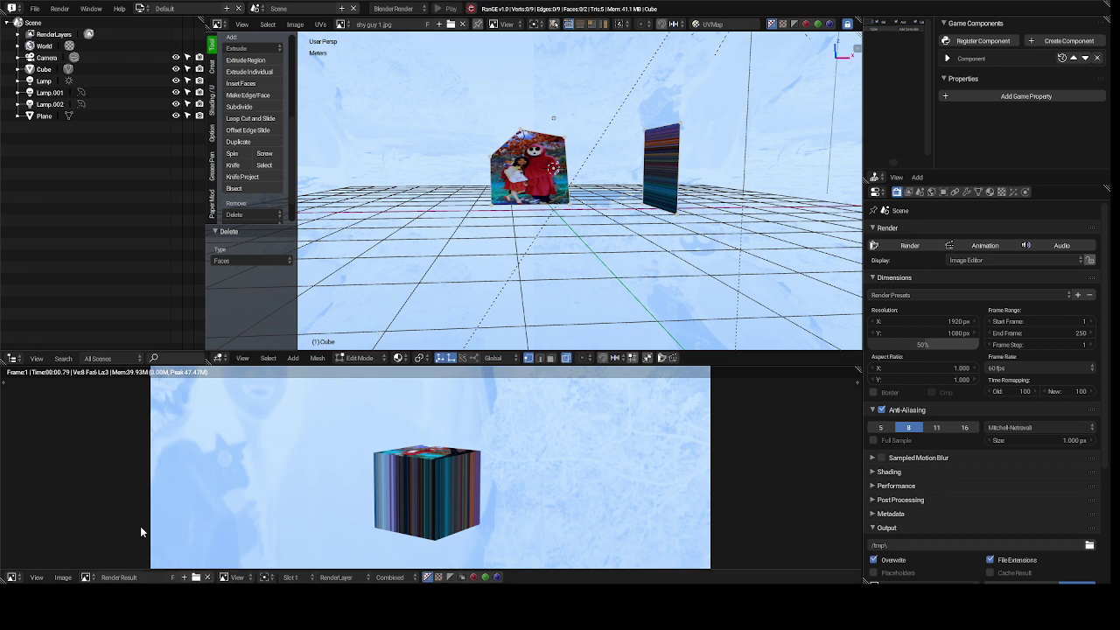
- Change the render result area to a Timeline and shrink it to a low strip so the 3D viewport gets taller
{"action": "left_click", "coordinate": [12, 577]}
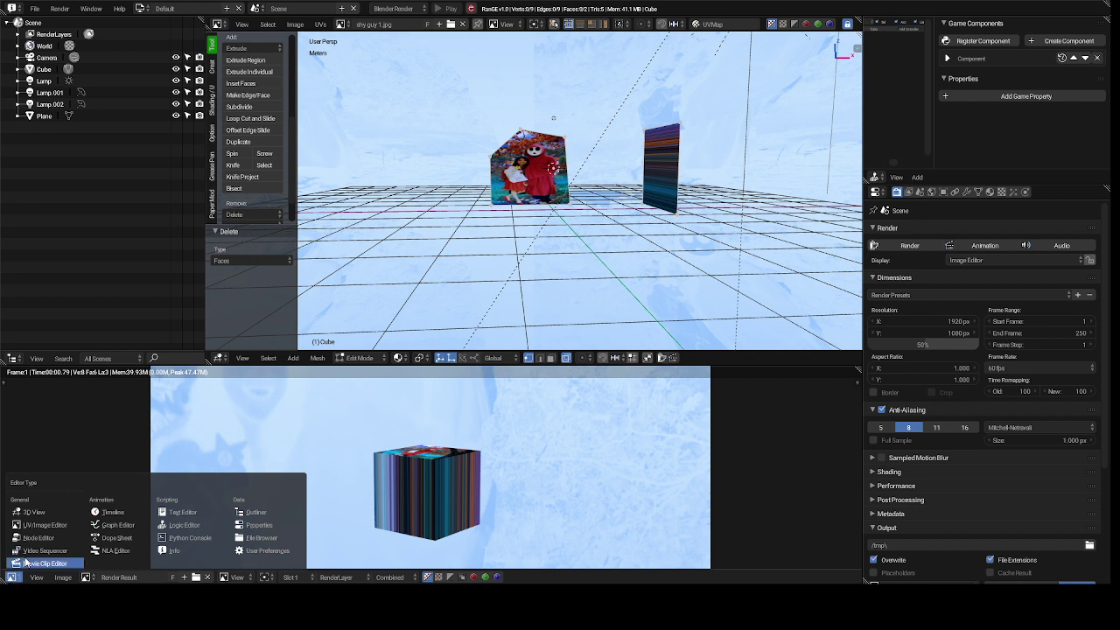
{"action": "left_click", "coordinate": [111, 513]}
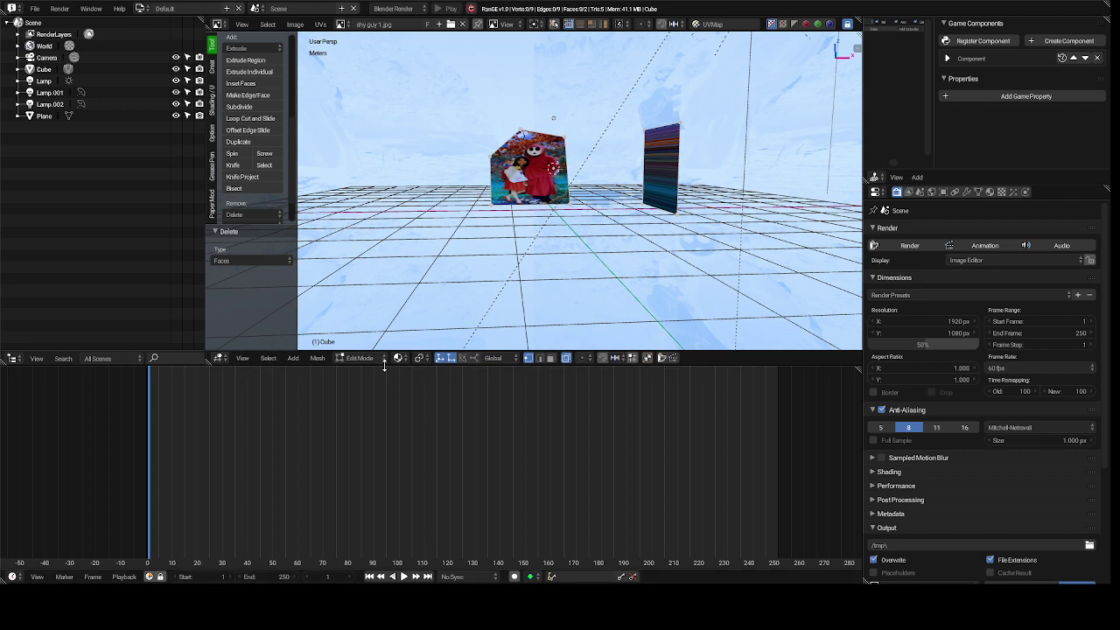
{"action": "left_click_drag", "start_coordinate": [384, 366], "coordinate": [413, 535]}
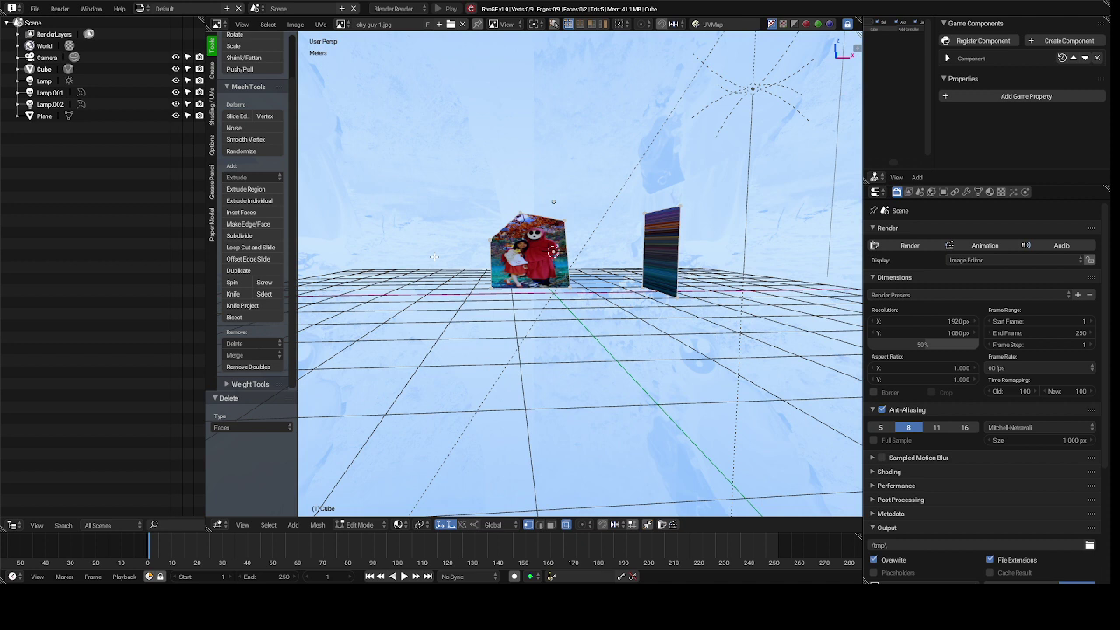
- In Object Mode, insert a LocRotScale keyframe for the cube at frame 0 and advance to frame 10
{"action": "left_click", "coordinate": [360, 525]}
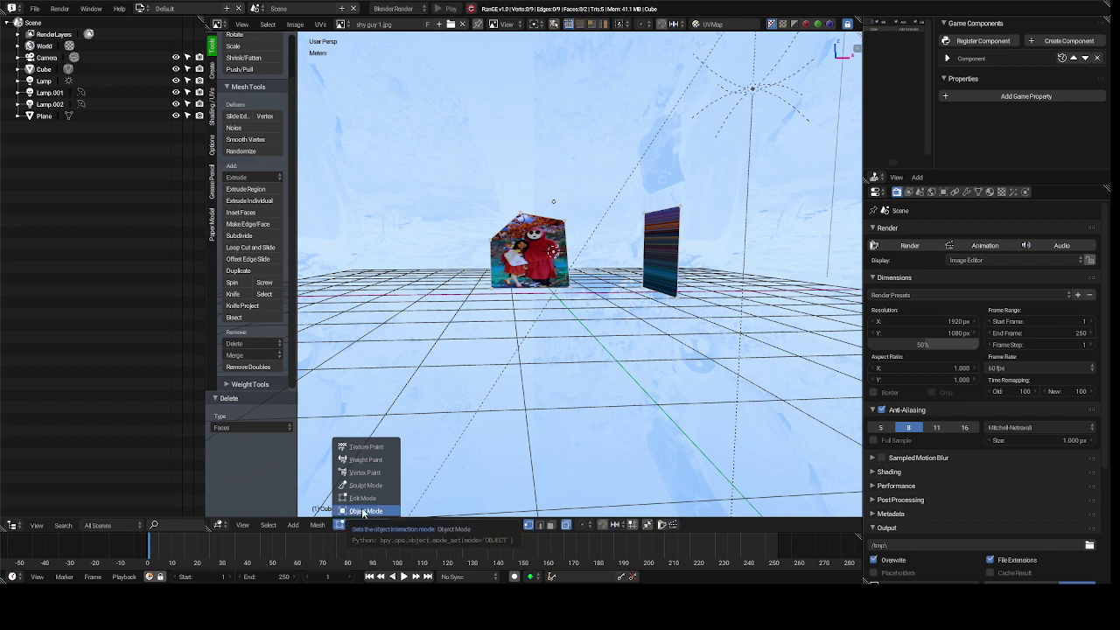
{"action": "left_click", "coordinate": [363, 511]}
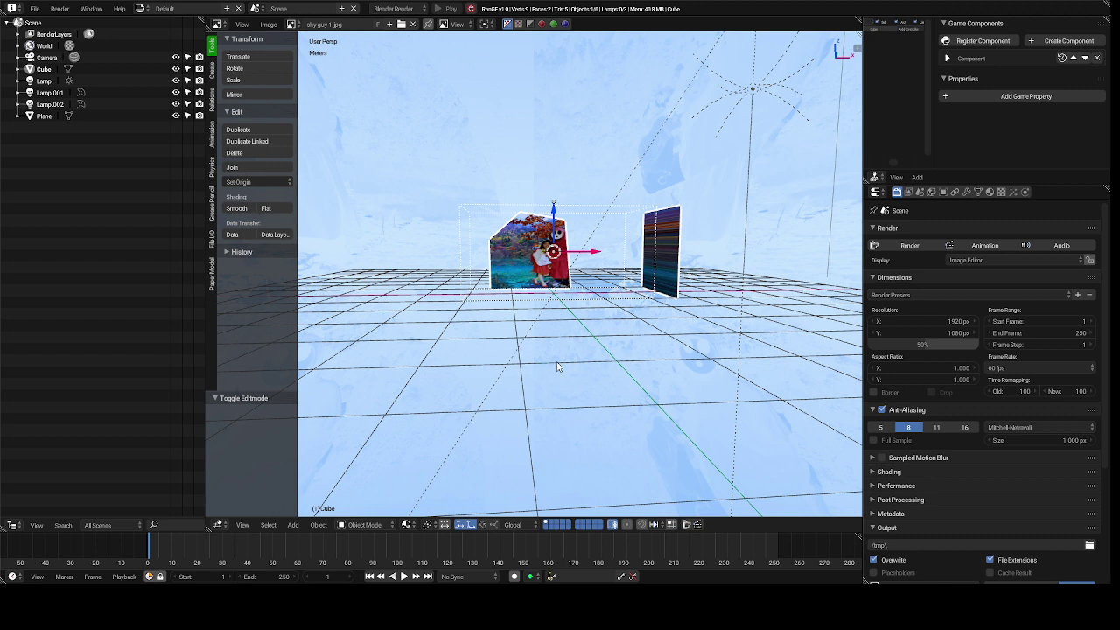
{"action": "key", "text": "Left"}
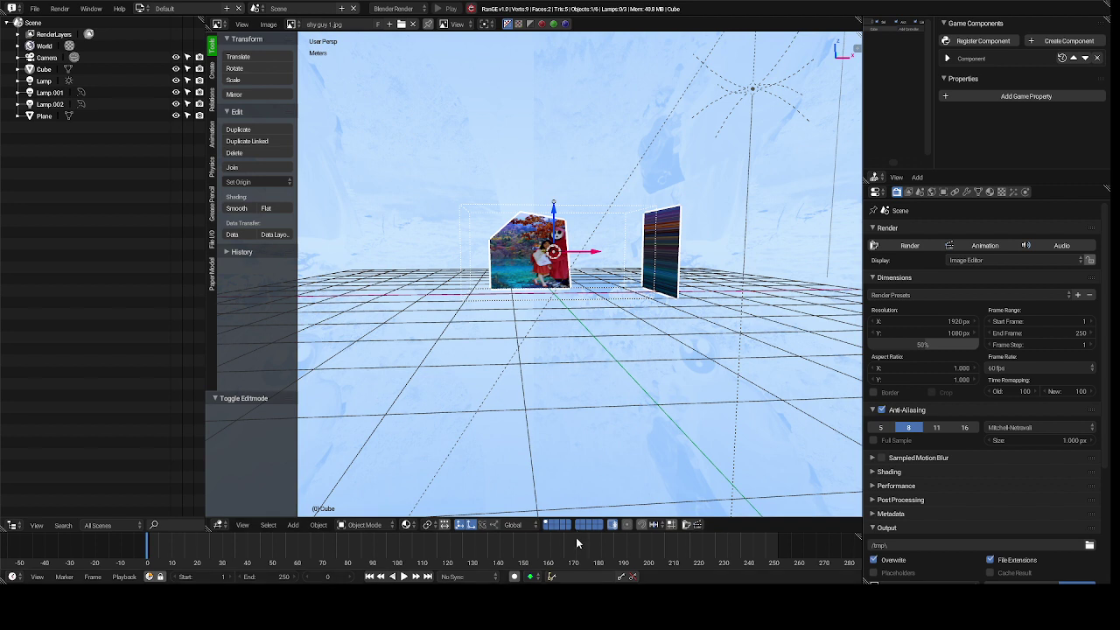
{"action": "left_click", "coordinate": [552, 578]}
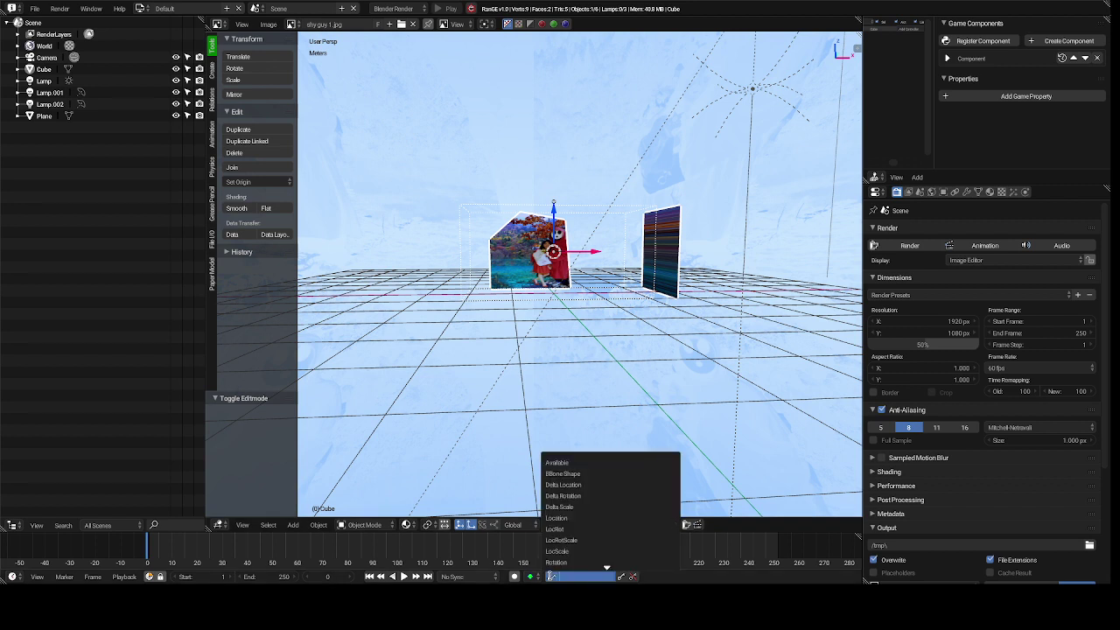
{"action": "left_click", "coordinate": [574, 540]}
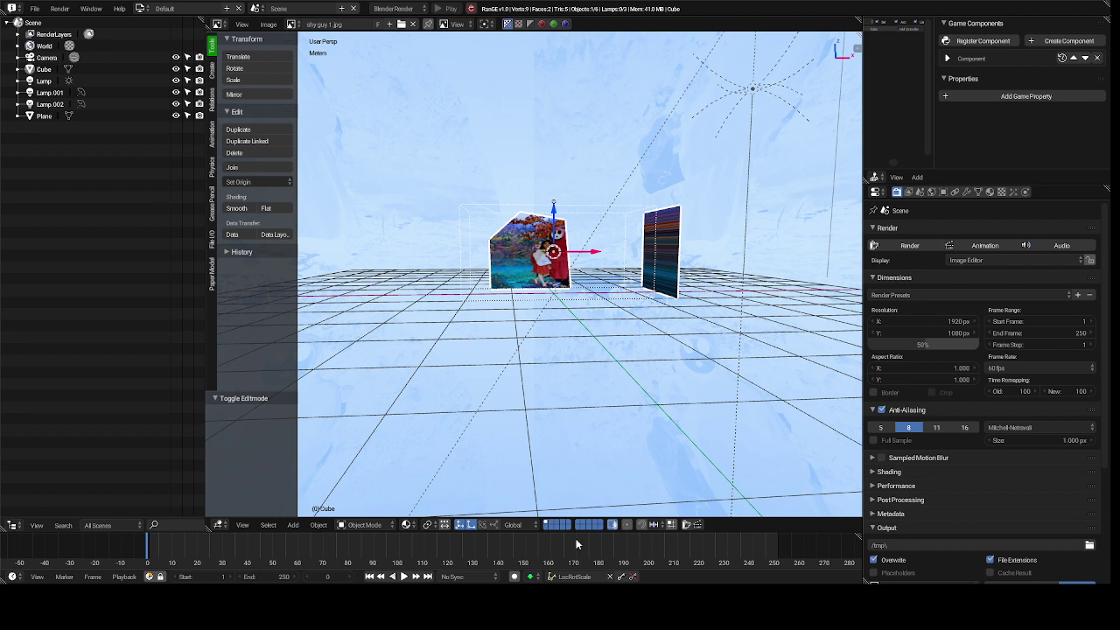
{"action": "left_click", "coordinate": [622, 579]}
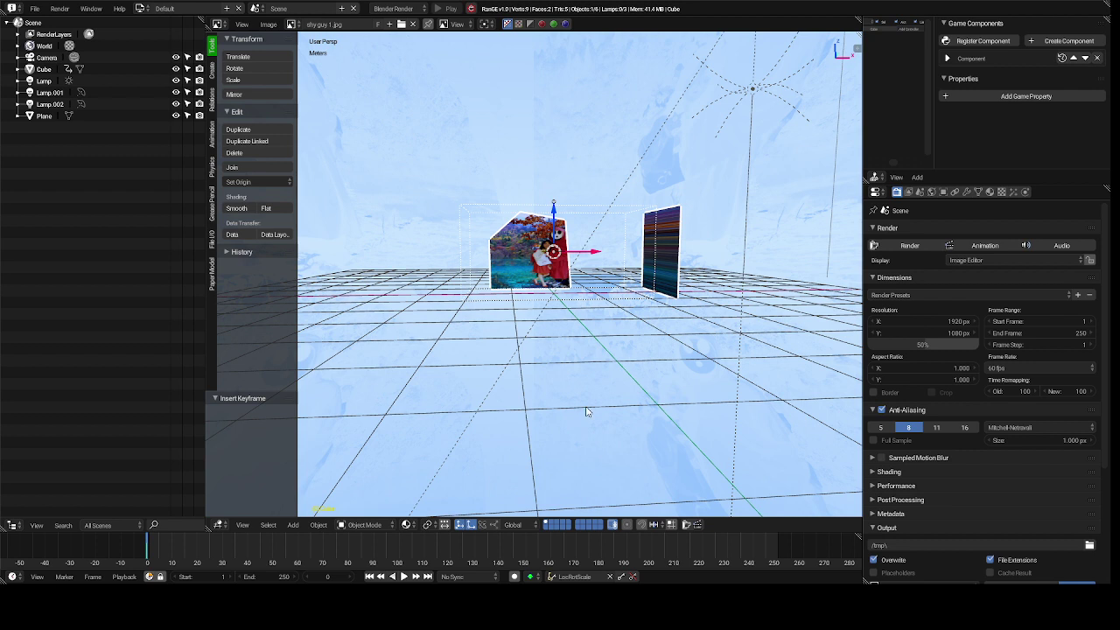
{"action": "key", "text": "alt+a"}
{"action": "key", "text": "g"}
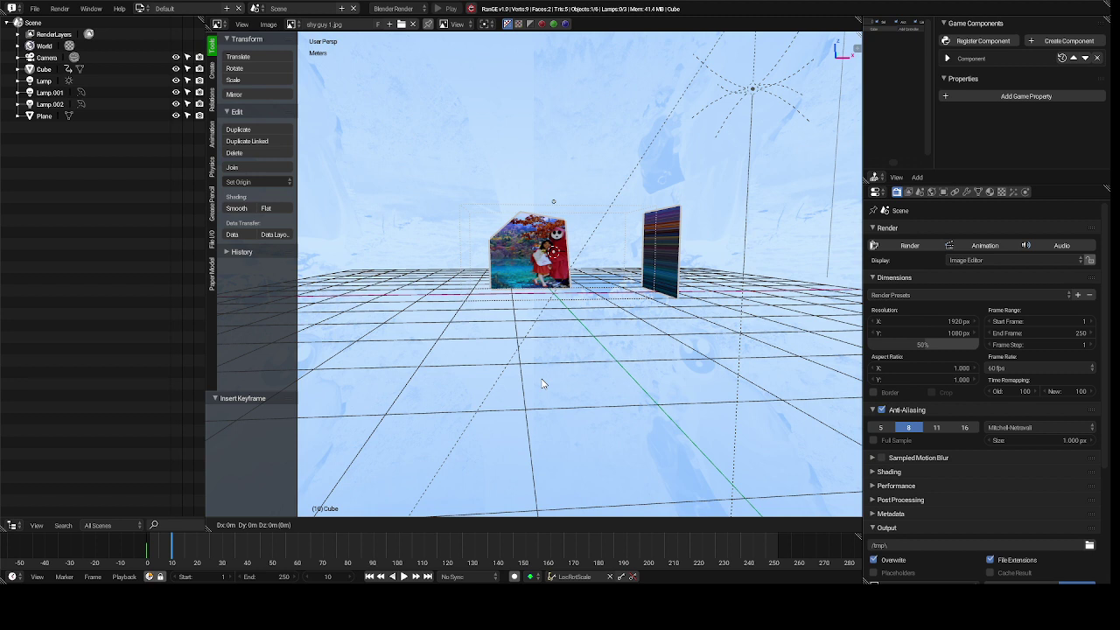
{"action": "key", "text": "r"}
{"action": "key", "text": "y"}
{"action": "type", "text": "9"}
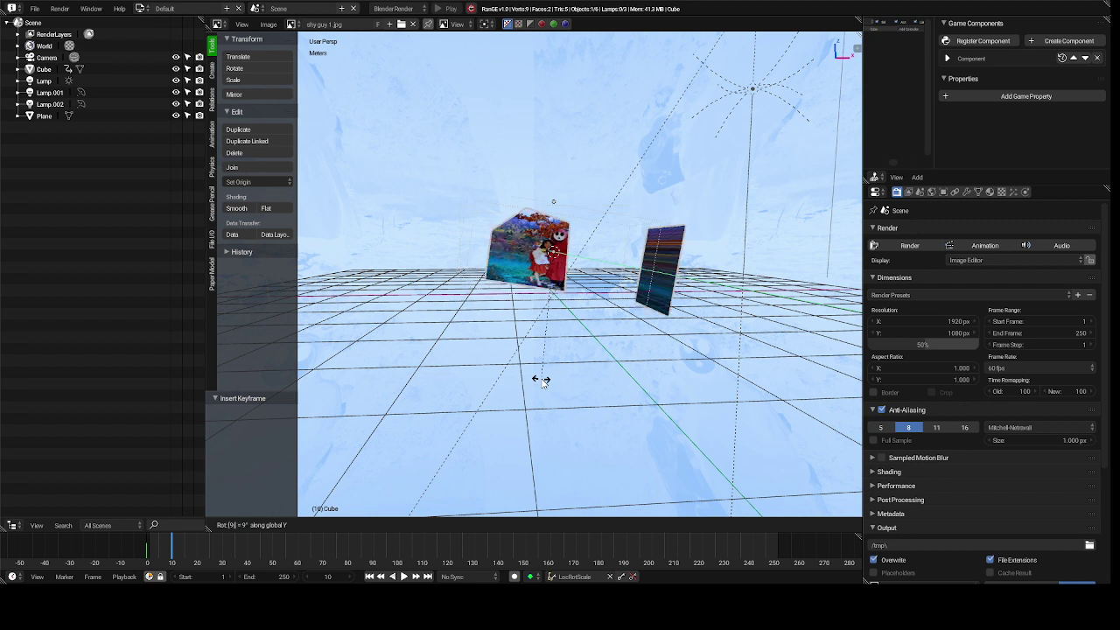
{"action": "type", "text": "0"}
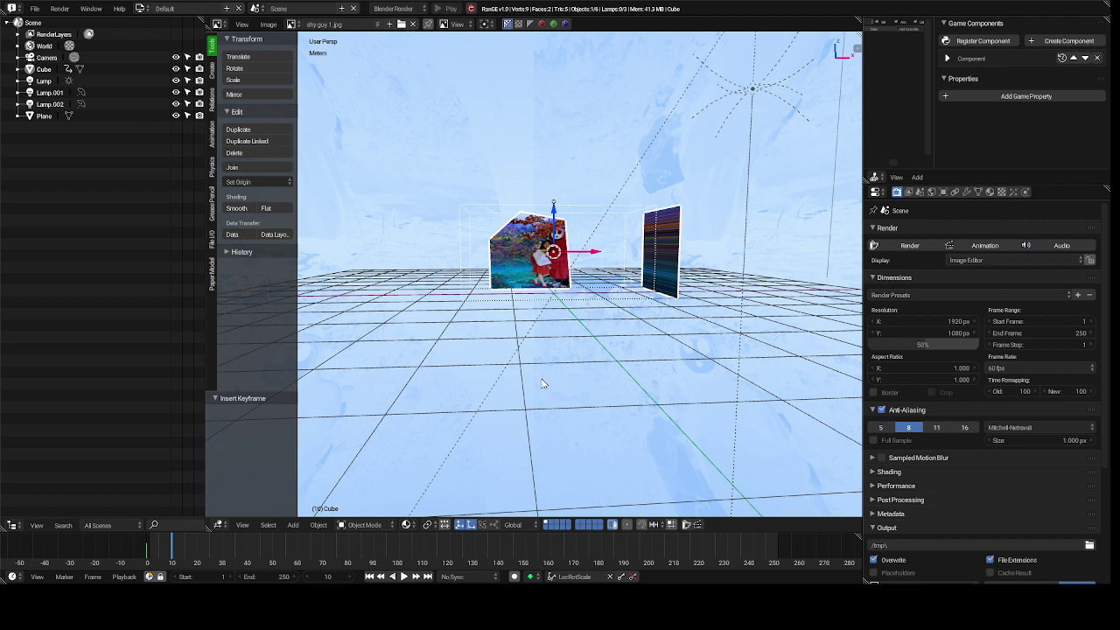
- Rotate the cube 45° about the global Y axis at frame 10
{"action": "key", "text": "g"}
{"action": "key", "text": "y"}
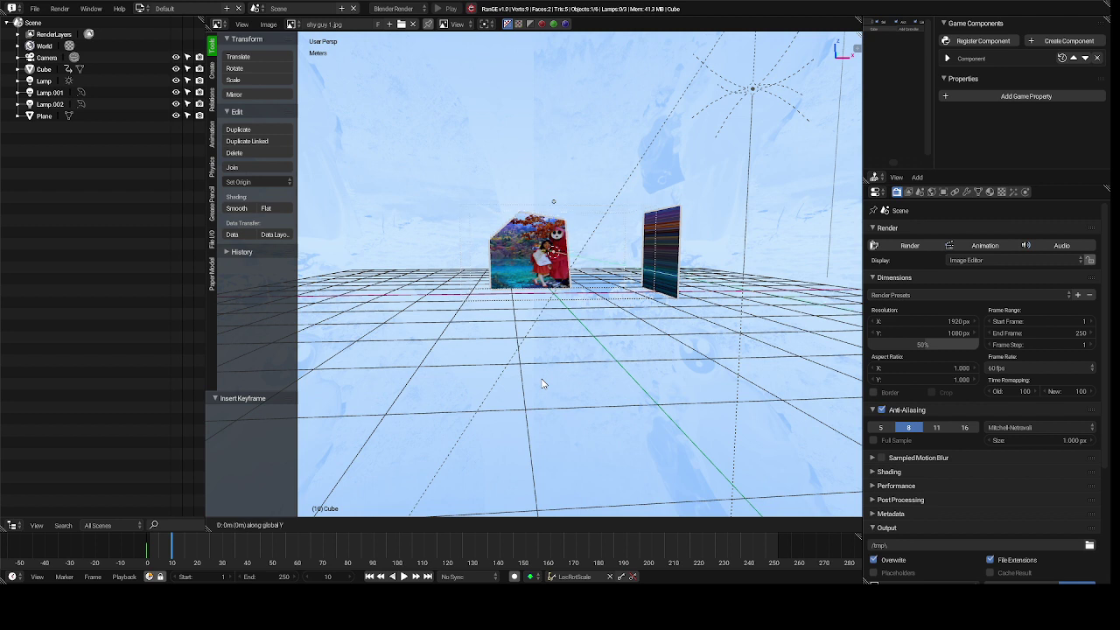
{"action": "key", "text": "r"}
{"action": "key", "text": "4"}
{"action": "key", "text": "5"}
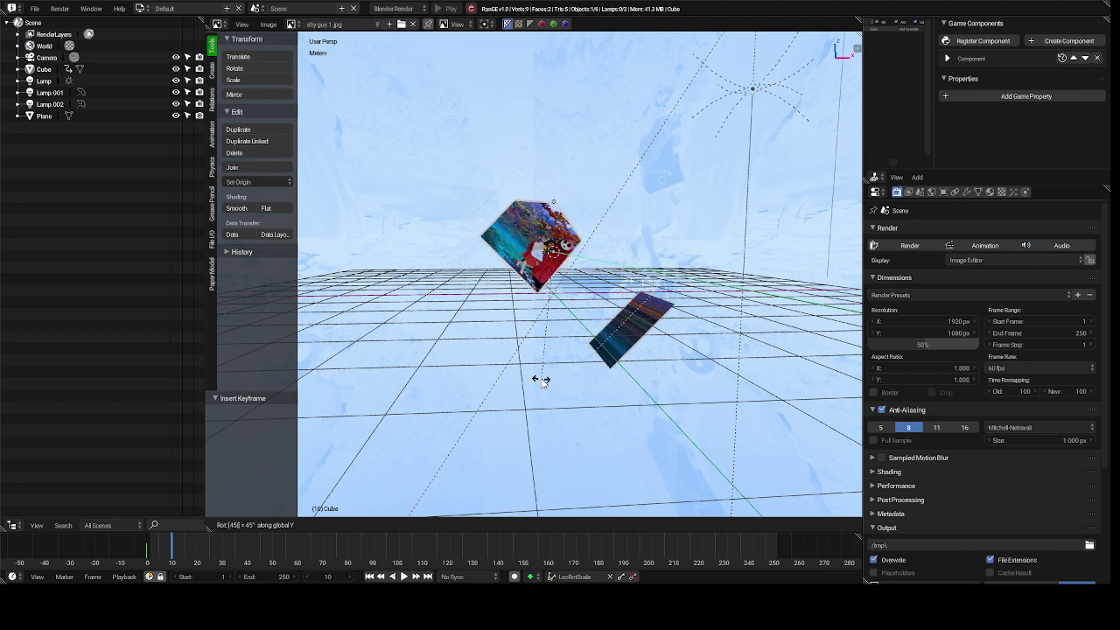
{"action": "key", "text": "Return"}
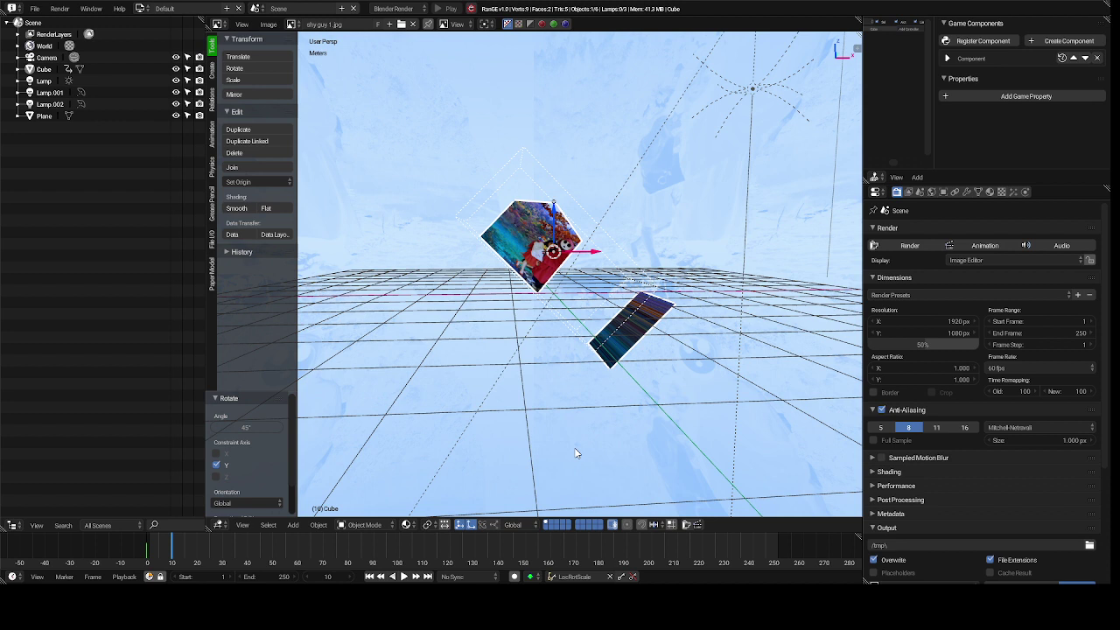
- Rotate the cube -90° about the global Y axis at frame 10
{"action": "key", "text": "r"}
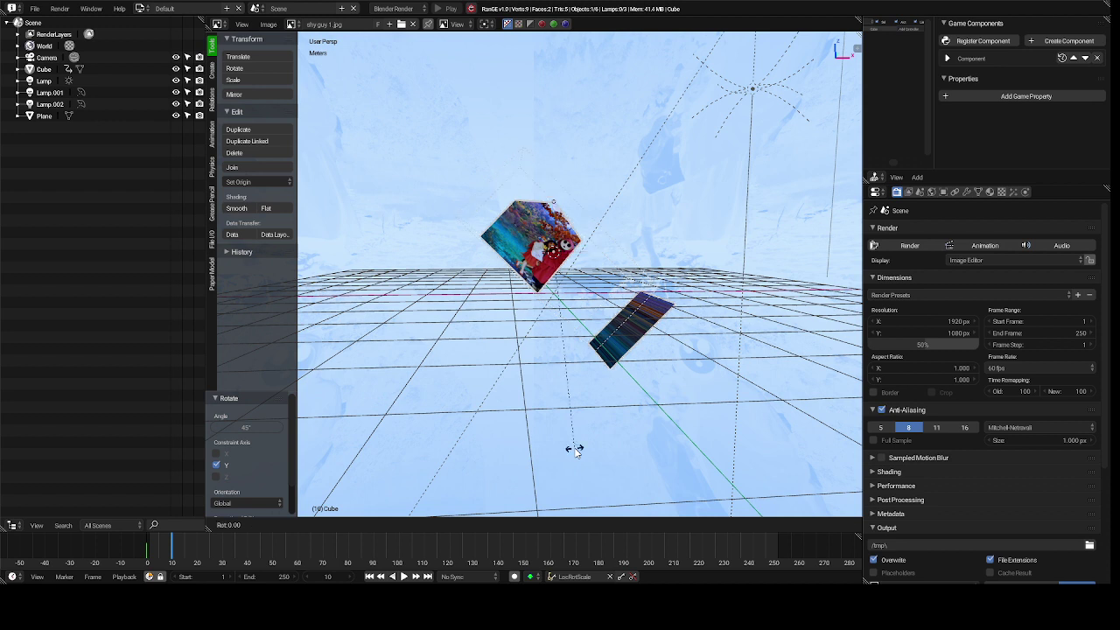
{"action": "key", "text": "y"}
{"action": "type", "text": "-90"}
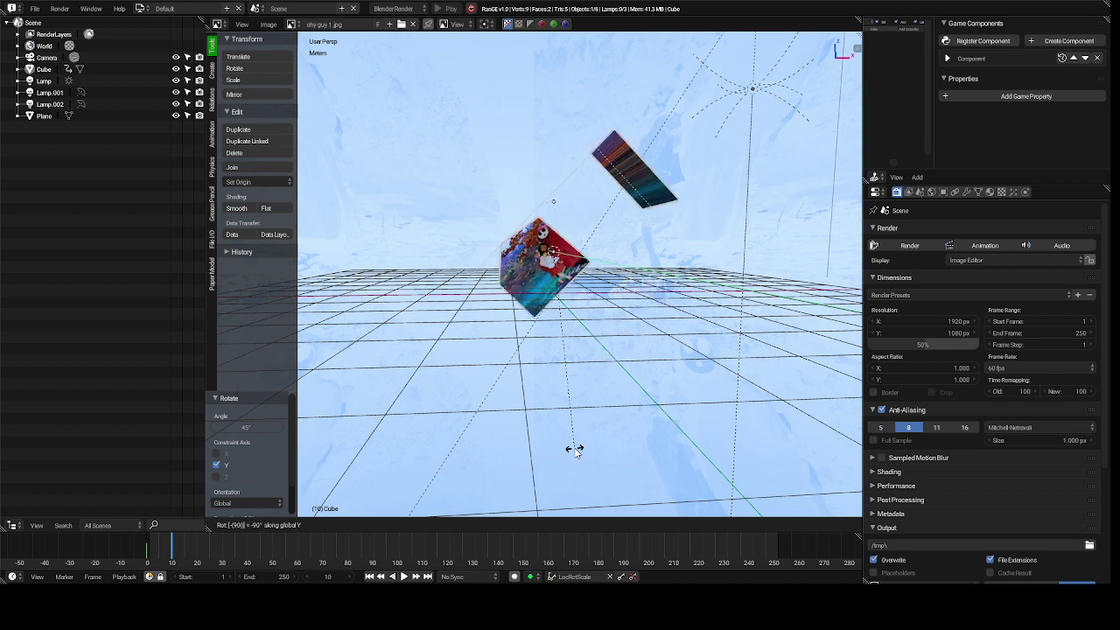
{"action": "key", "text": "Return"}
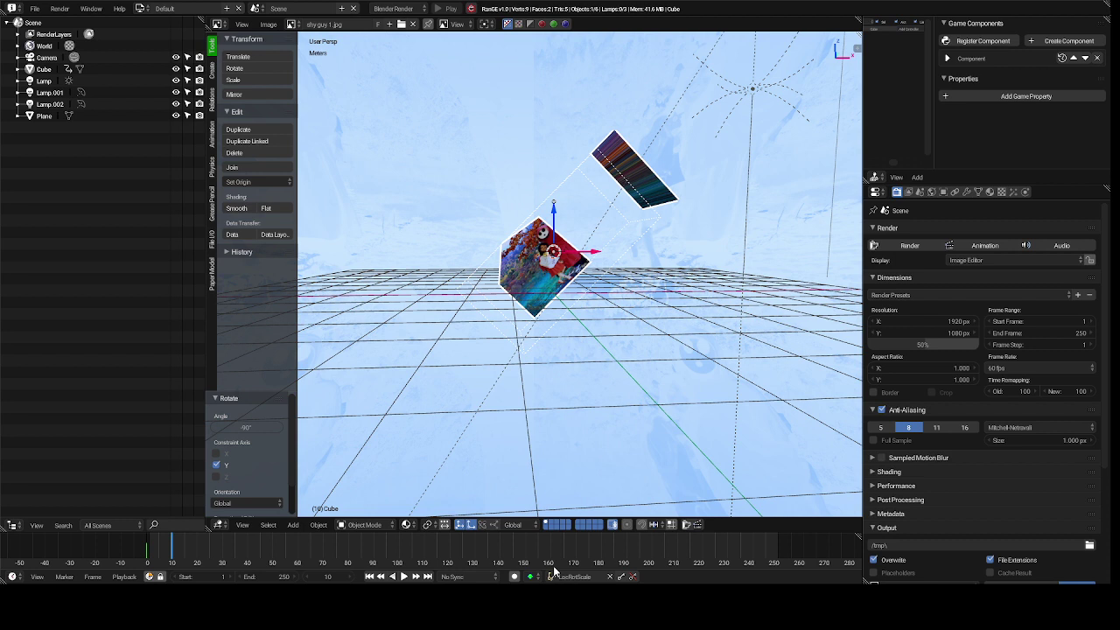
- At frame 9, rotate the cube 45° about the global Y axis and insert a LocRotScale keyframe
{"action": "key", "text": "Right"}
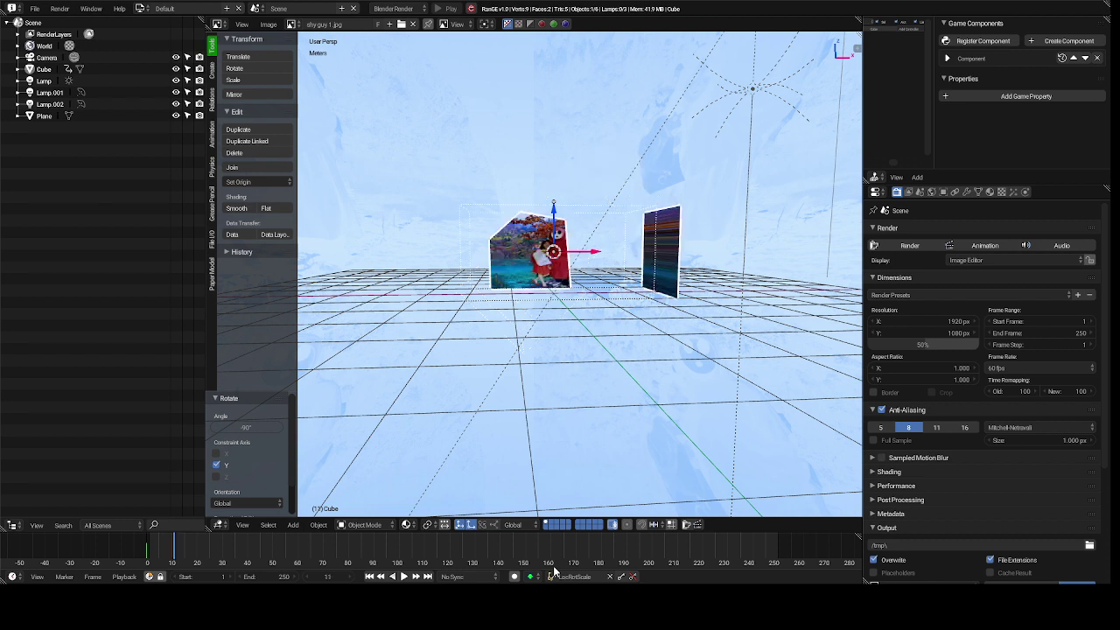
{"action": "key", "text": "Left"}
{"action": "key", "text": "Left"}
{"action": "key", "text": "Right"}
{"action": "key", "text": "Left"}
{"action": "key", "text": "Left"}
{"action": "key", "text": "Left"}
{"action": "key", "text": "shift+Left"}
{"action": "key", "text": "Right"}
{"action": "key", "text": "Right"}
{"action": "key", "text": "Right"}
{"action": "key", "text": "Right"}
{"action": "key", "text": "Right"}
{"action": "key", "text": "Right"}
{"action": "key", "text": "Right"}
{"action": "key", "text": "Right"}
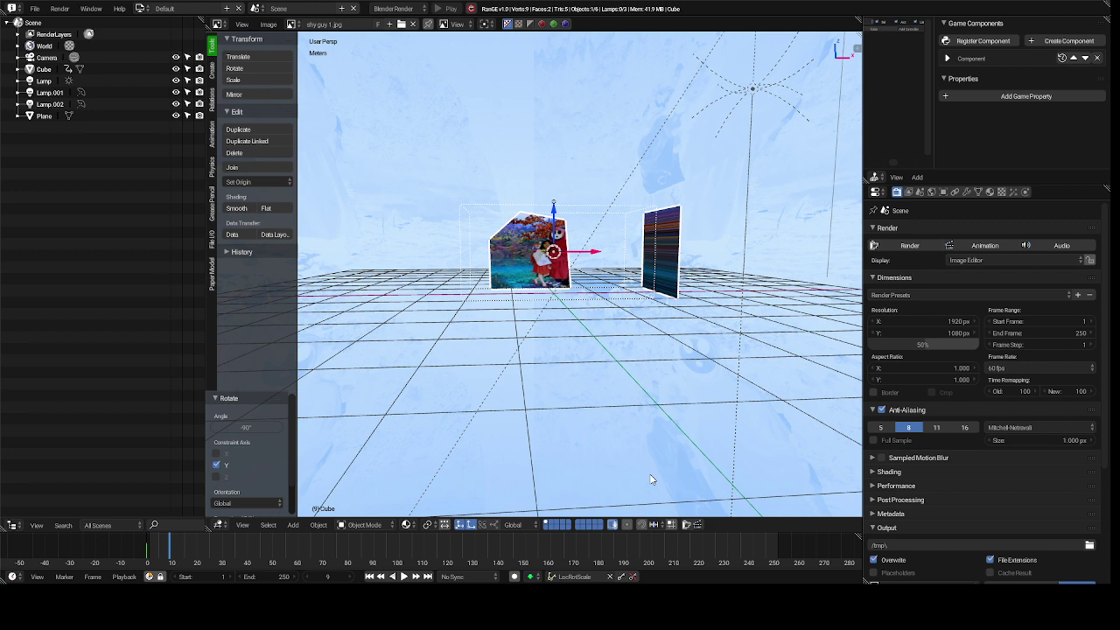
{"action": "key", "text": "r"}
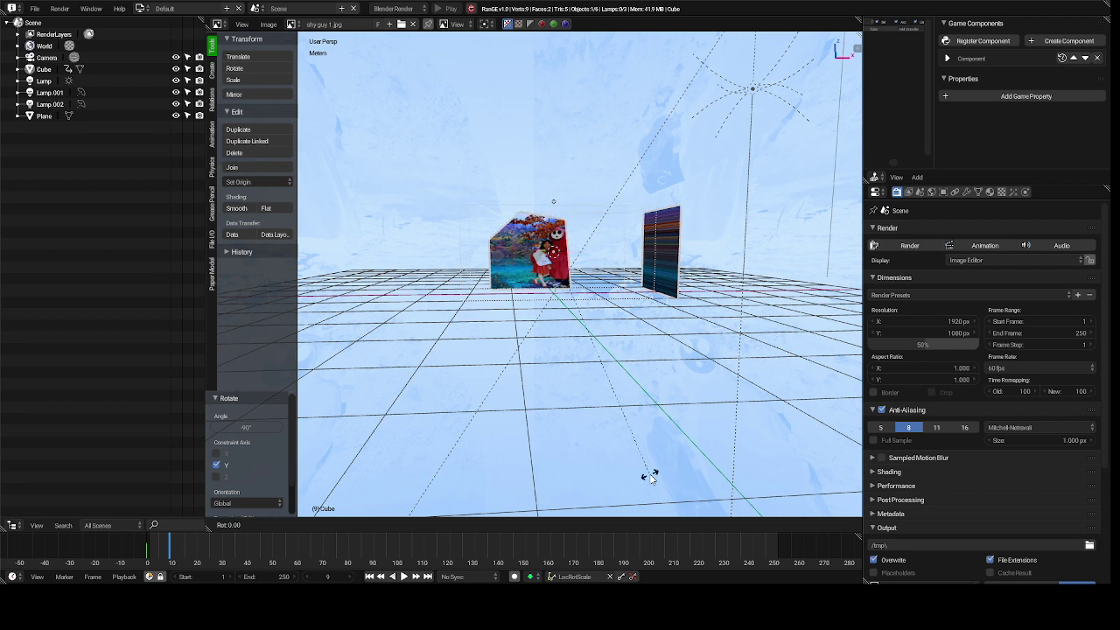
{"action": "key", "text": "y"}
{"action": "type", "text": "4"}
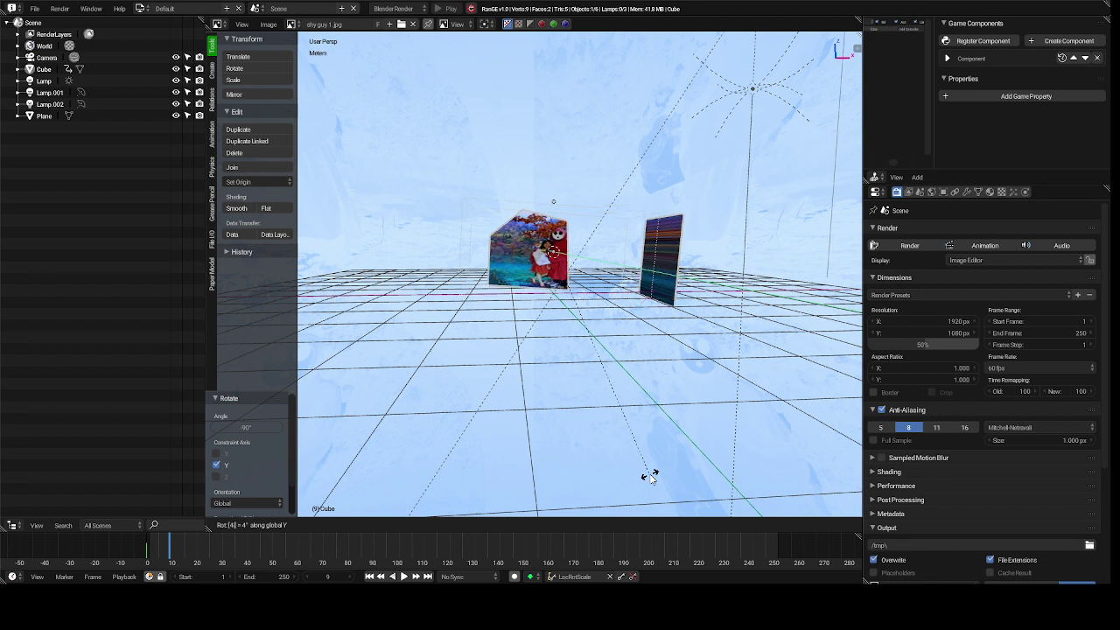
{"action": "type", "text": "5"}
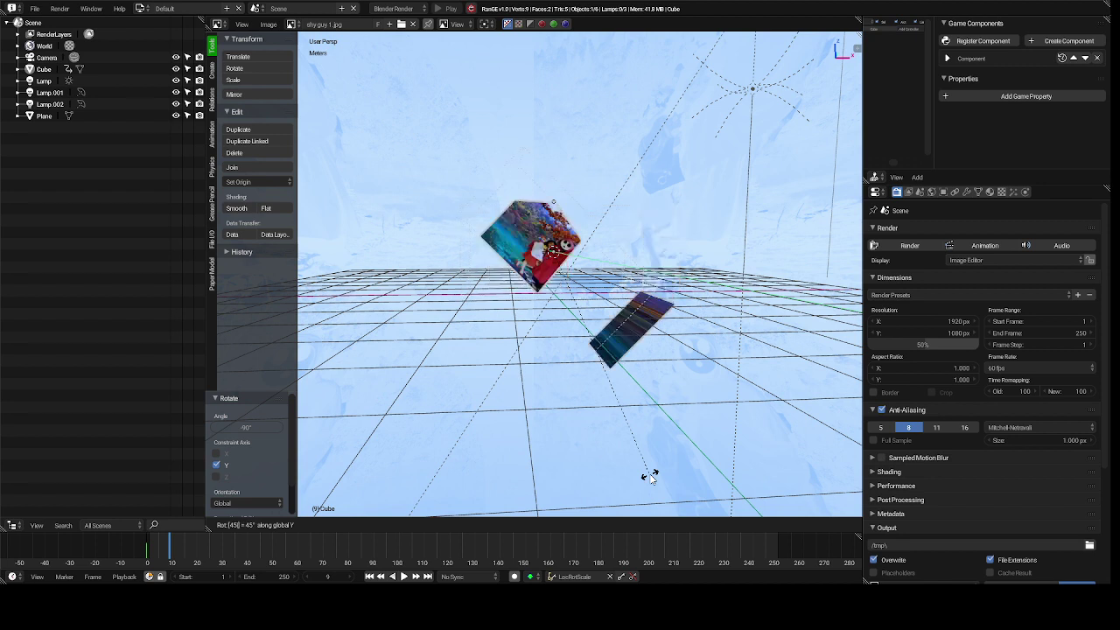
{"action": "key", "text": "Return"}
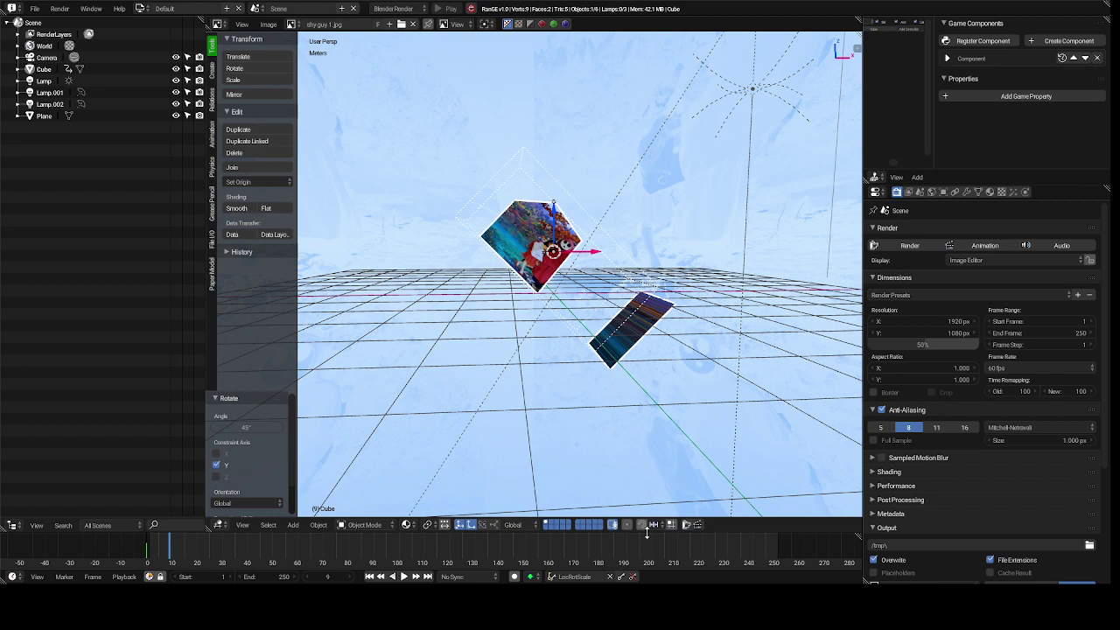
{"action": "left_click", "coordinate": [621, 577]}
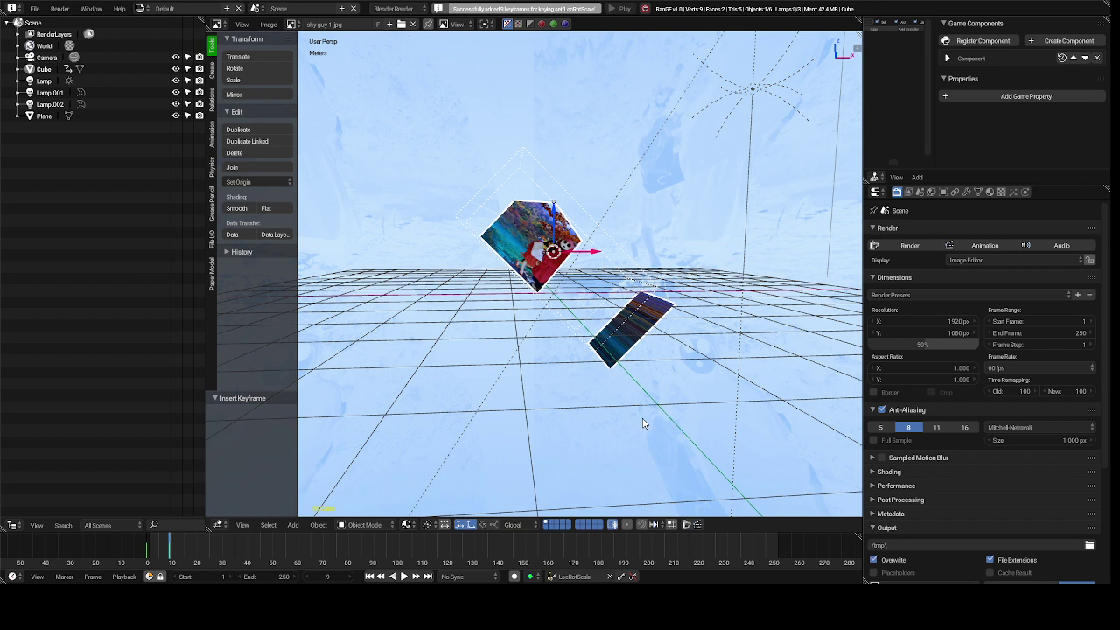
- At frame 19, rotate the cube -90° about the global Y axis and insert a LocRotScale keyframe
{"action": "key", "text": "Right"}
{"action": "key", "text": "Right"}
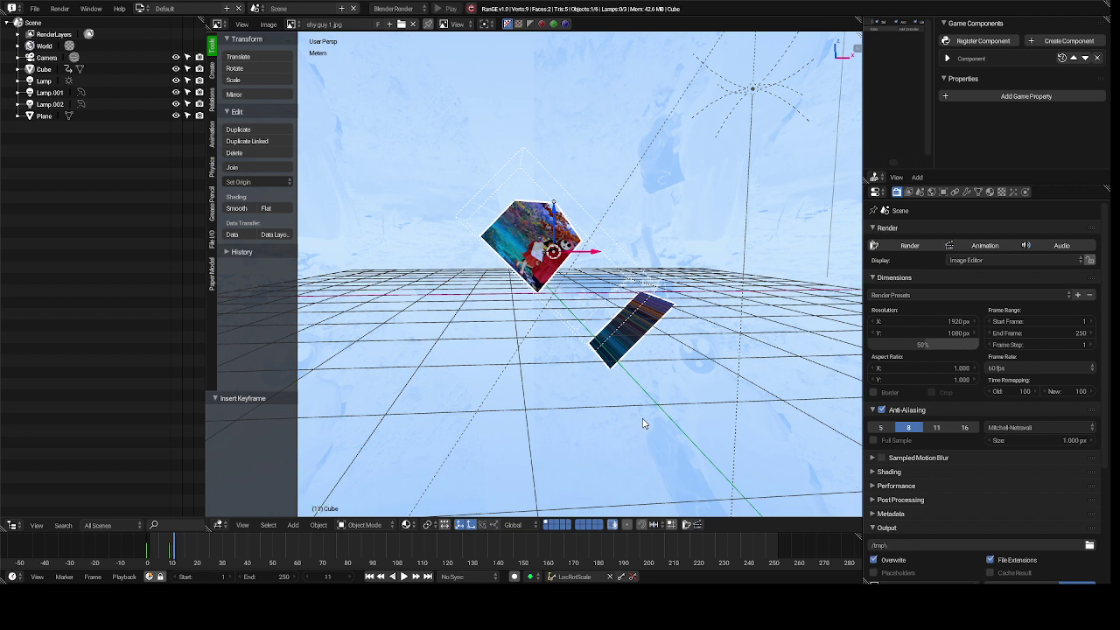
{"action": "key", "text": "Right"}
{"action": "key", "text": "Right"}
{"action": "key", "text": "Right"}
{"action": "key", "text": "Right"}
{"action": "key", "text": "Right"}
{"action": "key", "text": "Right"}
{"action": "key", "text": "Right"}
{"action": "key", "text": "Right"}
{"action": "key", "text": "r"}
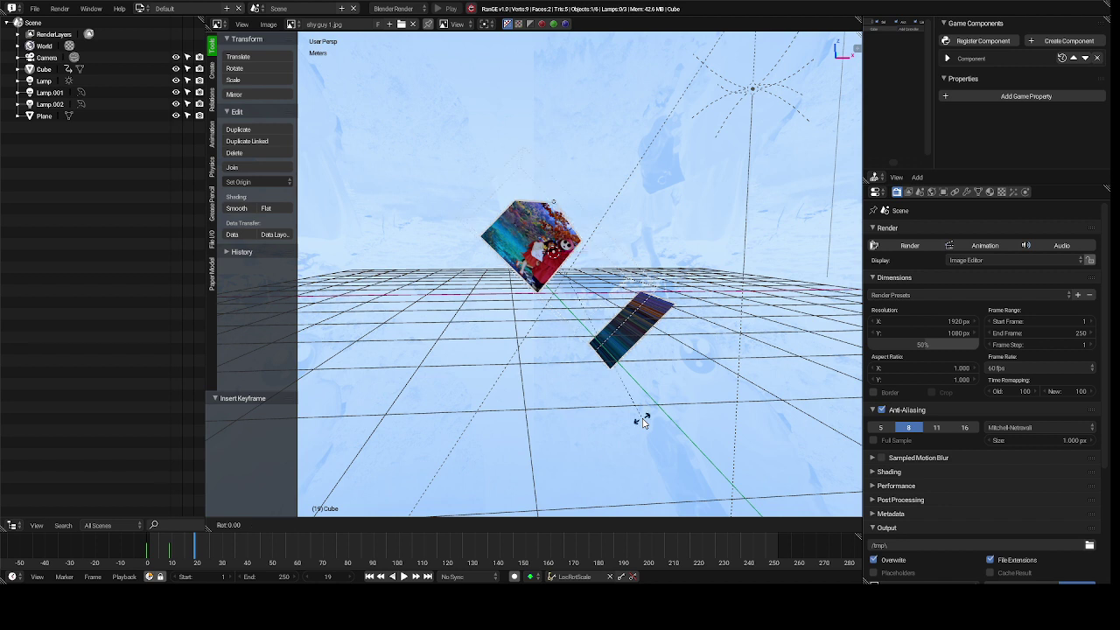
{"action": "key", "text": "y"}
{"action": "type", "text": "-90"}
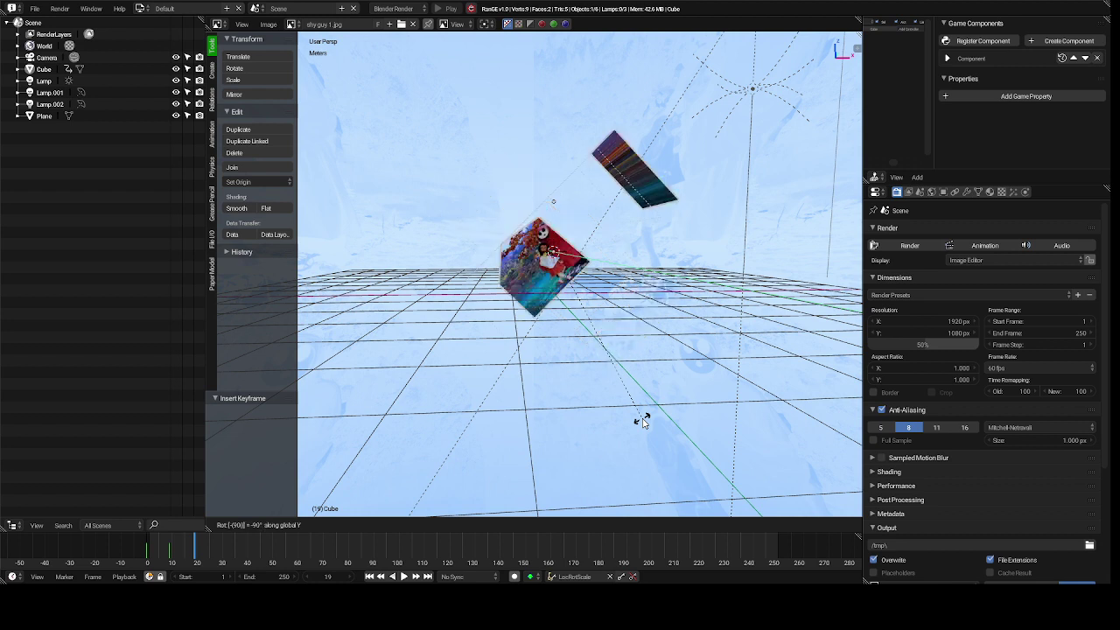
{"action": "key", "text": "Return"}
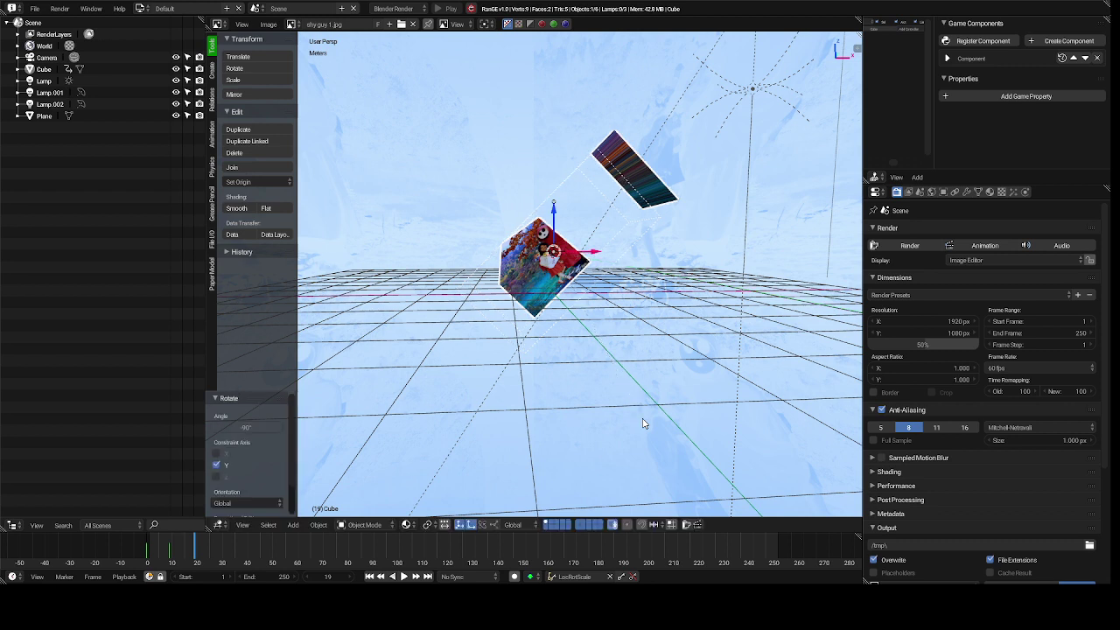
{"action": "left_click", "coordinate": [621, 578]}
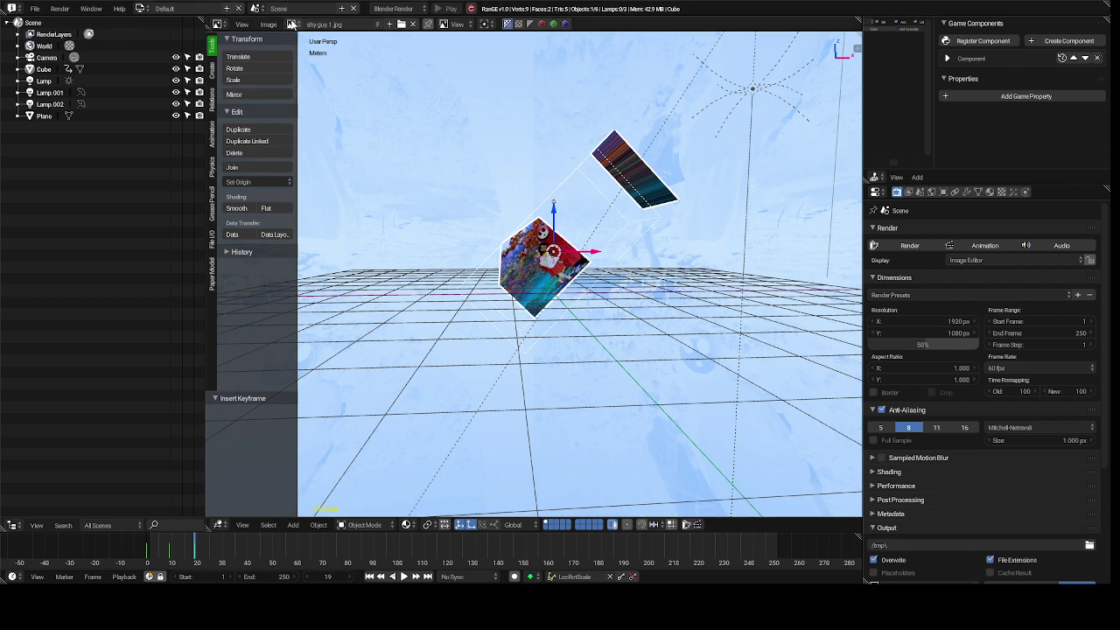
- In the Game Logic layout, add an Always sensor and an And controller to the cube and link them
{"action": "left_click", "coordinate": [141, 9]}
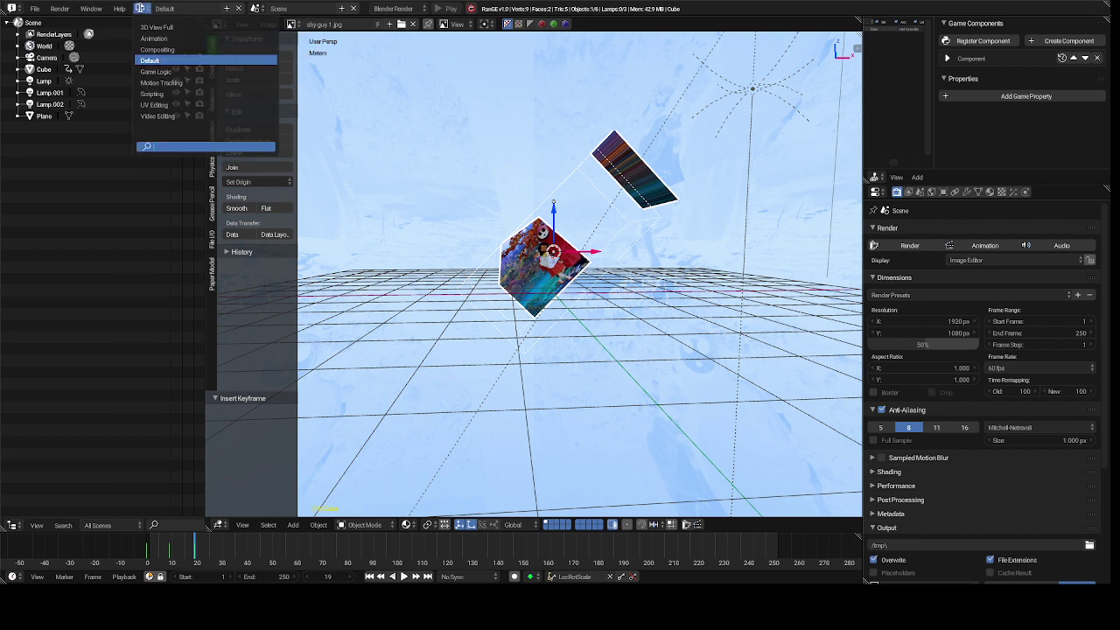
{"action": "left_click", "coordinate": [167, 73]}
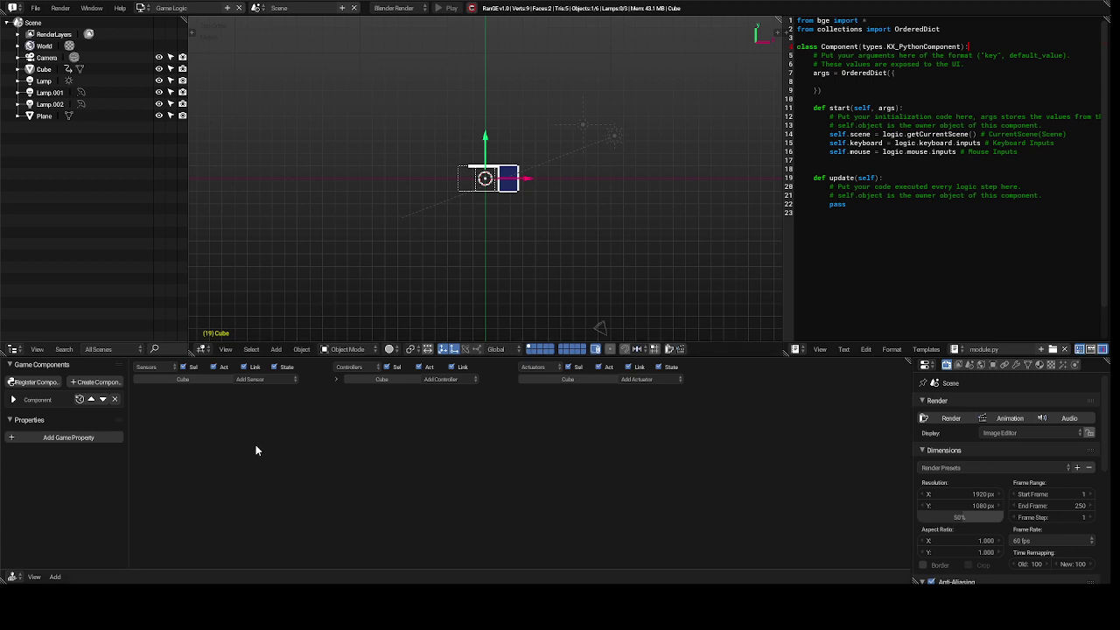
{"action": "left_click", "coordinate": [267, 381]}
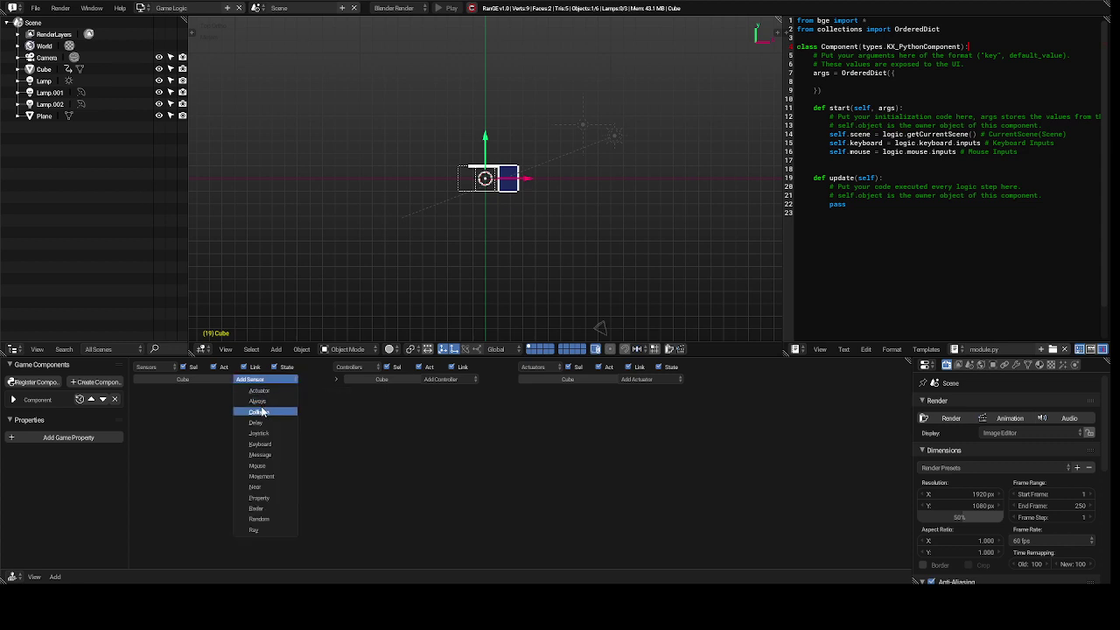
{"action": "left_click", "coordinate": [261, 402]}
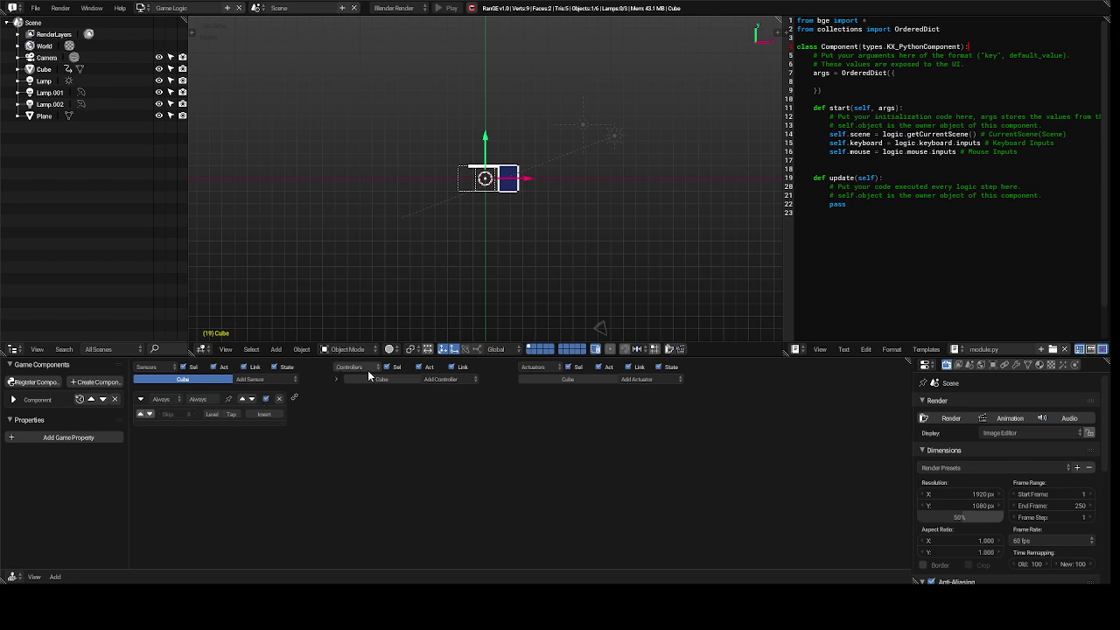
{"action": "left_click", "coordinate": [444, 380]}
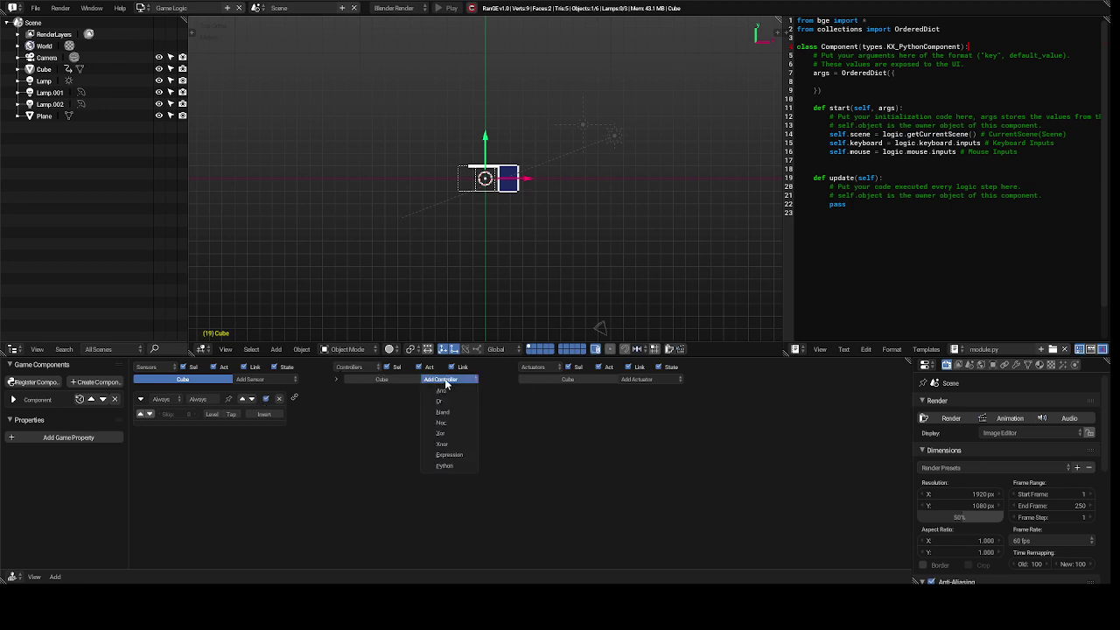
{"action": "left_click", "coordinate": [443, 391]}
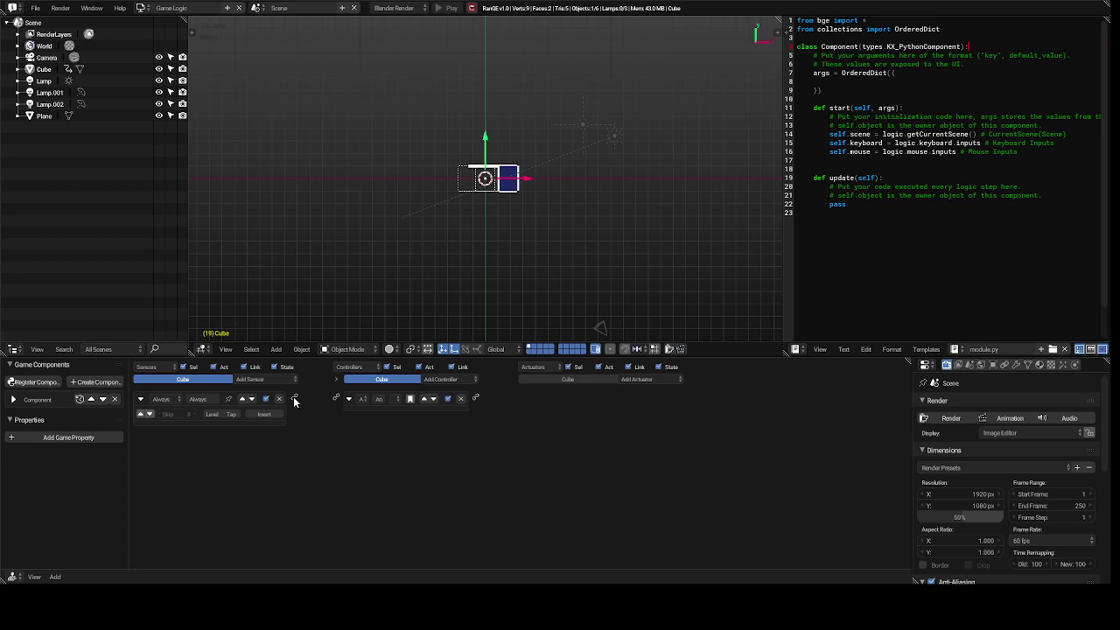
{"action": "left_click_drag", "start_coordinate": [294, 400], "coordinate": [338, 403]}
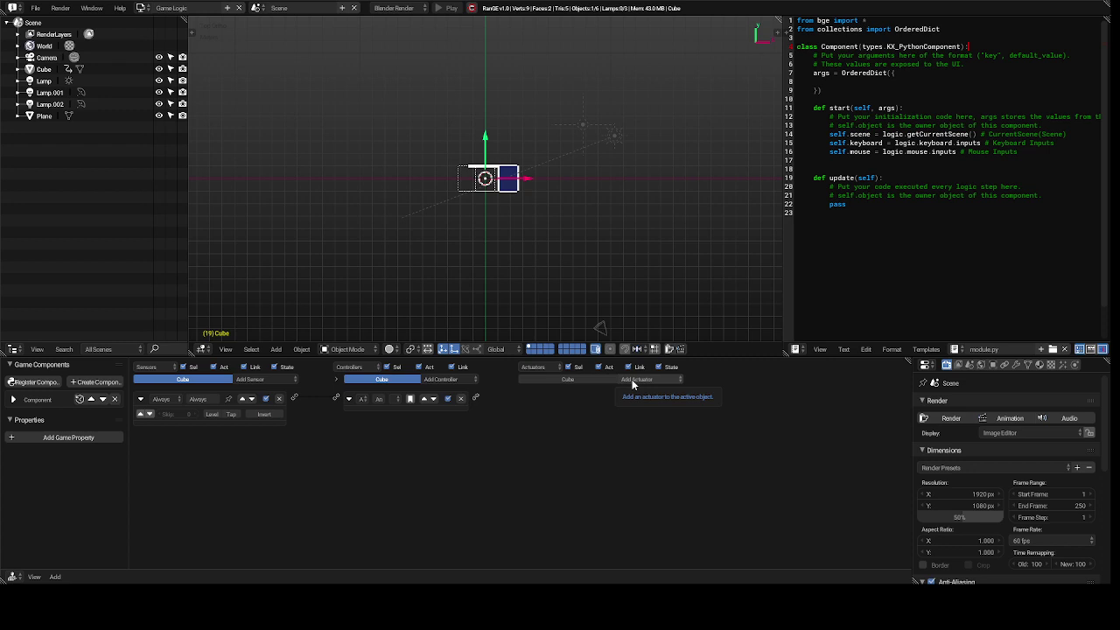
- Add an Action actuator with CubeAction in Ping Pong mode and link the And controller to it
{"action": "left_click", "coordinate": [633, 380]}
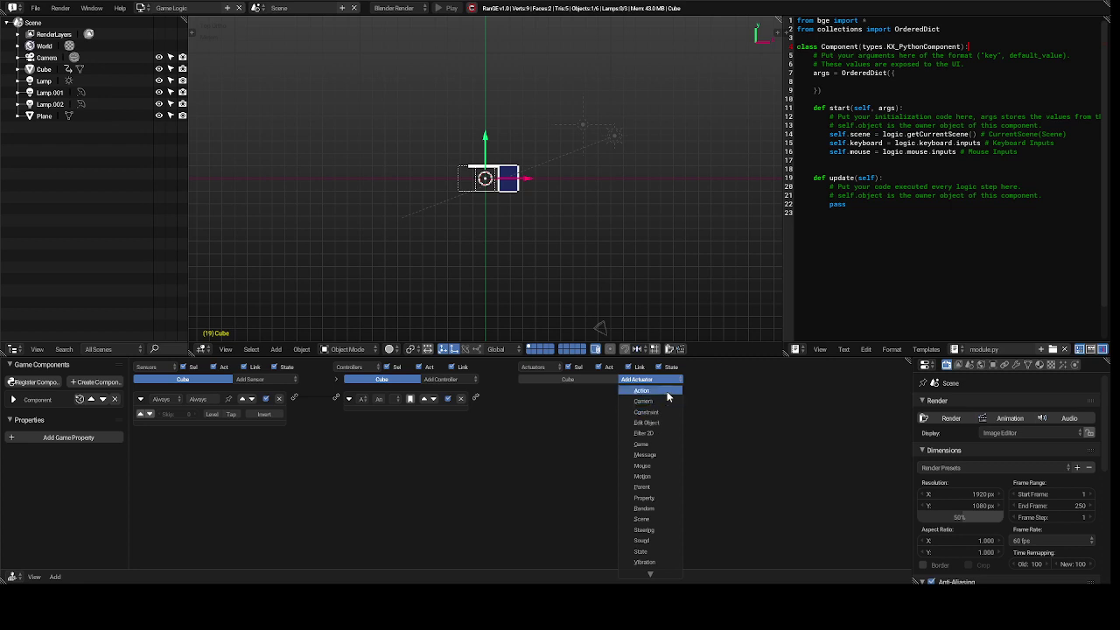
{"action": "left_click", "coordinate": [666, 393]}
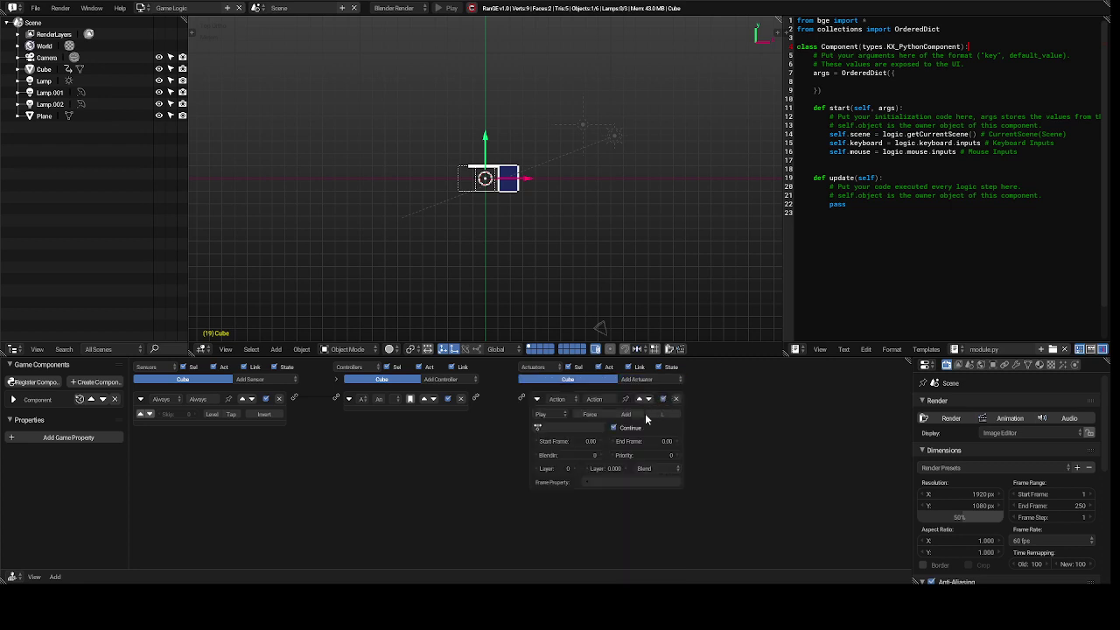
{"action": "left_click", "coordinate": [588, 429]}
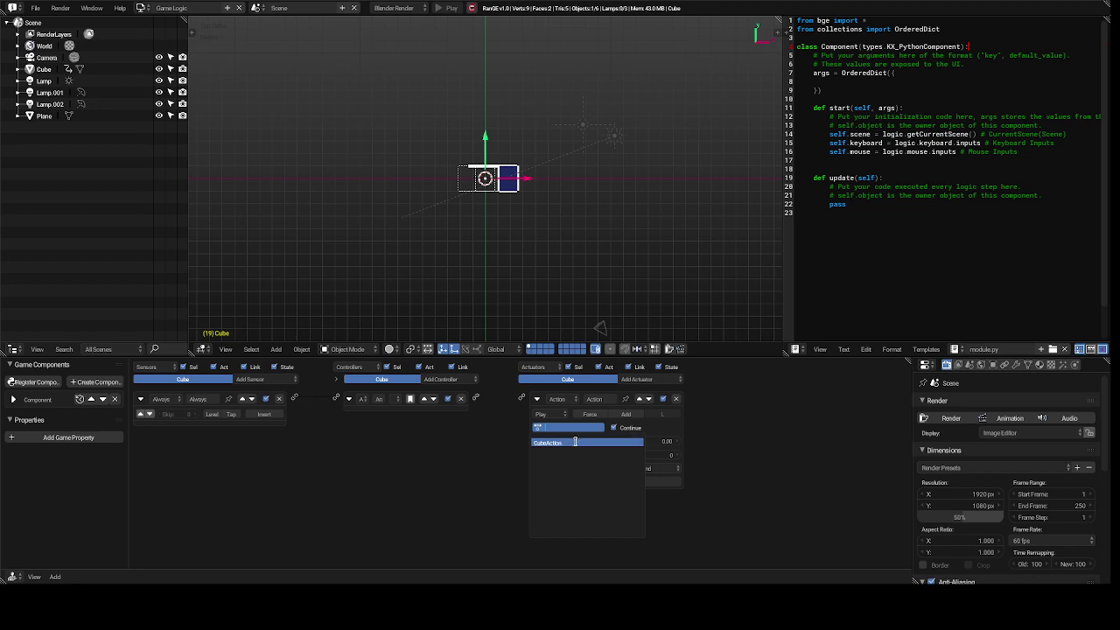
{"action": "left_click", "coordinate": [575, 442]}
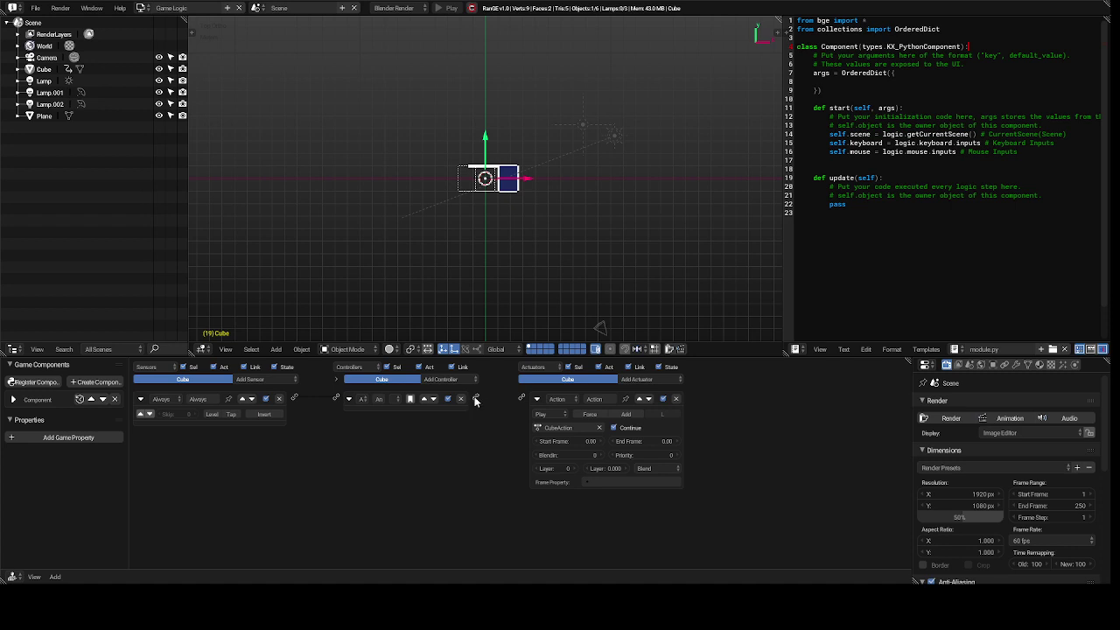
{"action": "left_click_drag", "start_coordinate": [476, 399], "coordinate": [523, 401]}
{"action": "left_click", "coordinate": [559, 416]}
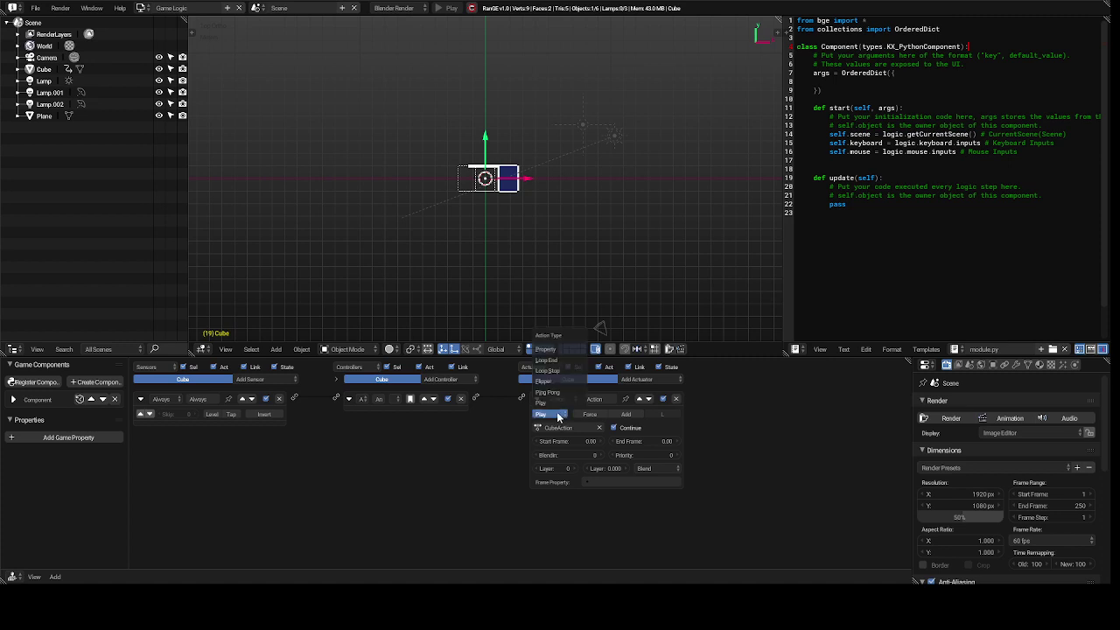
{"action": "left_click", "coordinate": [557, 394]}
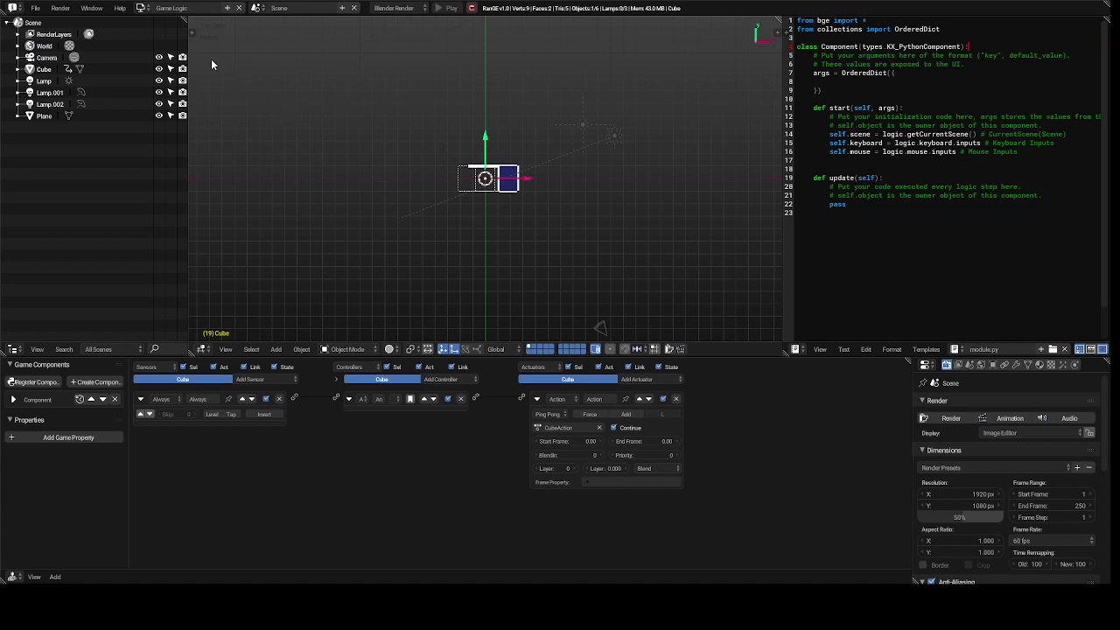
- Check the cube's keyframe positions on the Timeline in the Default layout and return to the Game Logic layout
{"action": "left_click", "coordinate": [145, 8]}
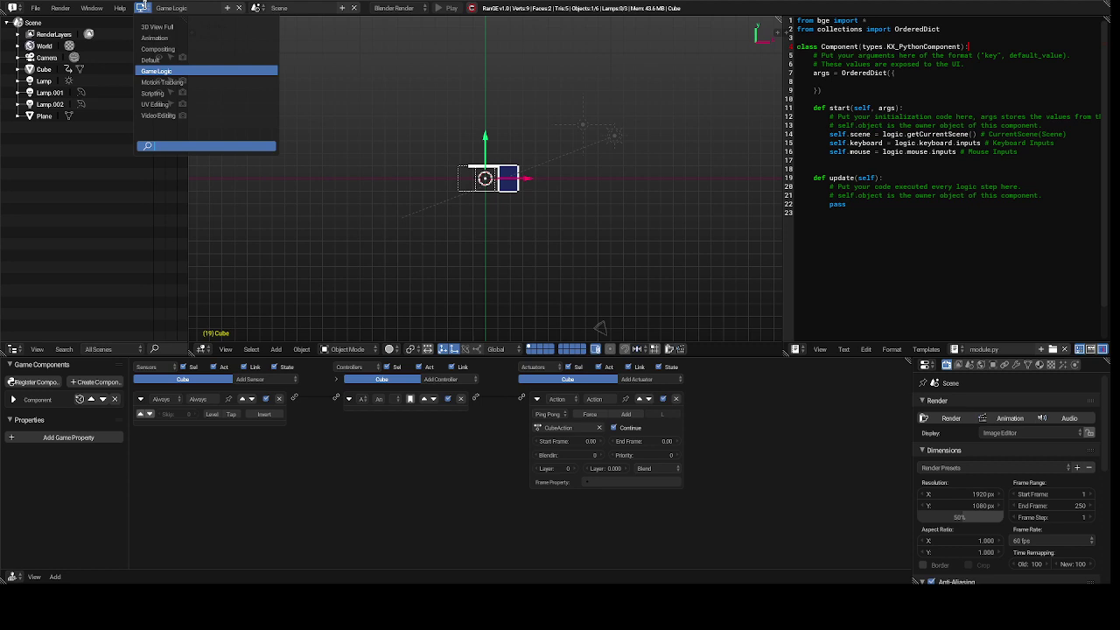
{"action": "left_click", "coordinate": [159, 60]}
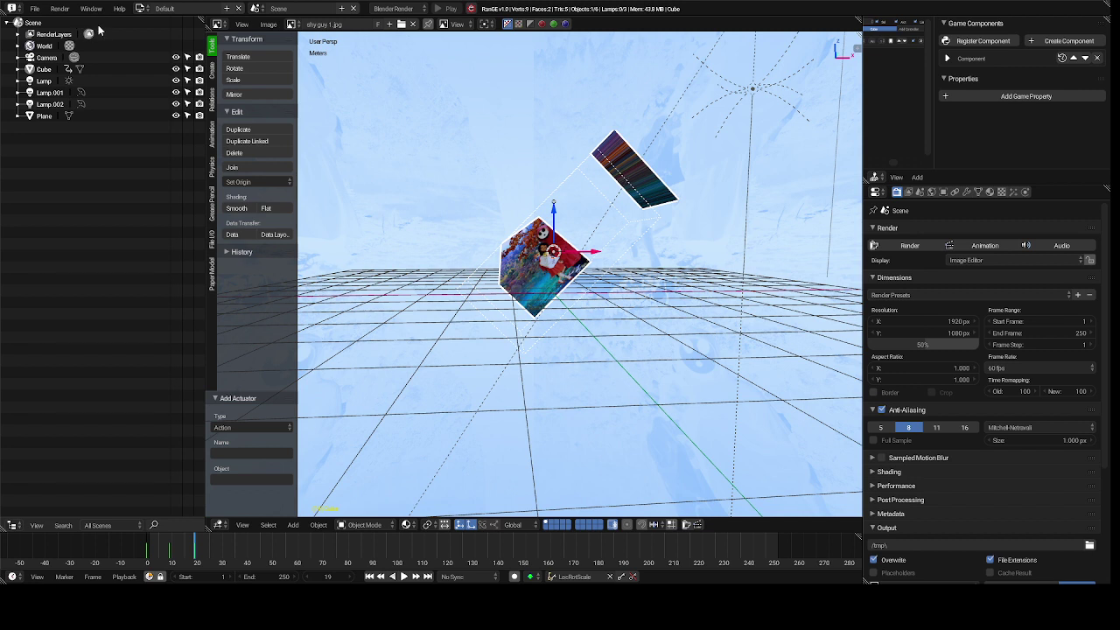
{"action": "left_click", "coordinate": [139, 9]}
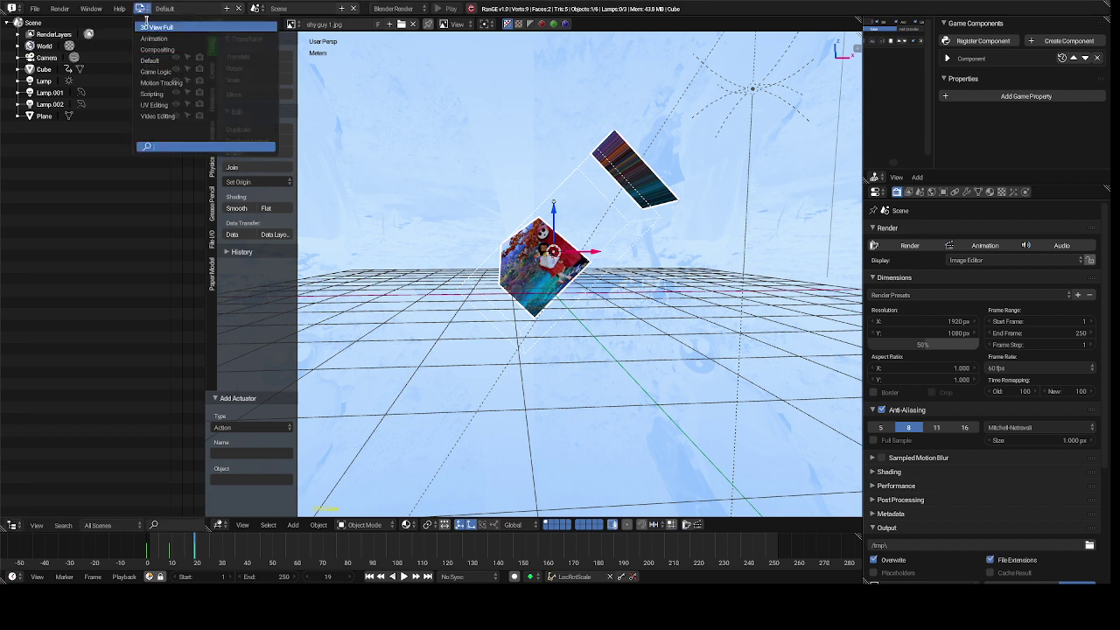
{"action": "left_click", "coordinate": [172, 72]}
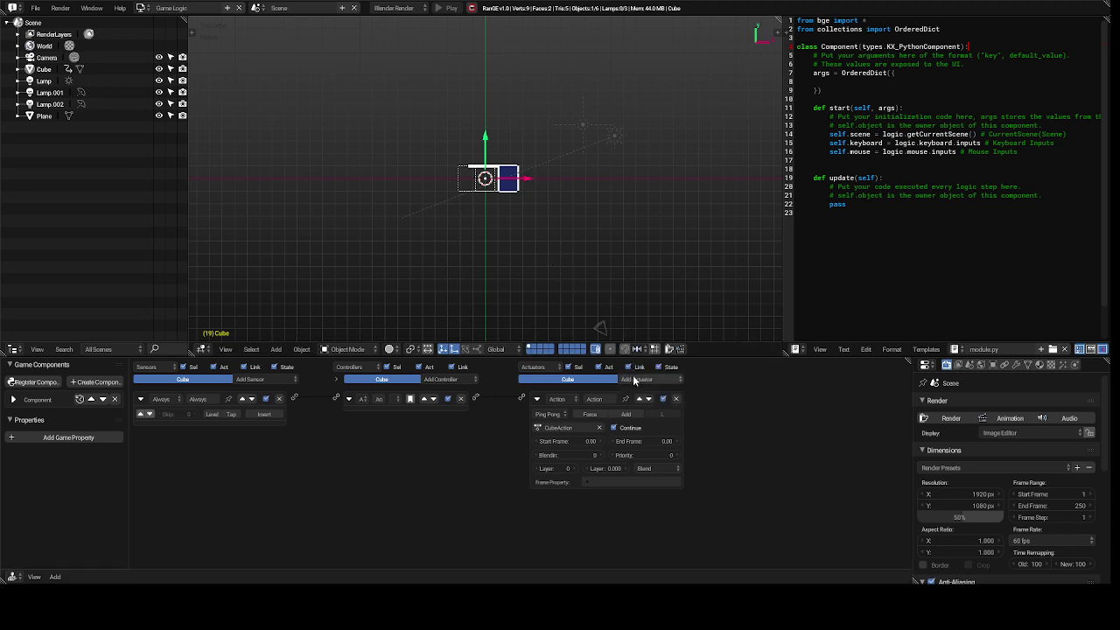
- Set the End Frame of the cube's Action actuator to 20
{"action": "left_click", "coordinate": [677, 442]}
{"action": "left_click", "coordinate": [678, 442]}
{"action": "left_click", "coordinate": [678, 442]}
{"action": "left_click", "coordinate": [678, 442]}
{"action": "left_click", "coordinate": [677, 442]}
{"action": "left_click", "coordinate": [678, 442]}
{"action": "left_click", "coordinate": [677, 441]}
{"action": "left_click", "coordinate": [678, 442]}
{"action": "left_click", "coordinate": [677, 442]}
{"action": "left_click", "coordinate": [677, 442]}
{"action": "left_click", "coordinate": [678, 442]}
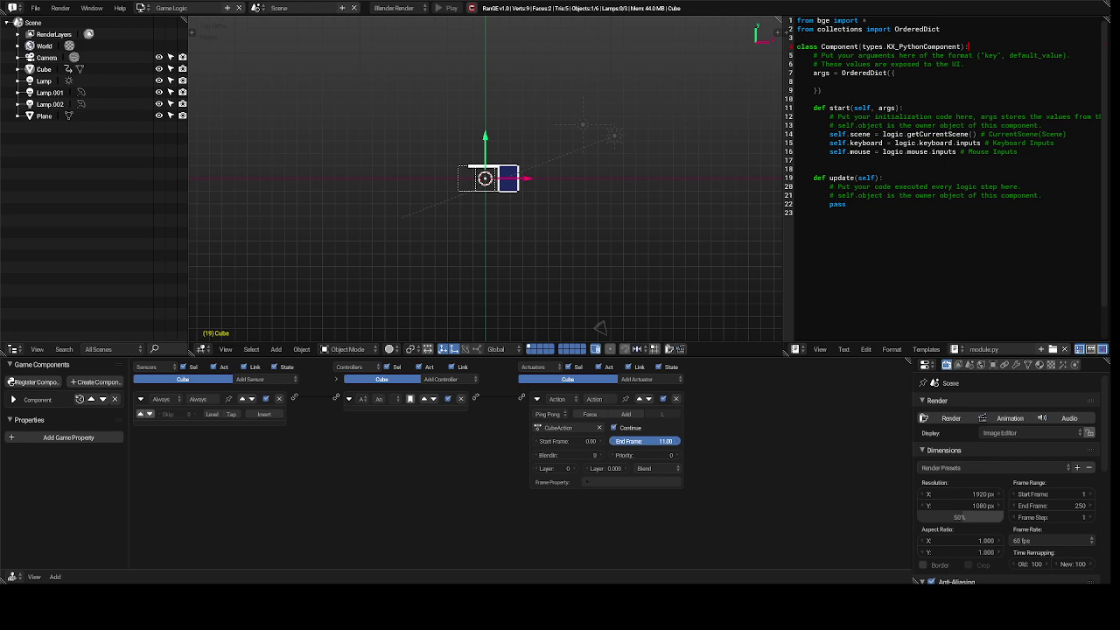
{"action": "left_click", "coordinate": [677, 442]}
{"action": "left_click", "coordinate": [678, 442]}
{"action": "left_click", "coordinate": [678, 442]}
{"action": "left_click", "coordinate": [677, 443]}
{"action": "left_click", "coordinate": [677, 443]}
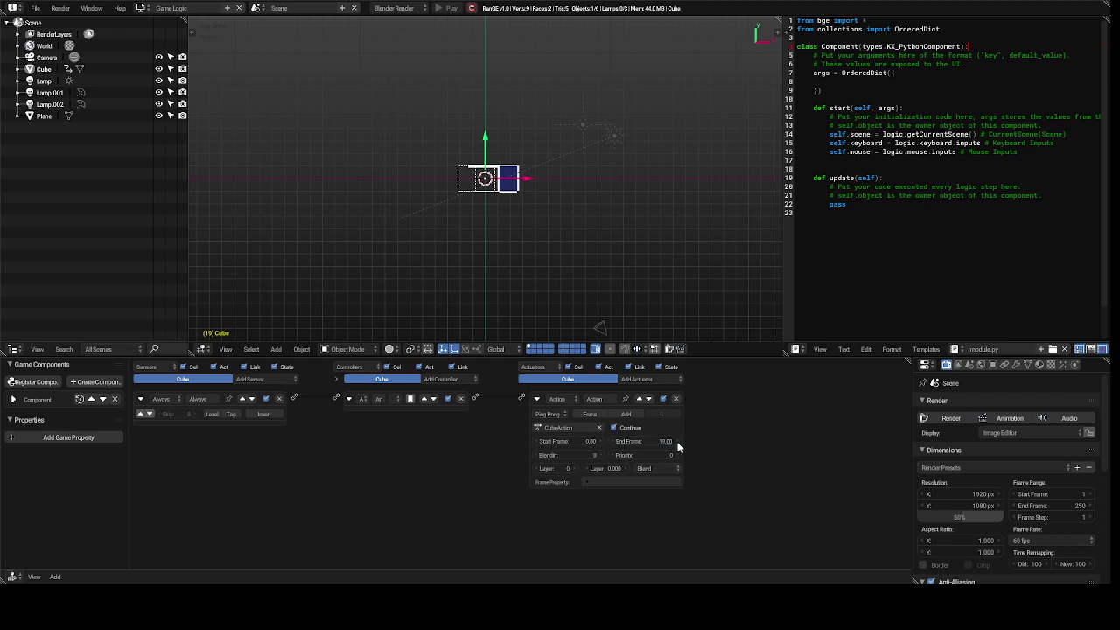
{"action": "left_click", "coordinate": [678, 442]}
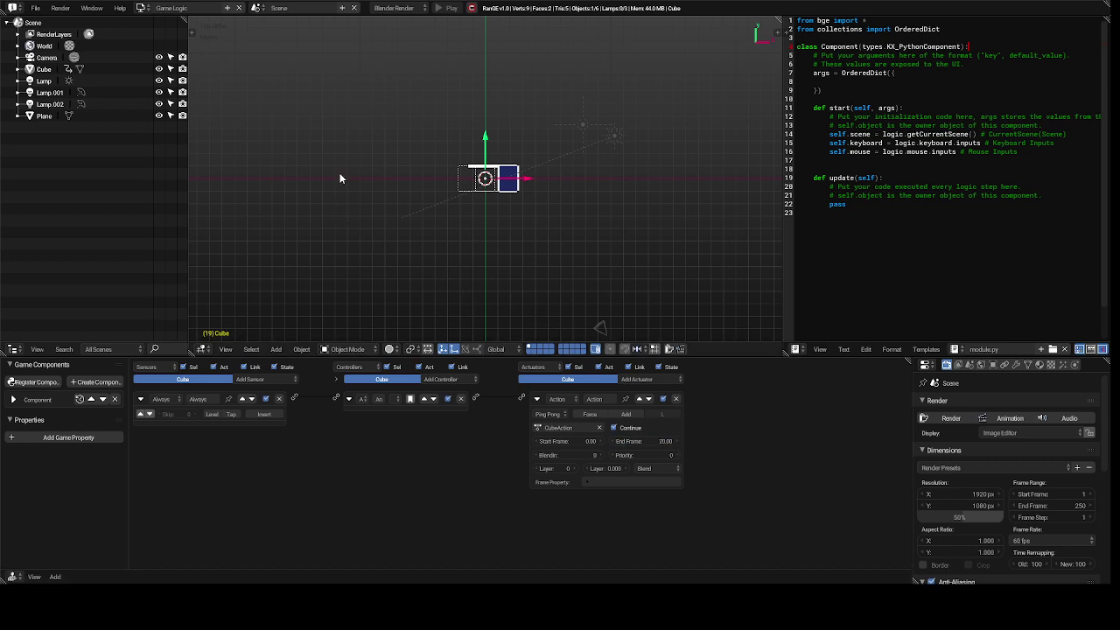
- Switch to the Default layout and play back the cube's keyframed animation in the 3D view
{"action": "left_click", "coordinate": [139, 8]}
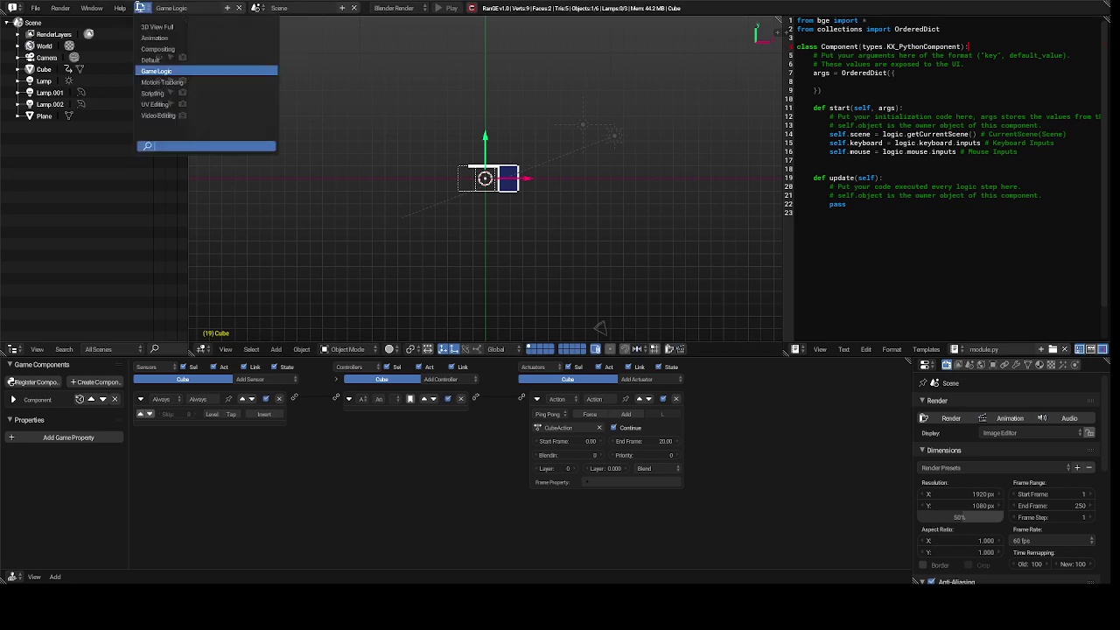
{"action": "left_click", "coordinate": [150, 59]}
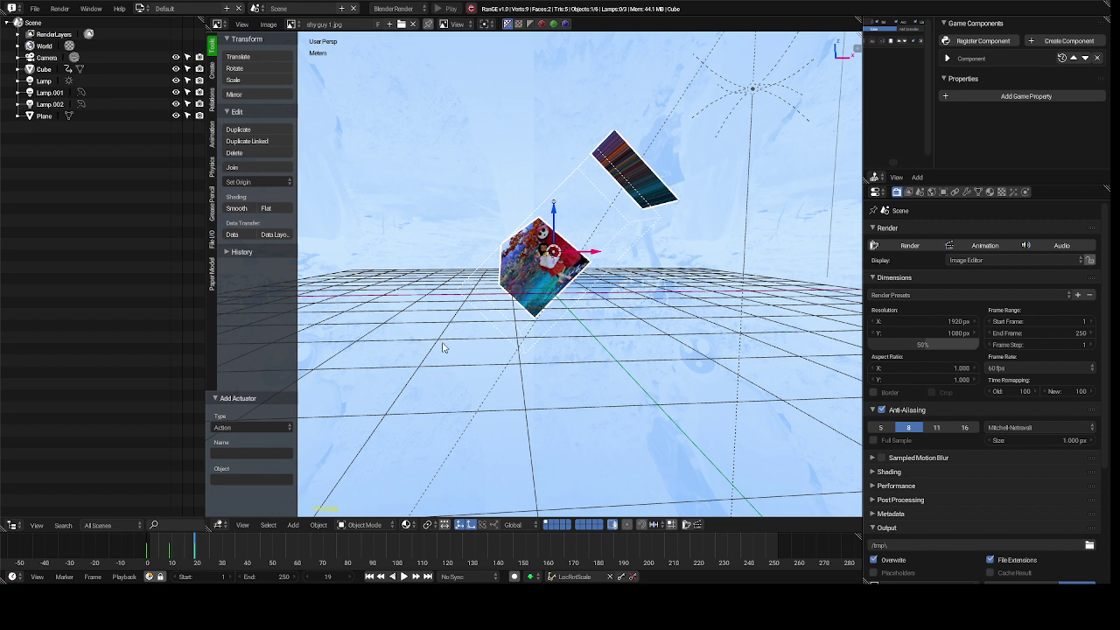
{"action": "key", "text": "alt+a"}
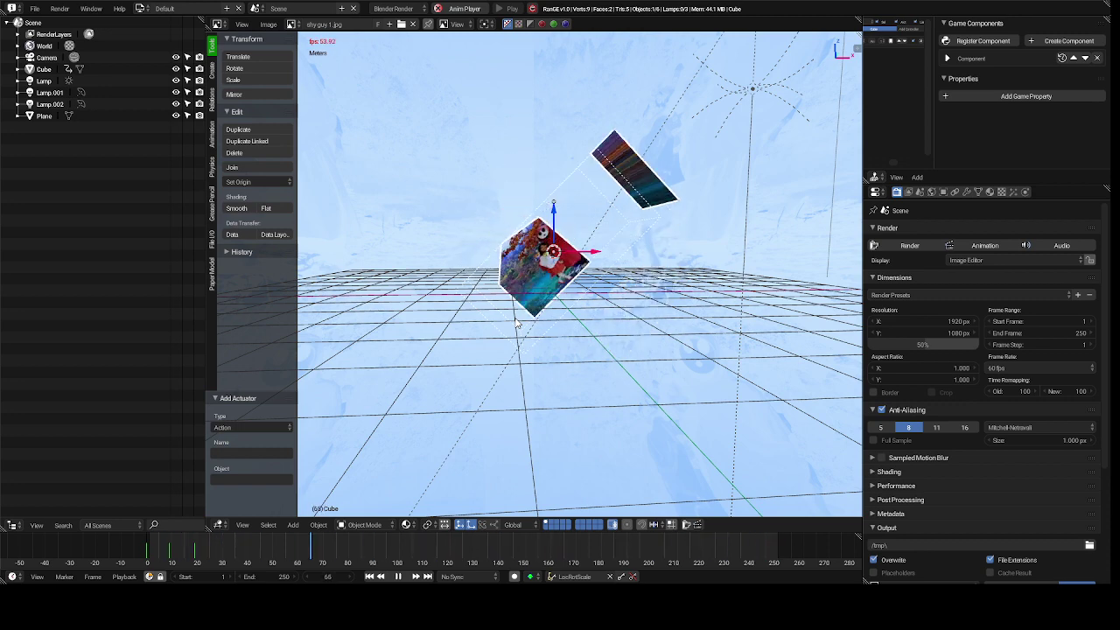
{"action": "key", "text": "alt+a"}
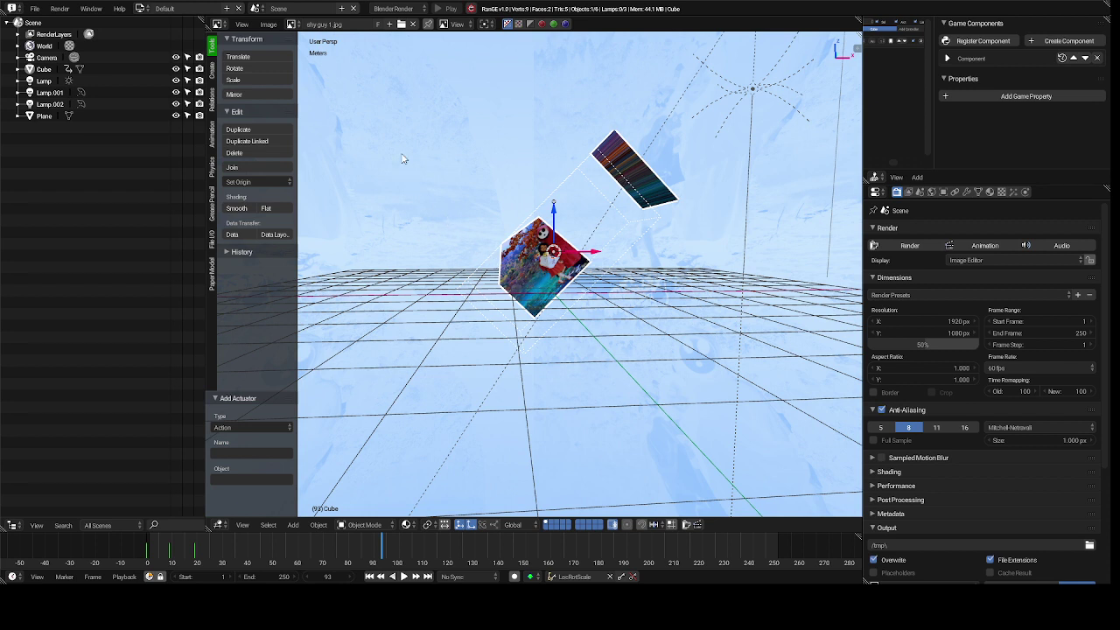
- Change the render engine from Blender Render to Range and run the game to test the cube's action
{"action": "left_click", "coordinate": [388, 9]}
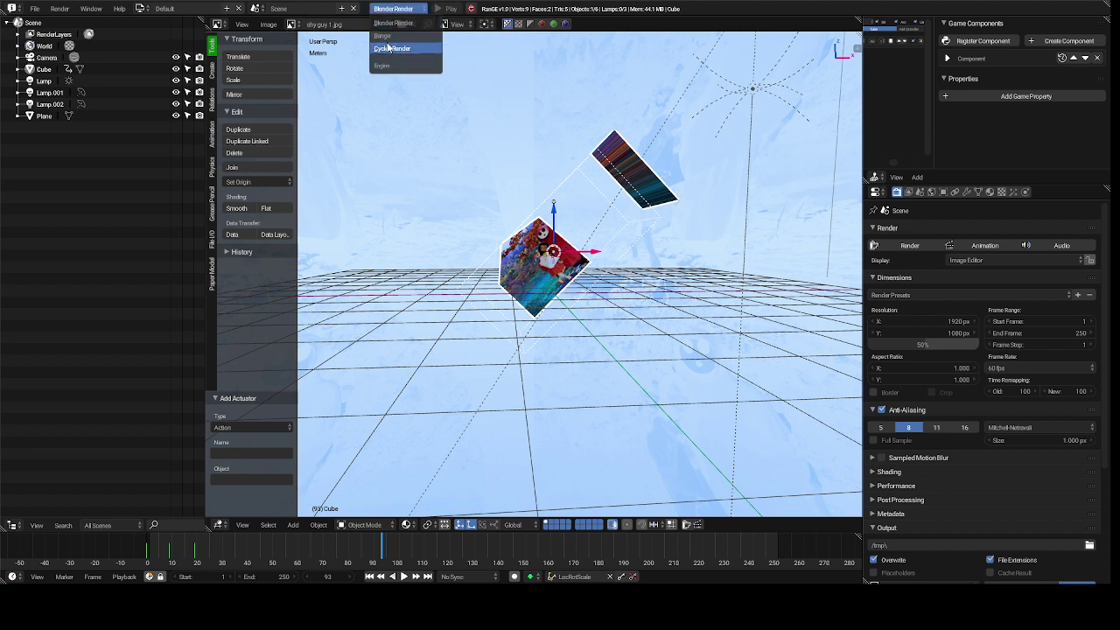
{"action": "left_click", "coordinate": [389, 38]}
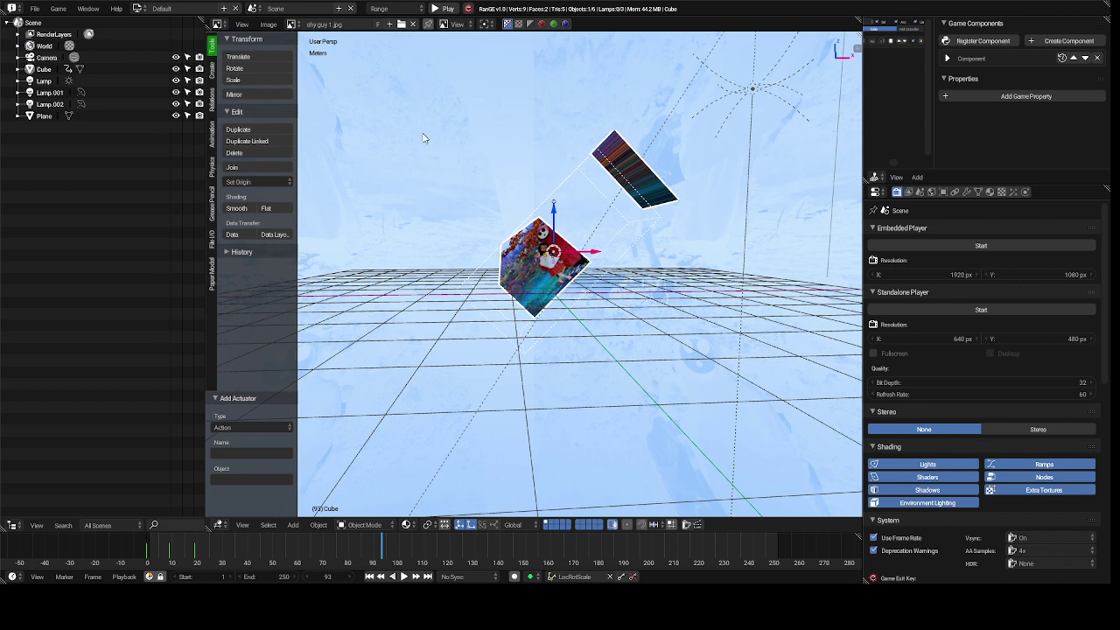
{"action": "key", "text": "p"}
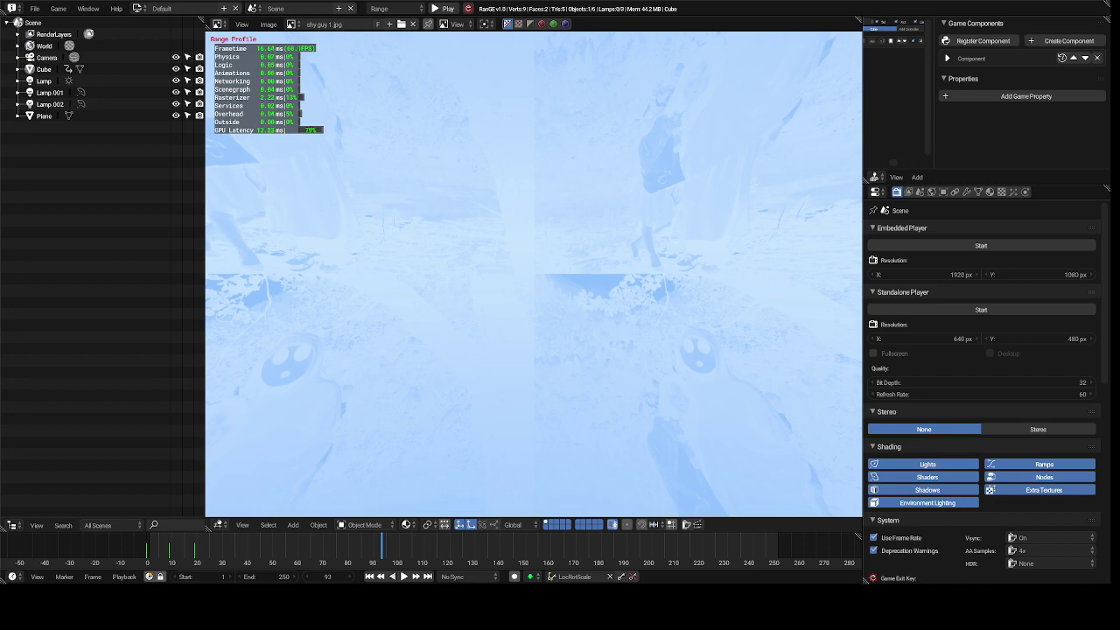
{"action": "key", "text": "Escape"}
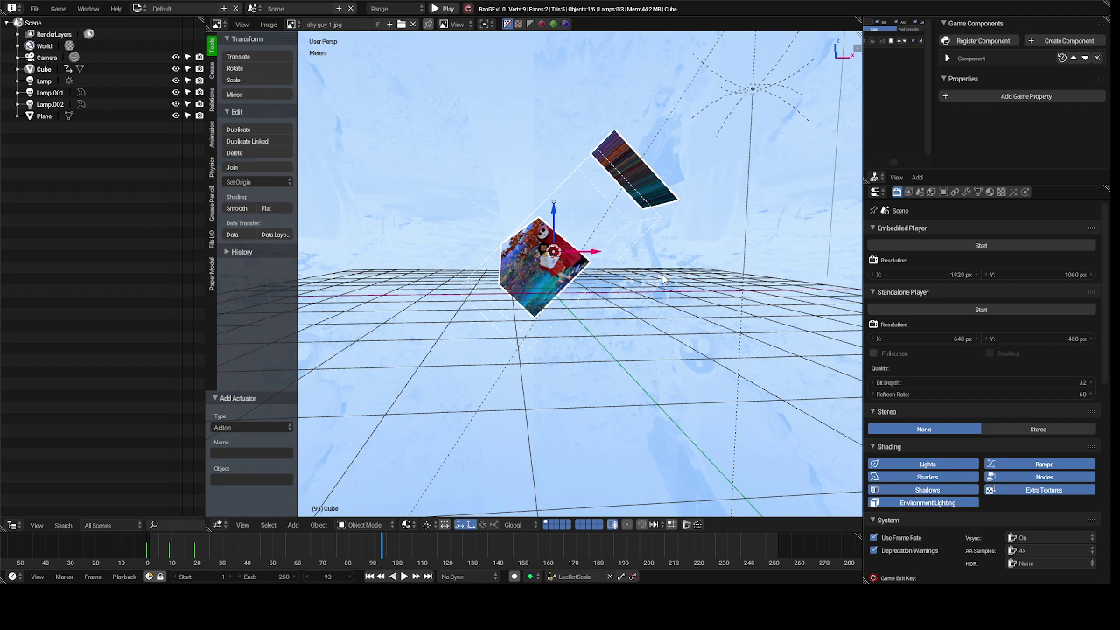
- Compare the cube's timeline playback with its in-game action by playing the animation and running the game again
{"action": "key", "text": "alt+a"}
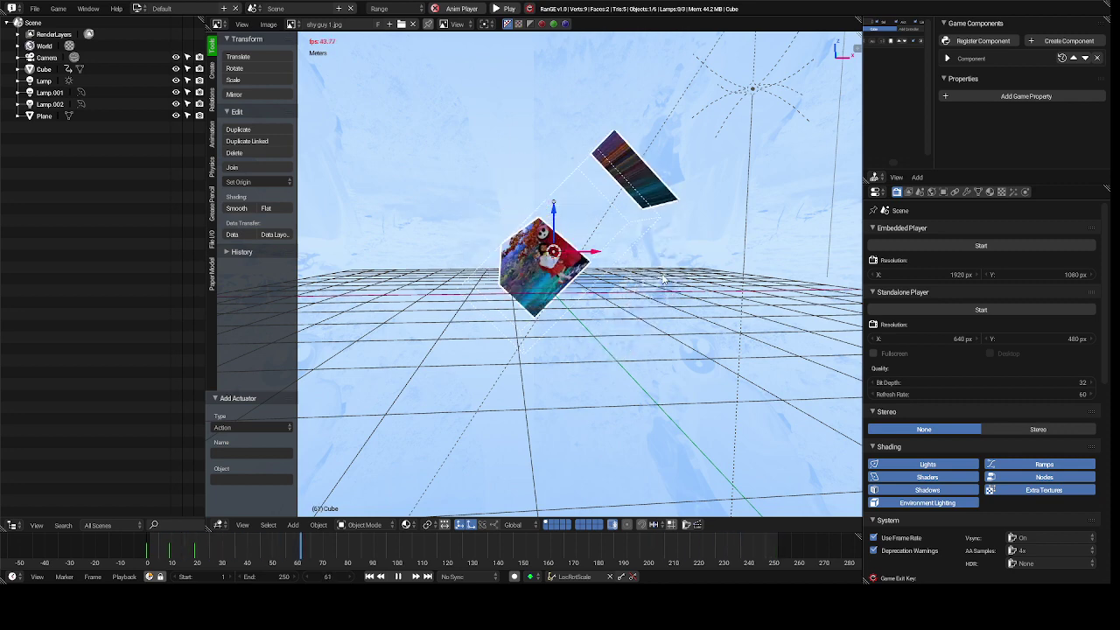
{"action": "key", "text": "alt+a"}
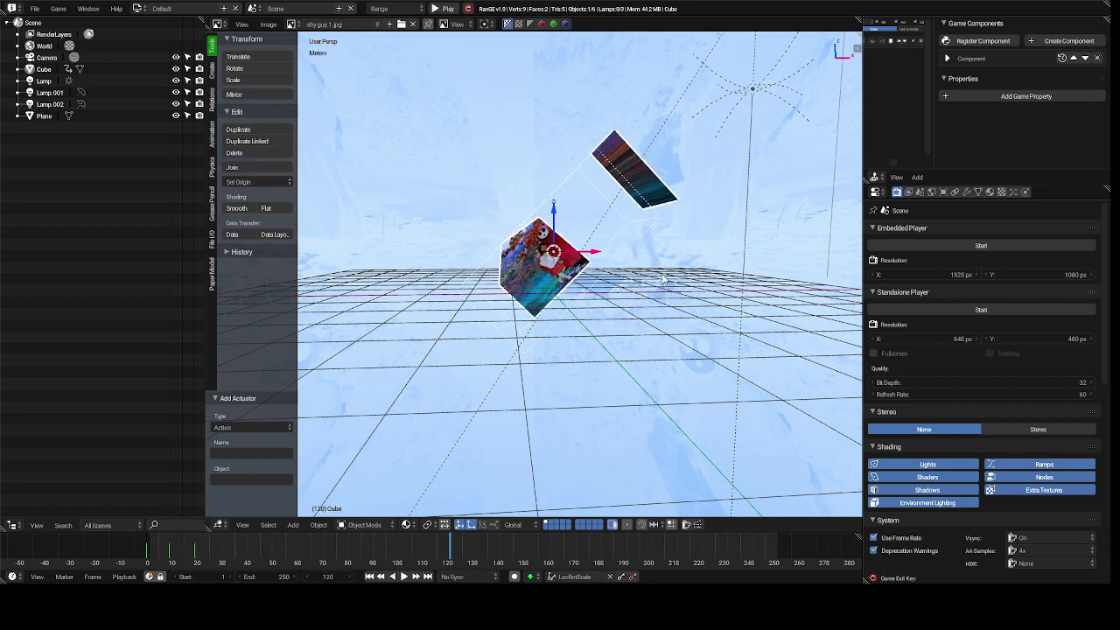
{"action": "key", "text": "p"}
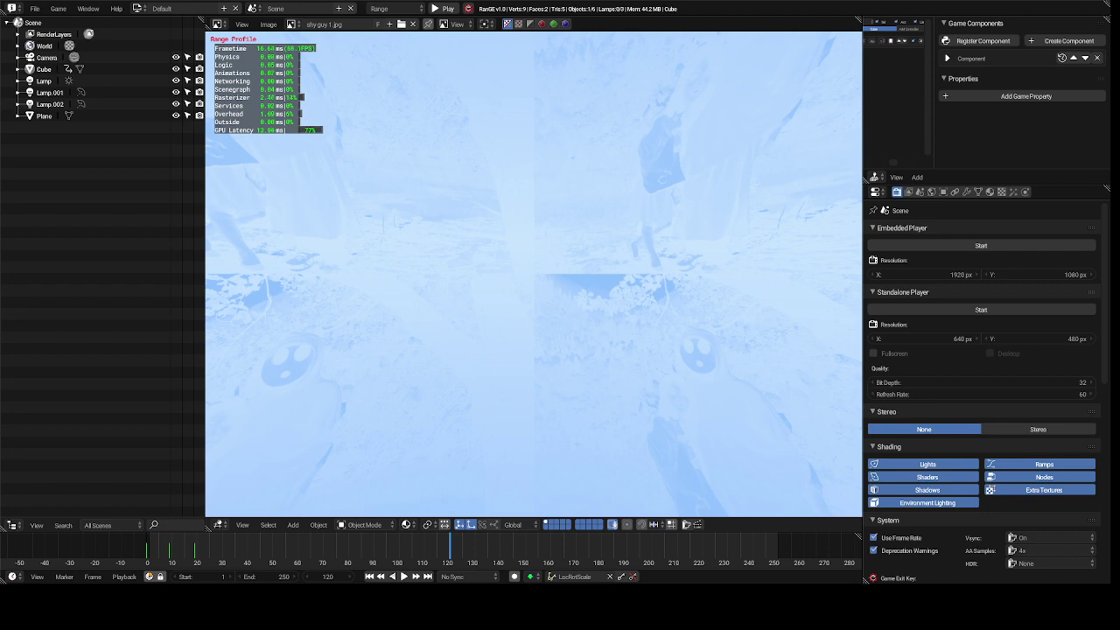
{"action": "key", "text": "Escape"}
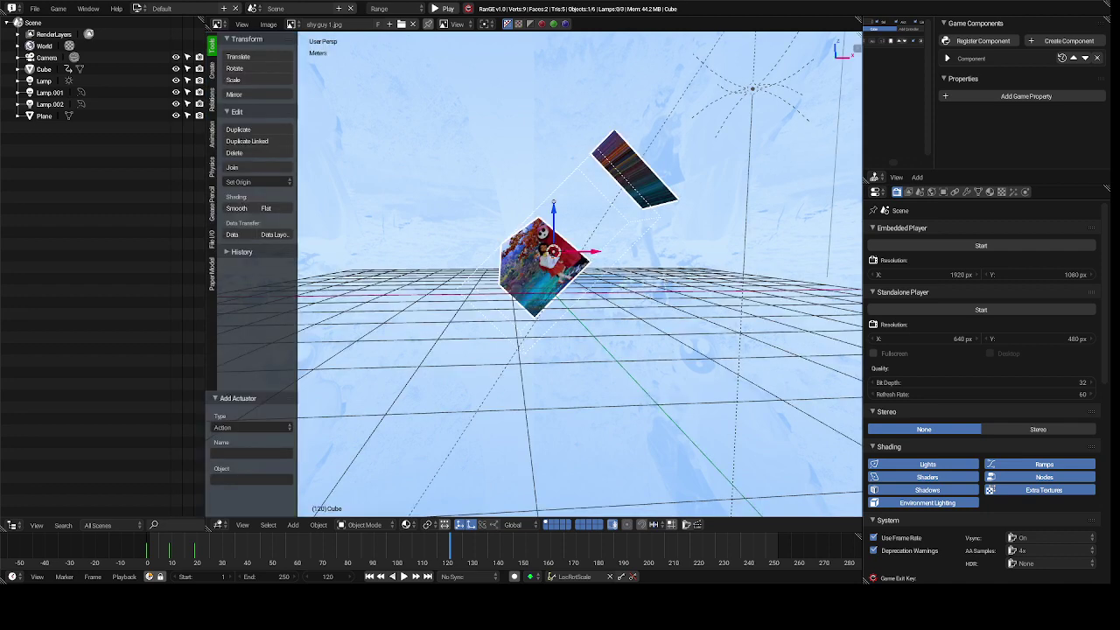
{"action": "key", "text": "p"}
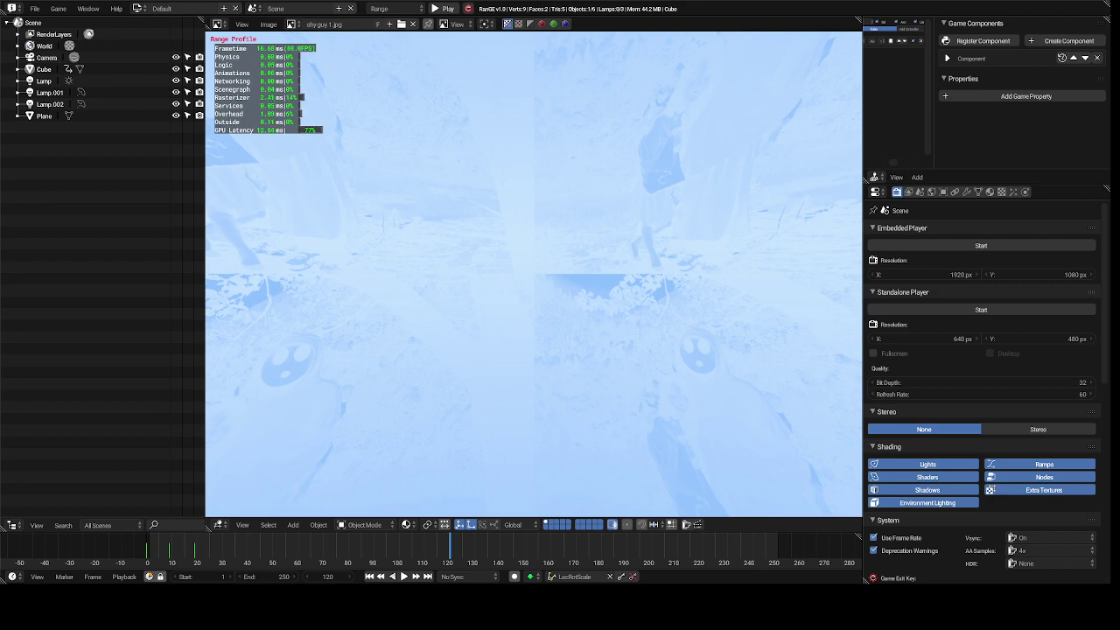
{"action": "key", "text": "Escape"}
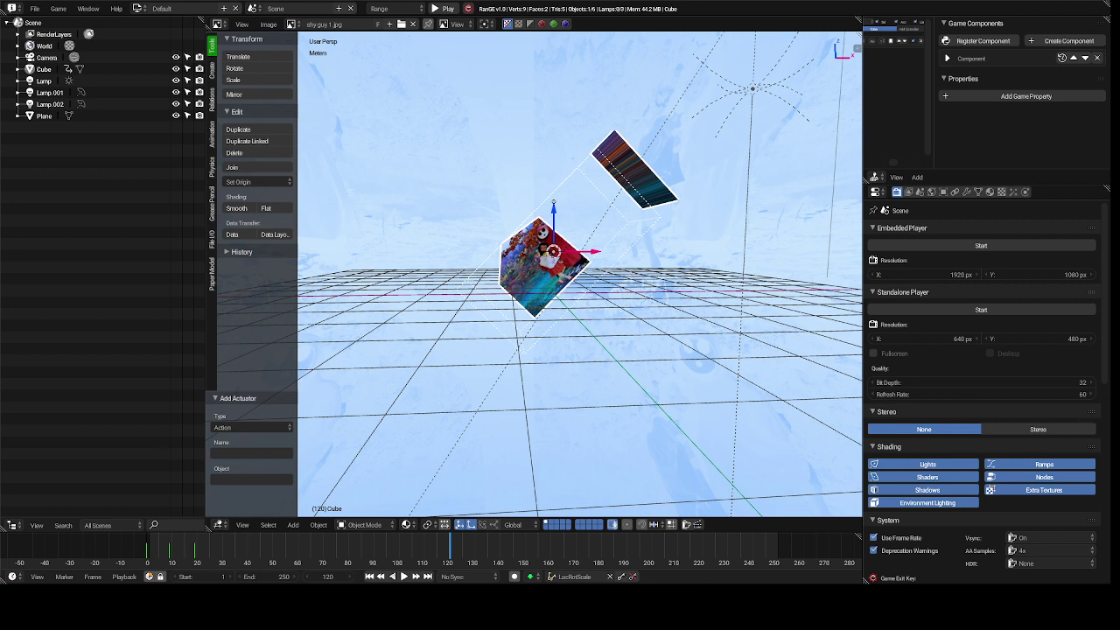
- Play the cube's animation from frame 0 and return the timeline to frame 0
{"action": "left_click", "coordinate": [151, 553]}
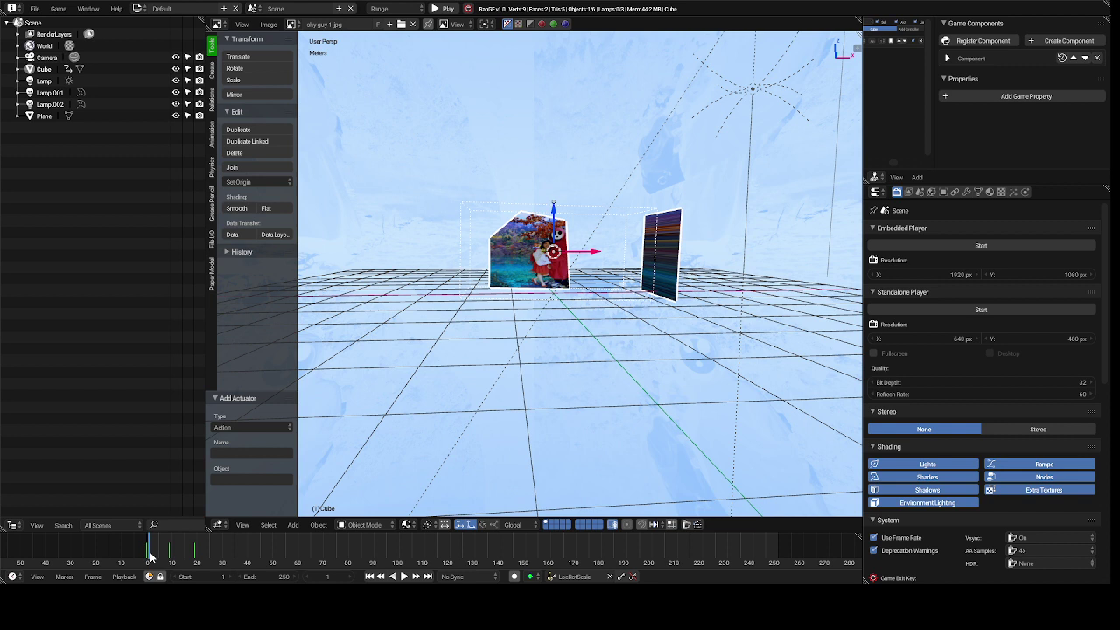
{"action": "key", "text": "Left"}
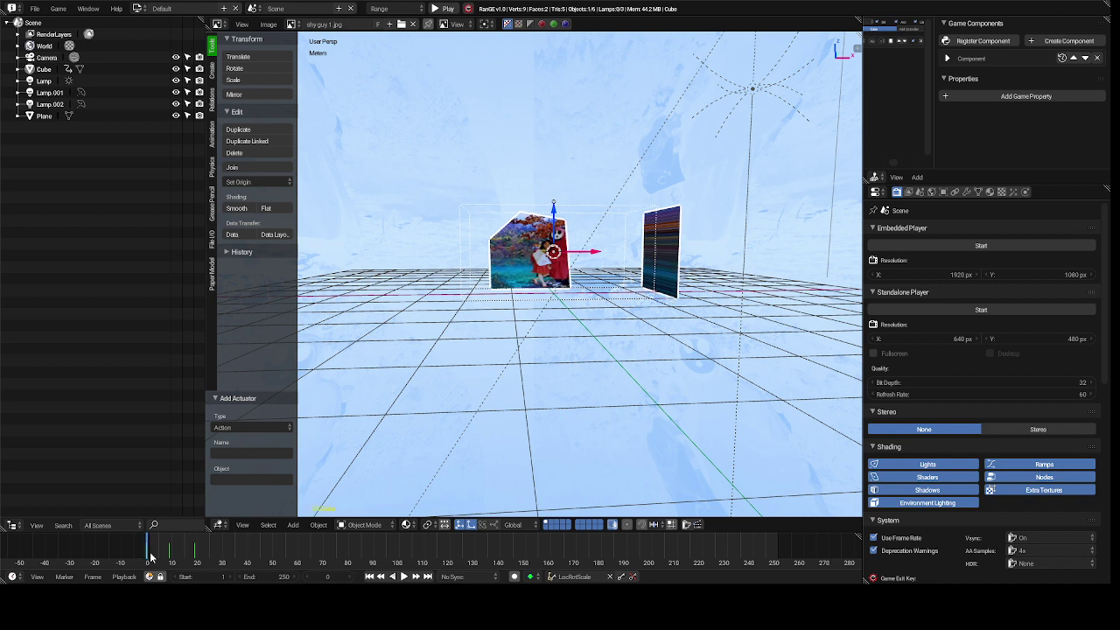
{"action": "key", "text": "alt+a"}
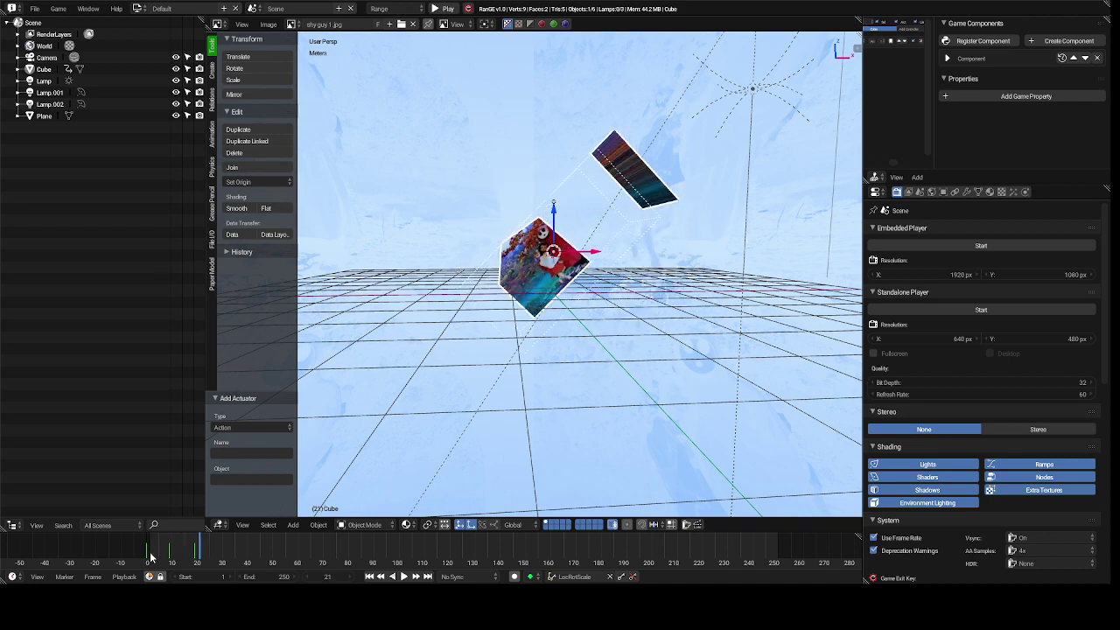
{"action": "key", "text": "shift+Left"}
{"action": "key", "text": "Escape"}
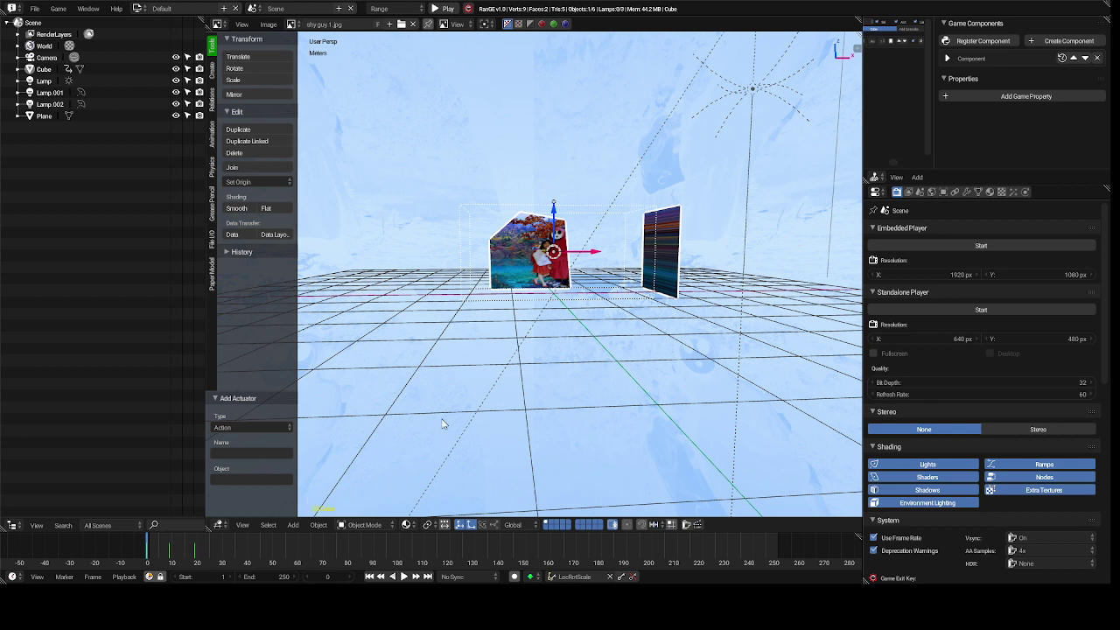
- Hide the 3D view's tool shelf and run the game to watch the cube's action
{"action": "key", "text": "t"}
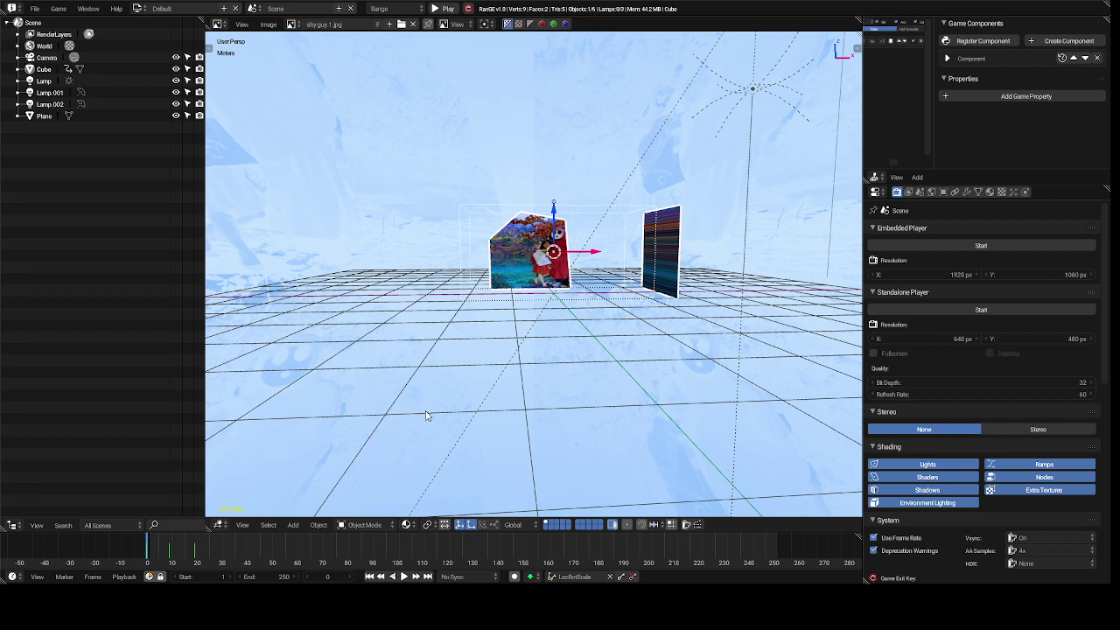
{"action": "key", "text": "p"}
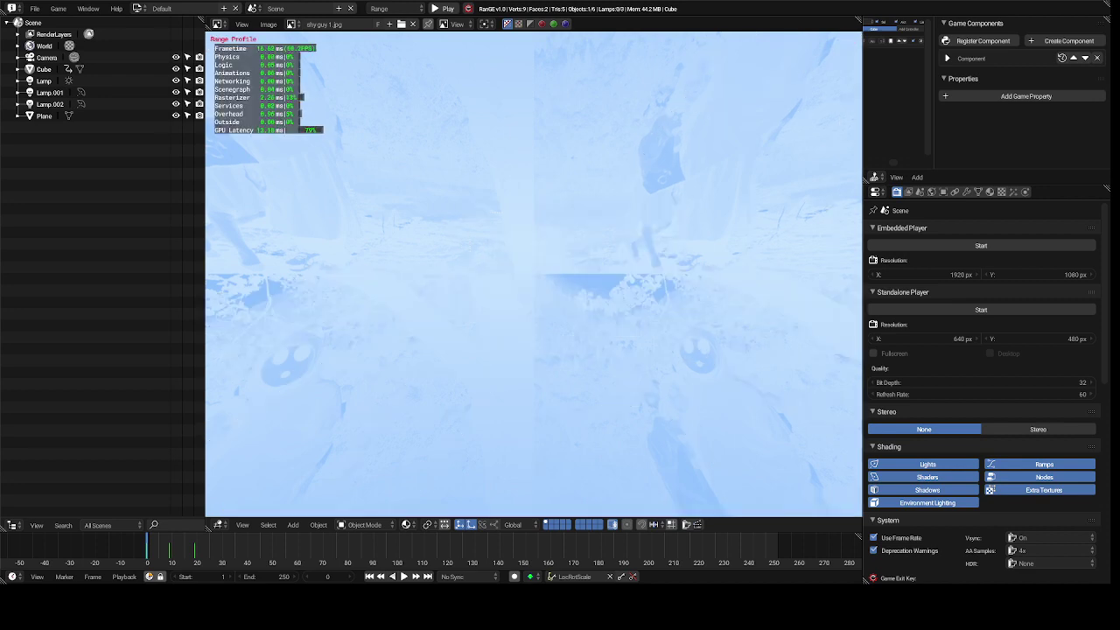
{"action": "key", "text": "Escape"}
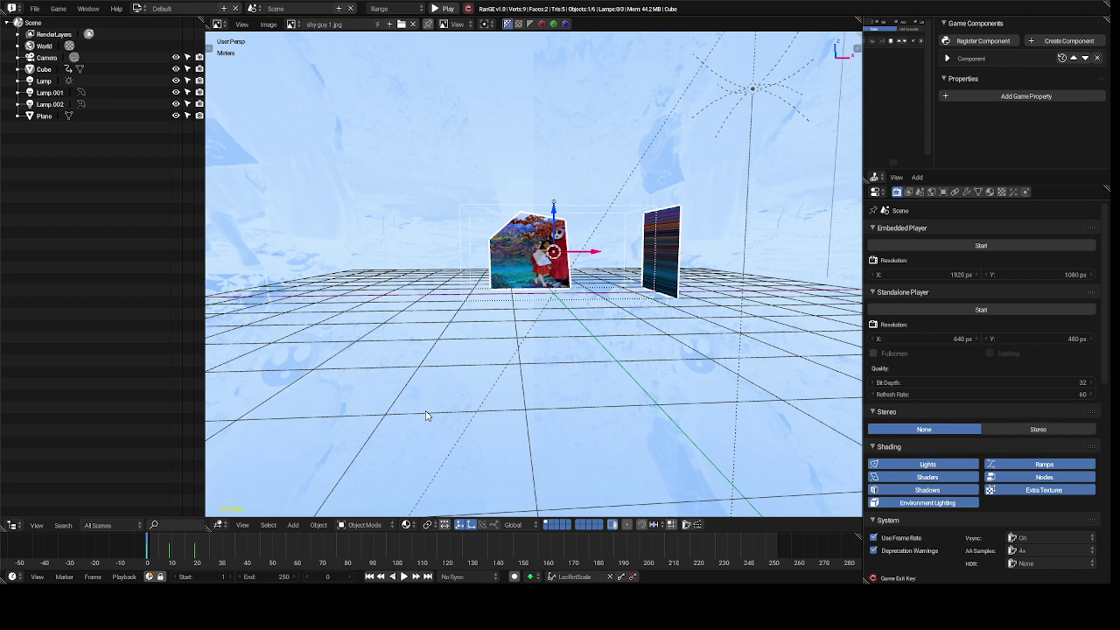
{"action": "scroll", "coordinate": [426, 416], "scroll_direction": "up", "scroll_amount": 6}
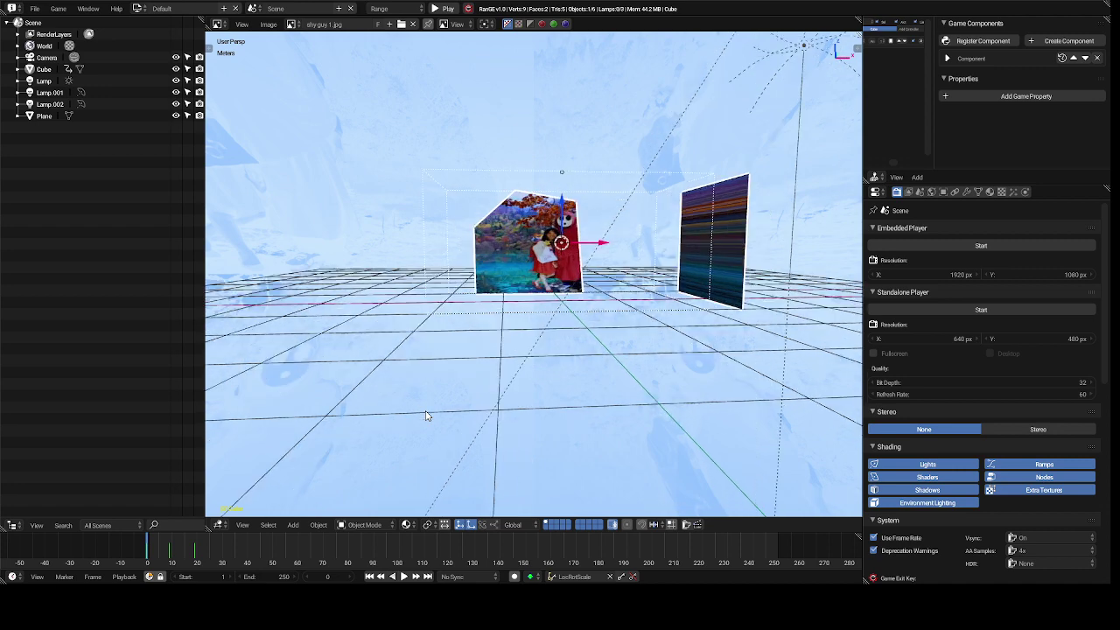
{"action": "scroll", "coordinate": [427, 416], "scroll_direction": "up", "scroll_amount": 3}
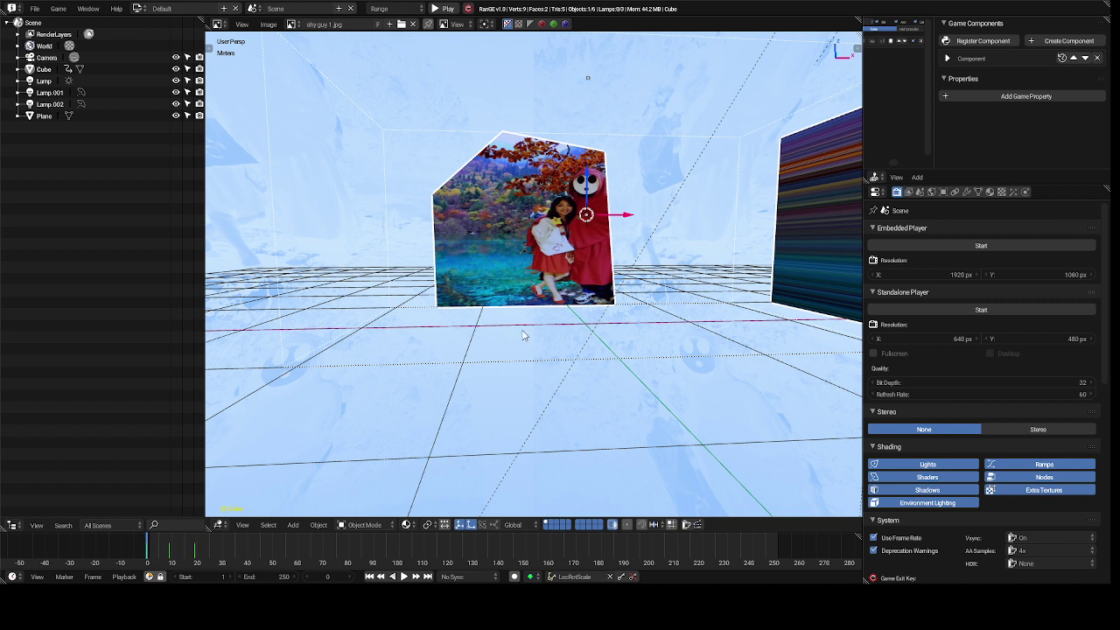
{"action": "key", "text": "p"}
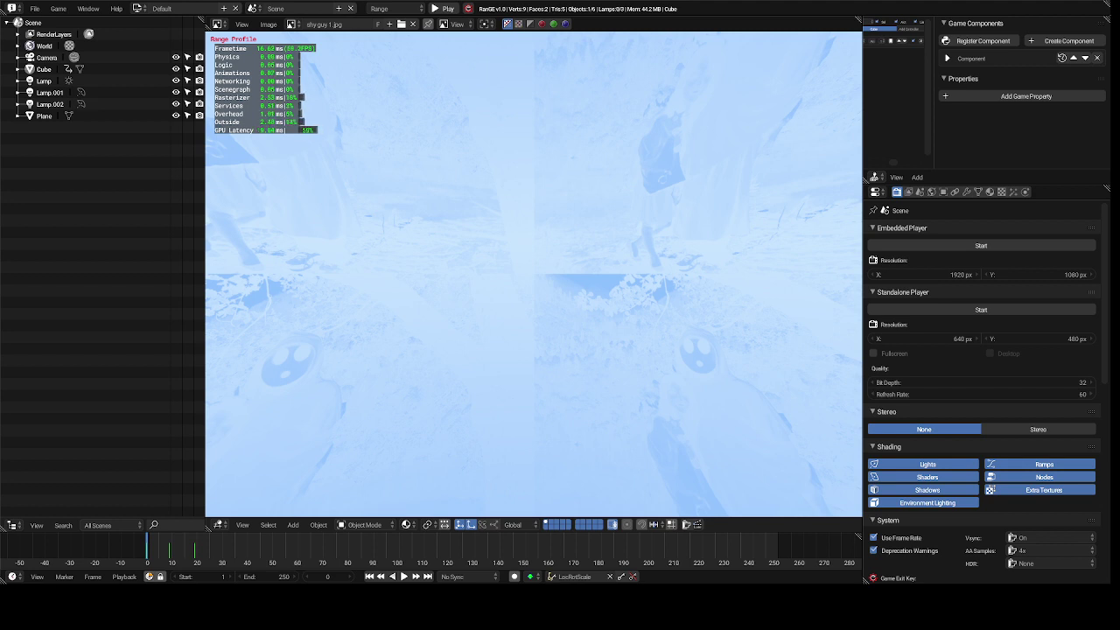
{"action": "key", "text": "Escape"}
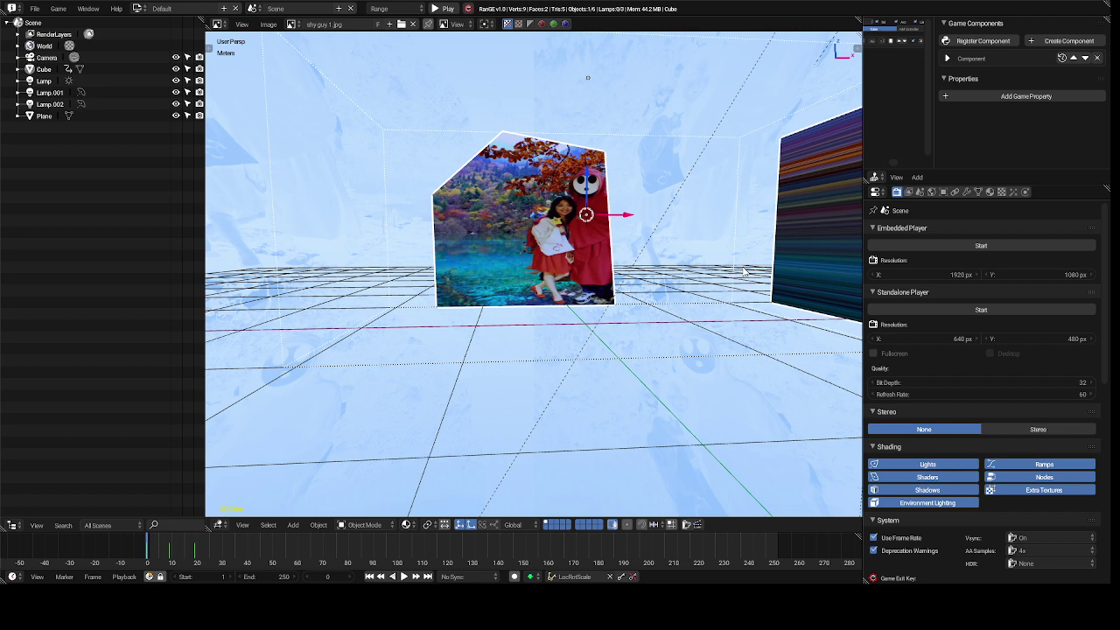
- Apply the Quick Fur effect to the cube
{"action": "scroll", "coordinate": [744, 272], "scroll_direction": "up", "scroll_amount": 2}
{"action": "scroll", "coordinate": [744, 273], "scroll_direction": "down", "scroll_amount": 3}
{"action": "scroll", "coordinate": [743, 272], "scroll_direction": "down", "scroll_amount": 2}
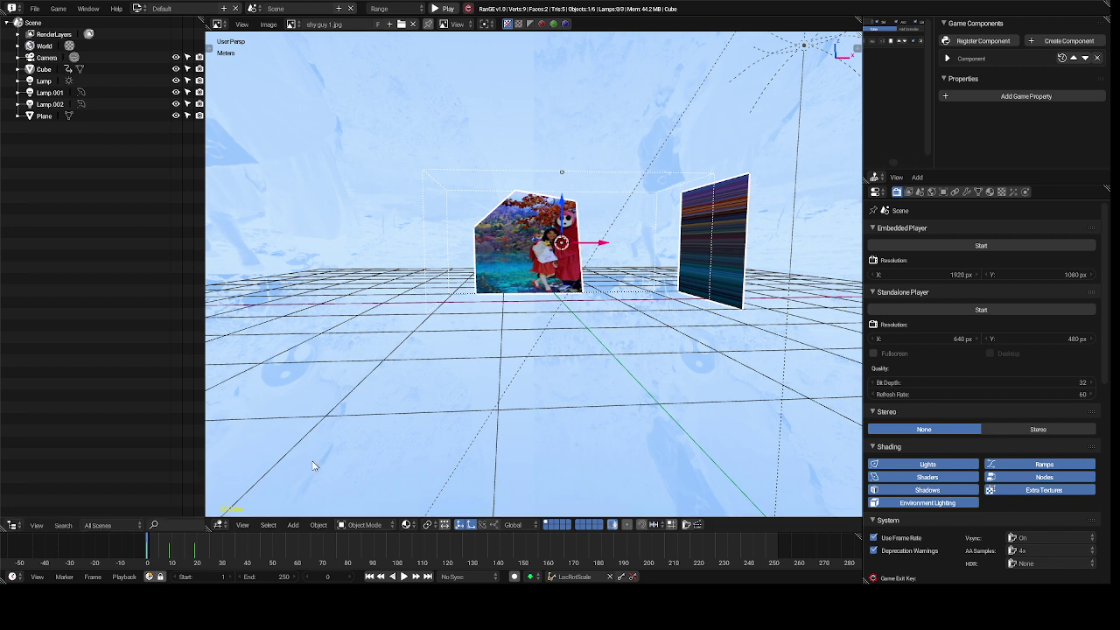
{"action": "left_click", "coordinate": [294, 525]}
{"action": "mouse_move", "coordinate": [318, 524]}
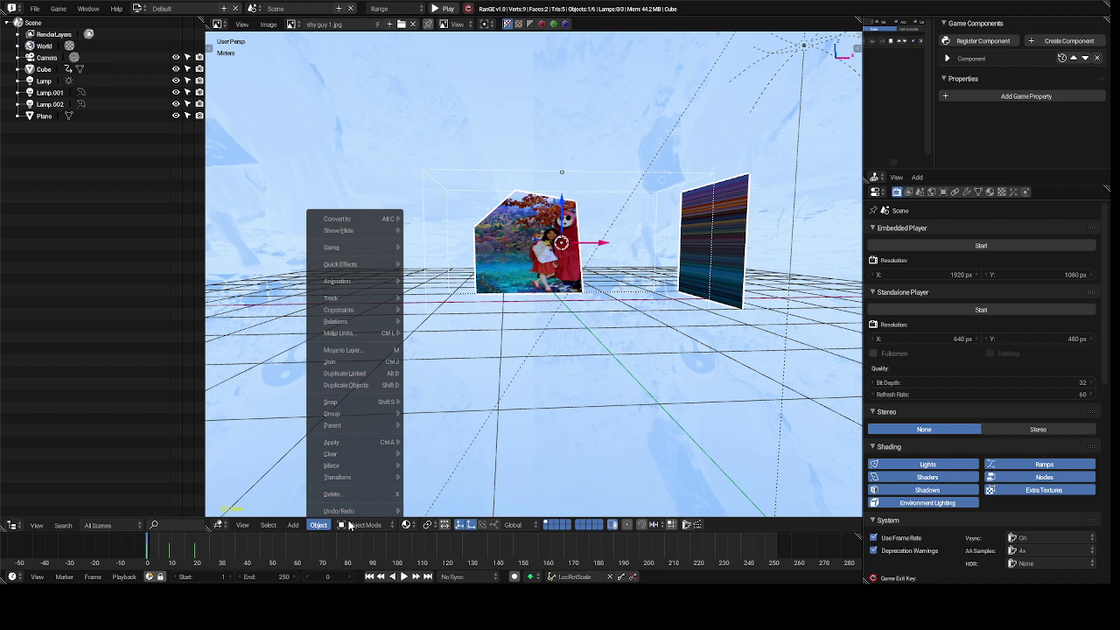
{"action": "left_click", "coordinate": [349, 525]}
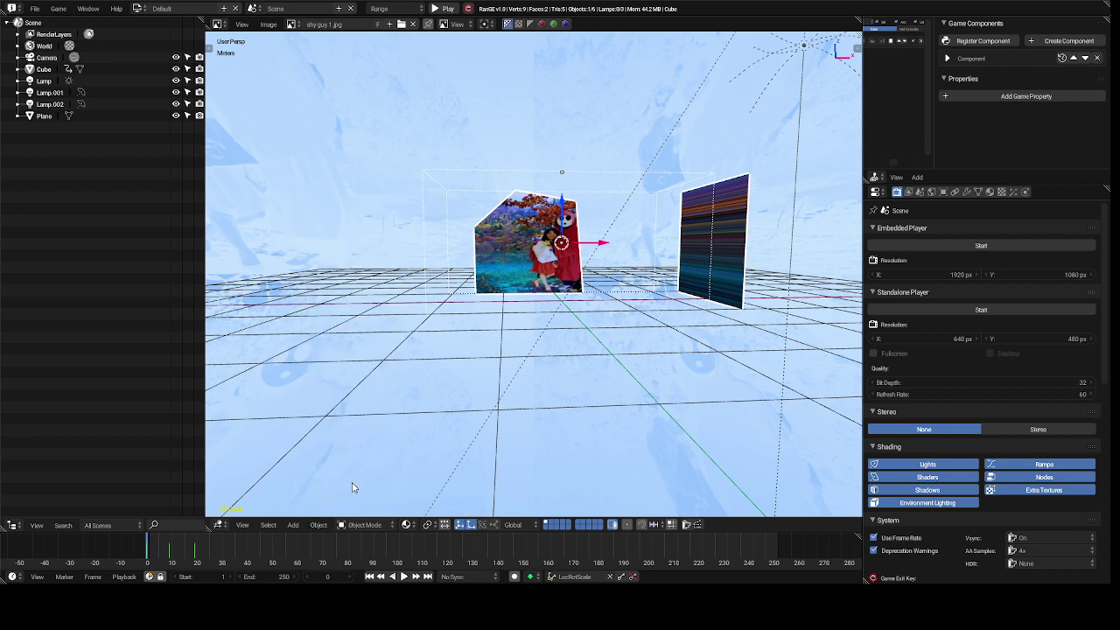
{"action": "left_click", "coordinate": [320, 525]}
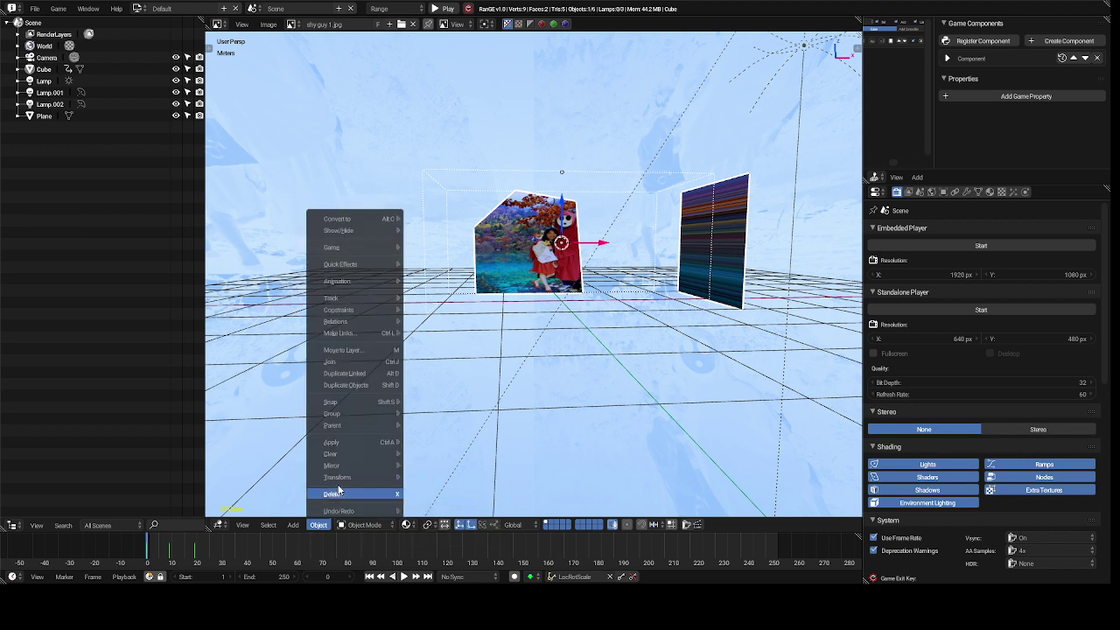
{"action": "mouse_move", "coordinate": [346, 432]}
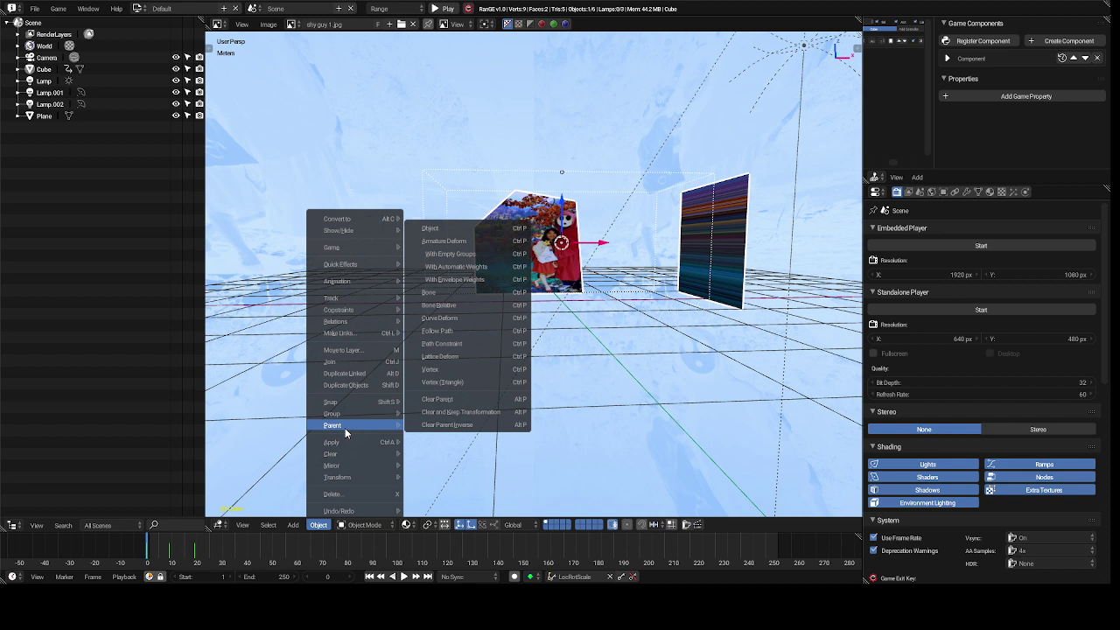
{"action": "mouse_move", "coordinate": [348, 311]}
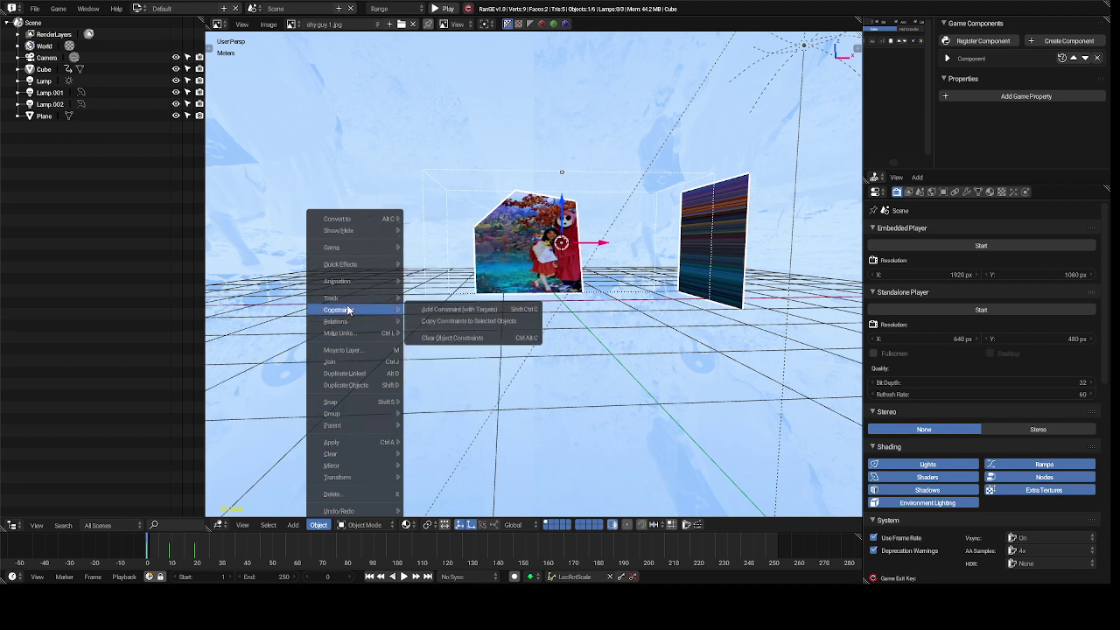
{"action": "mouse_move", "coordinate": [370, 263]}
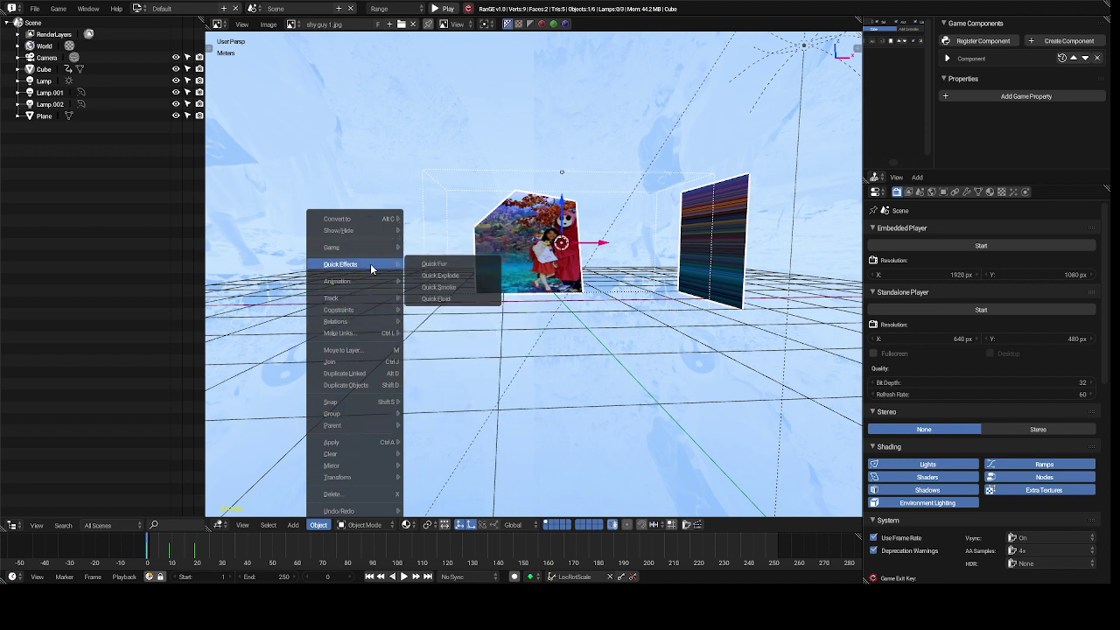
{"action": "left_click", "coordinate": [421, 265]}
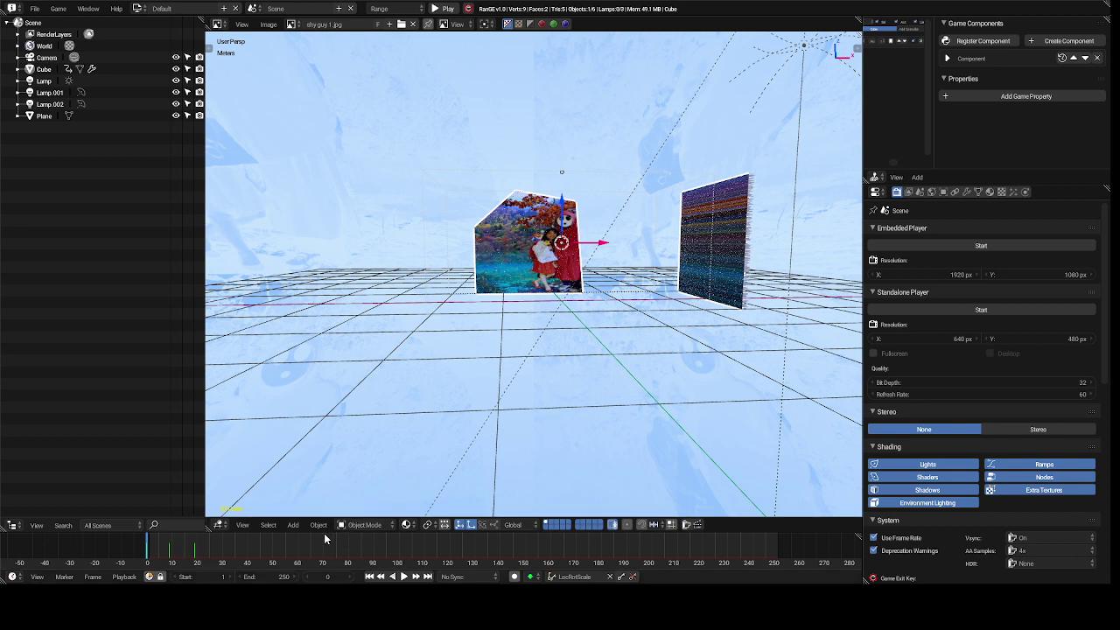
- Apply the Quick Smoke effect to the cube and preview it by playing the animation
{"action": "left_click", "coordinate": [318, 525]}
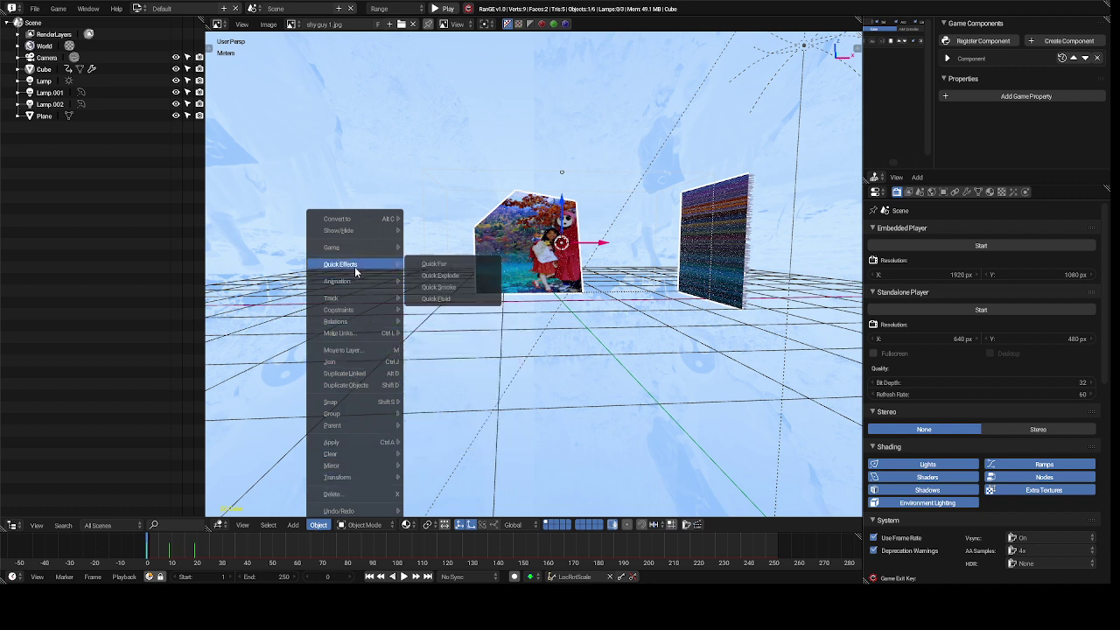
{"action": "mouse_move", "coordinate": [360, 231]}
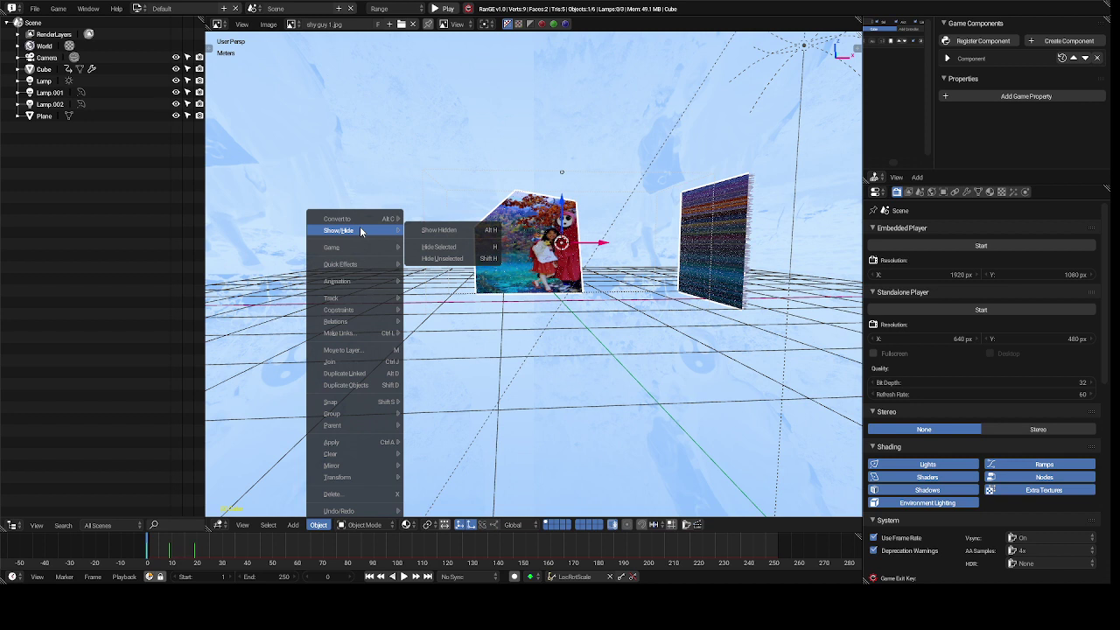
{"action": "mouse_move", "coordinate": [368, 250]}
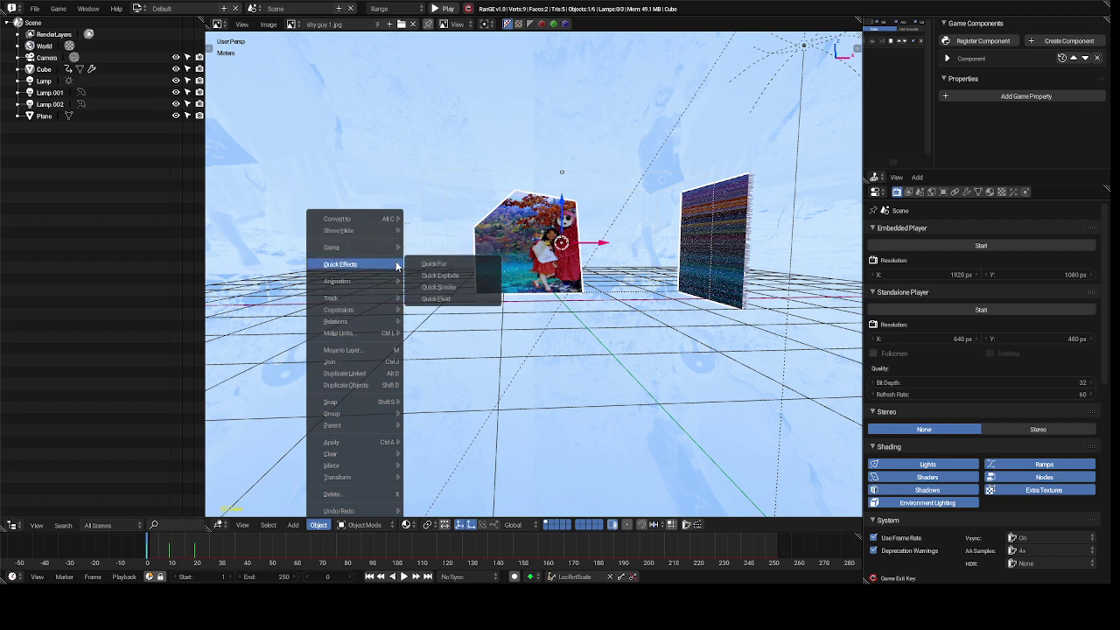
{"action": "left_click", "coordinate": [455, 290]}
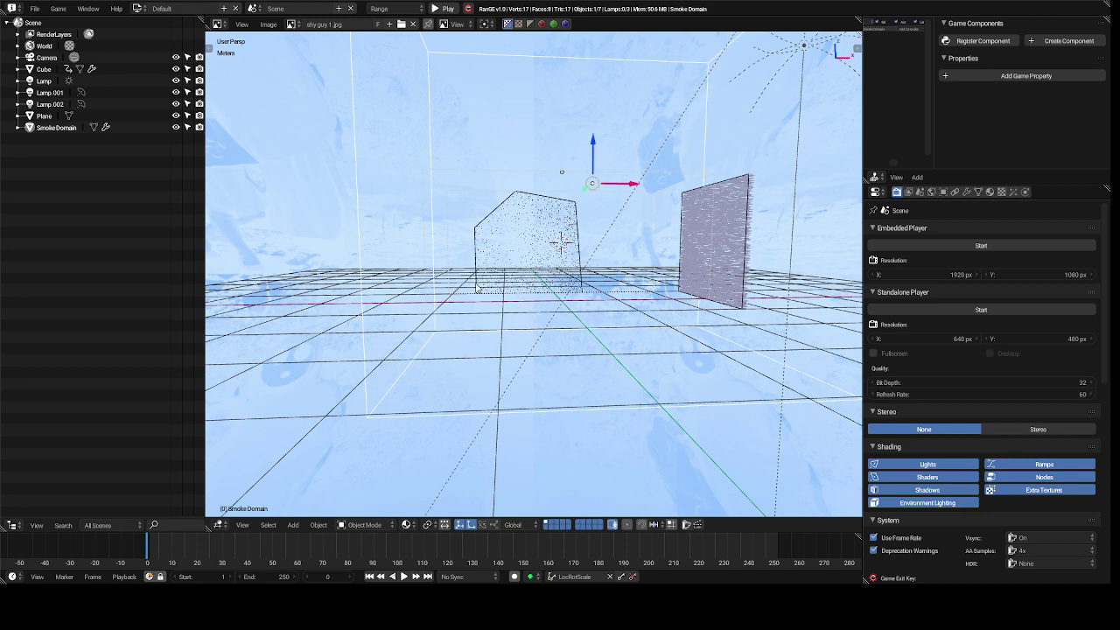
{"action": "scroll", "coordinate": [477, 289], "scroll_direction": "down", "scroll_amount": 6}
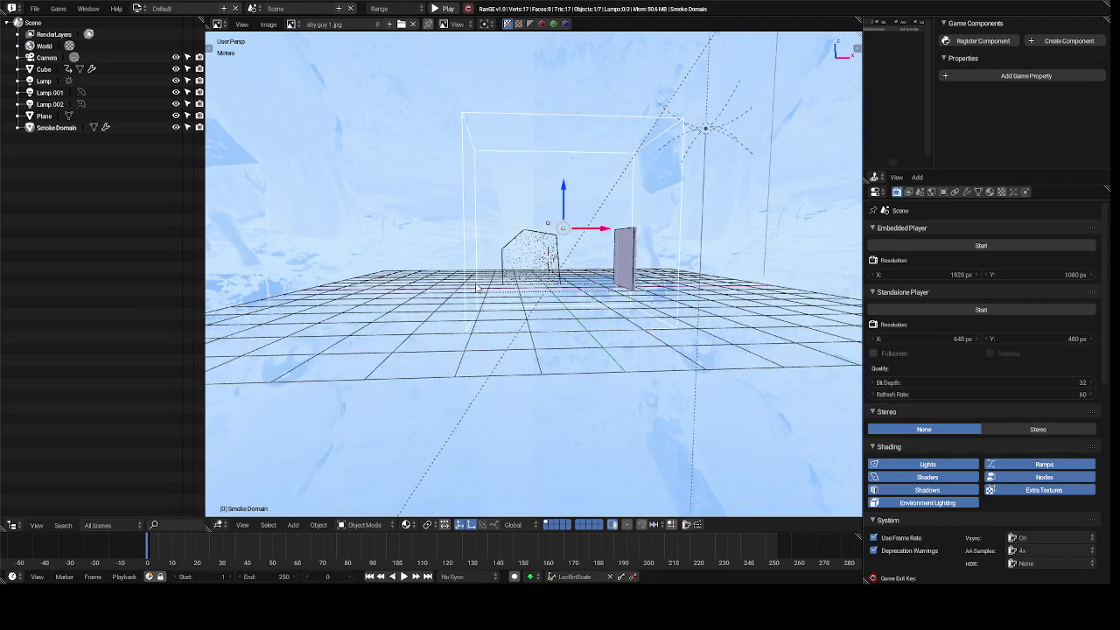
{"action": "key", "text": "alt+a"}
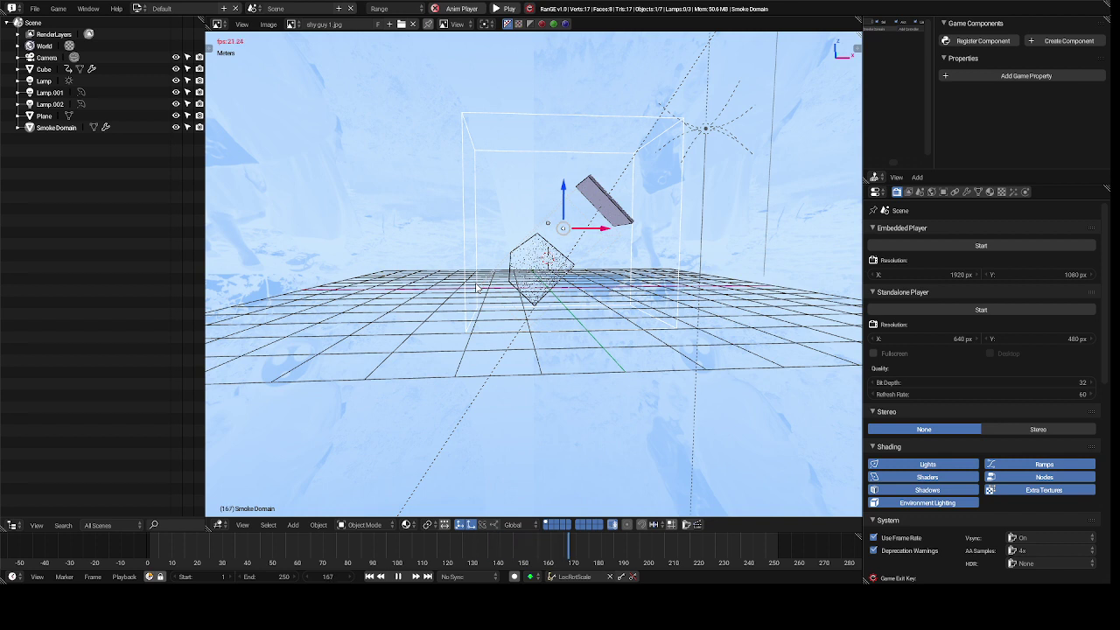
{"action": "key", "text": "alt+a"}
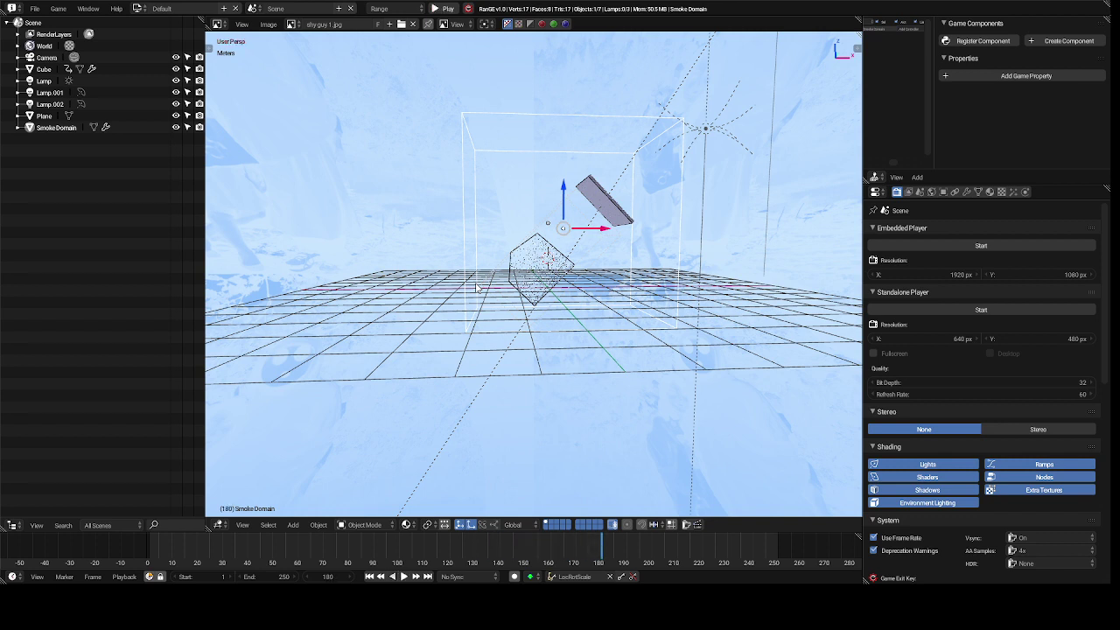
- Delete the smoke domain object and add a new cube mesh at the 3D cursor
{"action": "key", "text": "x"}
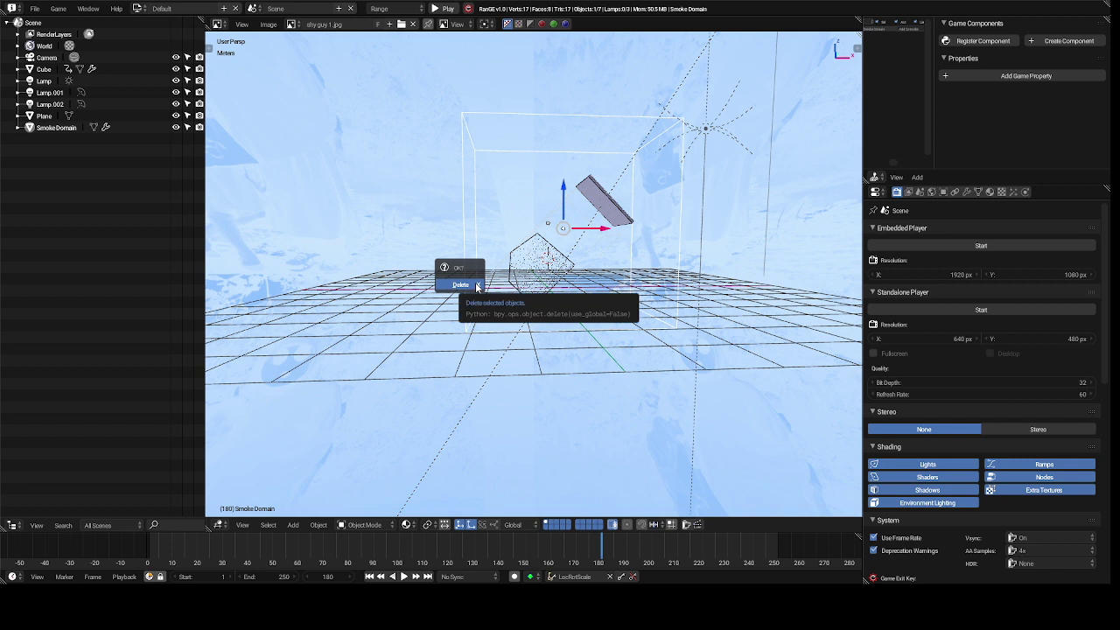
{"action": "left_click", "coordinate": [477, 286]}
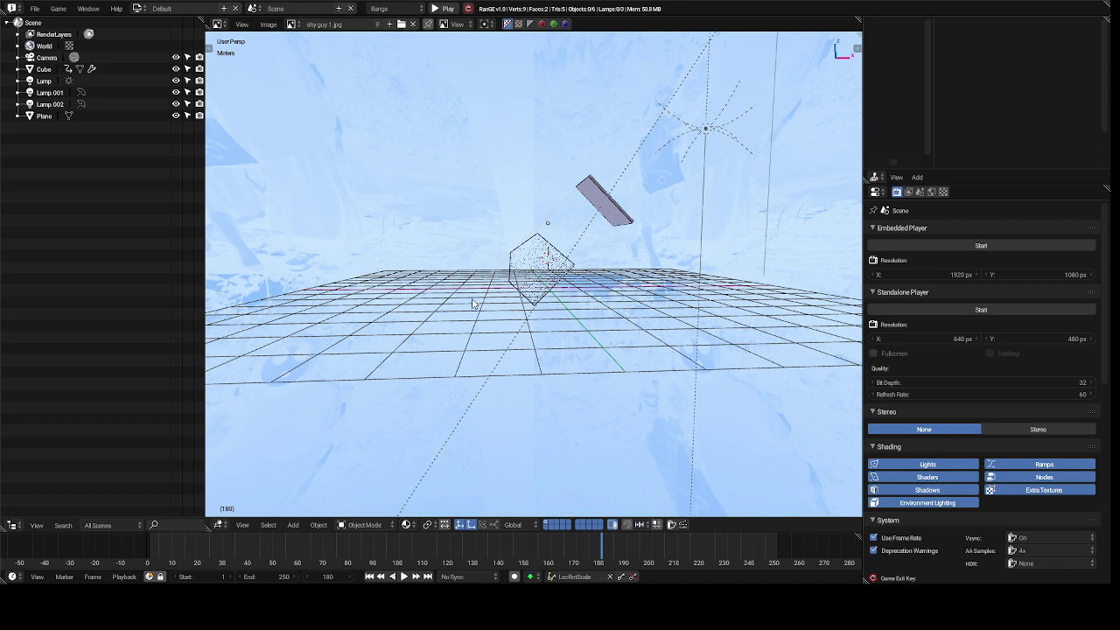
{"action": "key", "text": "shift+a"}
{"action": "mouse_move", "coordinate": [472, 303]}
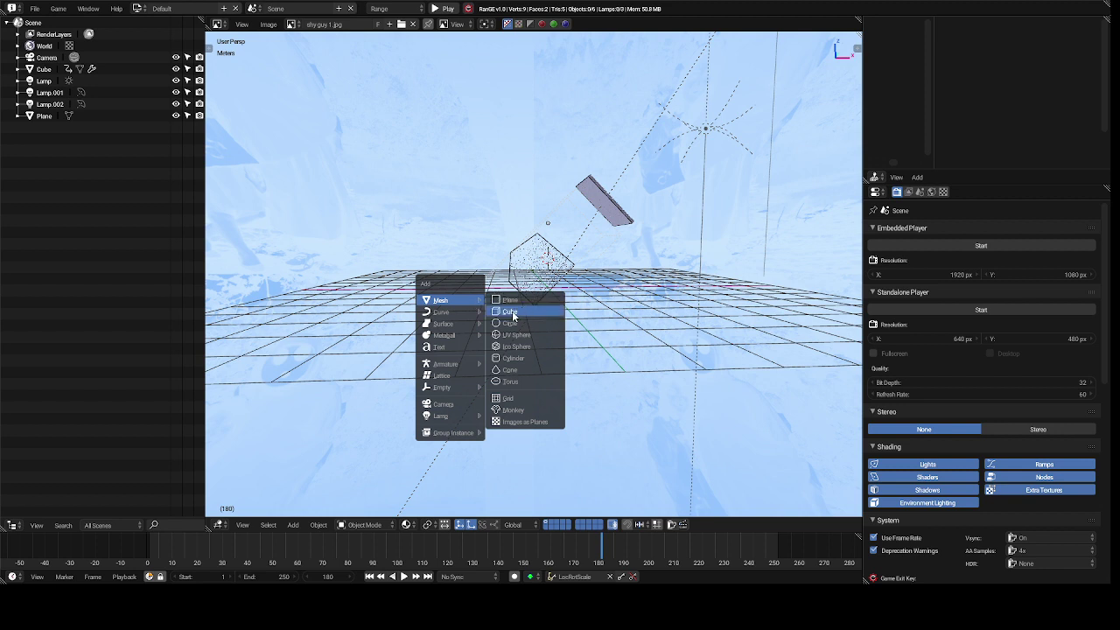
{"action": "left_click", "coordinate": [512, 313]}
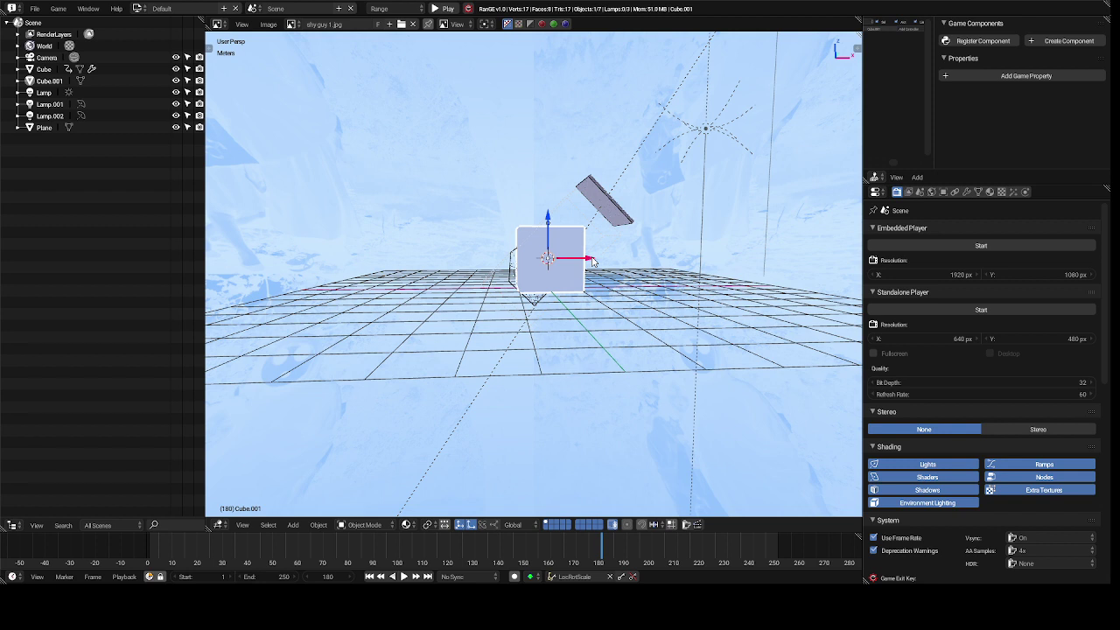
- Duplicate the new cube and move the copy about 4.1 m in the negative global X direction
{"action": "key", "text": "shift+d"}
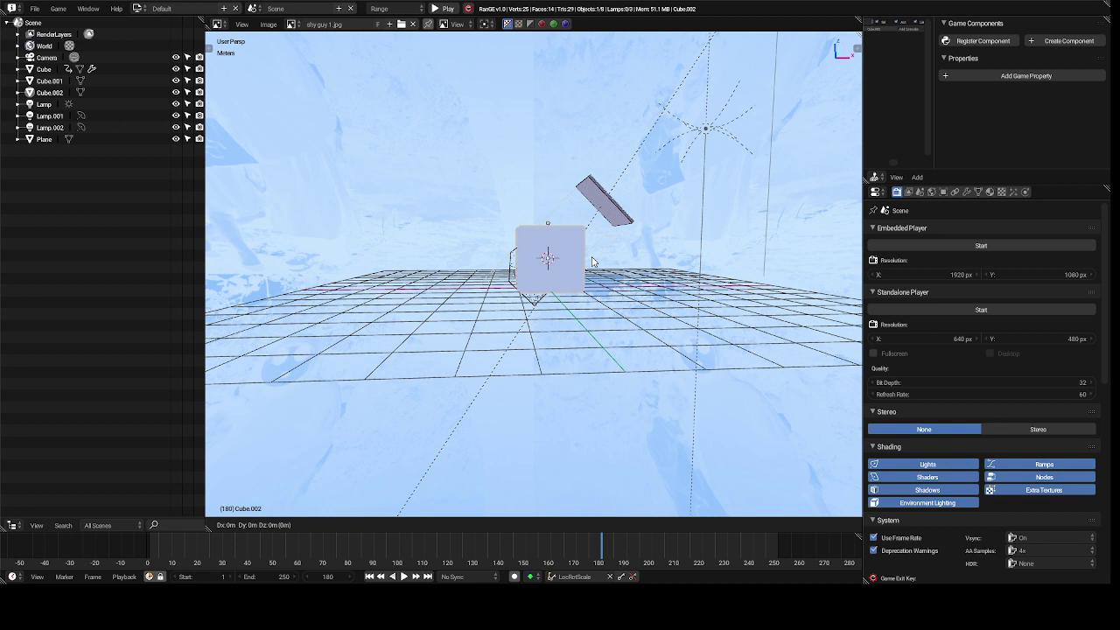
{"action": "key", "text": "y"}
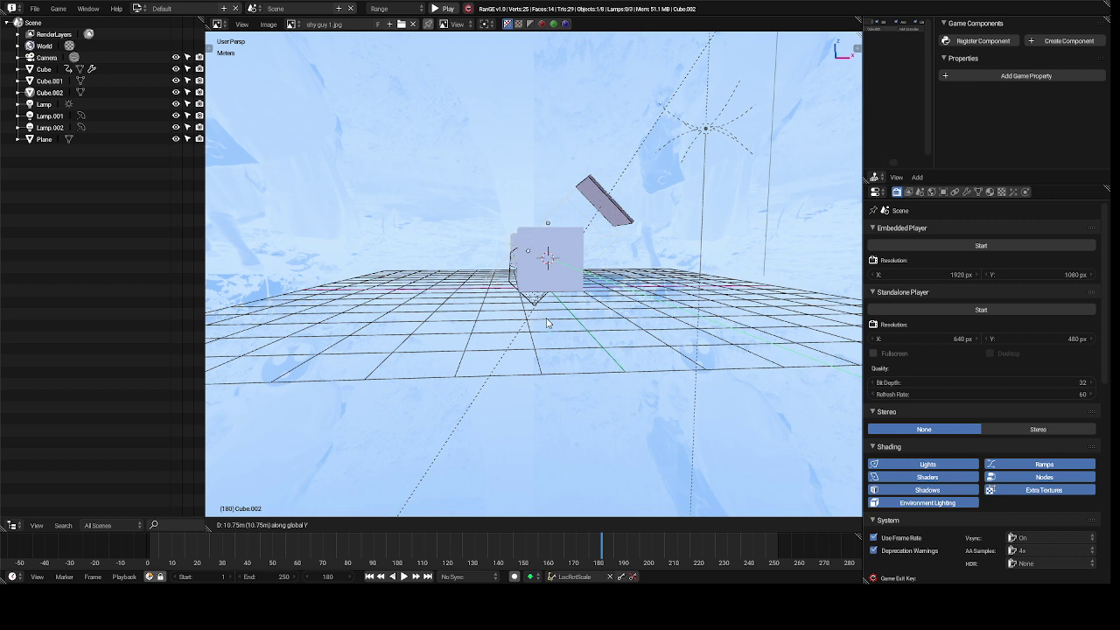
{"action": "key", "text": "x"}
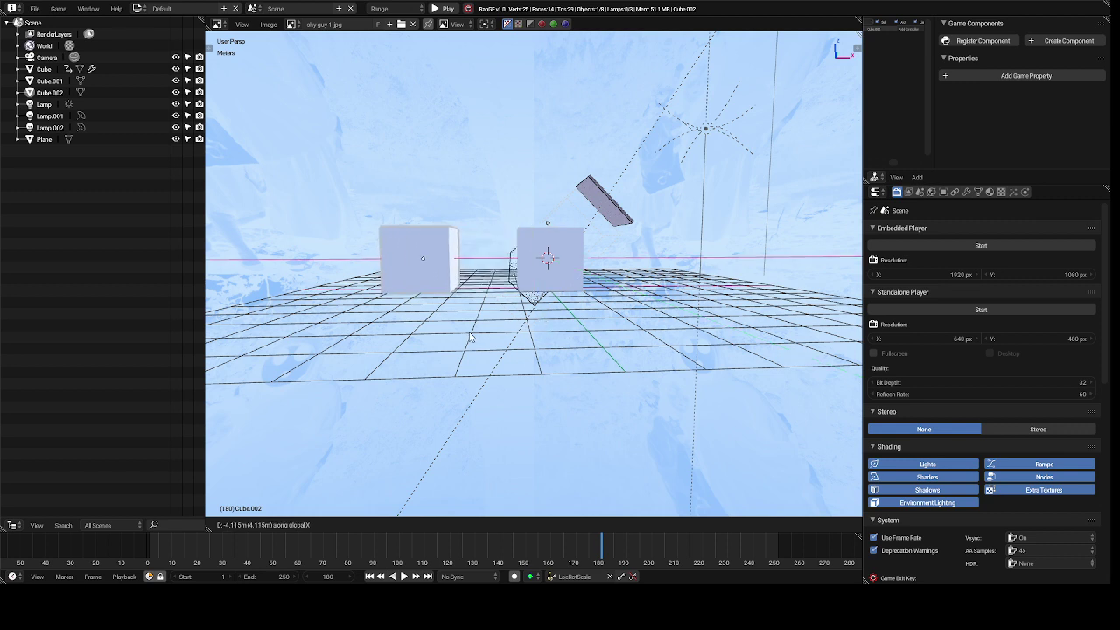
{"action": "left_click", "coordinate": [469, 337]}
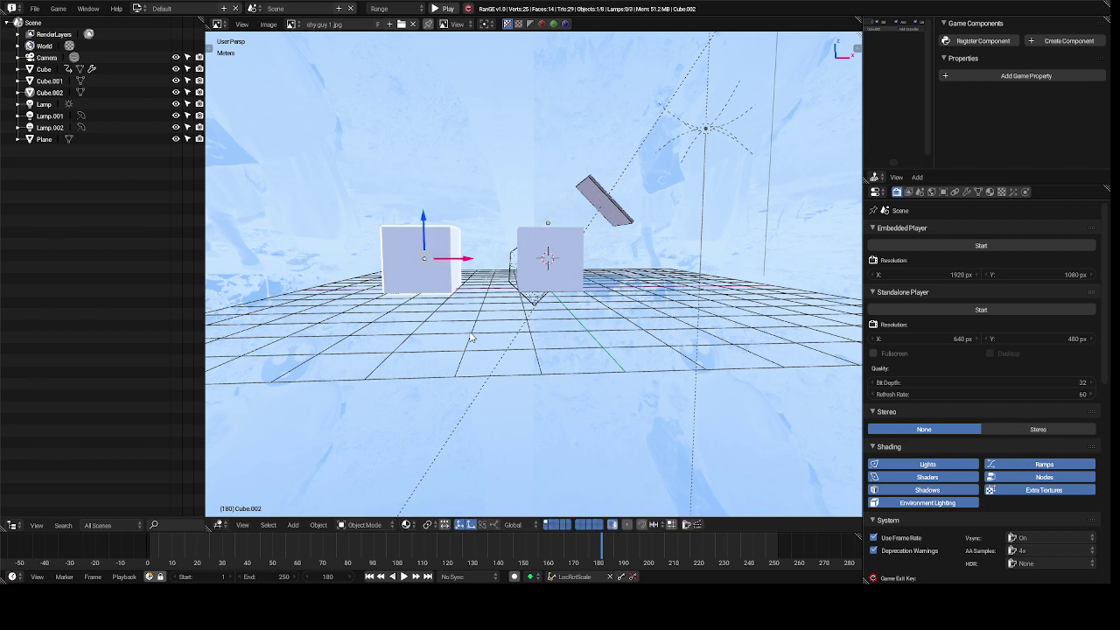
- Scale the duplicated cube uniformly by a factor of 9 so it encloses the scene
{"action": "key", "text": "s"}
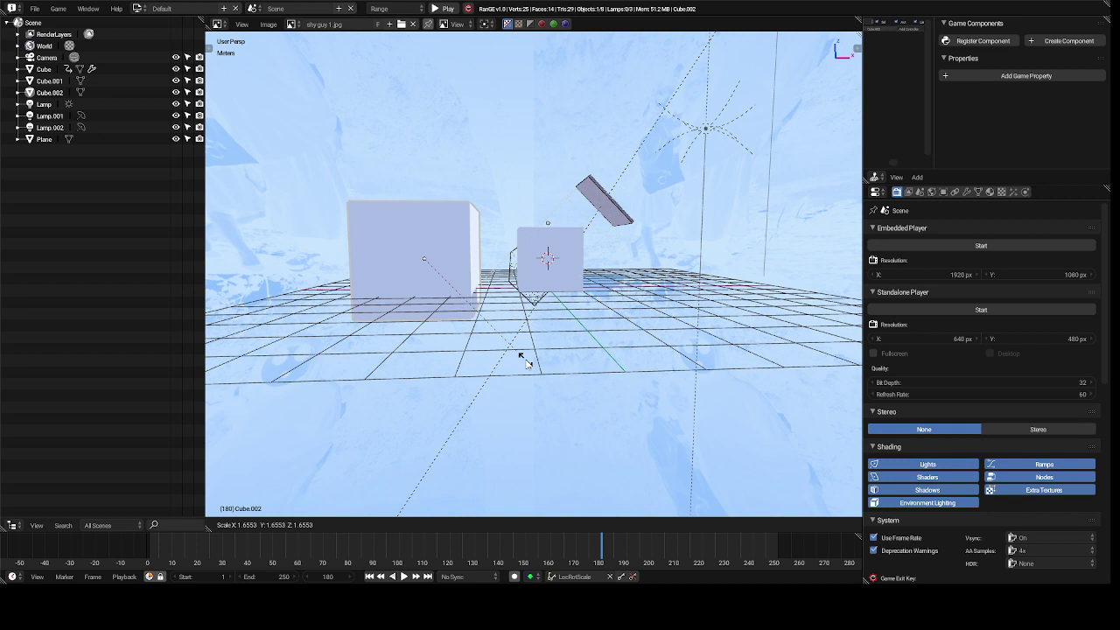
{"action": "type", "text": "9"}
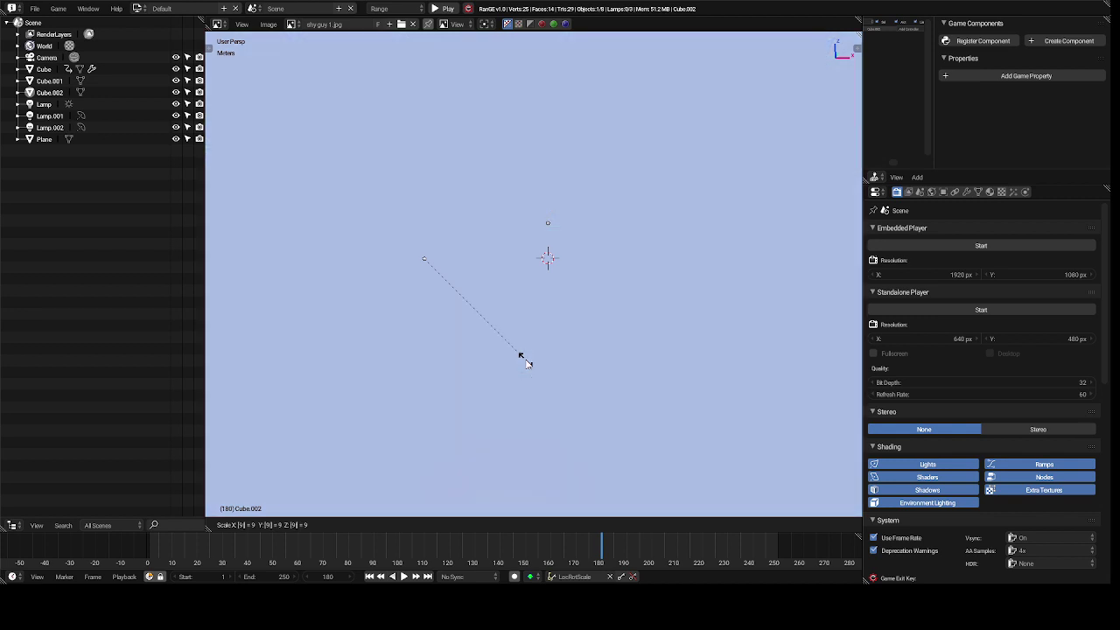
{"action": "key", "text": "Return"}
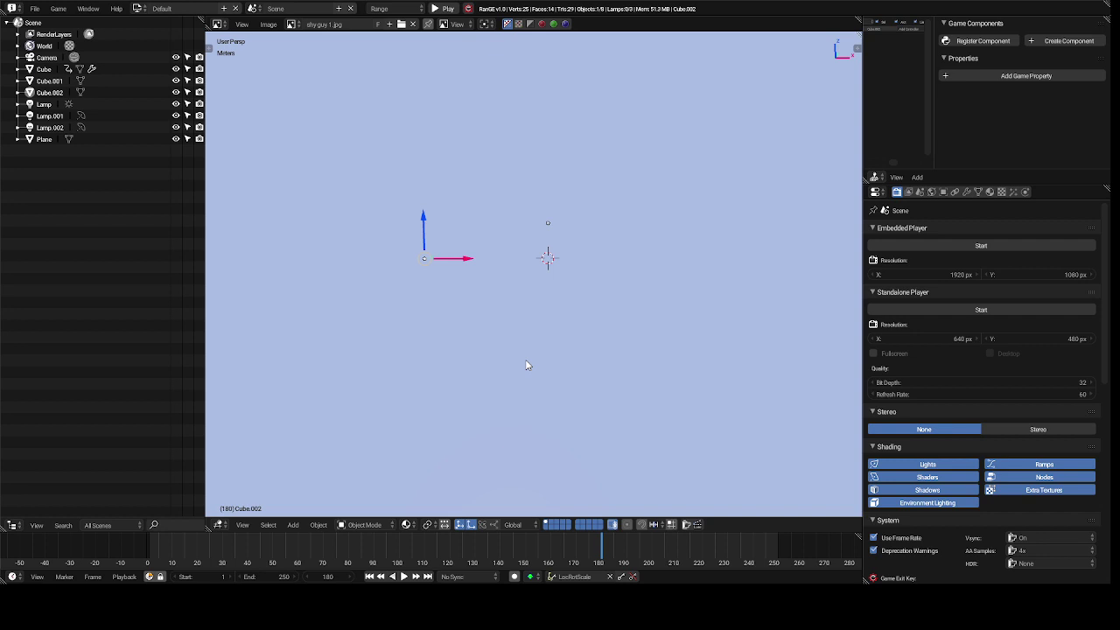
{"action": "scroll", "coordinate": [526, 365], "scroll_direction": "up", "scroll_amount": 2}
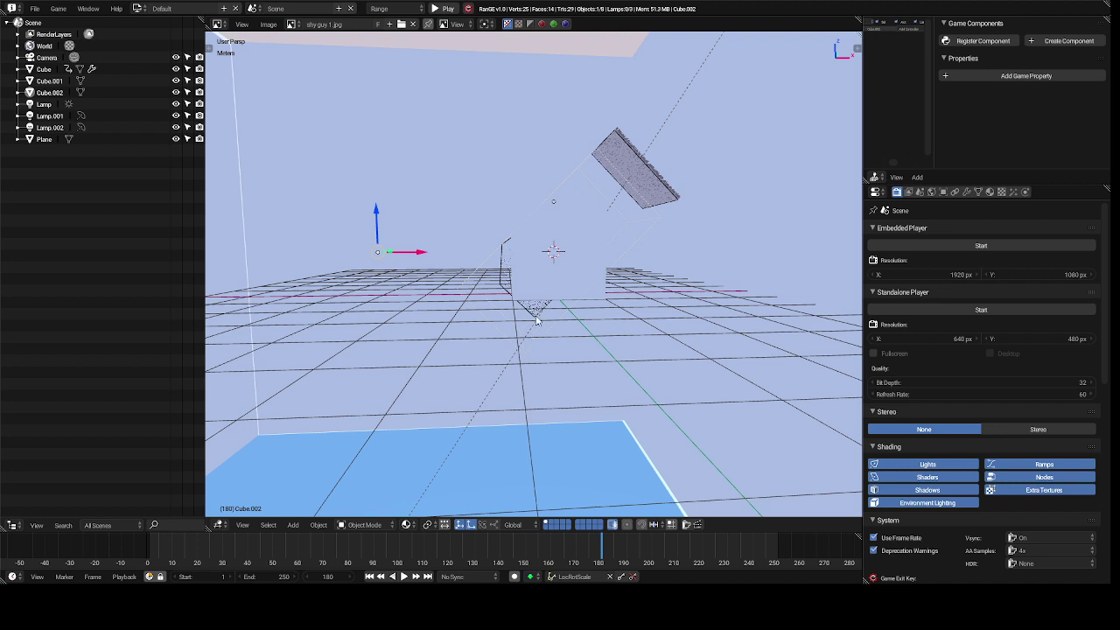
- Rename the Lamp.002 object as domain
{"action": "right_click", "coordinate": [564, 270]}
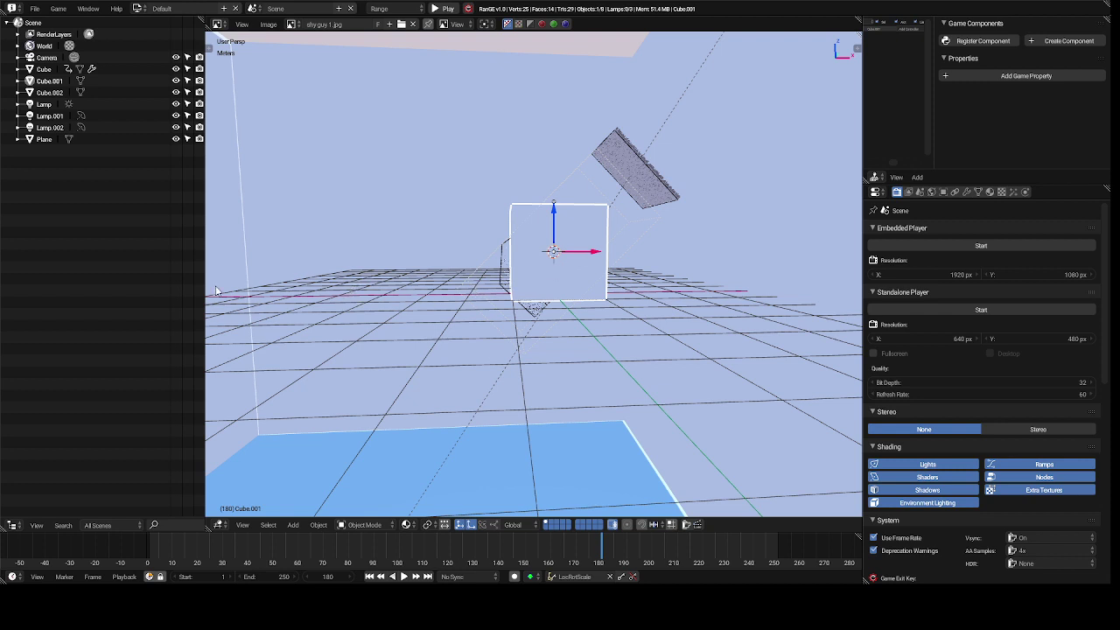
{"action": "left_click", "coordinate": [44, 130]}
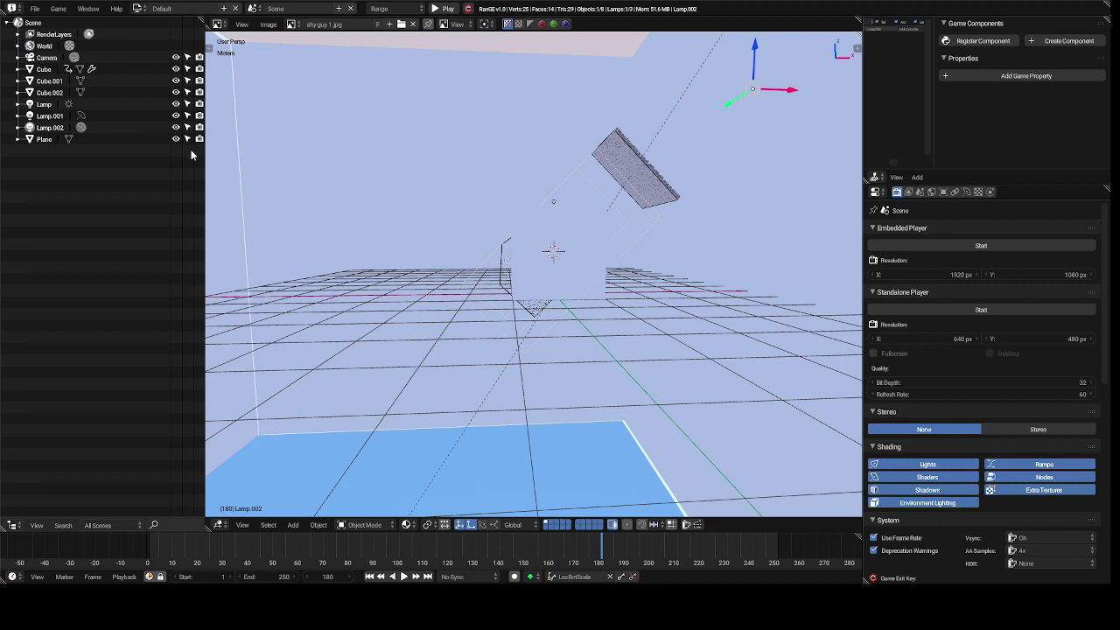
{"action": "right_click", "coordinate": [46, 128]}
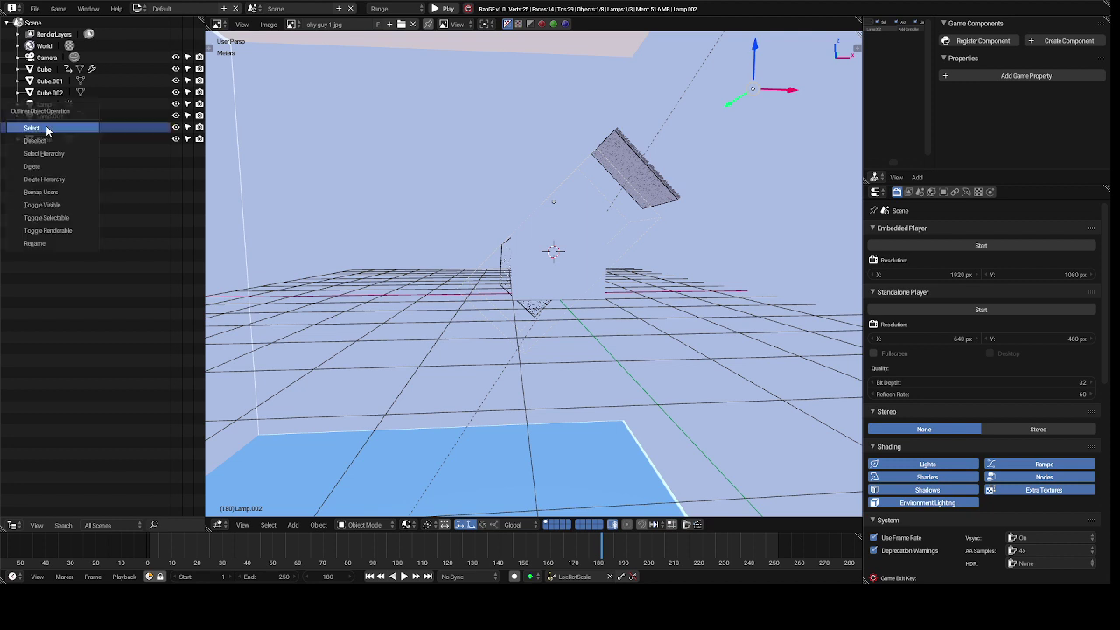
{"action": "left_click", "coordinate": [60, 243]}
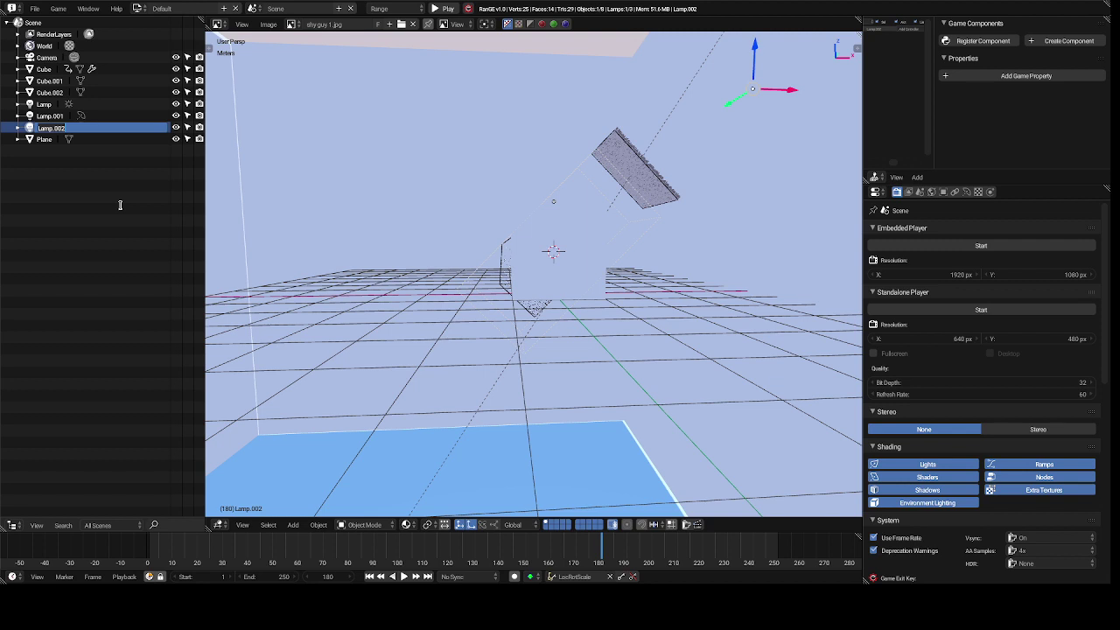
{"action": "type", "text": "domain"}
{"action": "key", "text": "Return"}
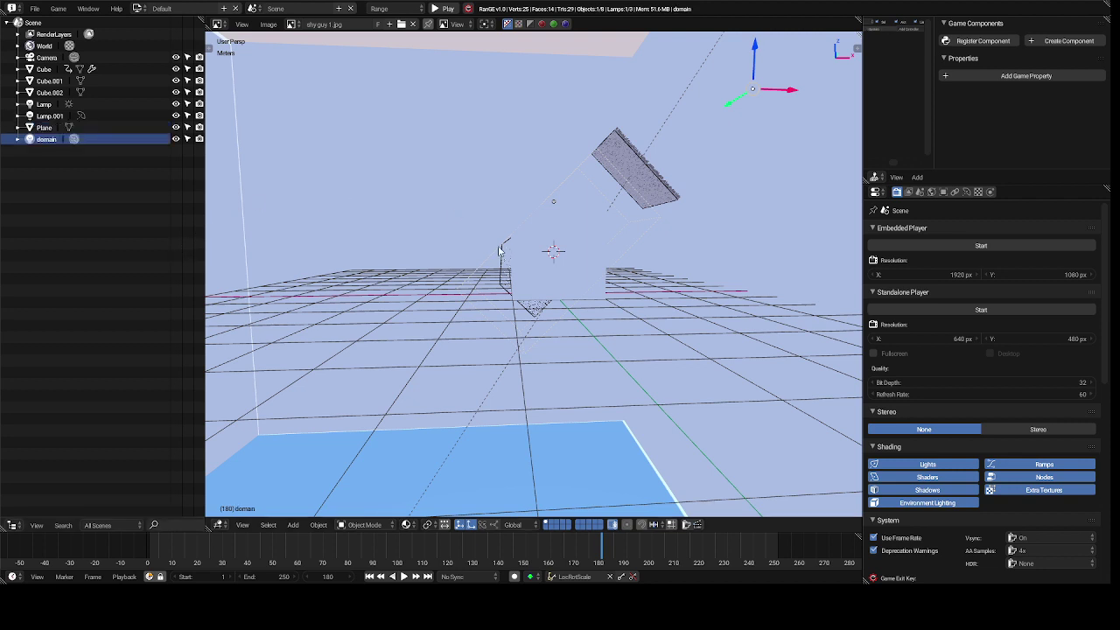
- Select the small plain cube in the centre of the scene and rename it as flow
{"action": "right_click", "coordinate": [543, 275]}
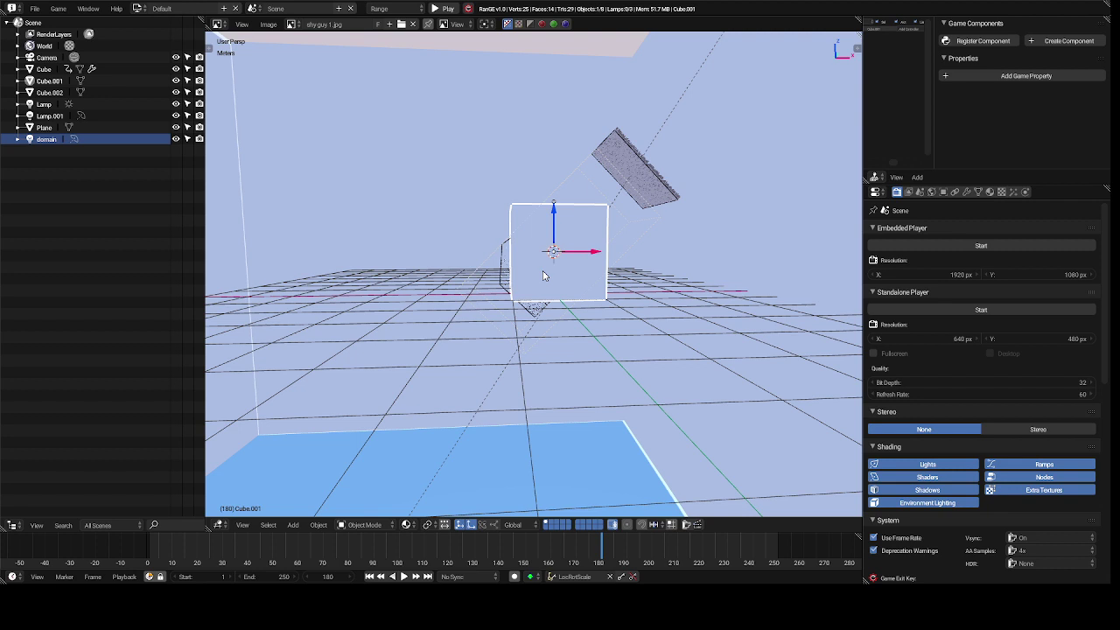
{"action": "right_click", "coordinate": [543, 275]}
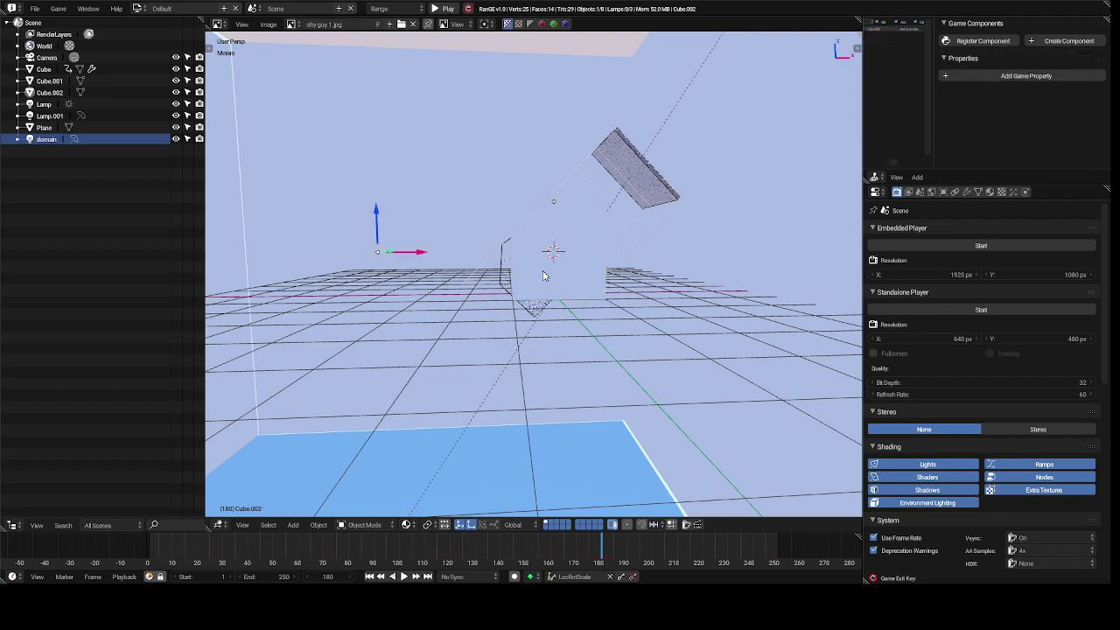
{"action": "right_click", "coordinate": [543, 275]}
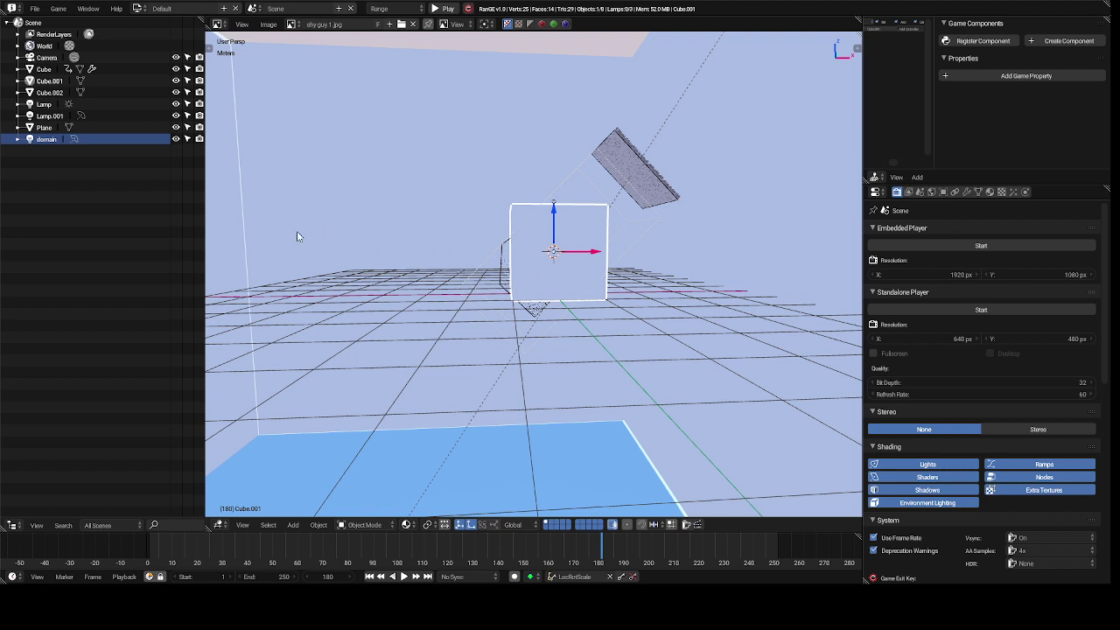
{"action": "right_click", "coordinate": [53, 85]}
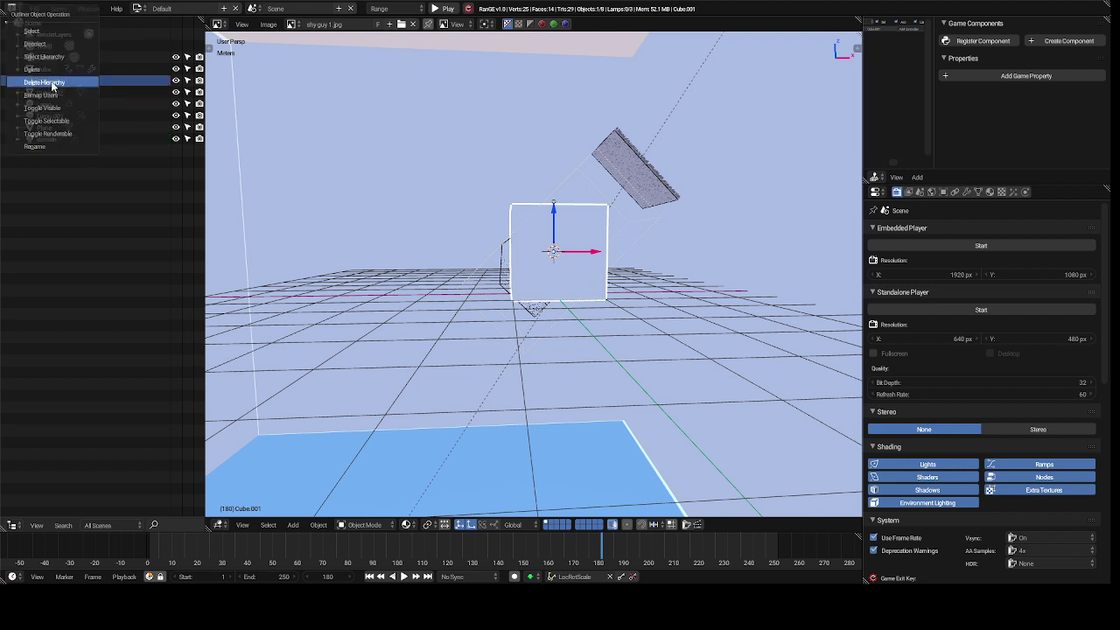
{"action": "left_click", "coordinate": [44, 149]}
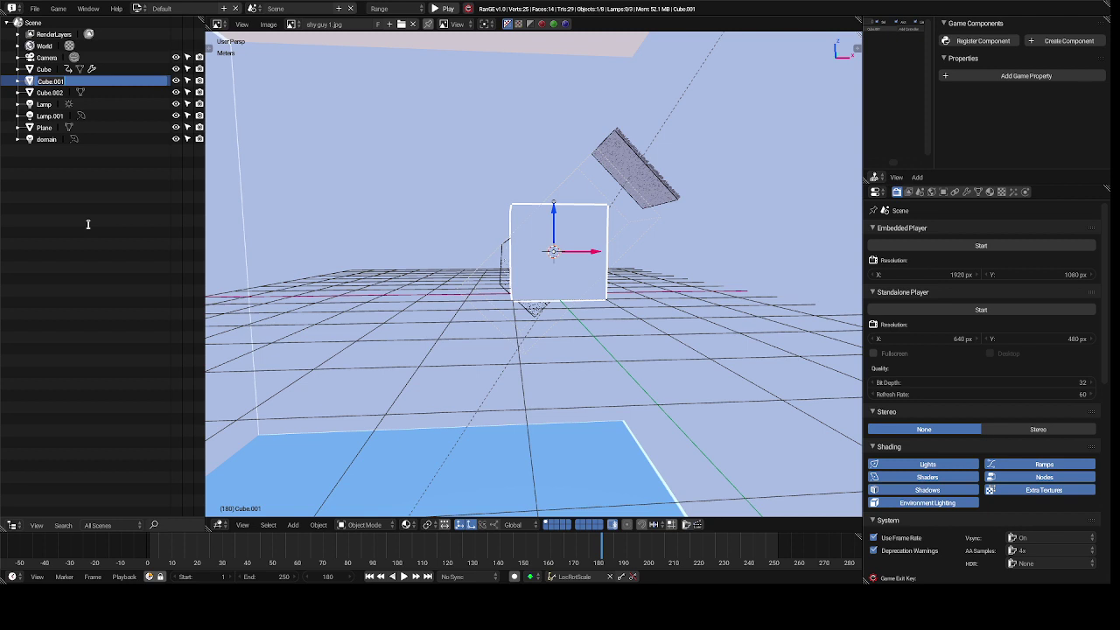
{"action": "type", "text": "flow"}
{"action": "key", "text": "Return"}
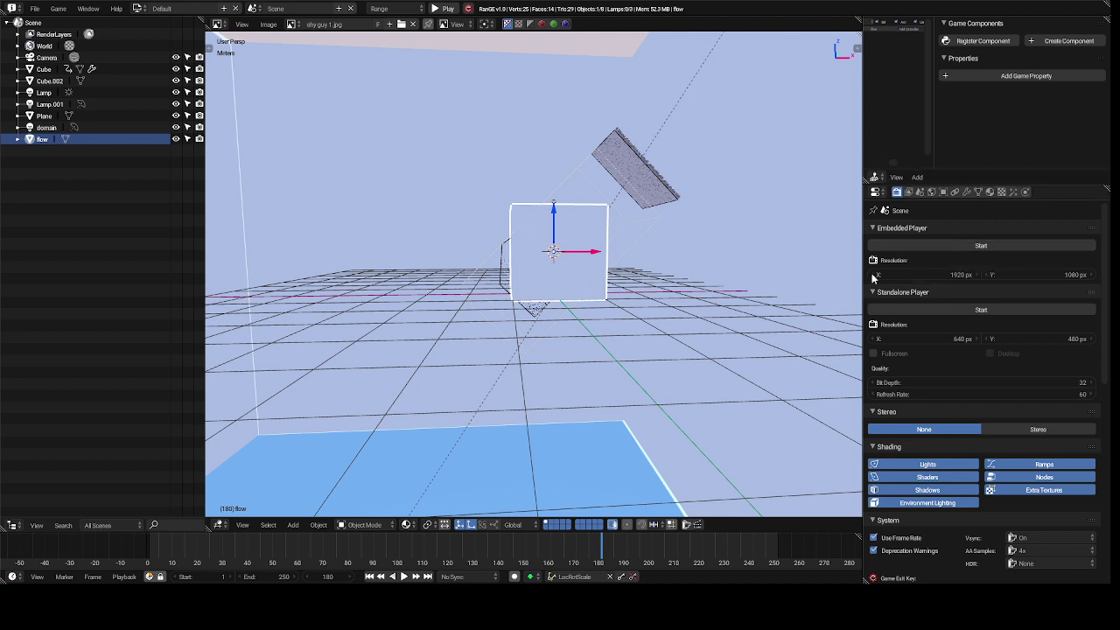
- Switch the render engine to Blender Render and add a new particle system to the flow cube
{"action": "left_click", "coordinate": [1012, 192]}
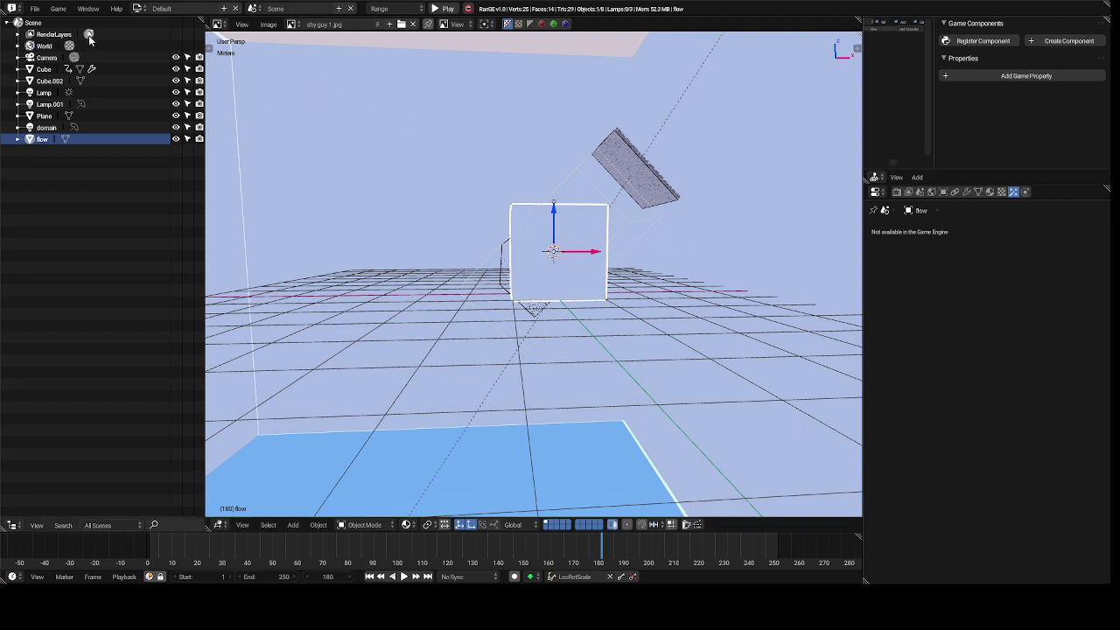
{"action": "left_click", "coordinate": [136, 8]}
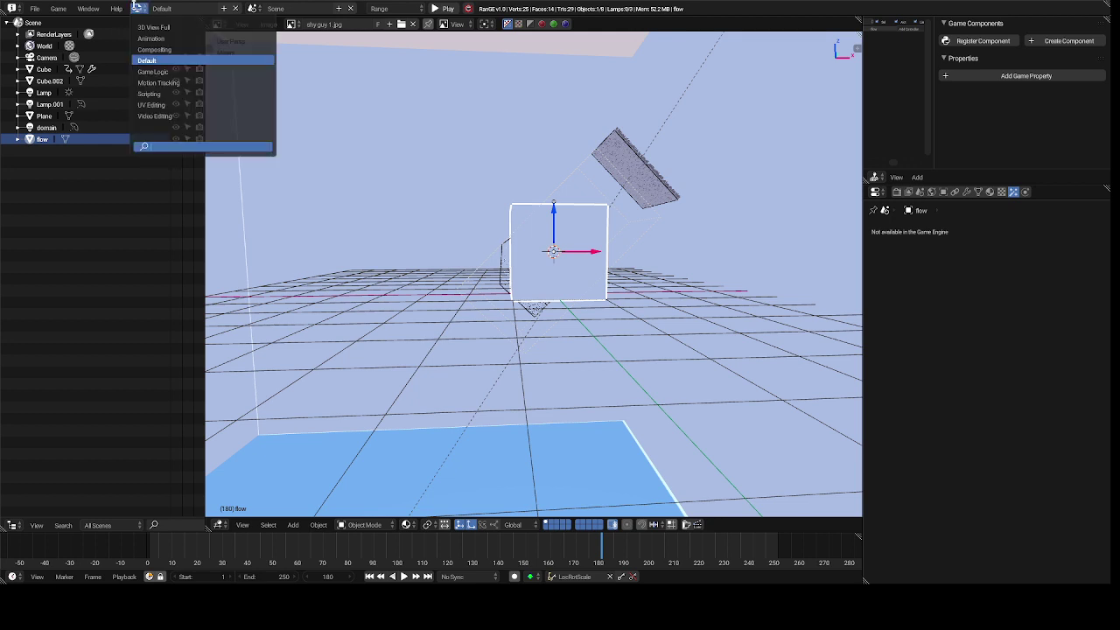
{"action": "left_click", "coordinate": [403, 9]}
{"action": "left_click", "coordinate": [405, 10]}
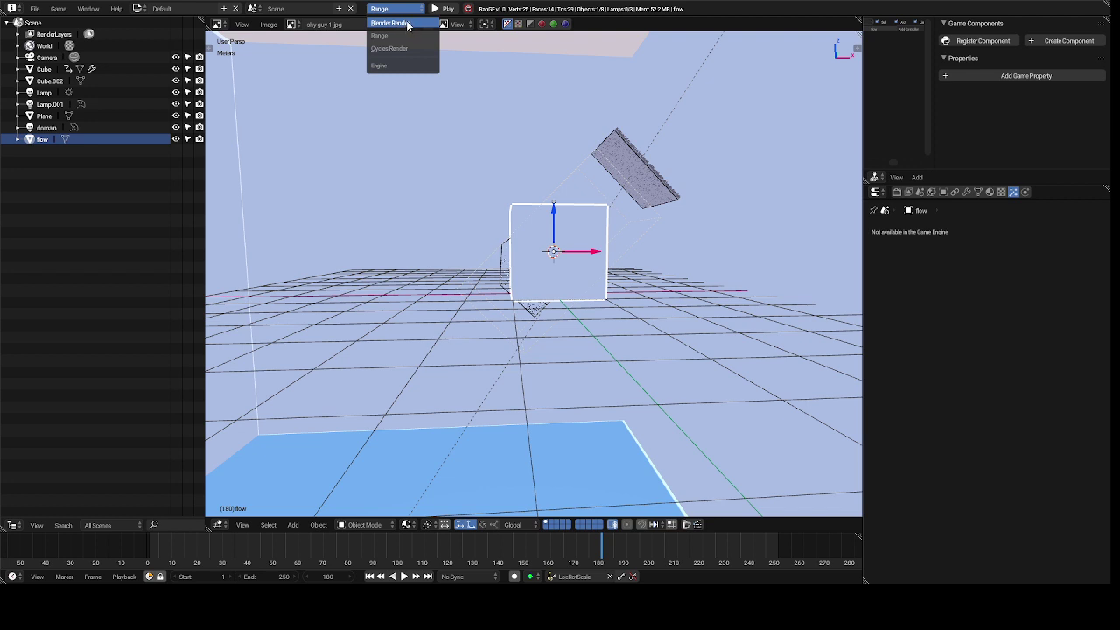
{"action": "left_click", "coordinate": [406, 23]}
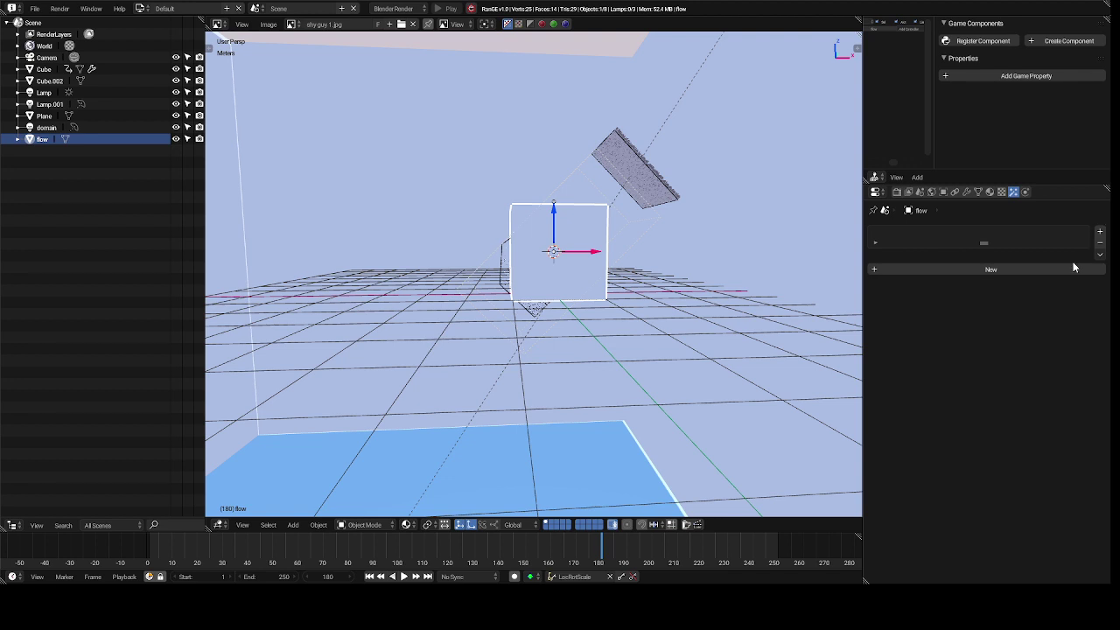
{"action": "left_click", "coordinate": [1027, 270]}
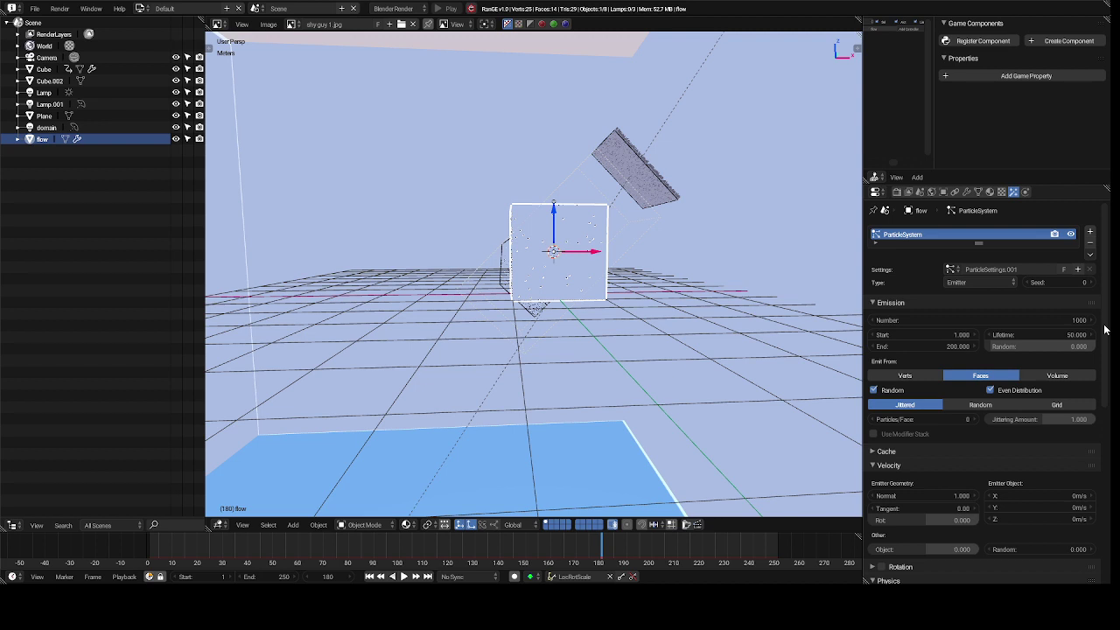
{"action": "scroll", "coordinate": [1104, 330], "scroll_direction": "down", "scroll_amount": 3}
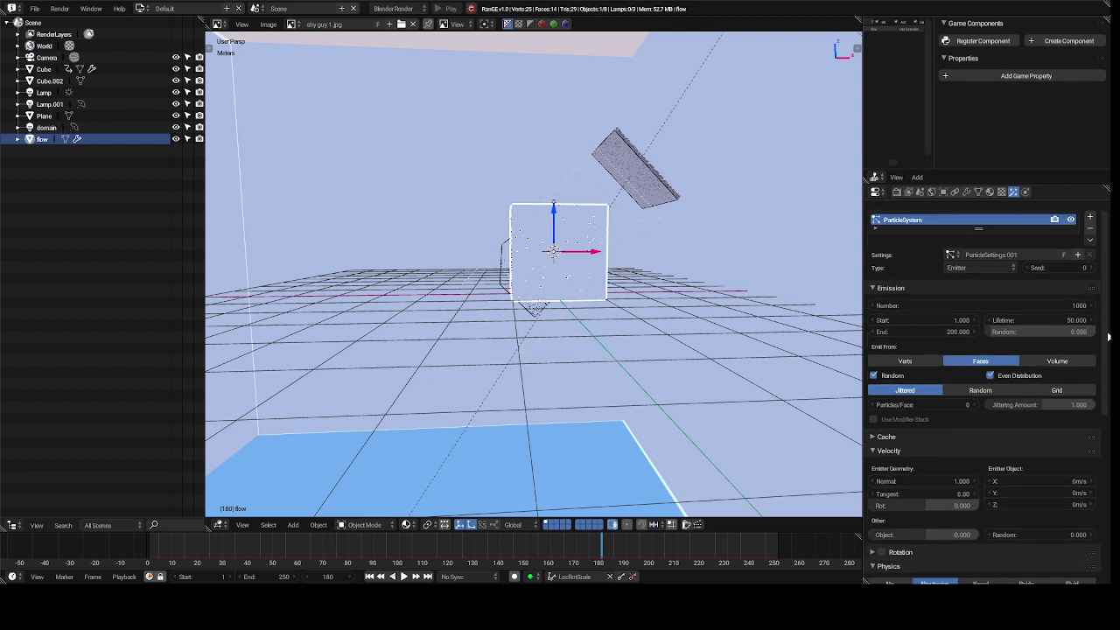
{"action": "scroll", "coordinate": [1099, 299], "scroll_direction": "up", "scroll_amount": 3}
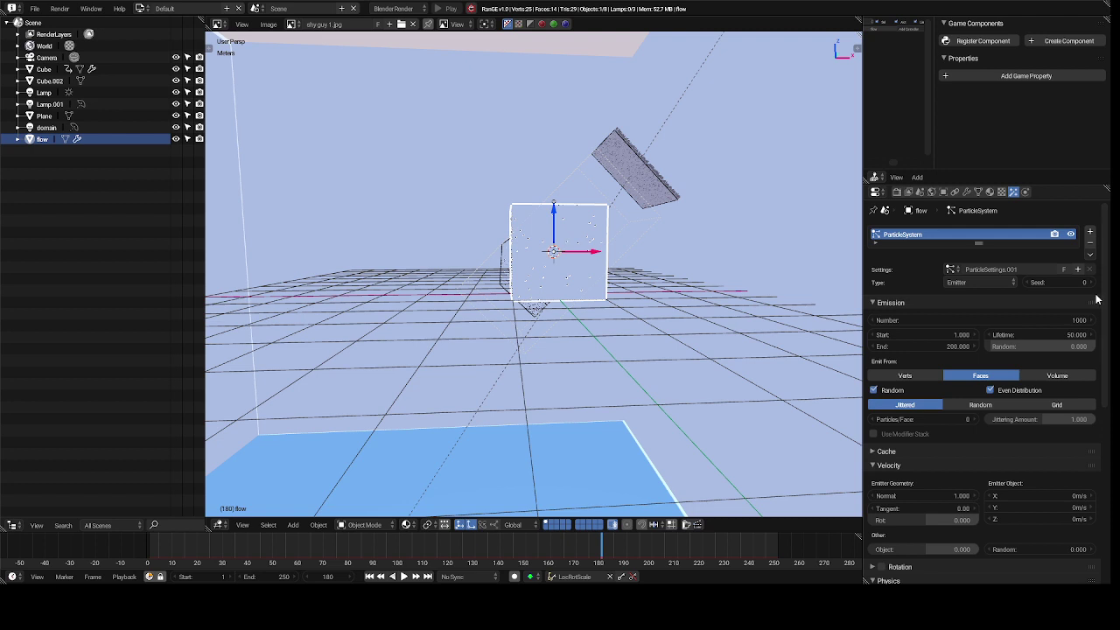
{"action": "left_click", "coordinate": [1005, 283]}
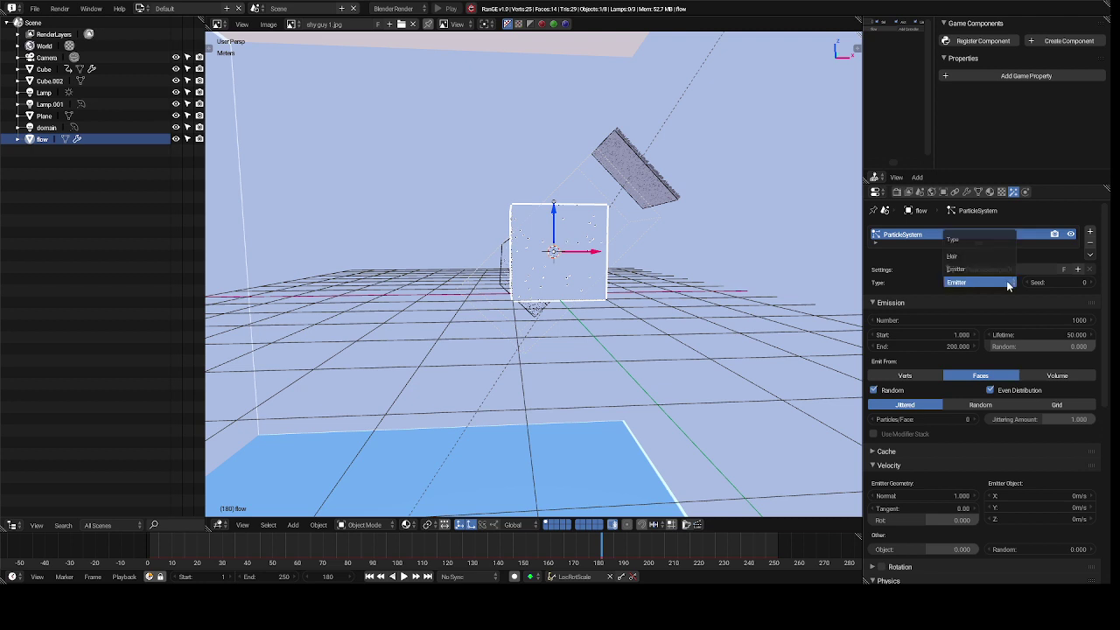
{"action": "left_click", "coordinate": [1007, 283]}
{"action": "left_click", "coordinate": [999, 269]}
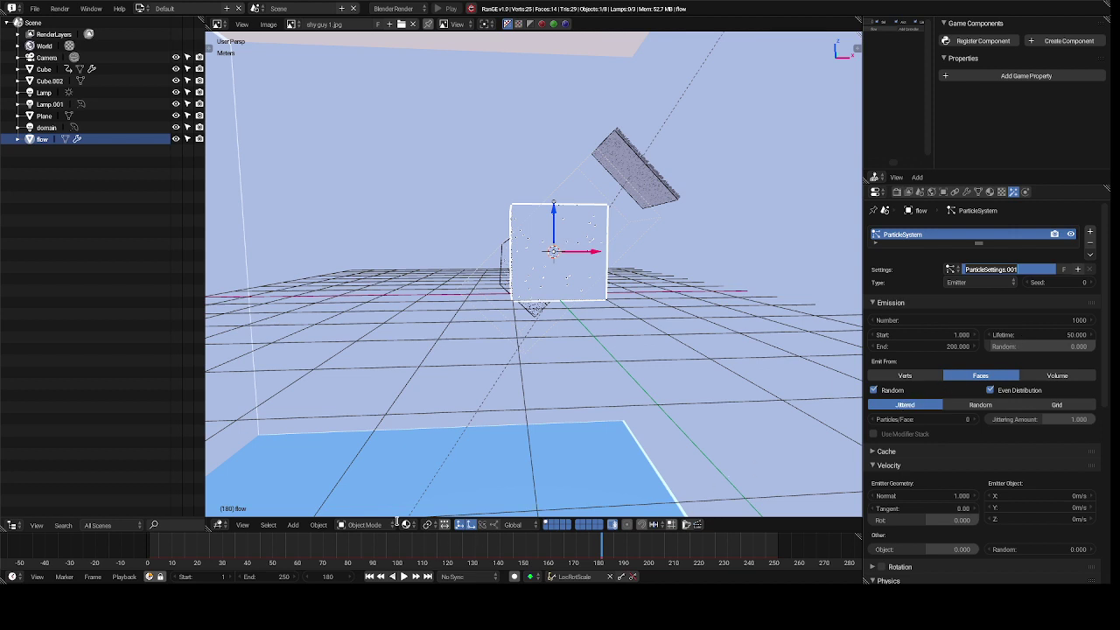
{"action": "left_click", "coordinate": [437, 442]}
- Select the large enclosing cube Cube.002 and enable Smoke physics on it as a Domain
{"action": "right_click", "coordinate": [438, 447]}
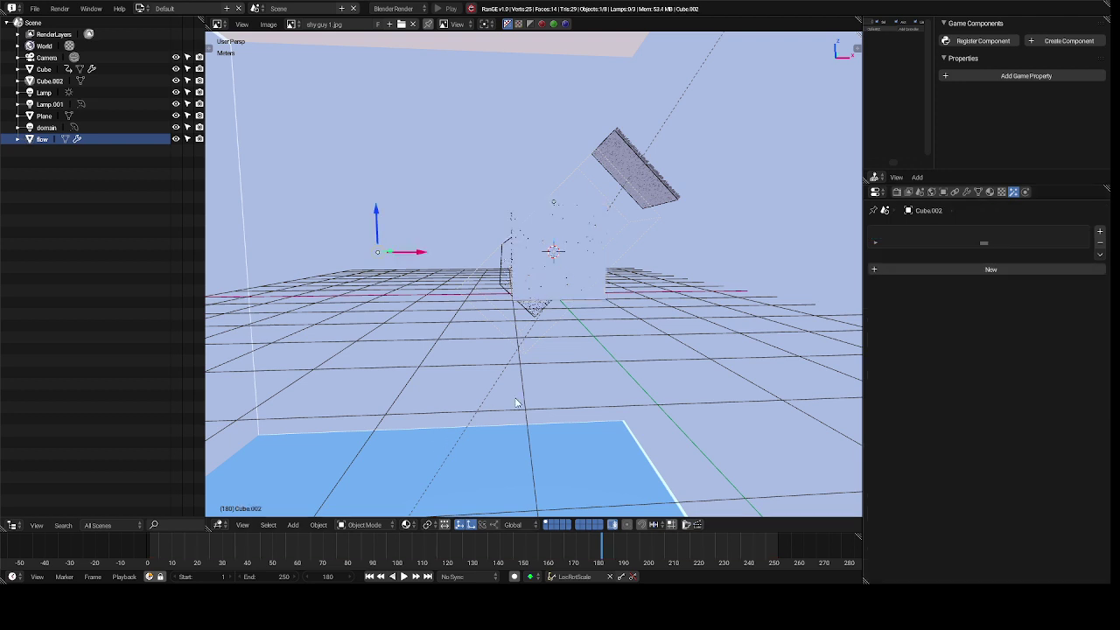
{"action": "left_click", "coordinate": [1025, 193]}
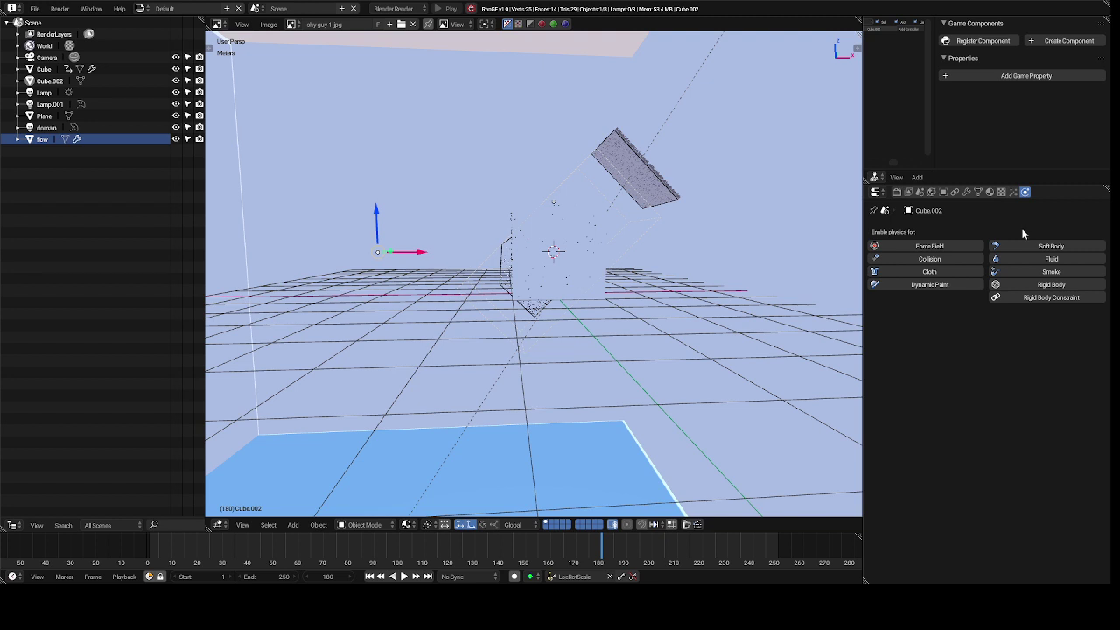
{"action": "left_click", "coordinate": [1038, 274]}
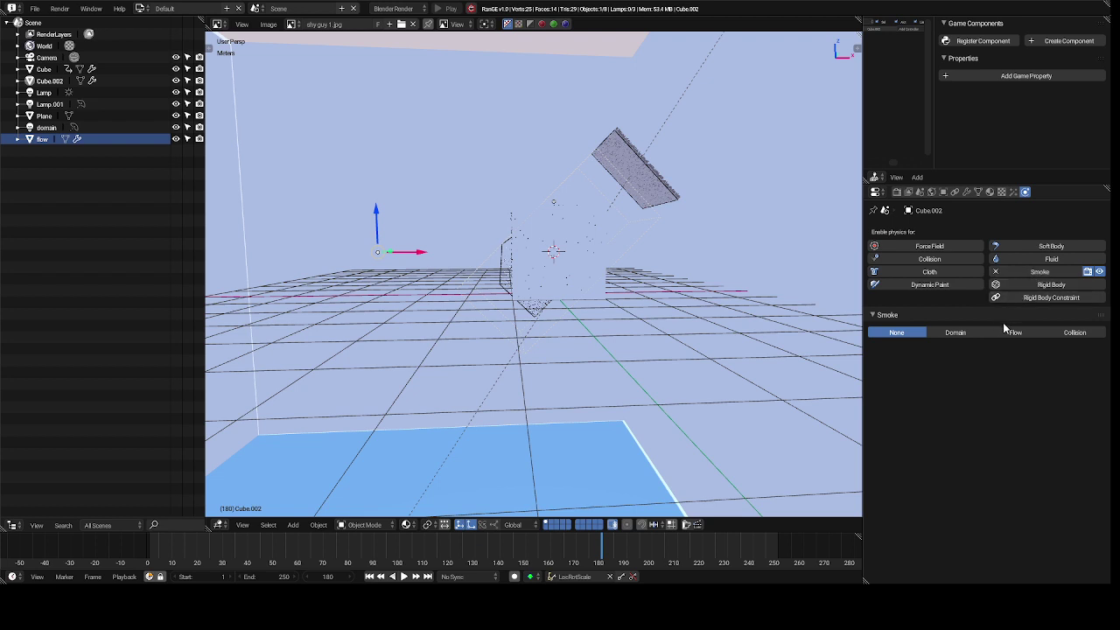
{"action": "left_click", "coordinate": [954, 333]}
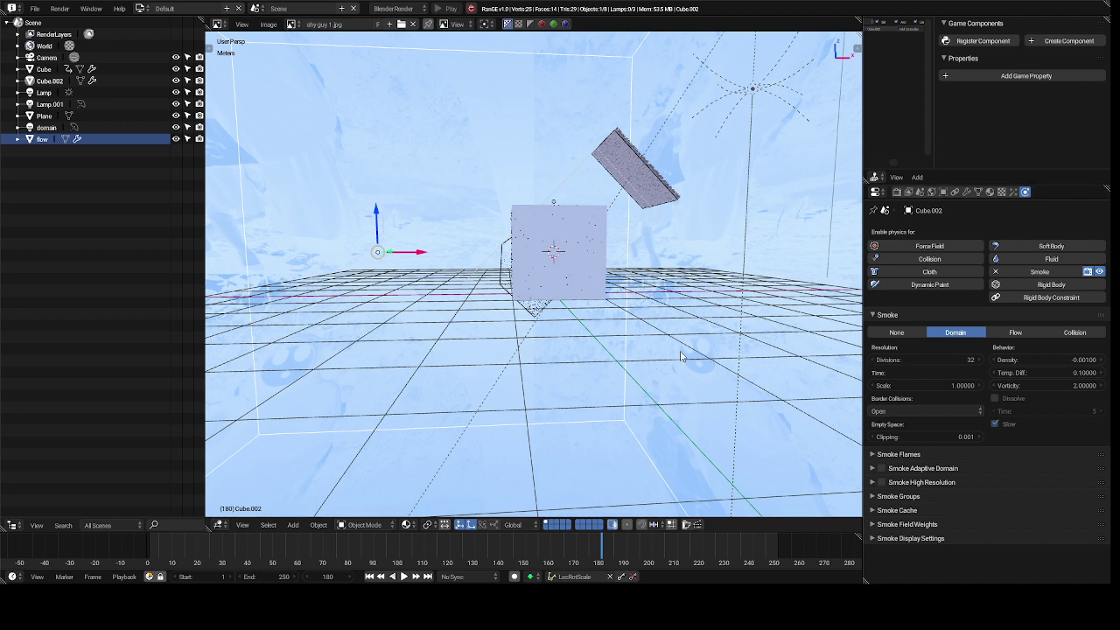
- Select the small flow cube in the centre and enable Smoke physics on it as a Flow
{"action": "right_click", "coordinate": [580, 278]}
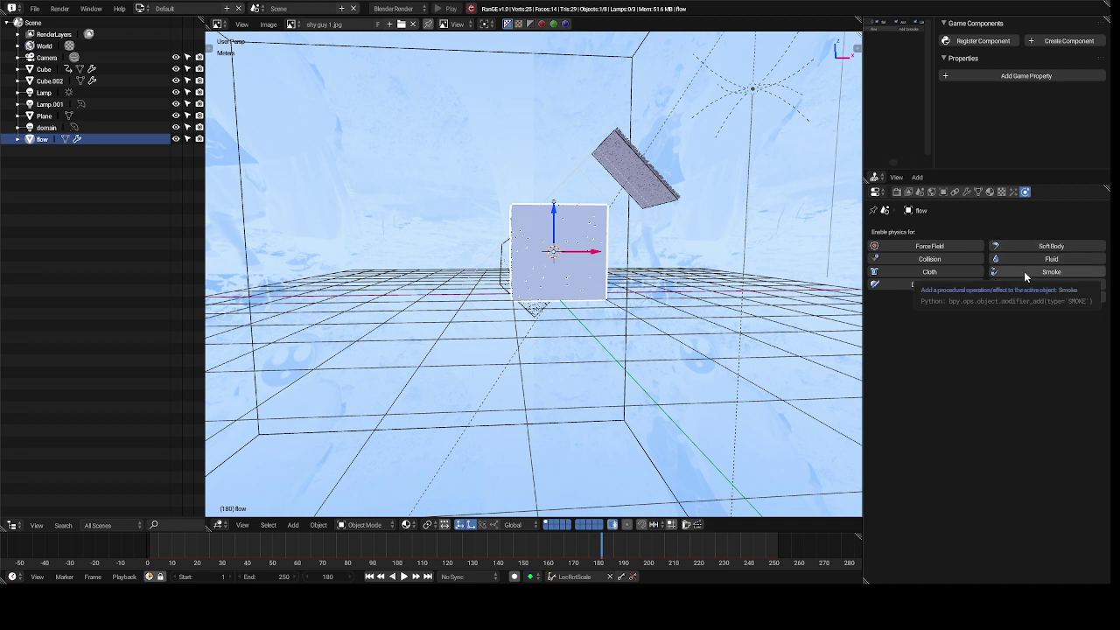
{"action": "left_click", "coordinate": [1026, 273]}
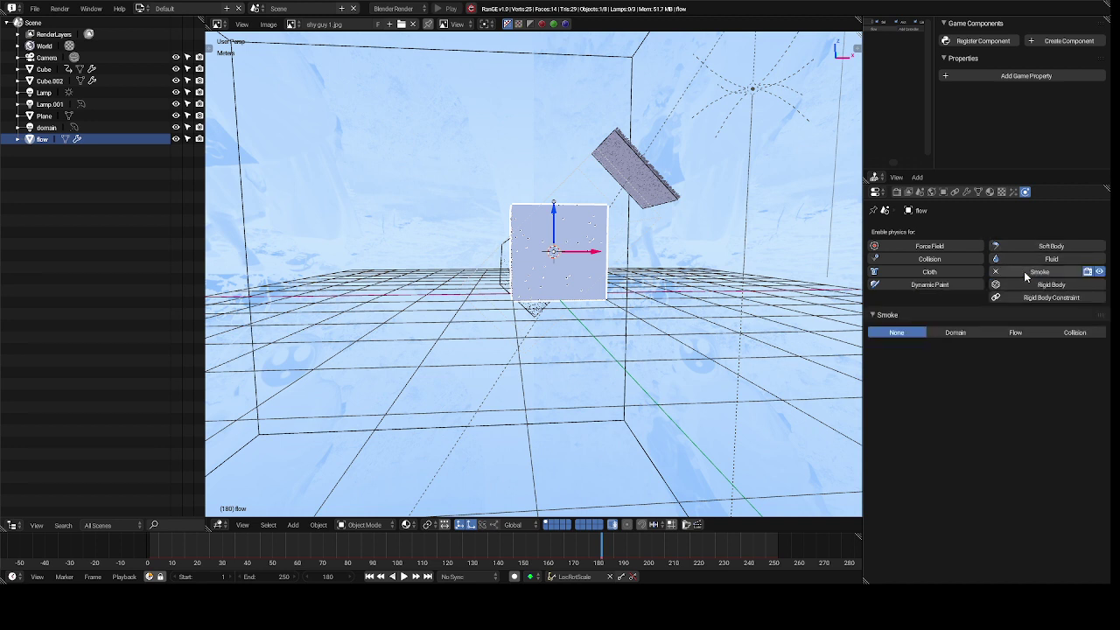
{"action": "left_click", "coordinate": [1016, 336]}
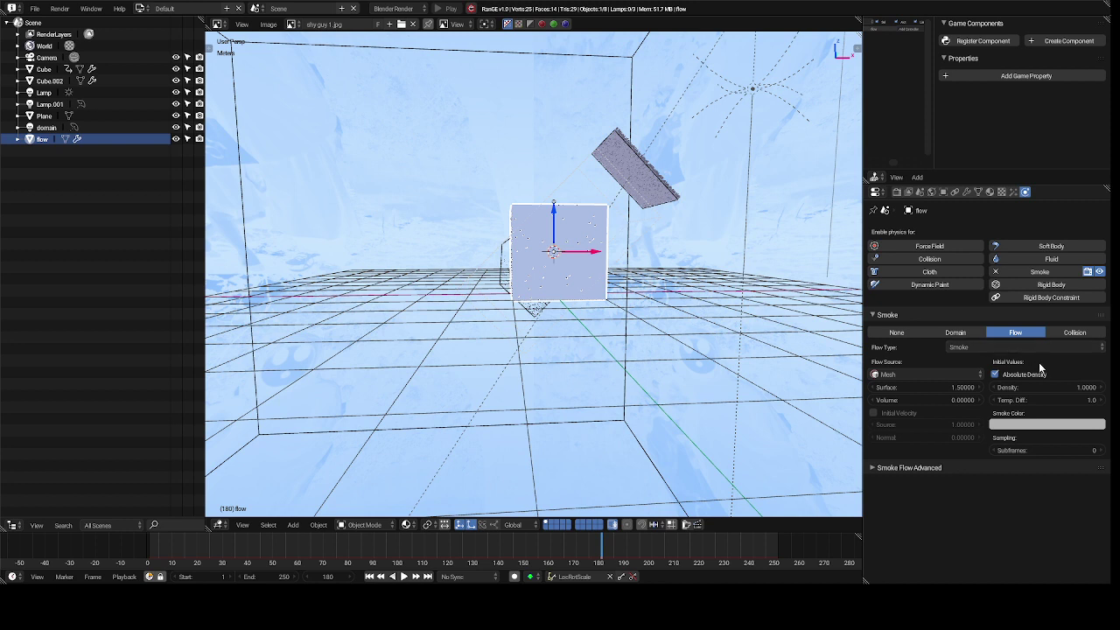
- Set the flow's smoke color to crimson (R 0.700, G 0.217, B 0.297) and its flow type to Fire + Smoke
{"action": "left_click", "coordinate": [1031, 426]}
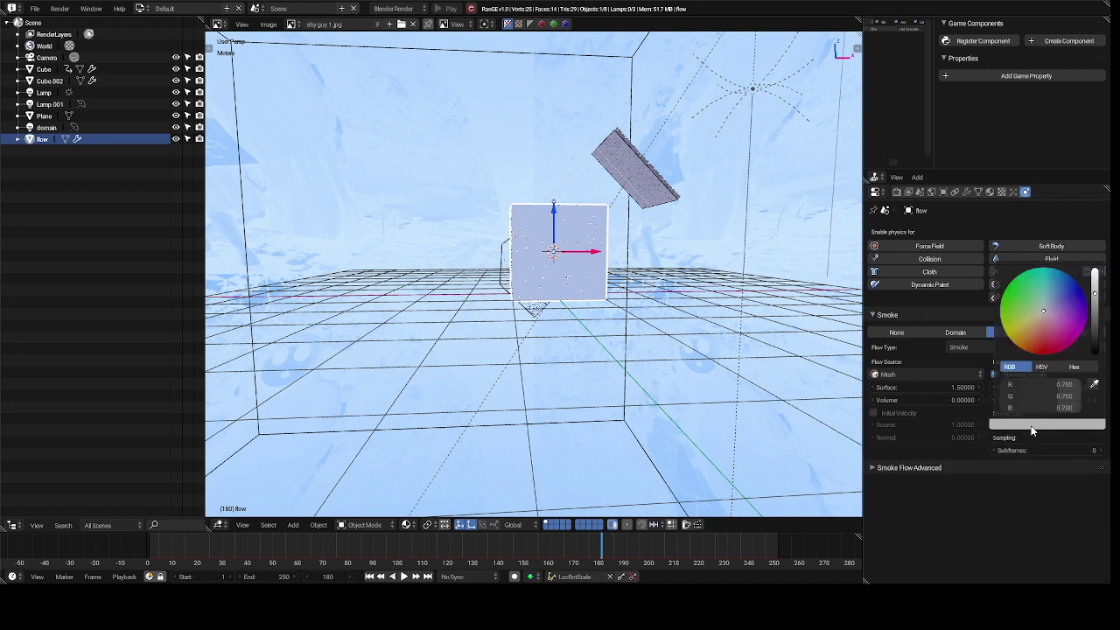
{"action": "left_click", "coordinate": [1051, 346]}
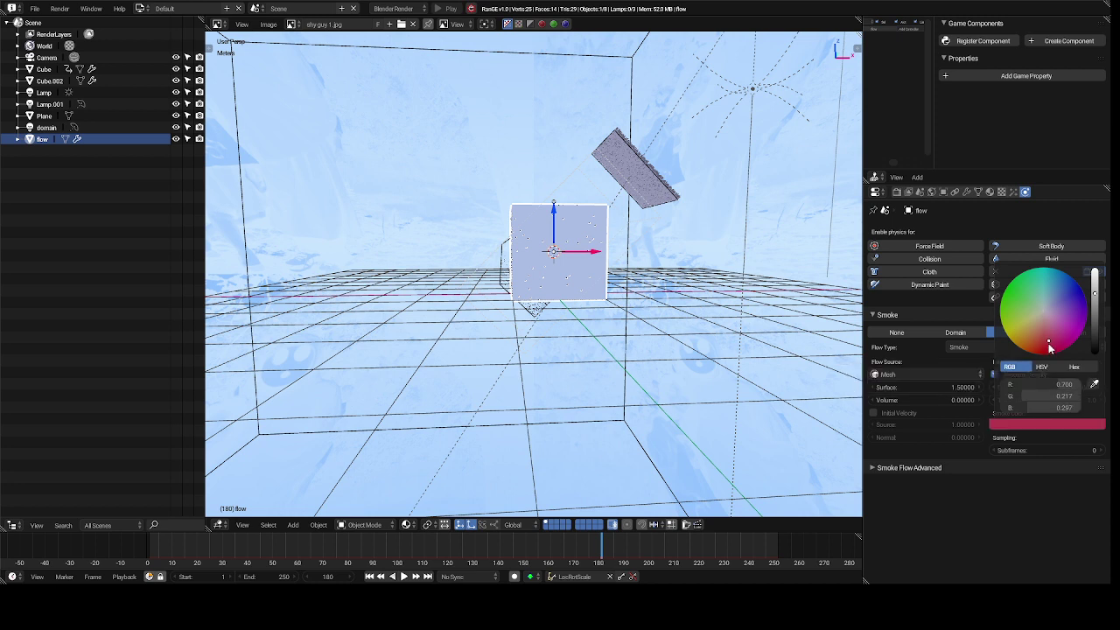
{"action": "left_click", "coordinate": [962, 348]}
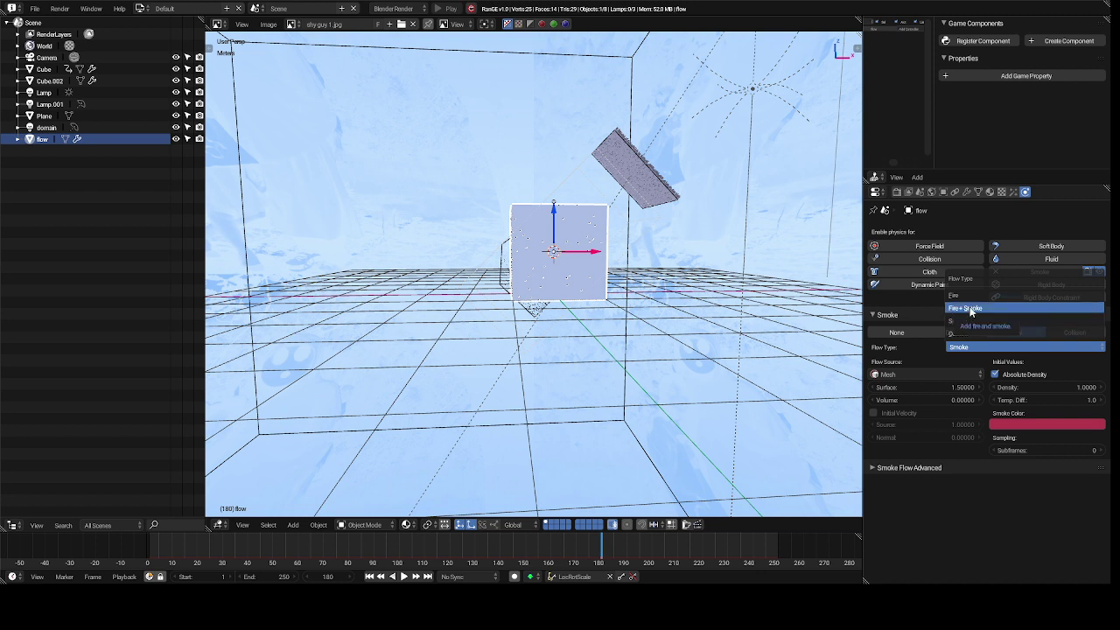
{"action": "left_click", "coordinate": [970, 309]}
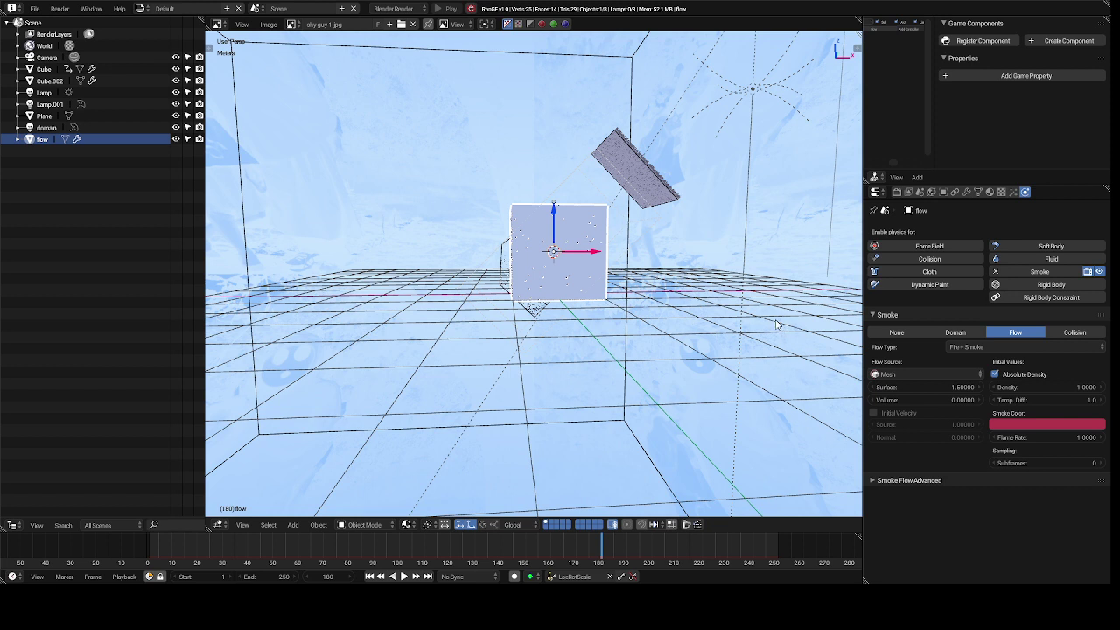
- Play the animation to preview the fire and smoke, stop it near the timeline's end, and inspect the whole domain
{"action": "key", "text": "alt+a"}
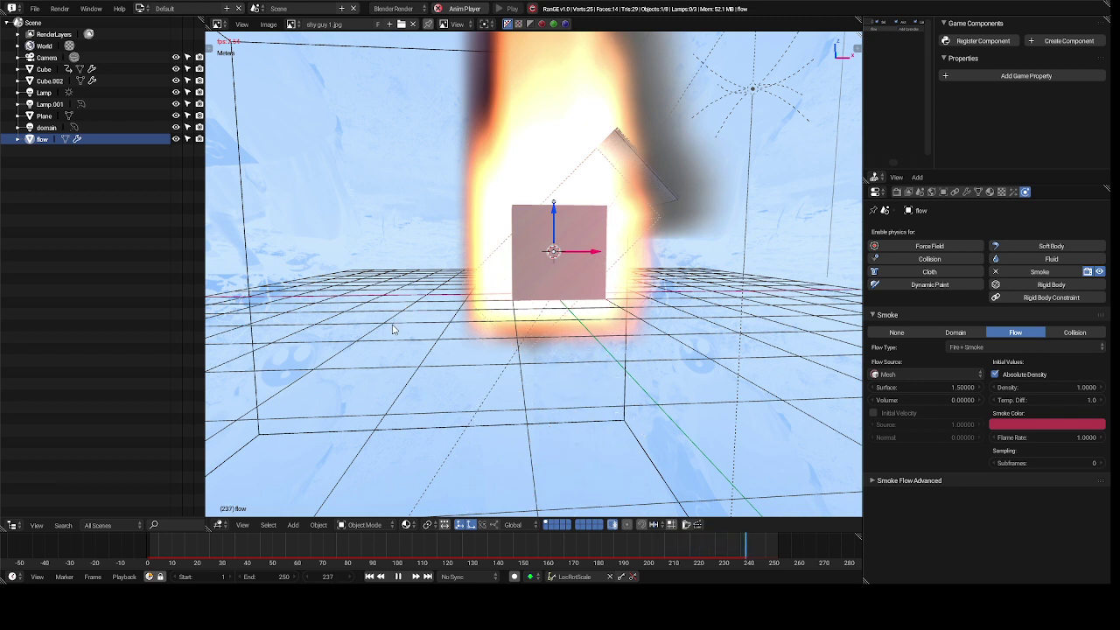
{"action": "key", "text": "alt+a"}
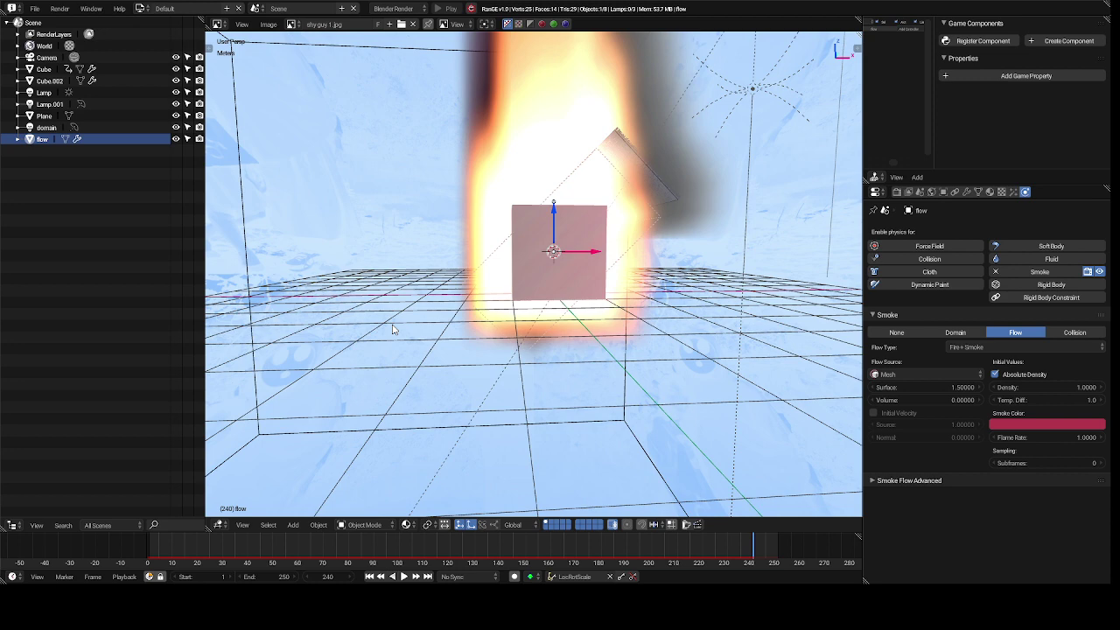
{"action": "scroll", "coordinate": [393, 329], "scroll_direction": "down", "scroll_amount": 3}
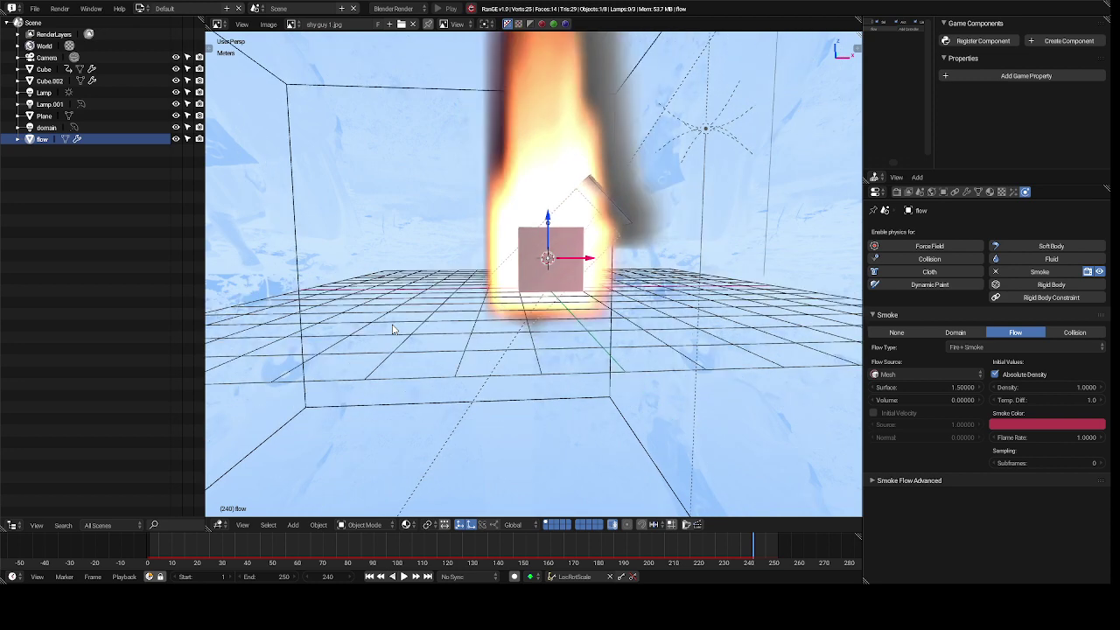
{"action": "scroll", "coordinate": [393, 329], "scroll_direction": "down", "scroll_amount": 2}
{"action": "scroll", "coordinate": [393, 329], "scroll_direction": "down", "scroll_amount": 5}
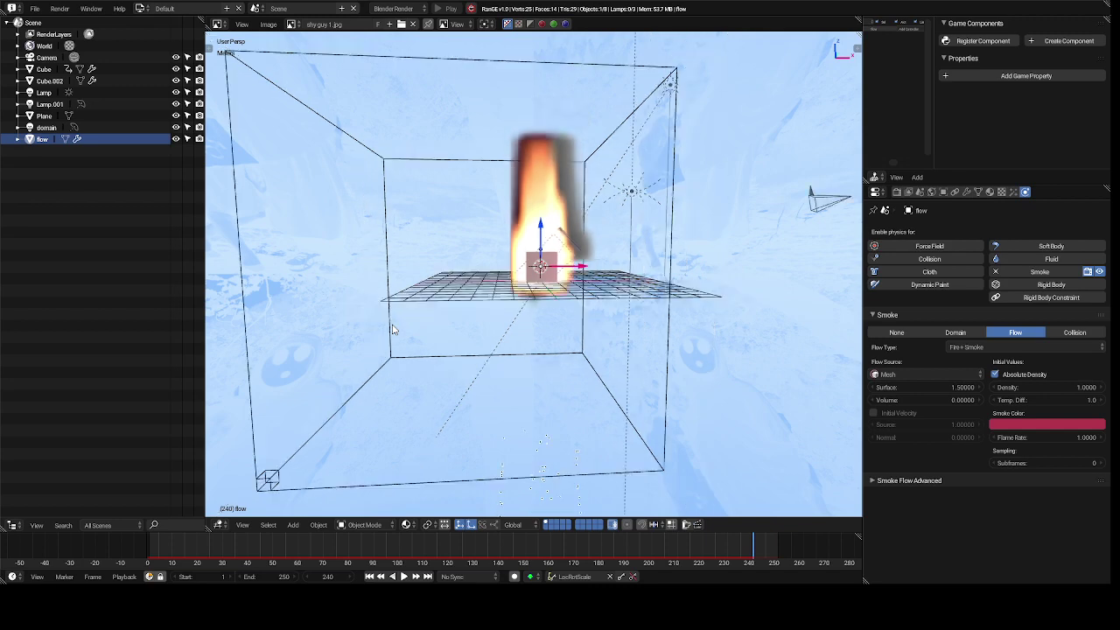
{"action": "scroll", "coordinate": [393, 329], "scroll_direction": "down", "scroll_amount": 2}
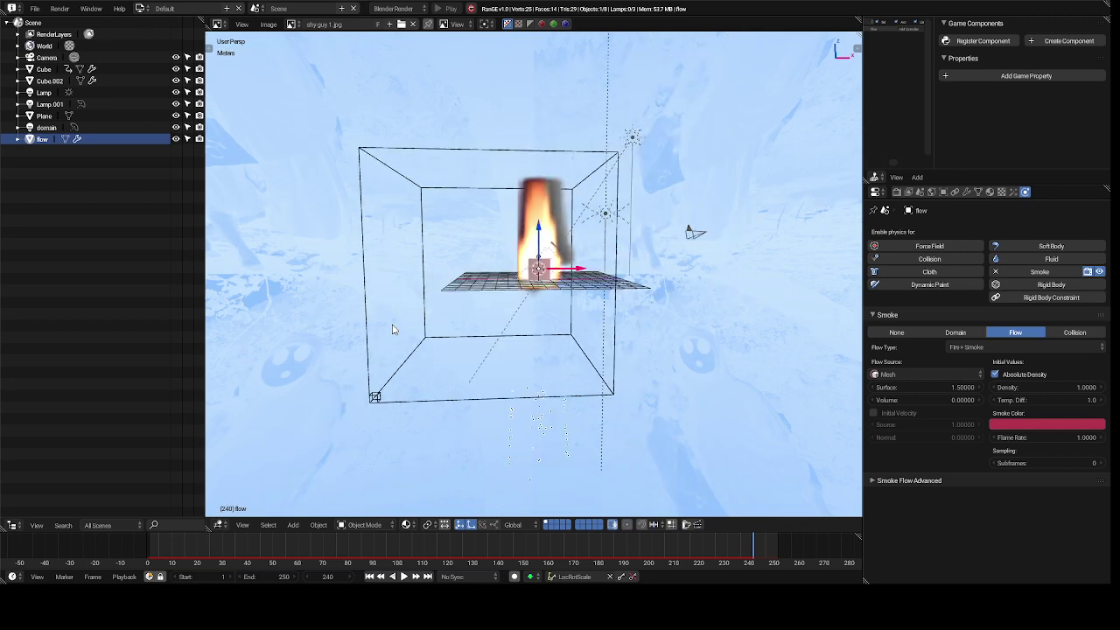
{"action": "mouse_move", "coordinate": [393, 329]}
{"action": "middle_mouse_down"}
{"action": "mouse_move", "coordinate": [460, 330]}
{"action": "mouse_move", "coordinate": [393, 329]}
{"action": "middle_mouse_up"}
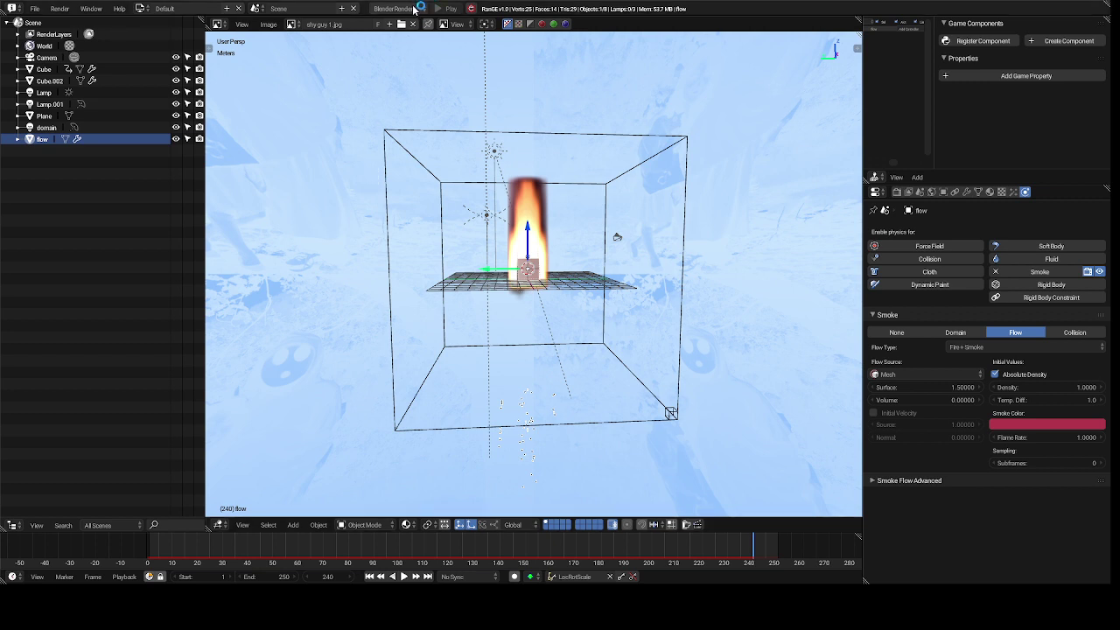
- Switch the render engine to Range and play the fire simulation's animation in the viewport twice, stopping at frame 122
{"action": "left_click", "coordinate": [413, 10]}
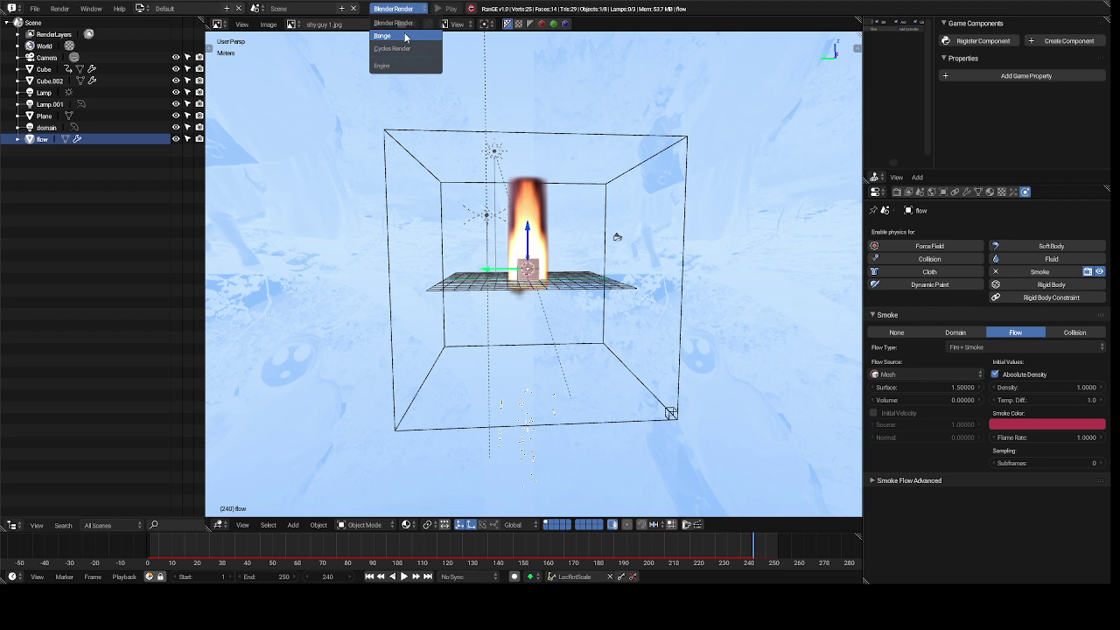
{"action": "left_click", "coordinate": [406, 36]}
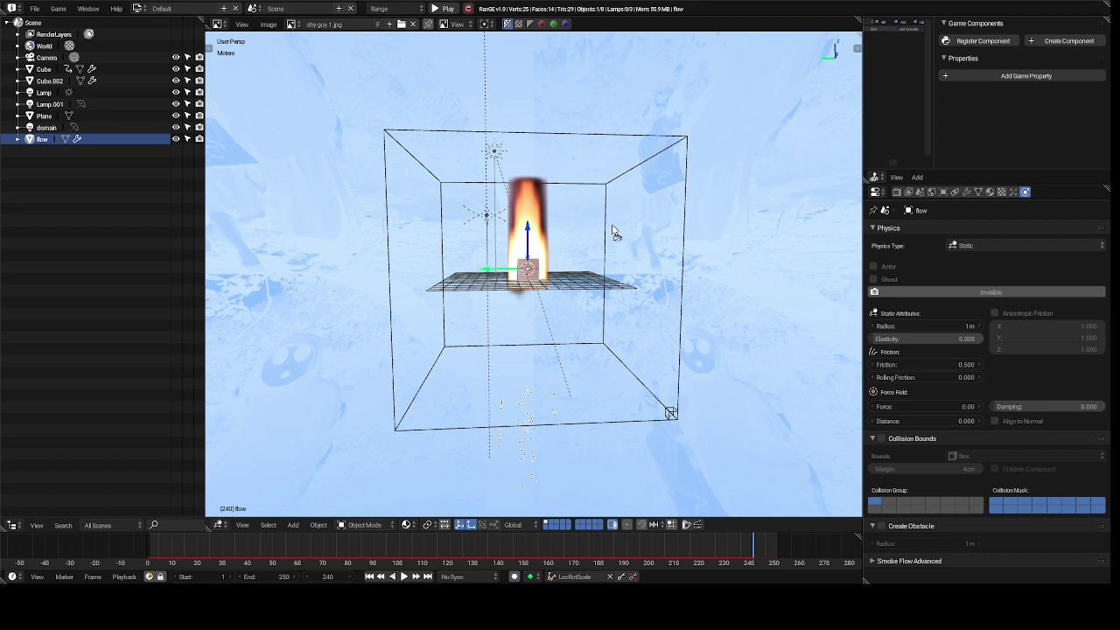
{"action": "key", "text": "alt+a"}
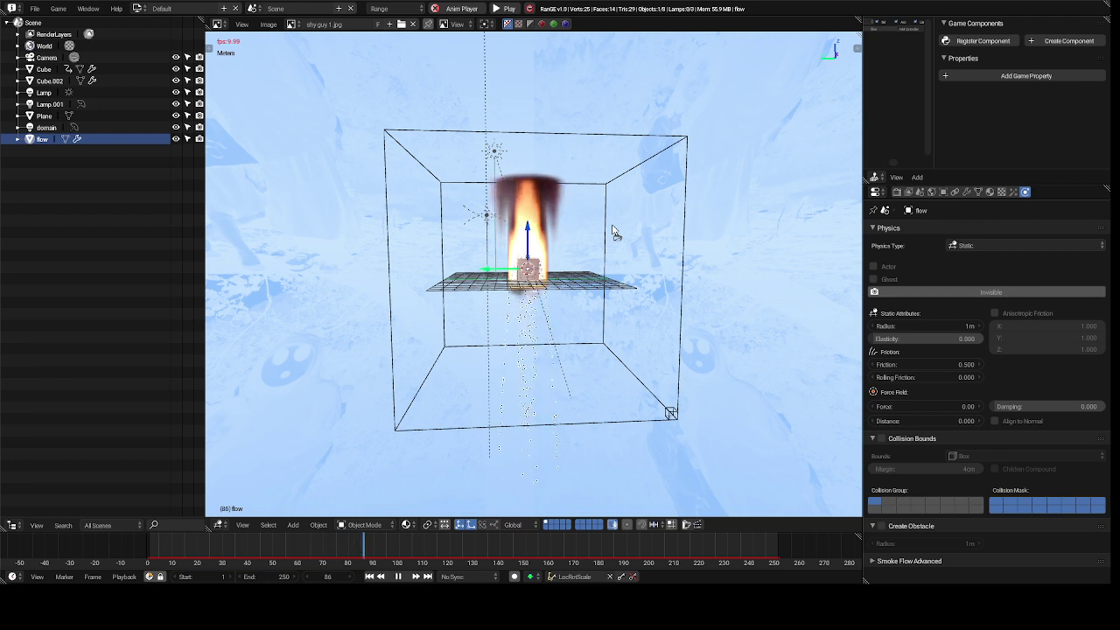
{"action": "key", "text": "alt+a"}
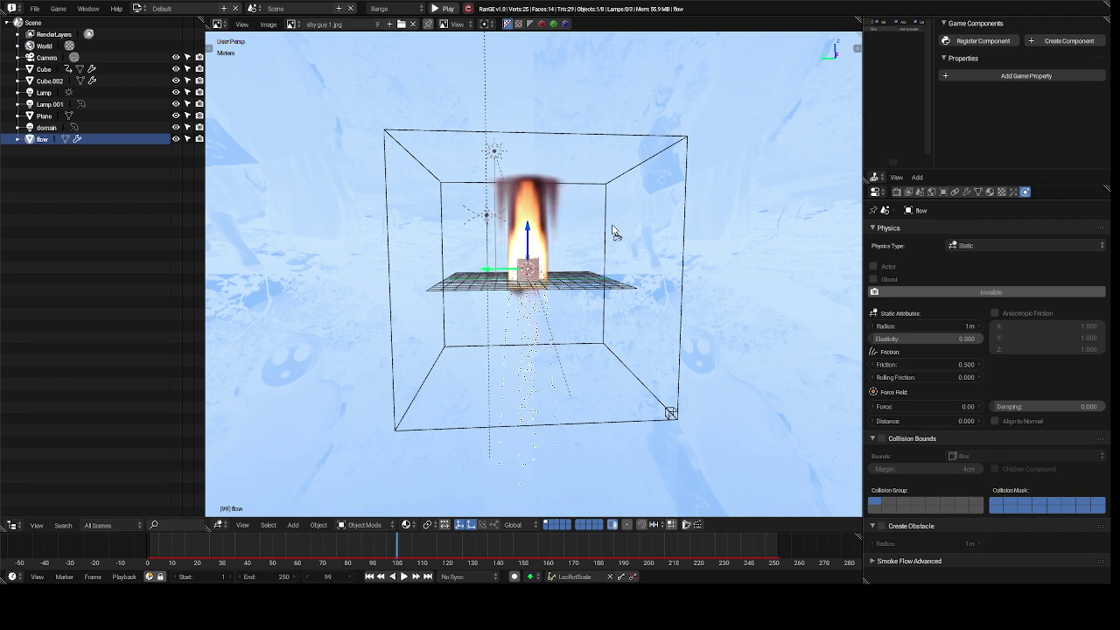
{"action": "key", "text": "alt+a"}
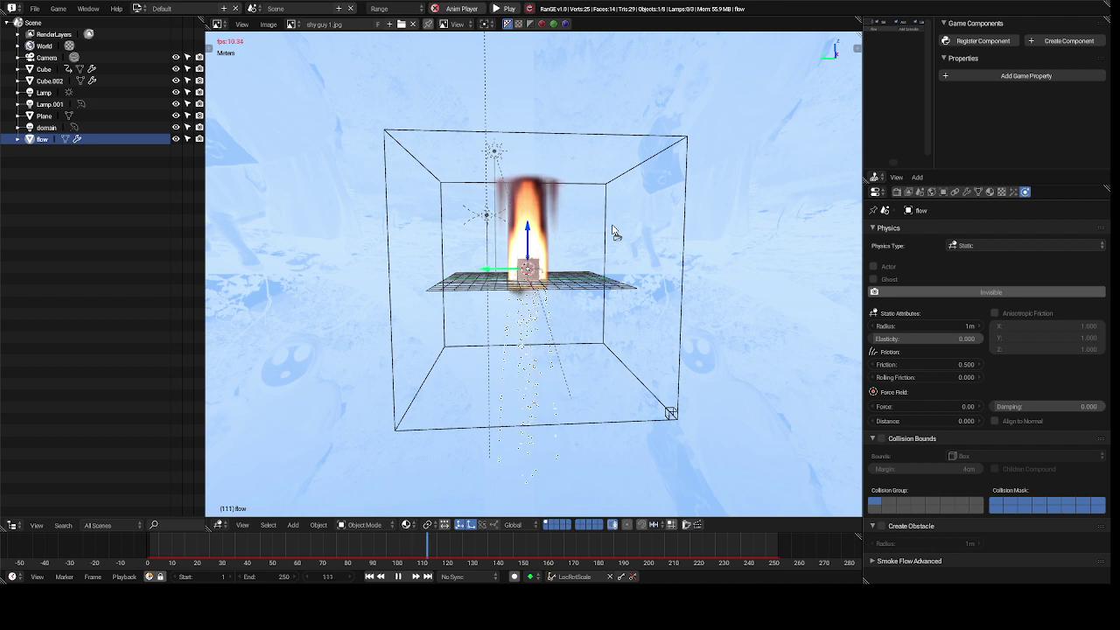
{"action": "key", "text": "alt+a"}
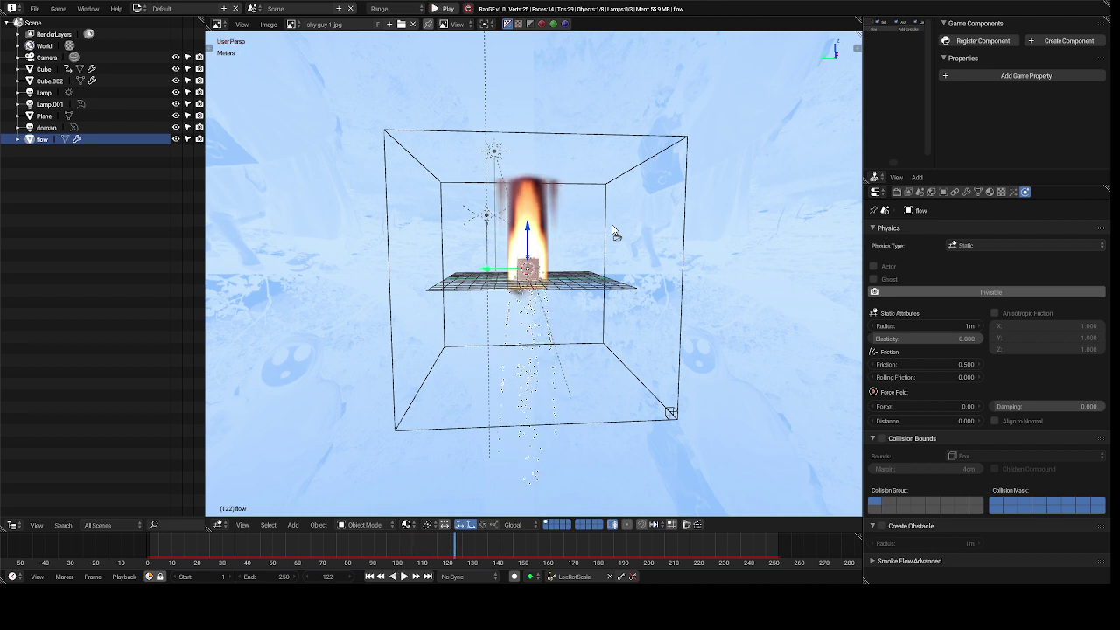
- Test the scene in the game engine from a distant and a closer view, and check the flow cube's particle settings
{"action": "key", "text": "p"}
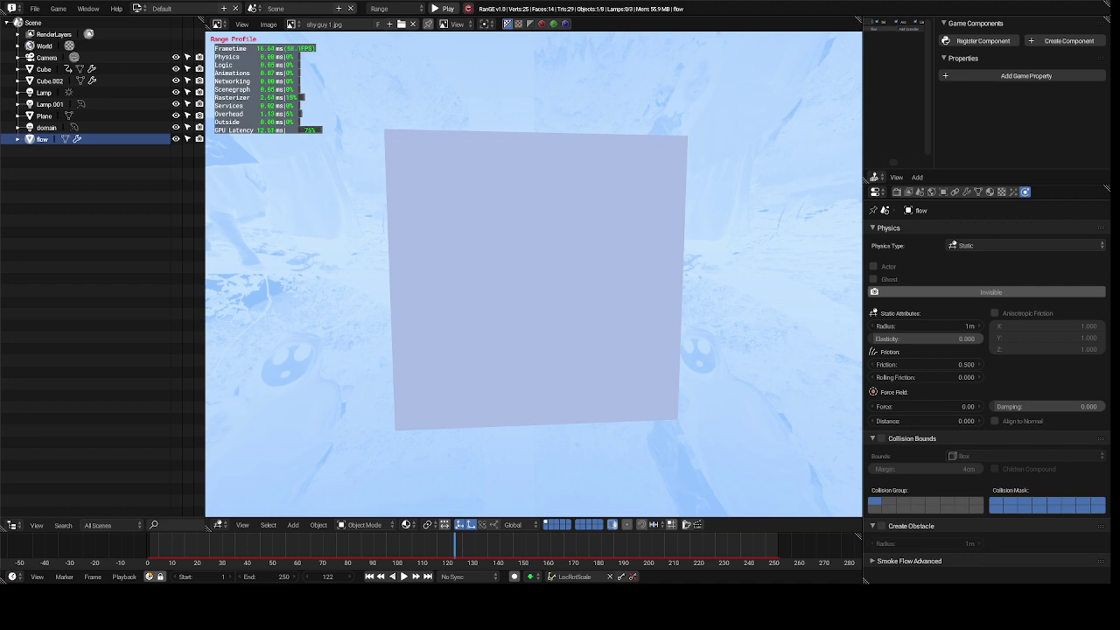
{"action": "key", "text": "Escape"}
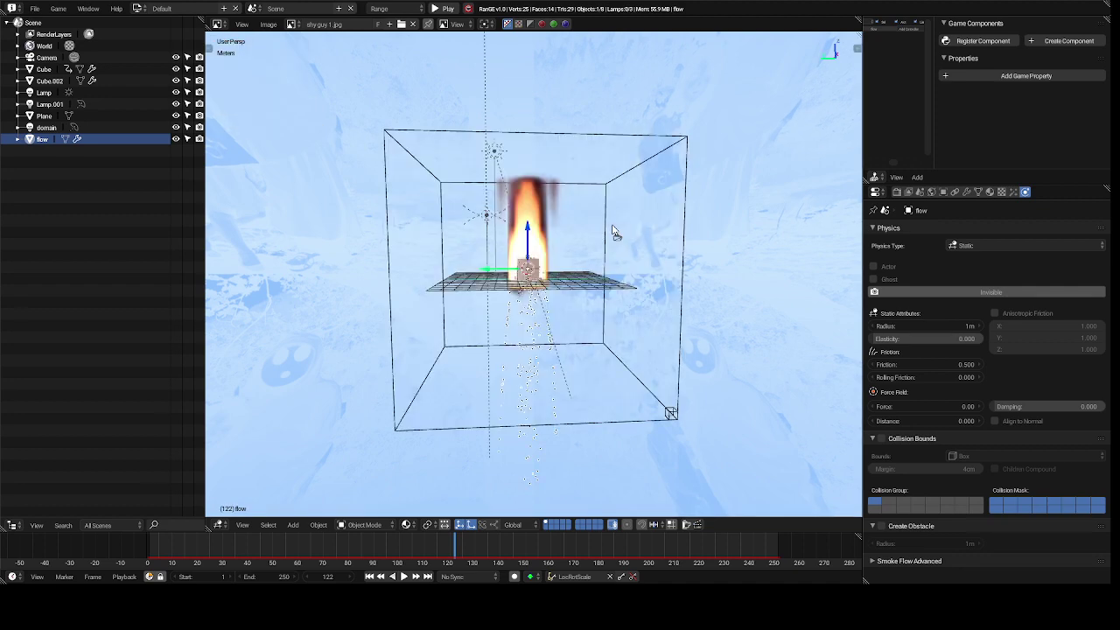
{"action": "scroll", "coordinate": [612, 230], "scroll_direction": "up", "scroll_amount": 6}
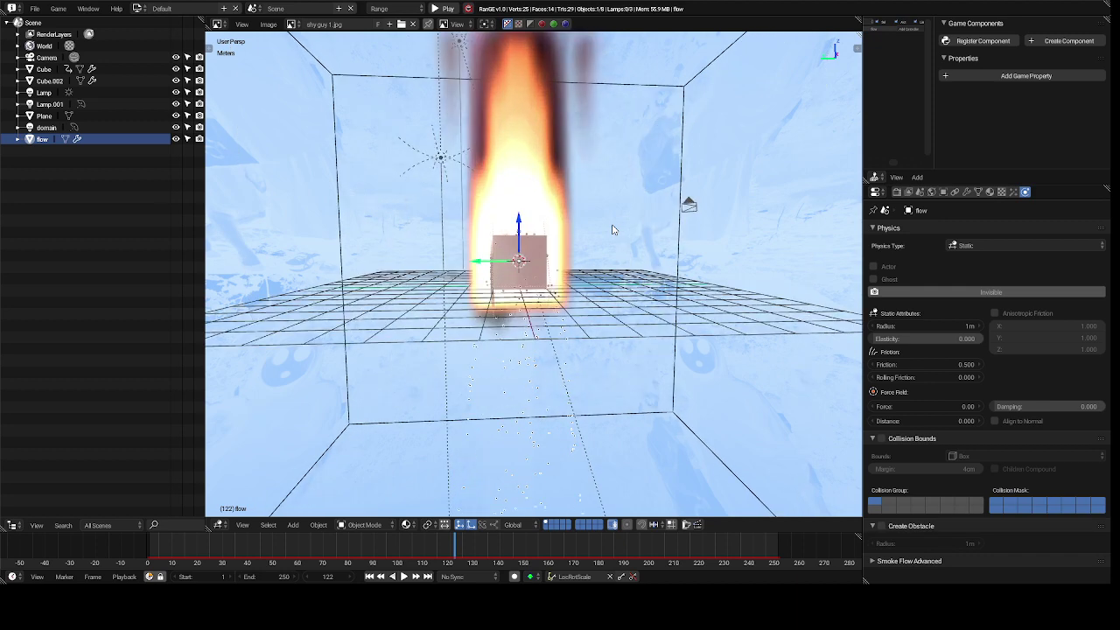
{"action": "scroll", "coordinate": [612, 230], "scroll_direction": "up", "scroll_amount": 6}
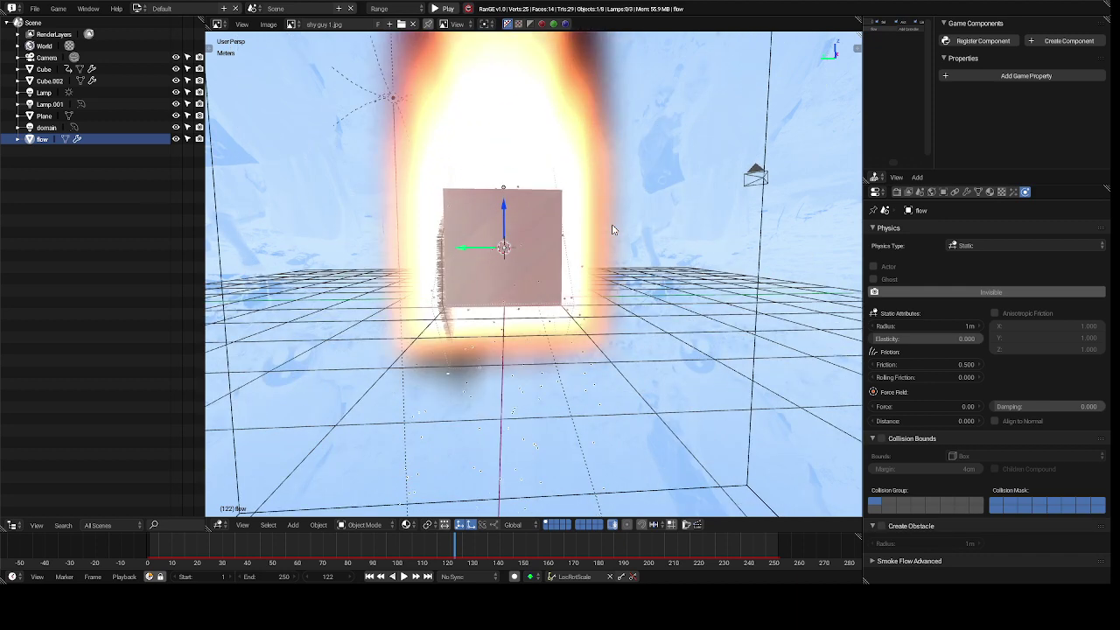
{"action": "key", "text": "p"}
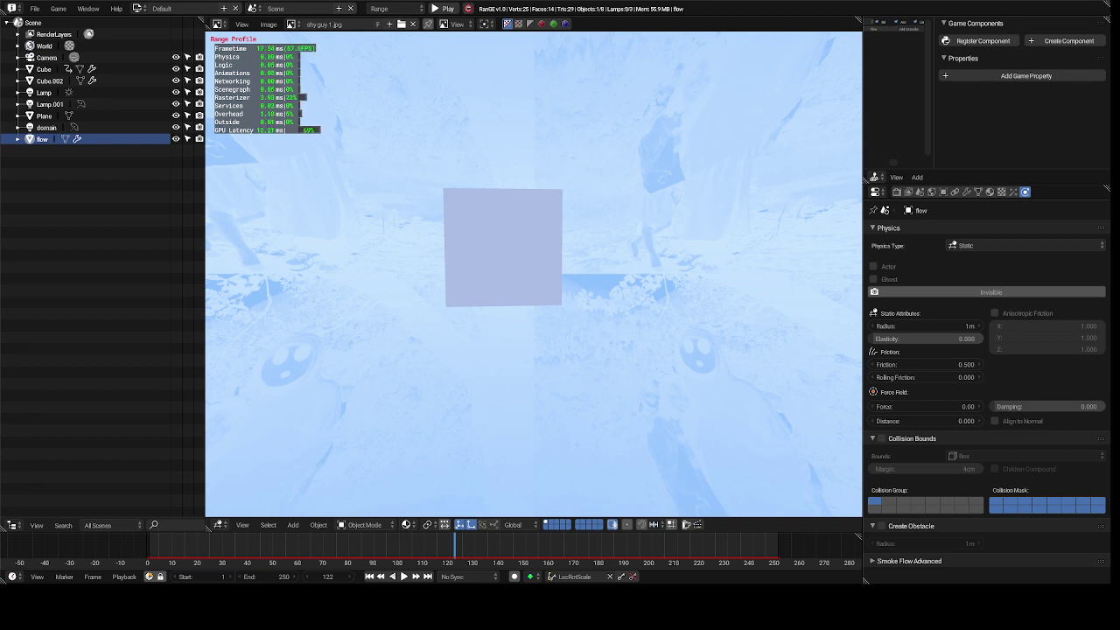
{"action": "key", "text": "Escape"}
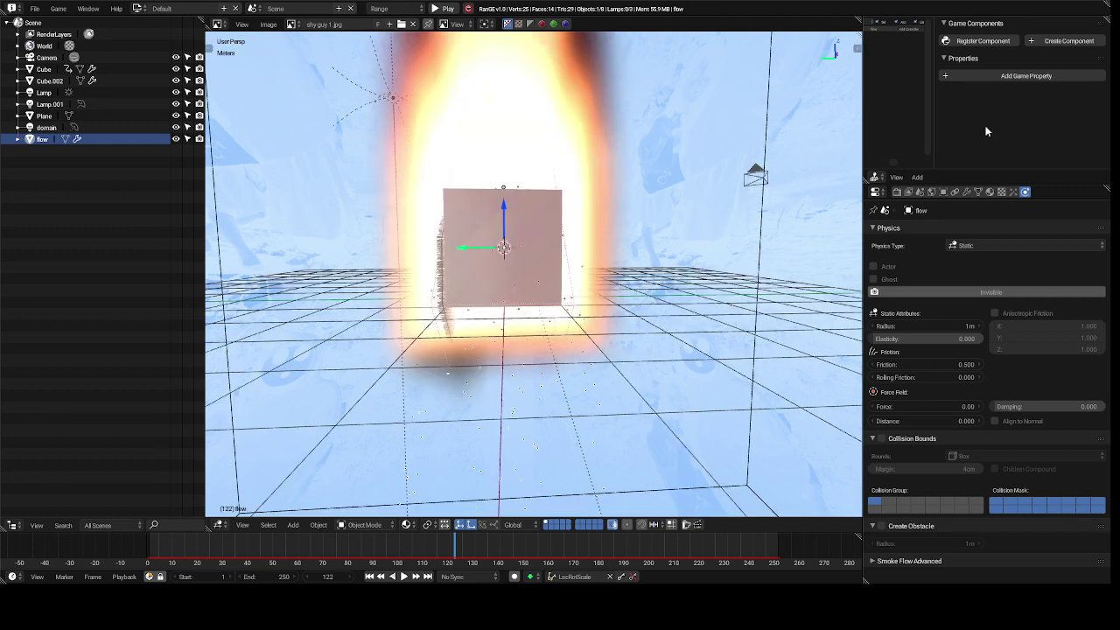
{"action": "left_click", "coordinate": [1012, 192]}
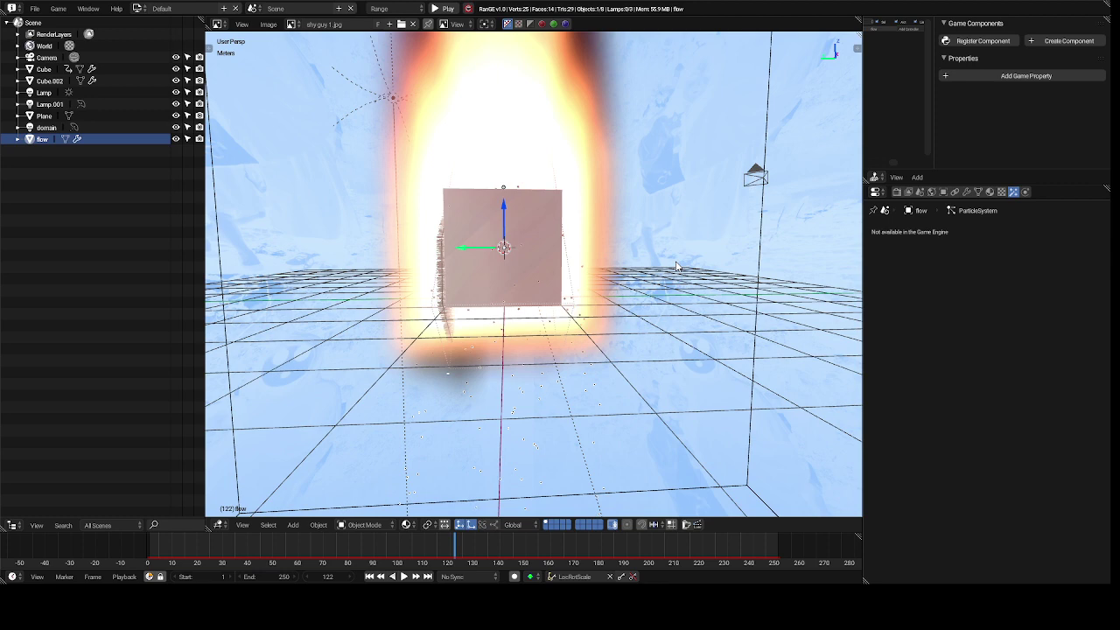
{"action": "scroll", "coordinate": [677, 266], "scroll_direction": "down", "scroll_amount": 1}
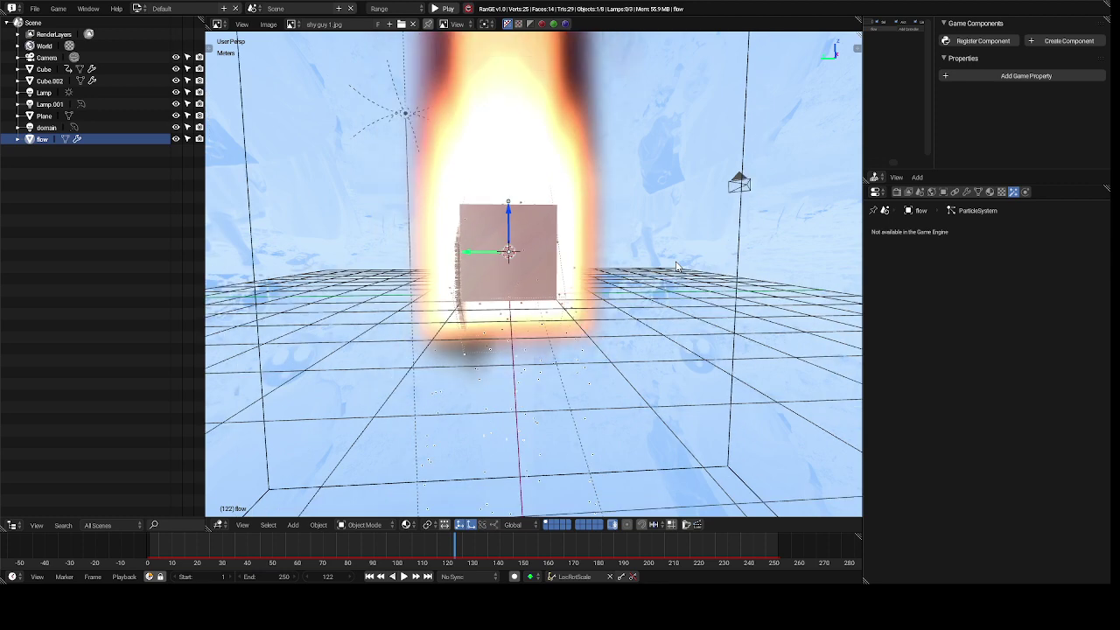
- Examine the fire, smoke and particles around the flow cube, from the whole domain to a closer view
{"action": "scroll", "coordinate": [676, 266], "scroll_direction": "down", "scroll_amount": 1}
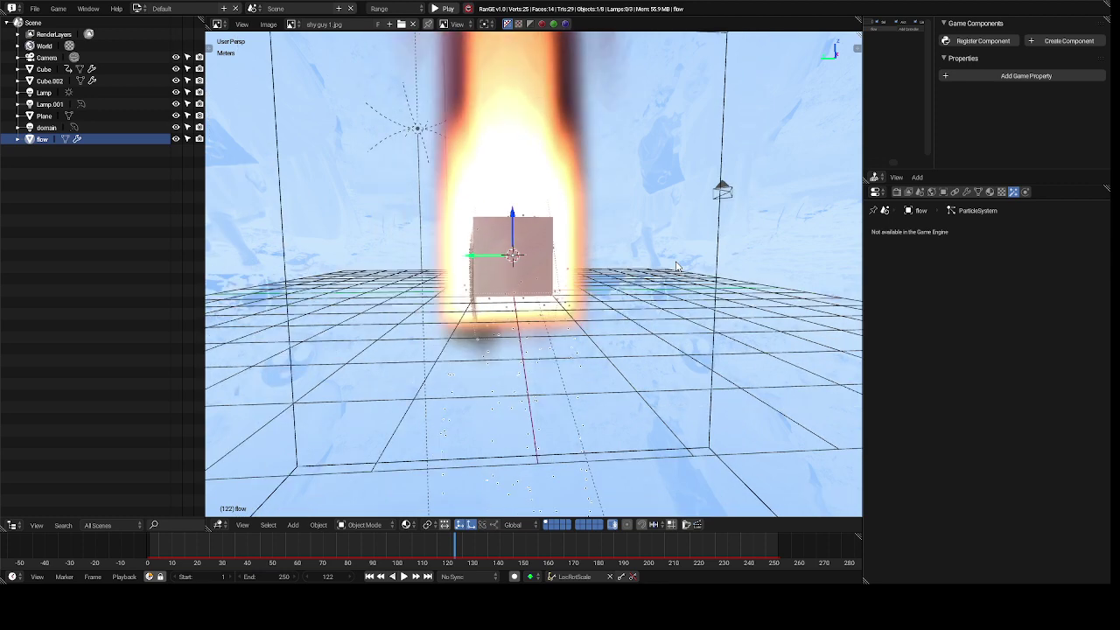
{"action": "scroll", "coordinate": [676, 266], "scroll_direction": "down", "scroll_amount": 2}
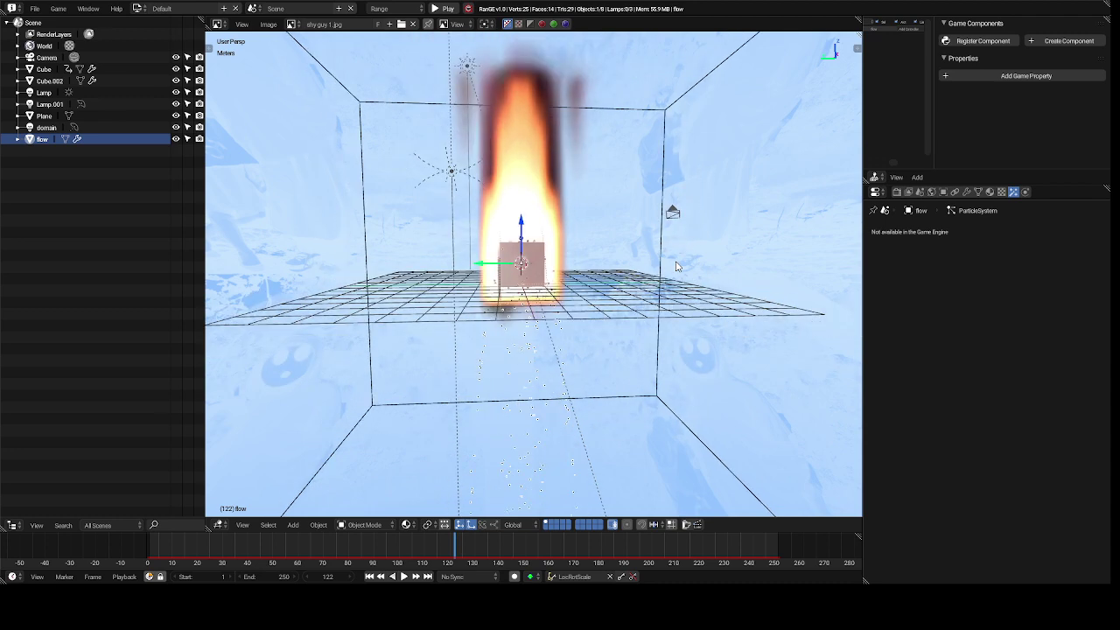
{"action": "scroll", "coordinate": [676, 266], "scroll_direction": "down", "scroll_amount": 1}
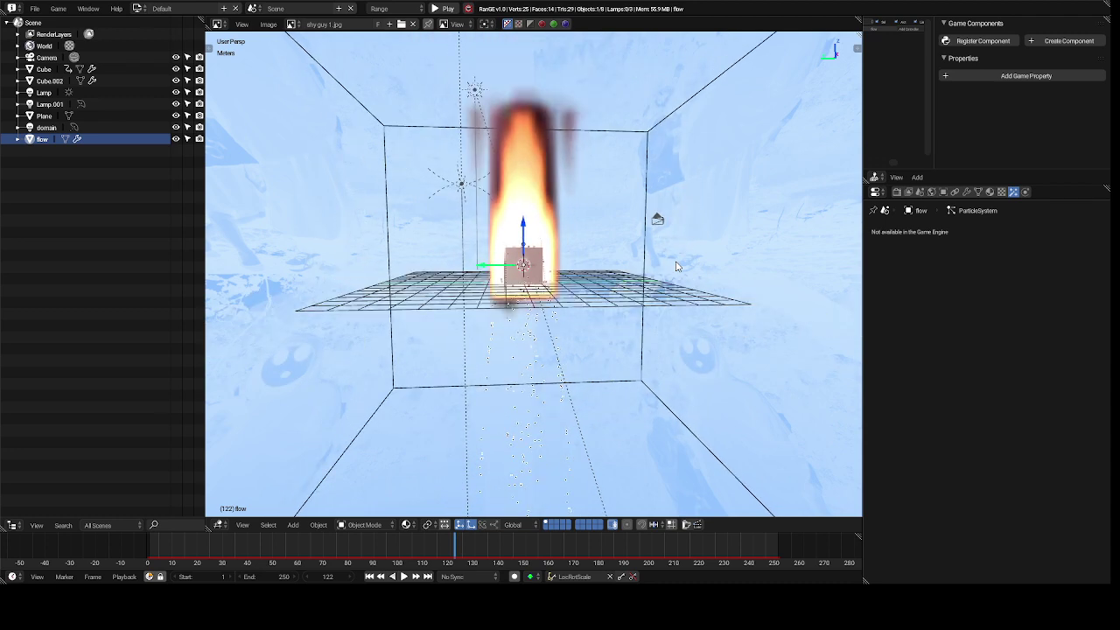
{"action": "scroll", "coordinate": [677, 266], "scroll_direction": "down", "scroll_amount": 4}
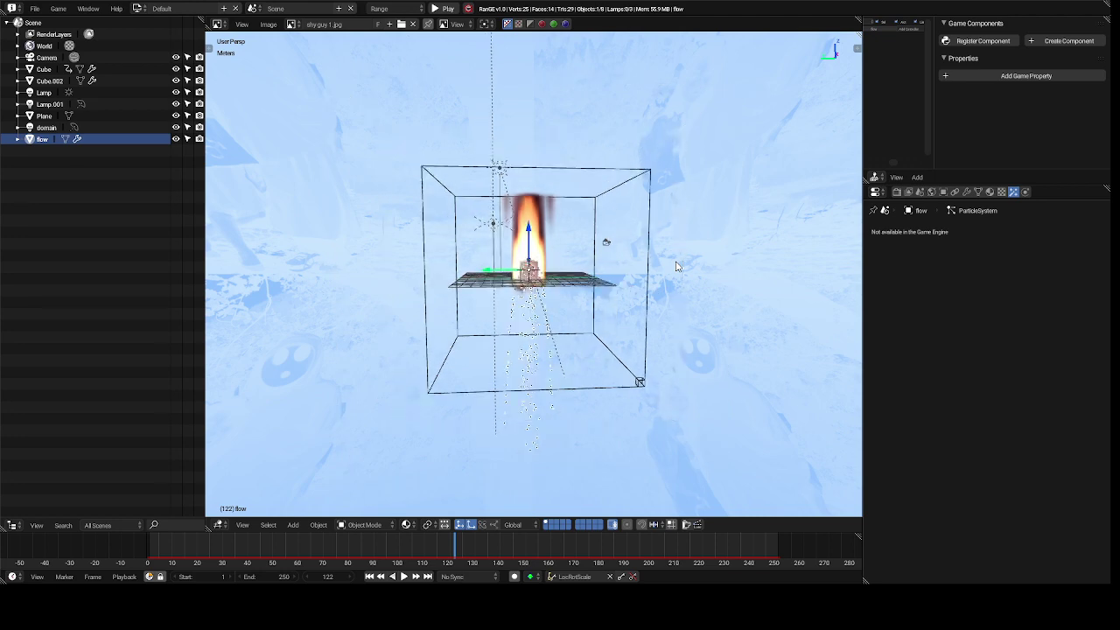
{"action": "scroll", "coordinate": [677, 266], "scroll_direction": "up", "scroll_amount": 1}
{"action": "scroll", "coordinate": [677, 266], "scroll_direction": "up", "scroll_amount": 3}
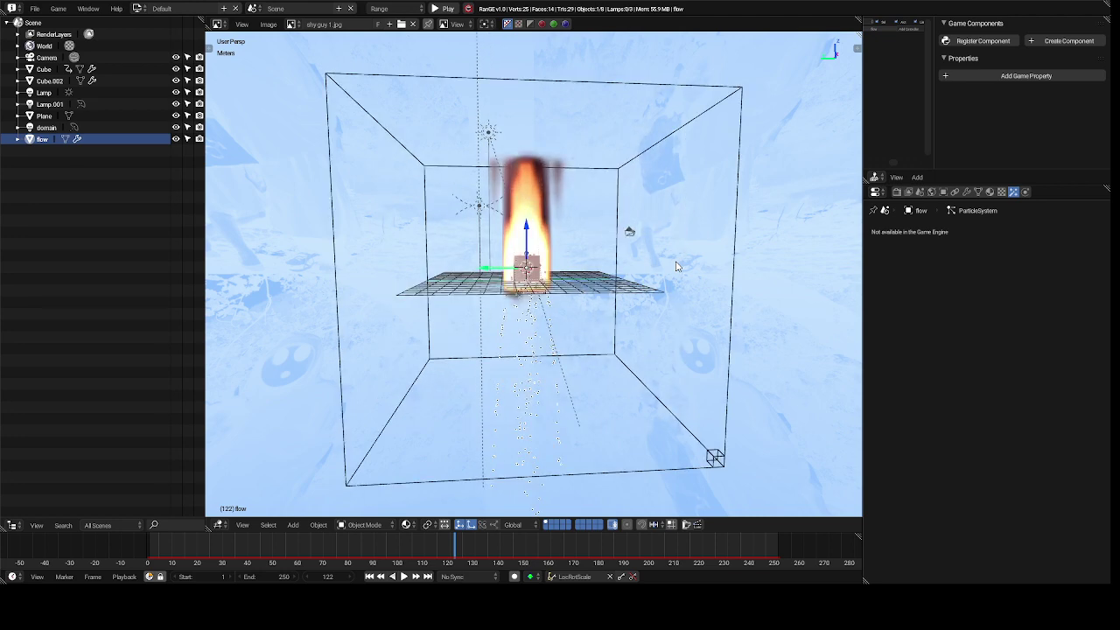
{"action": "scroll", "coordinate": [677, 267], "scroll_direction": "up", "scroll_amount": 1}
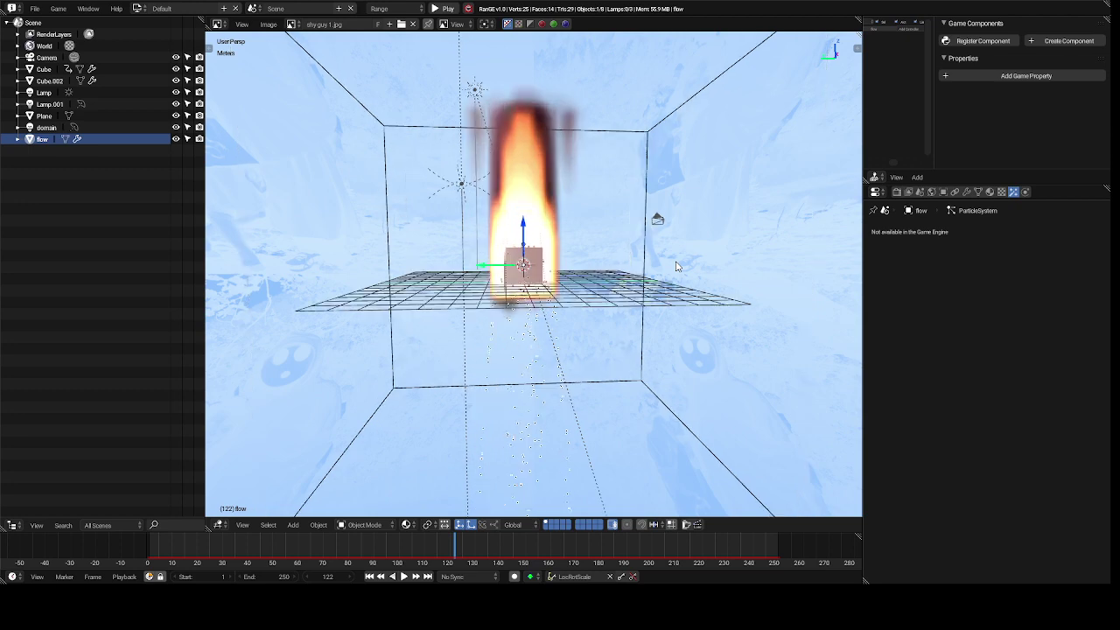
{"action": "scroll", "coordinate": [677, 266], "scroll_direction": "up", "scroll_amount": 2}
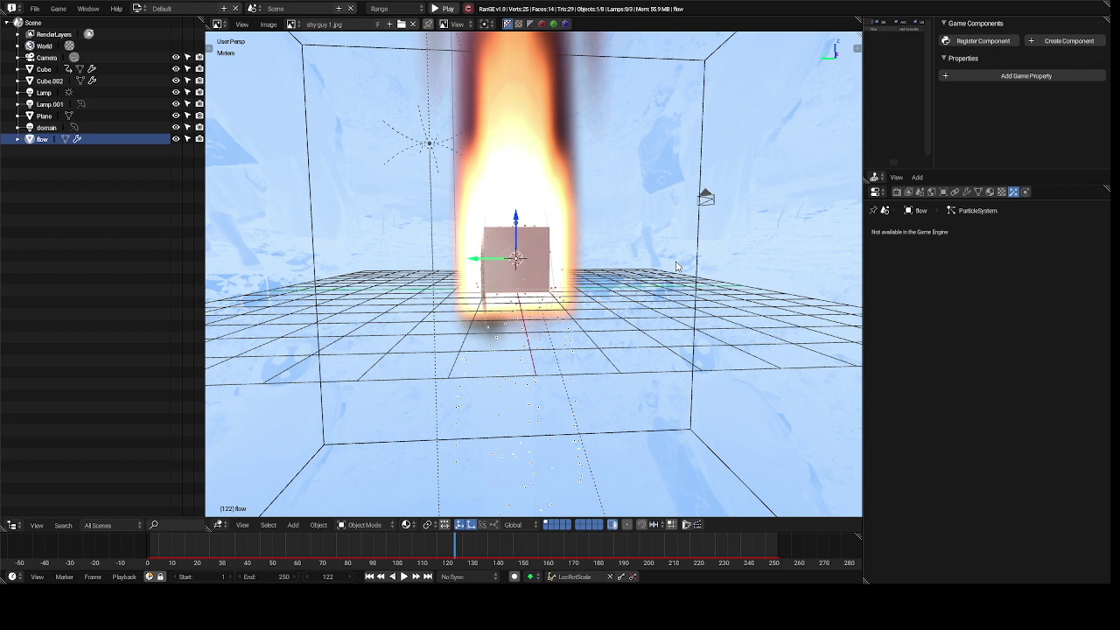
{"action": "scroll", "coordinate": [676, 266], "scroll_direction": "down", "scroll_amount": 1}
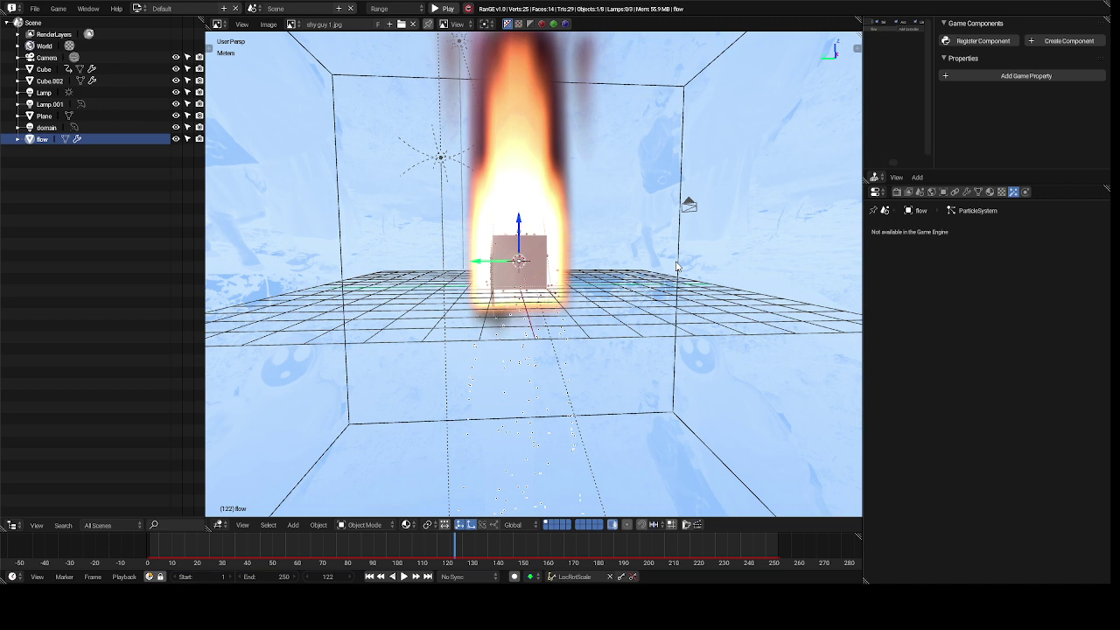